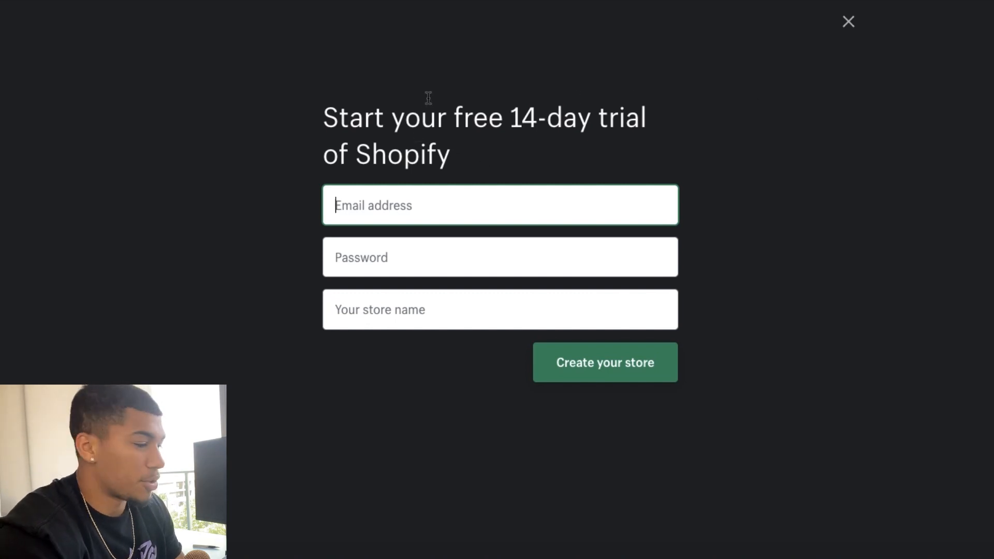
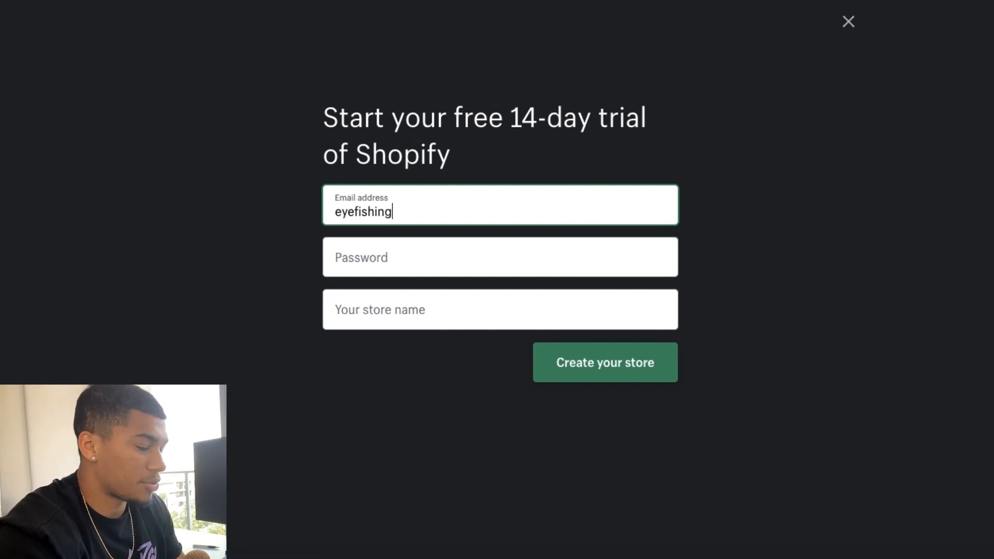
Step: Enter the email address and the account password in the free trial sign-up form
key("Tab")
type("•••••••••")
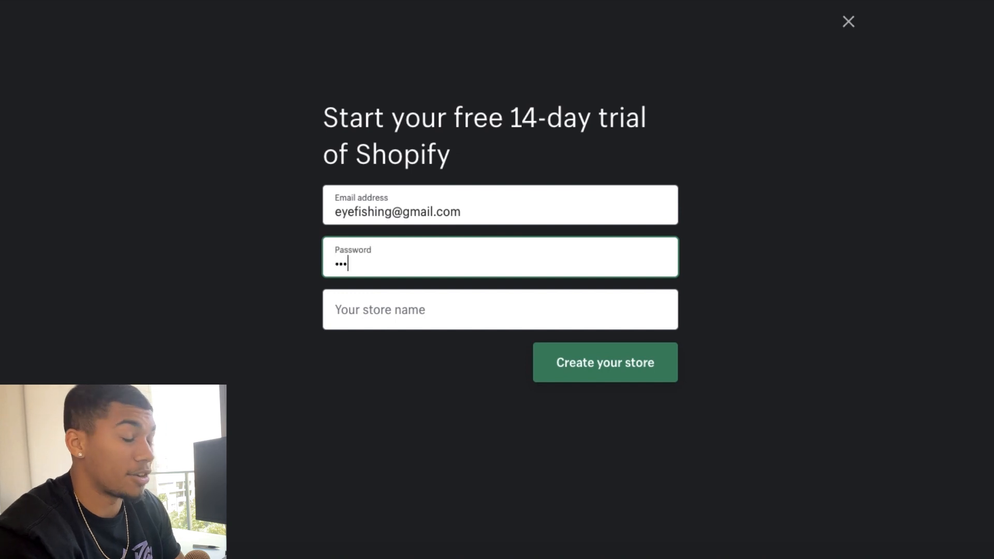
key("Tab")
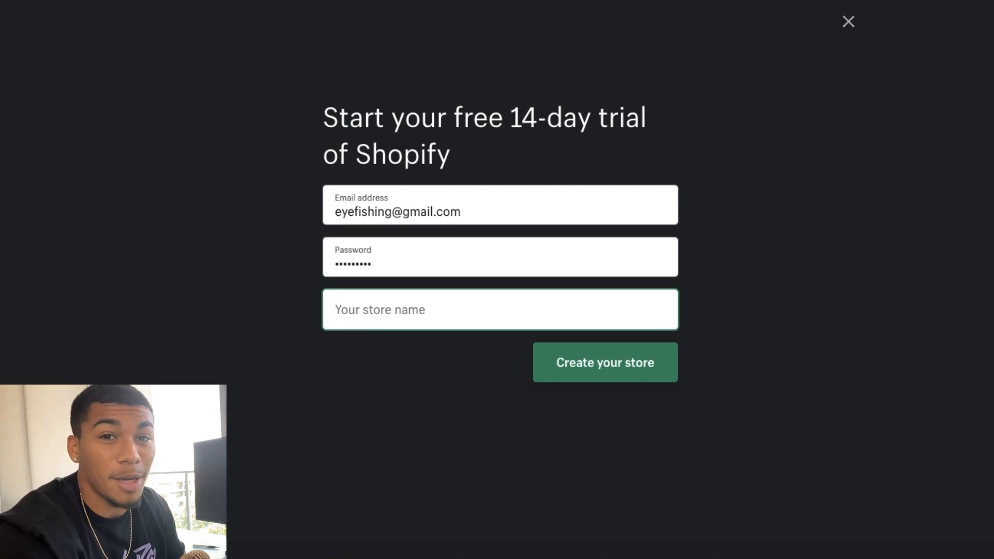
Step: Create the store under the name eyefishing and decline saving the password in the browser
type("eyefishing")
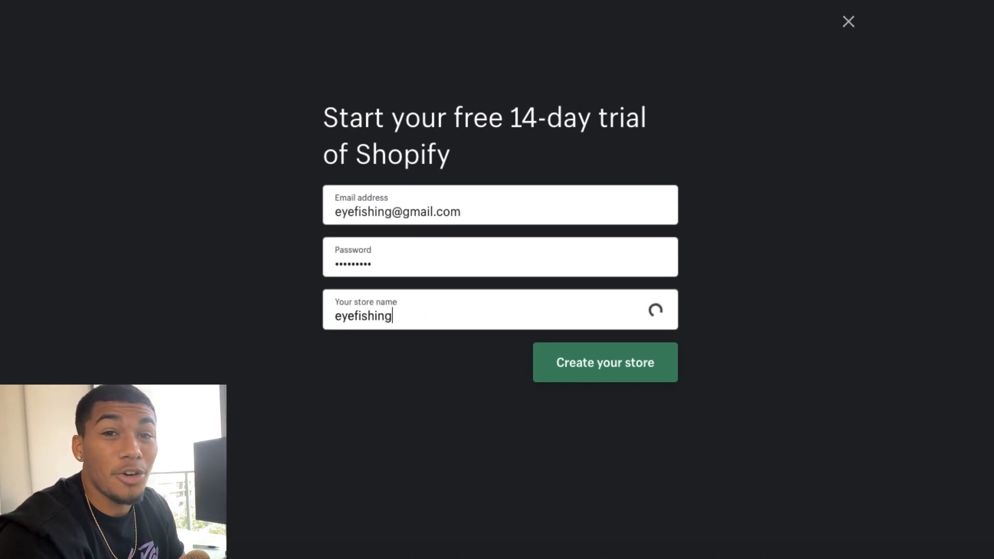
left_click(573, 371)
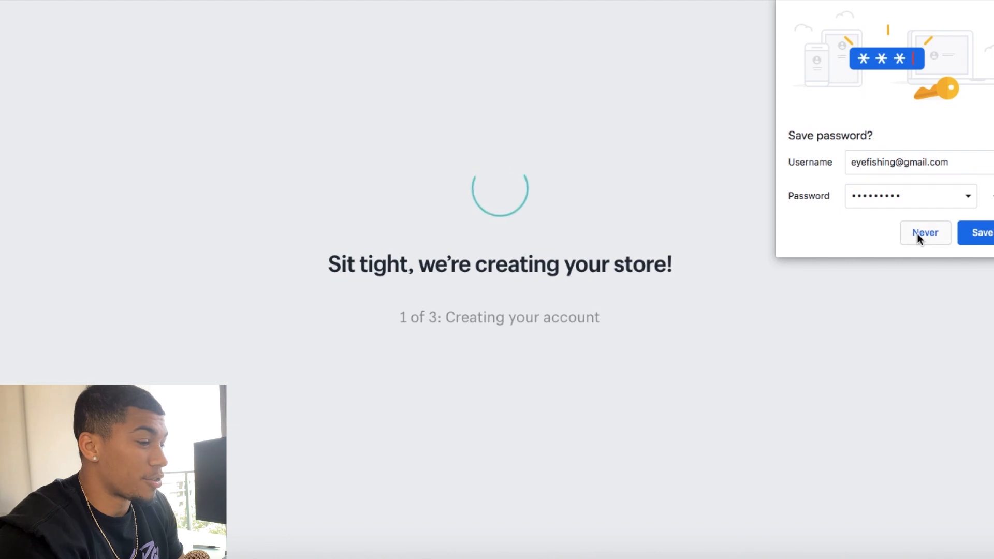
left_click(920, 234)
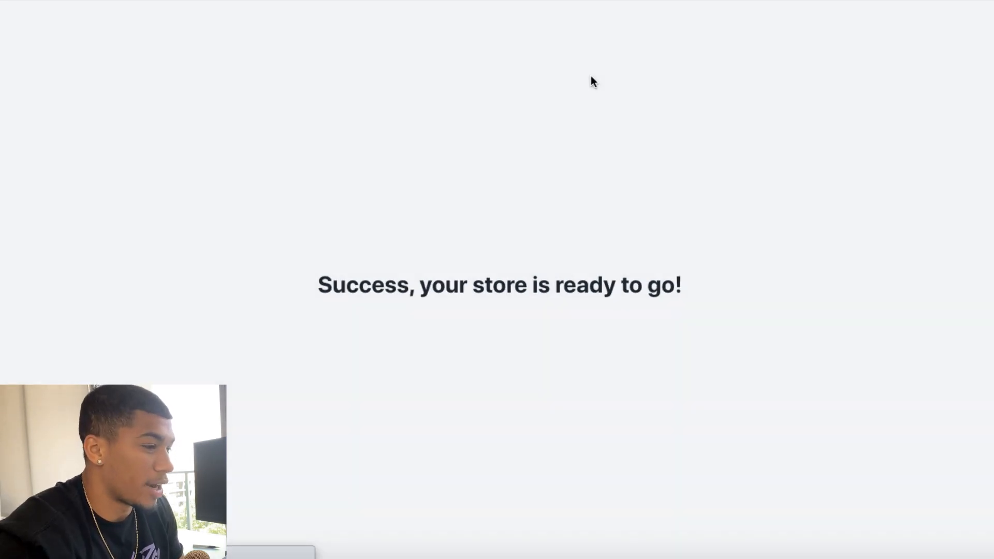
Step: Answer the profile questions with I'm not selling products yet, No, I'm just playing around with Shopify, and $0 USD (I'm just getting started)
left_click(381, 201)
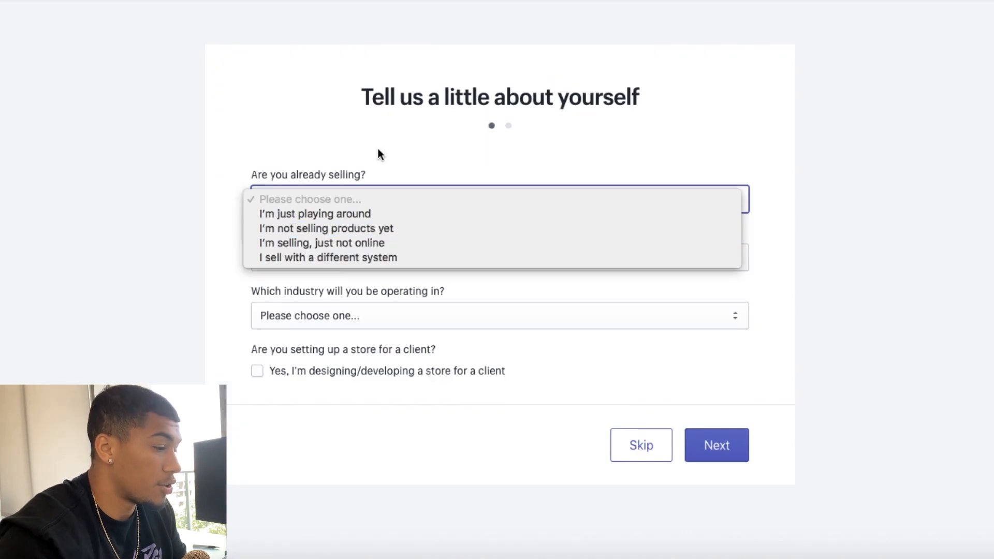
left_click(359, 228)
left_click(358, 263)
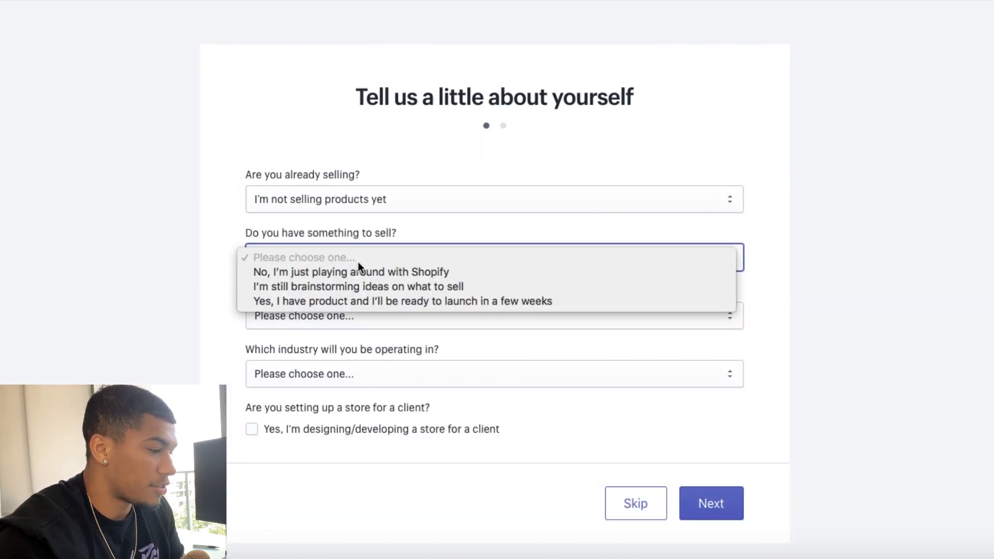
left_click(347, 276)
left_click(334, 316)
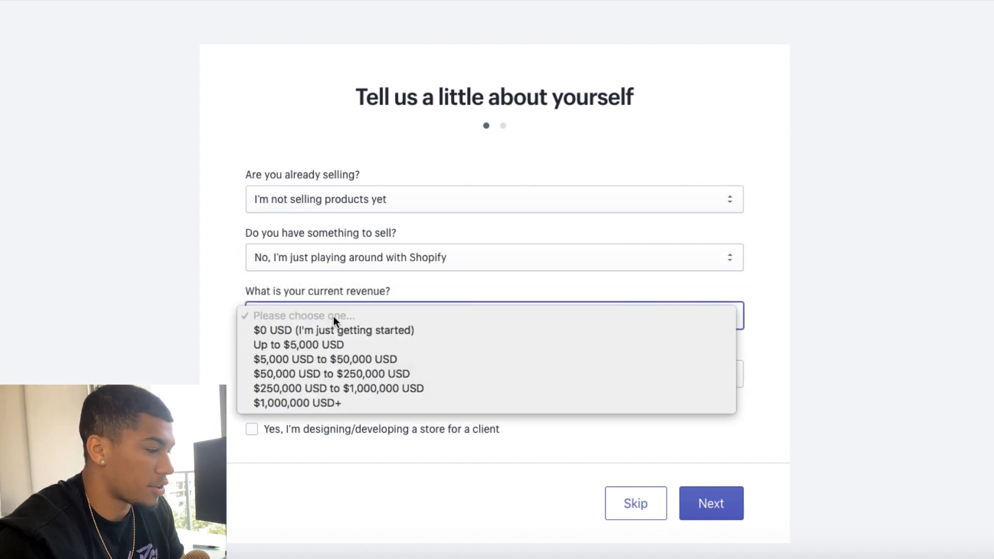
left_click(325, 333)
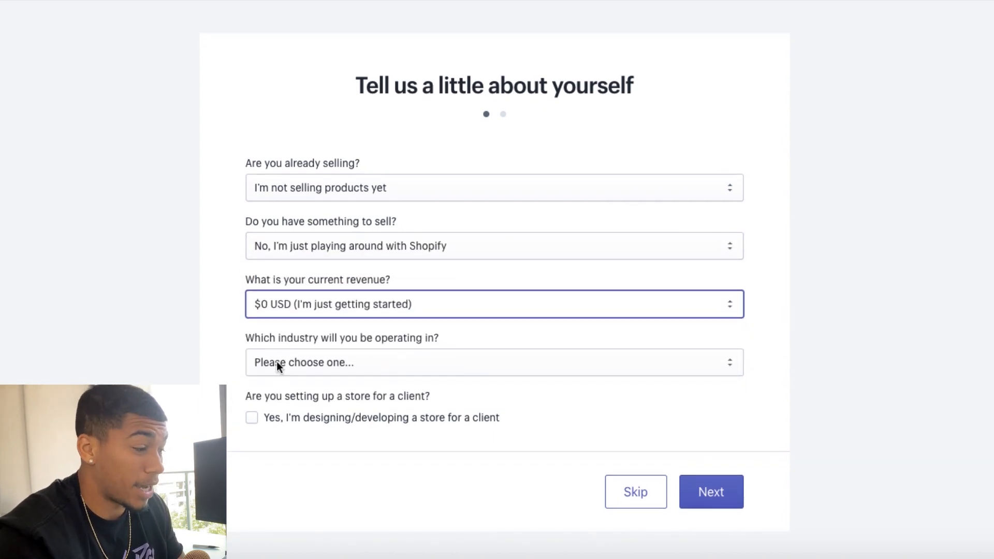
Step: Set the industry to I haven't decided yet and get through the business address page into the store admin
left_click(273, 365)
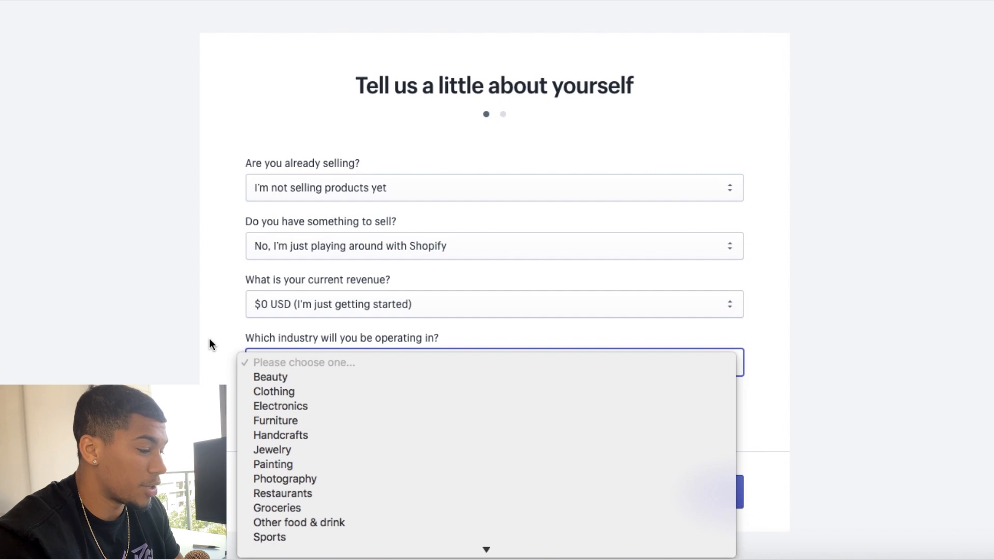
scroll(263, 457, "down", 2)
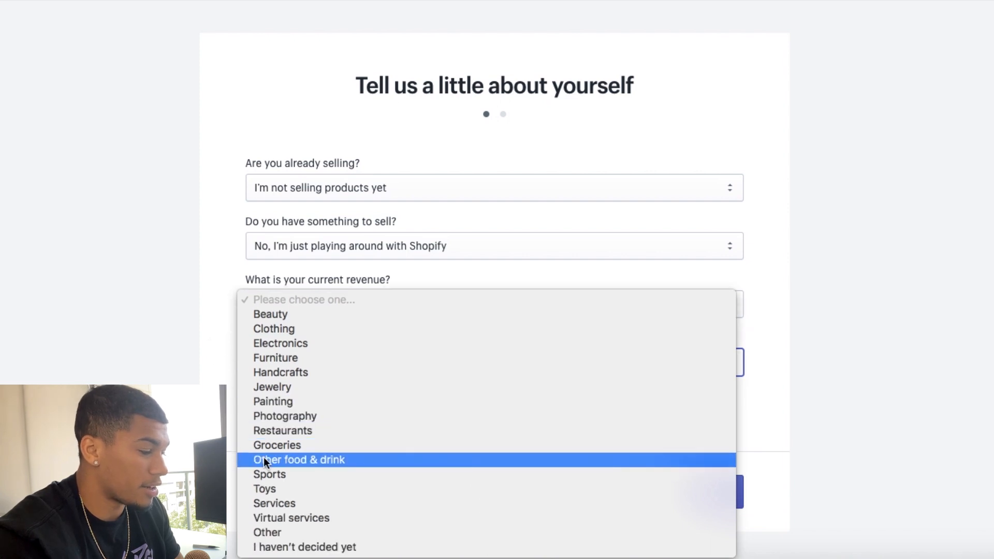
left_click(283, 550)
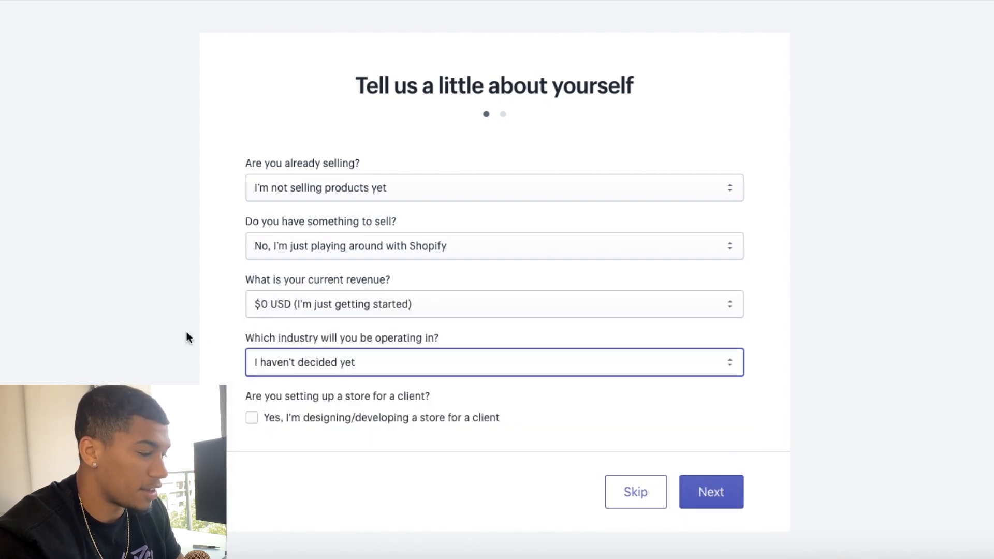
left_click(653, 487)
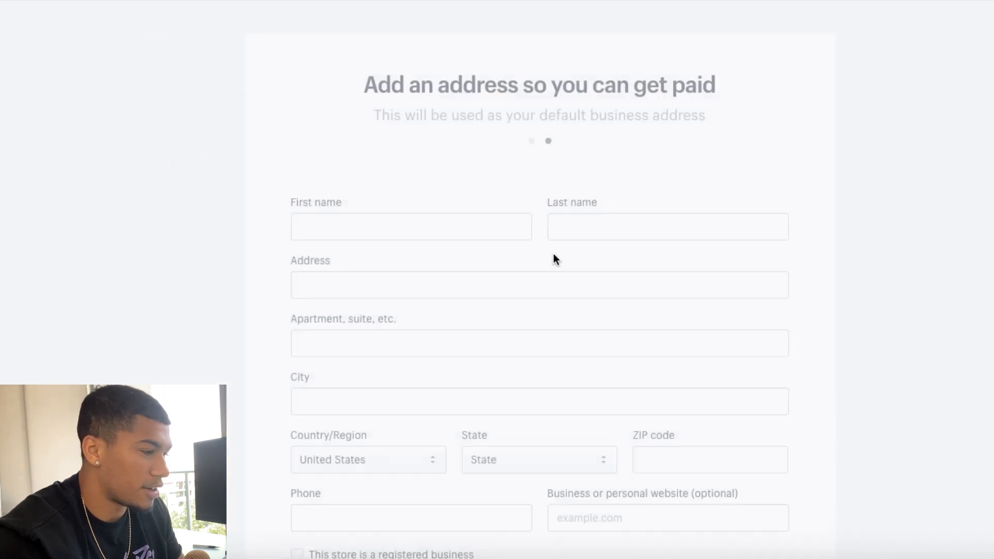
scroll(362, 168, "down", 1)
left_click(335, 171)
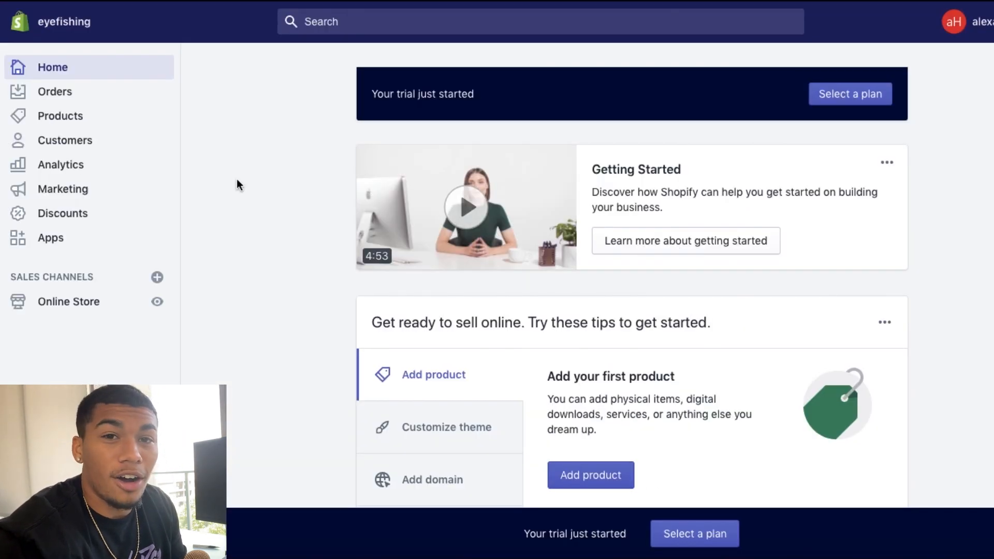
scroll(245, 198, "down", 2)
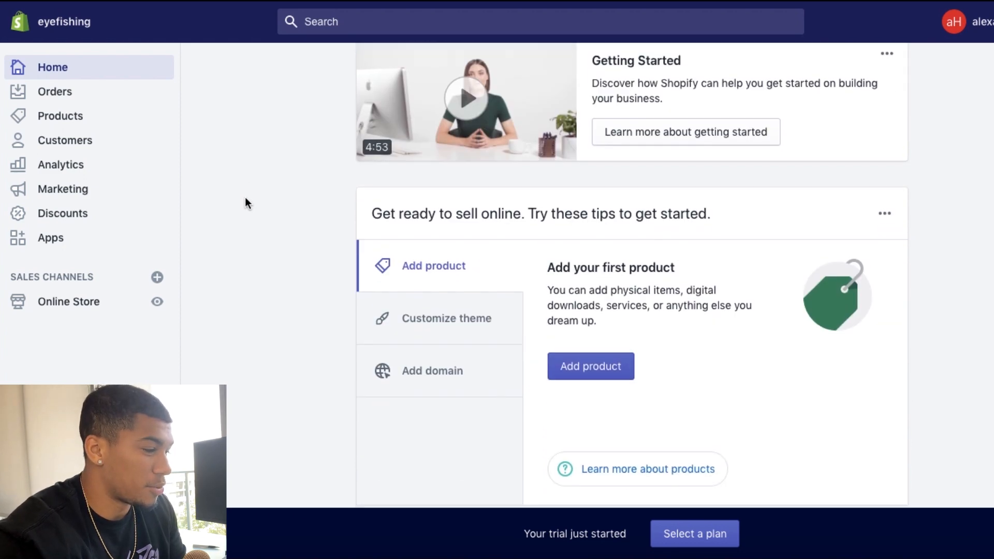
scroll(244, 197, "up", 3)
scroll(244, 198, "down", 2)
scroll(244, 198, "up", 2)
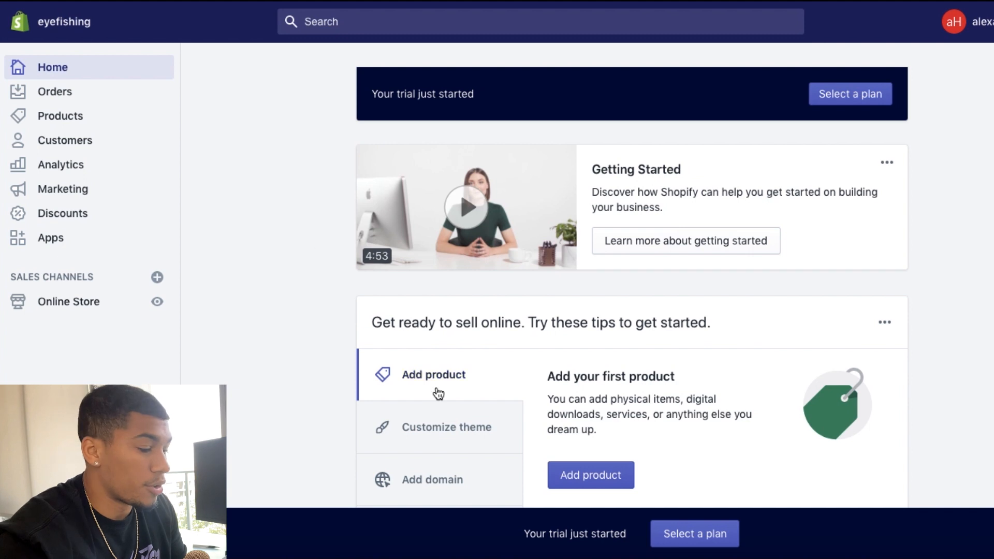
Step: Compare the subscription plans, then select the $29/month Basic Shopify plan and examine its billing cycles and payment details
left_click(681, 540)
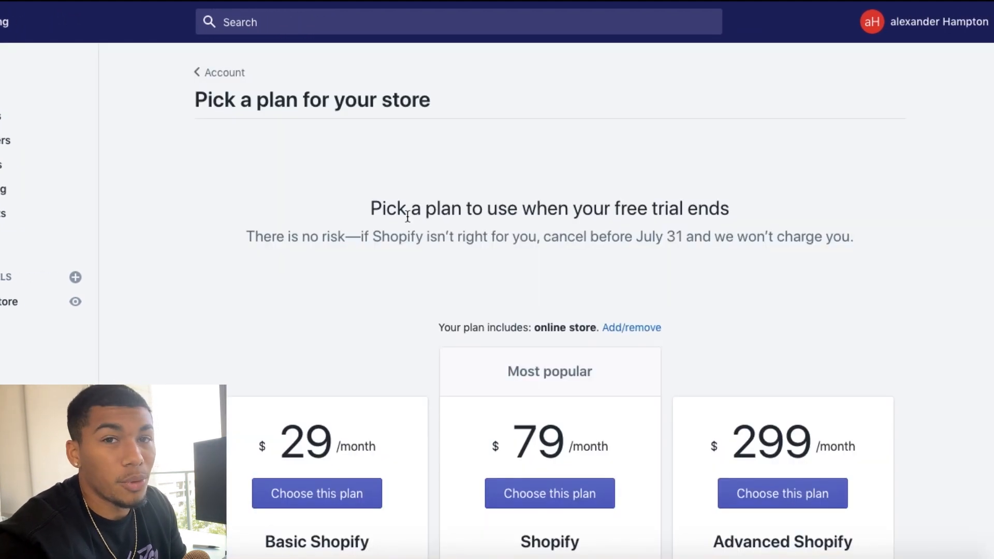
scroll(407, 216, "down", 4)
scroll(407, 216, "down", 1)
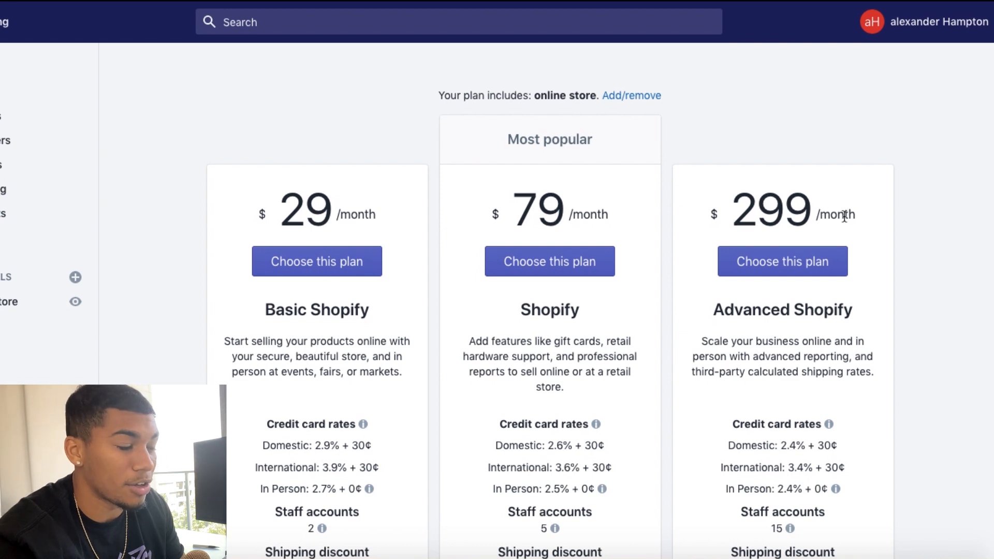
scroll(343, 251, "down", 1)
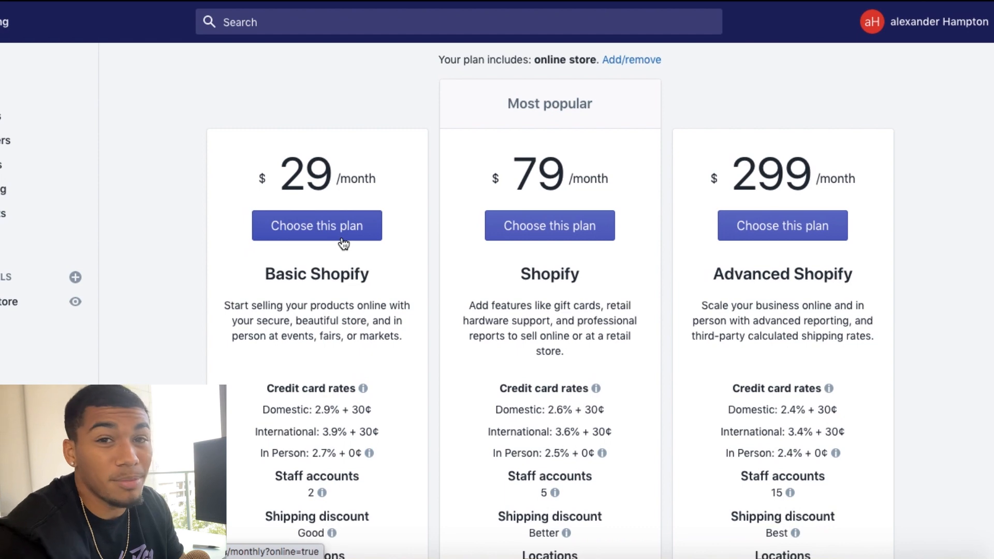
left_click(342, 242)
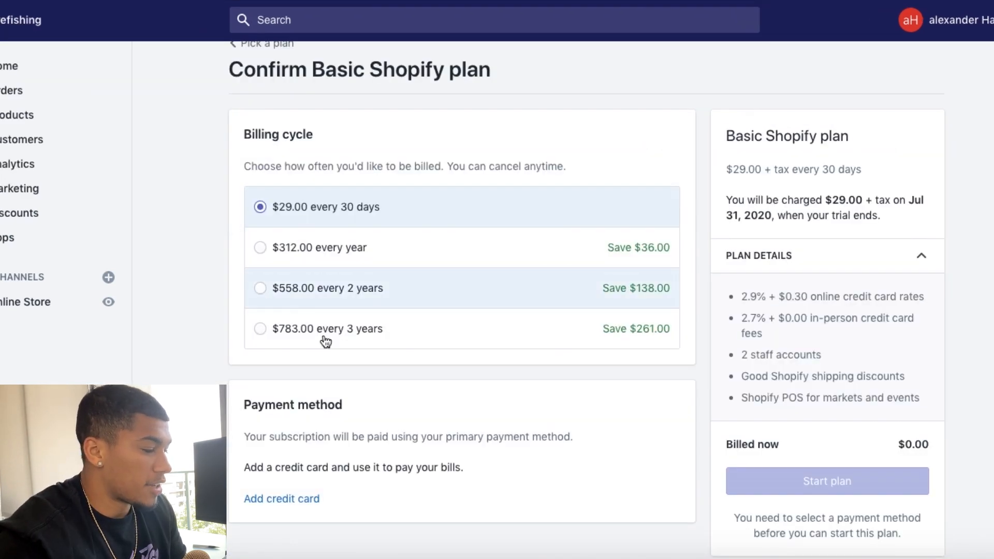
scroll(294, 395, "down", 3)
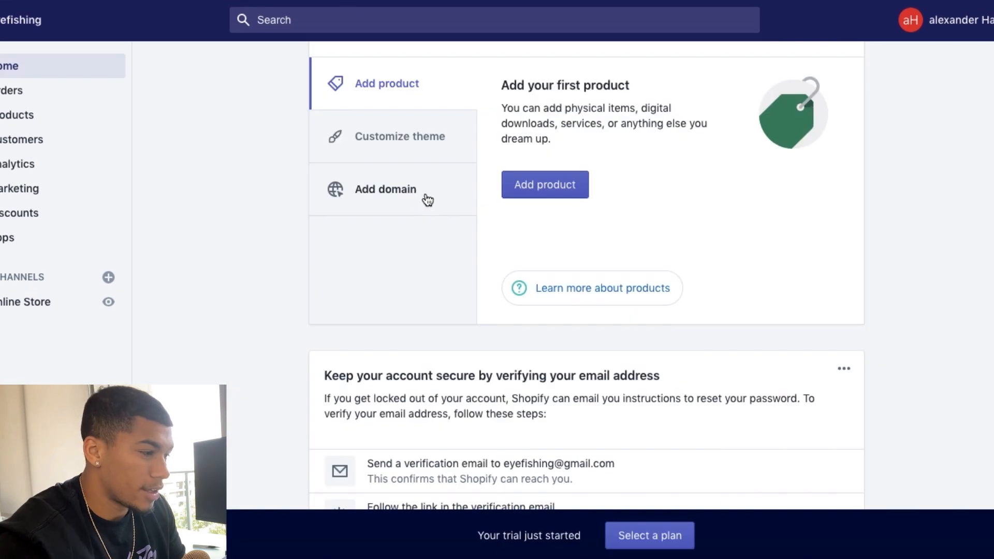
Step: Open the store's domain settings from the add domain tip and look into buying a new domain
left_click(417, 192)
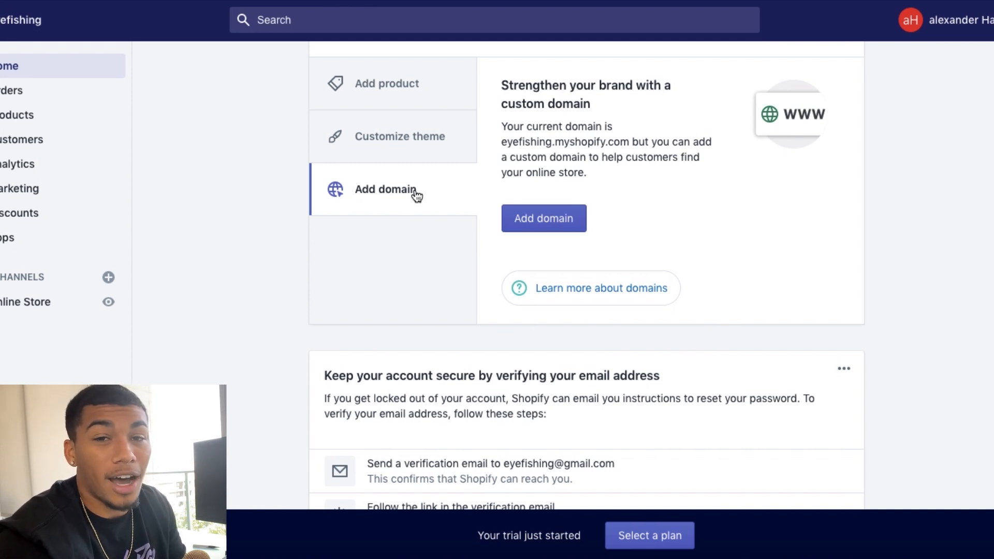
left_click(552, 224)
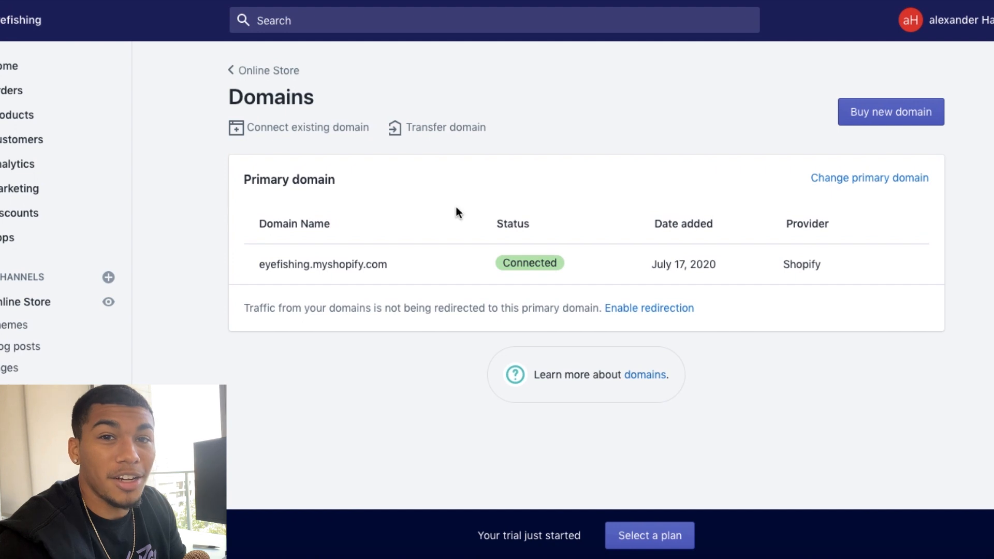
left_click(887, 110)
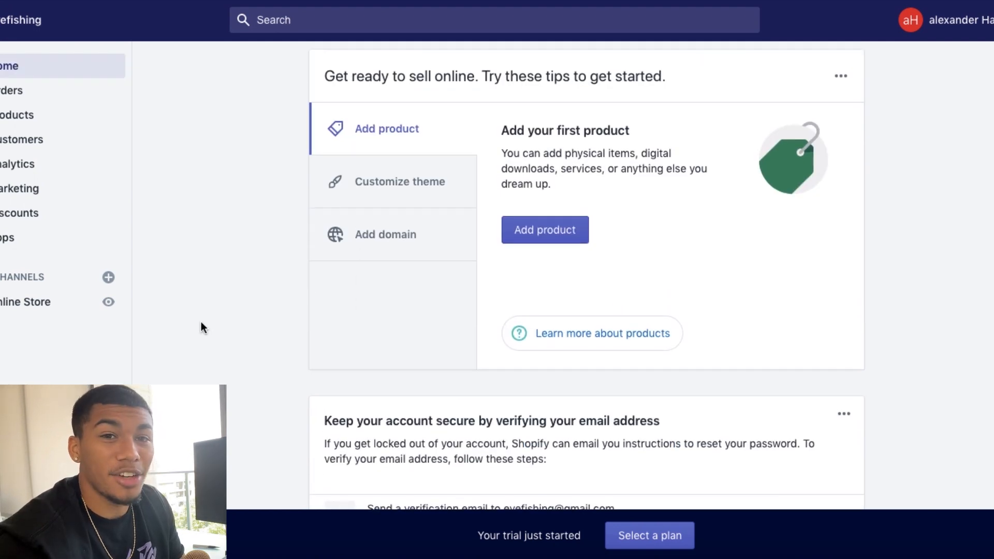
Step: Open the store's theme settings from the customize theme tip and go to the theme library
left_click(414, 196)
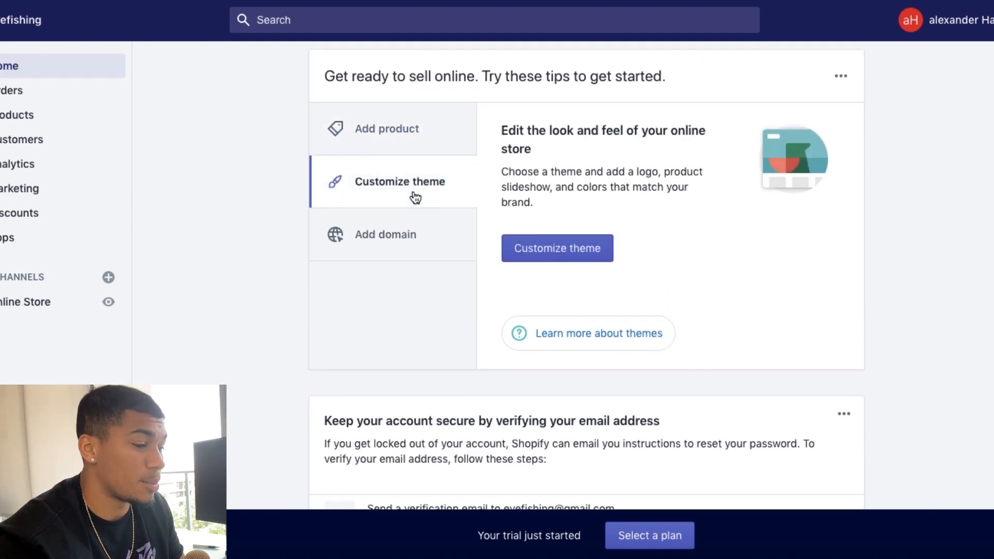
left_click(555, 246)
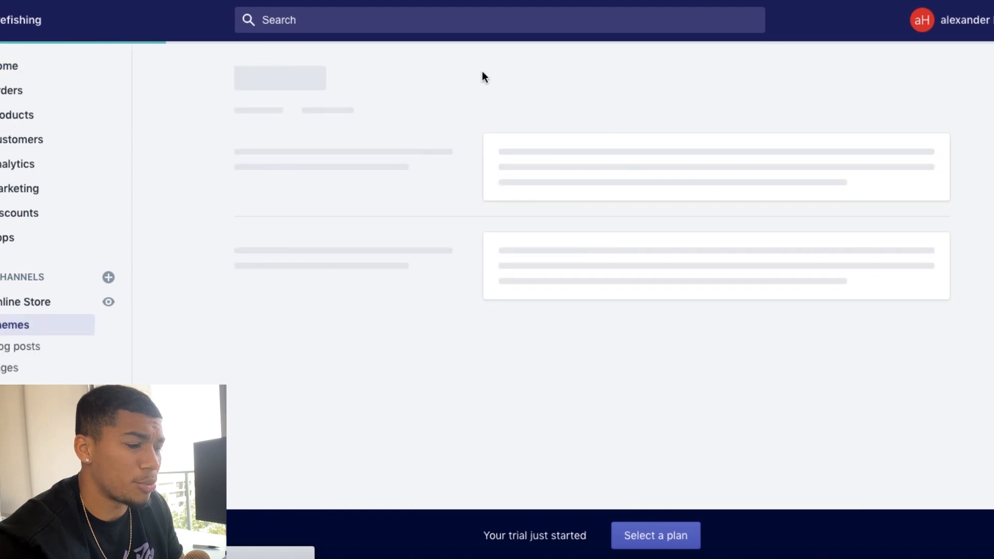
scroll(483, 77, "down", 3)
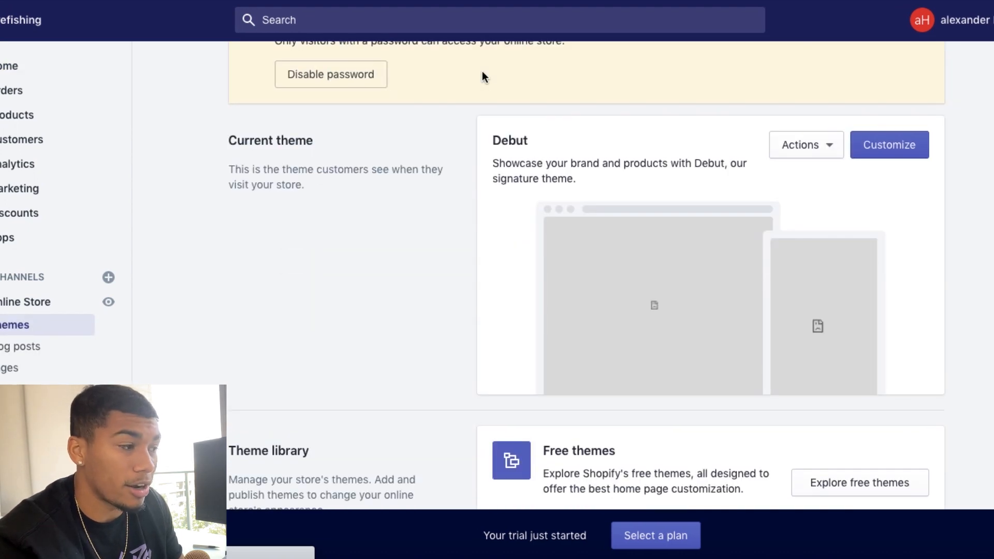
scroll(378, 173, "up", 2)
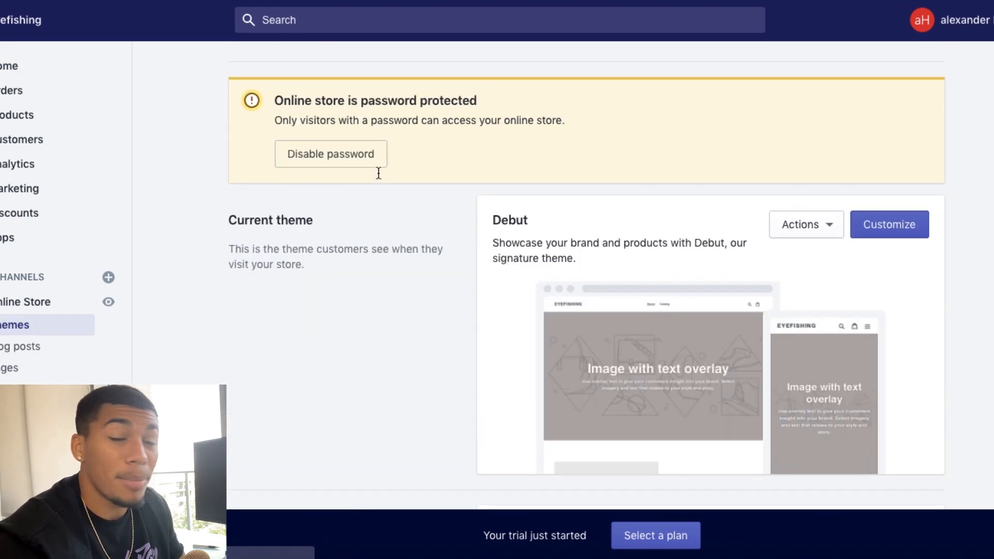
scroll(378, 173, "down", 1)
scroll(841, 176, "down", 4)
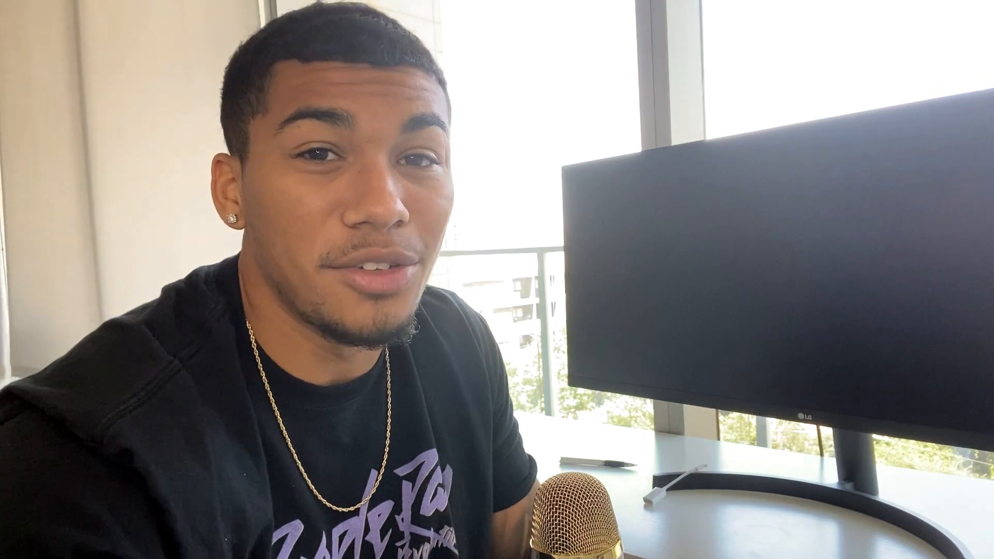
Step: Upload the theme's .zip file from the Downloads folder and publish it as the store's current theme
left_click(291, 375)
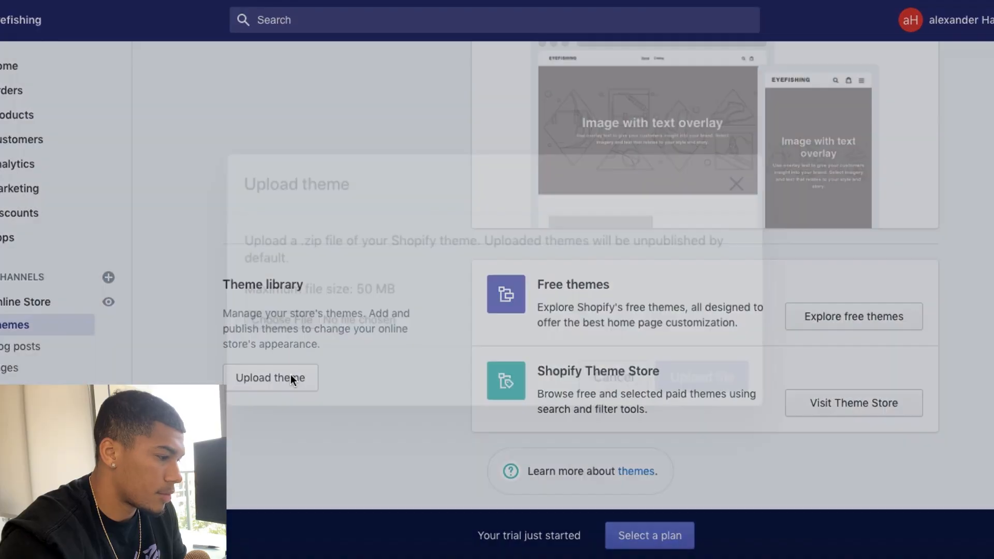
left_click(301, 316)
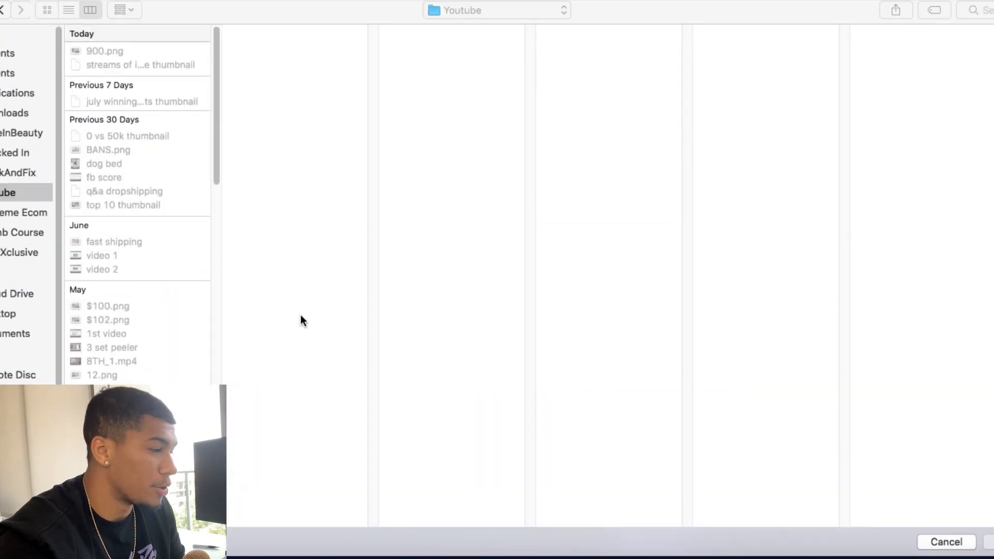
scroll(121, 246, "down", 10)
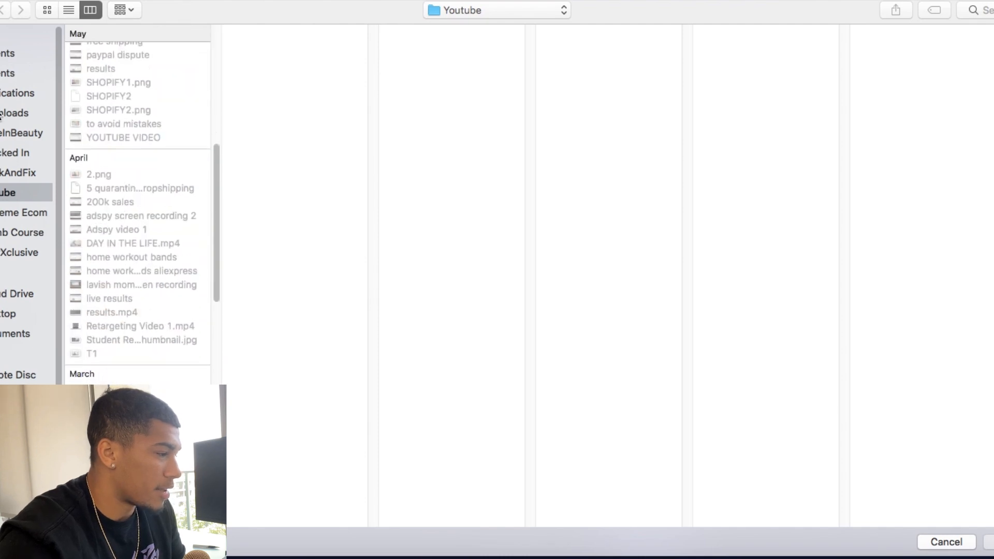
left_click(15, 112)
left_click(656, 357)
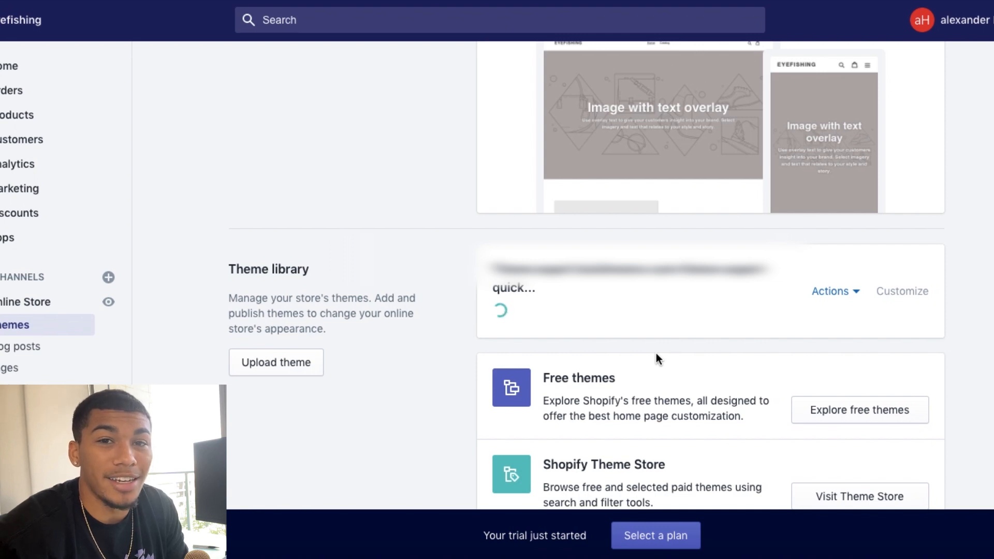
left_click(834, 291)
left_click(807, 107)
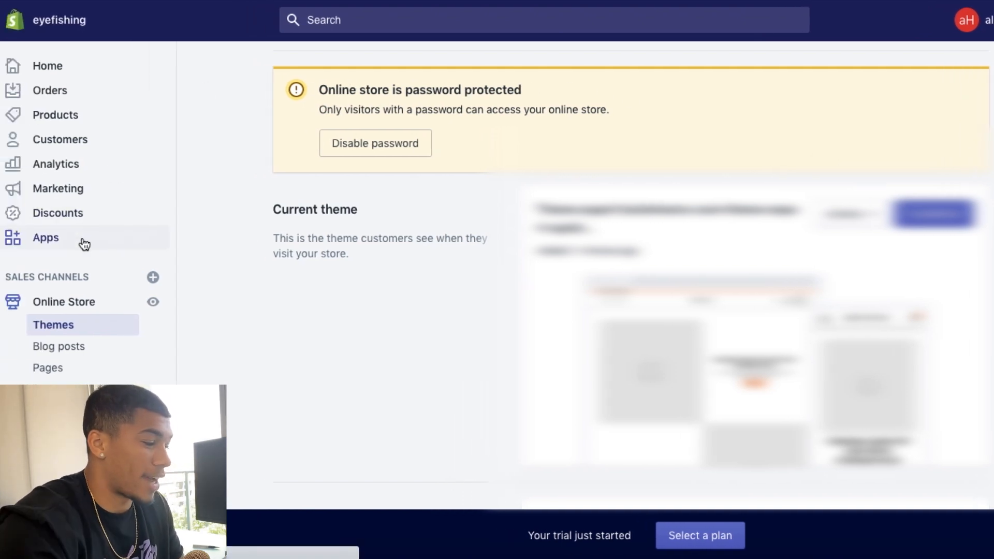
Step: Open the Shopify App Store from the store's apps page and search for oberlo
left_click(82, 241)
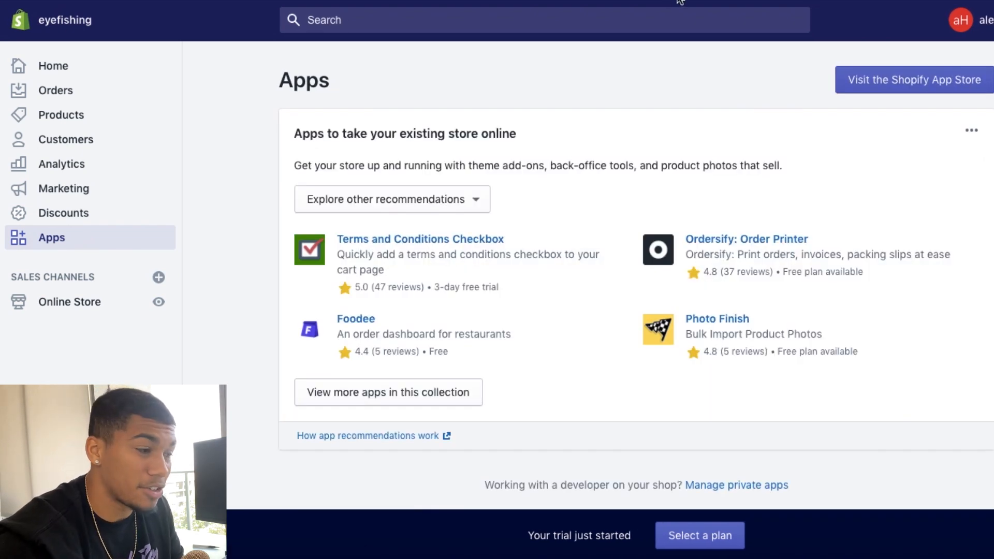
left_click(901, 81)
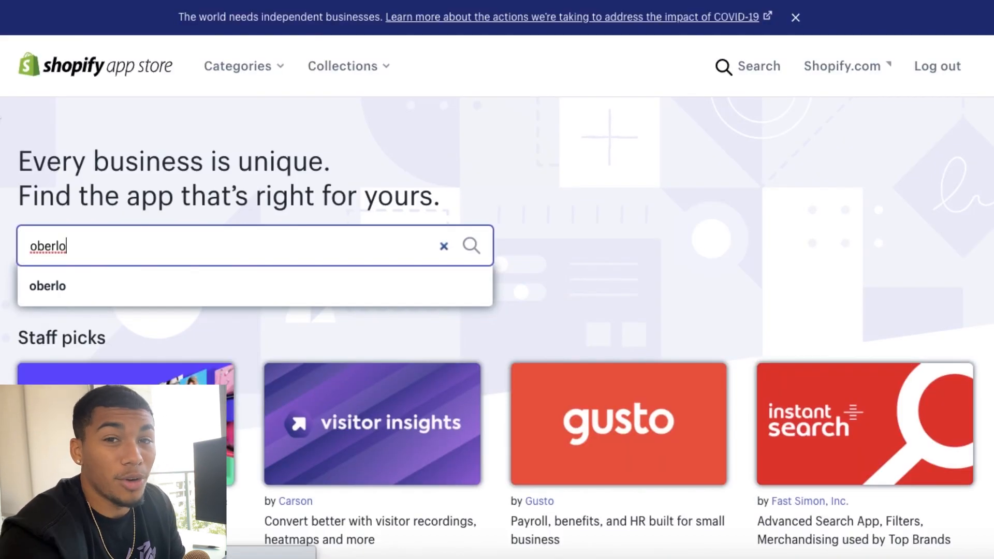
key("Return")
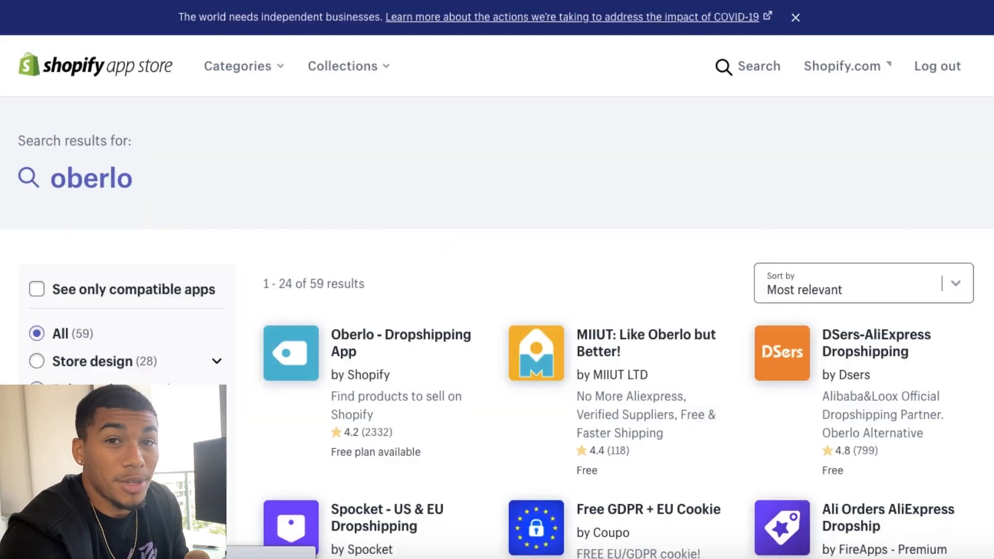
scroll(4, 89, "down", 3)
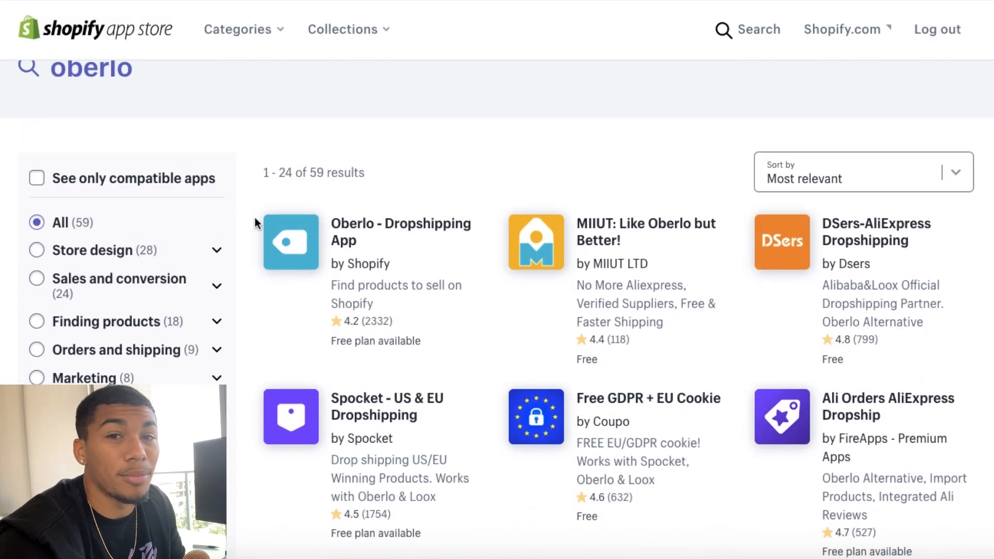
Step: Add the Oberlo dropshipping app from the search results and install it on the store
left_click(307, 261)
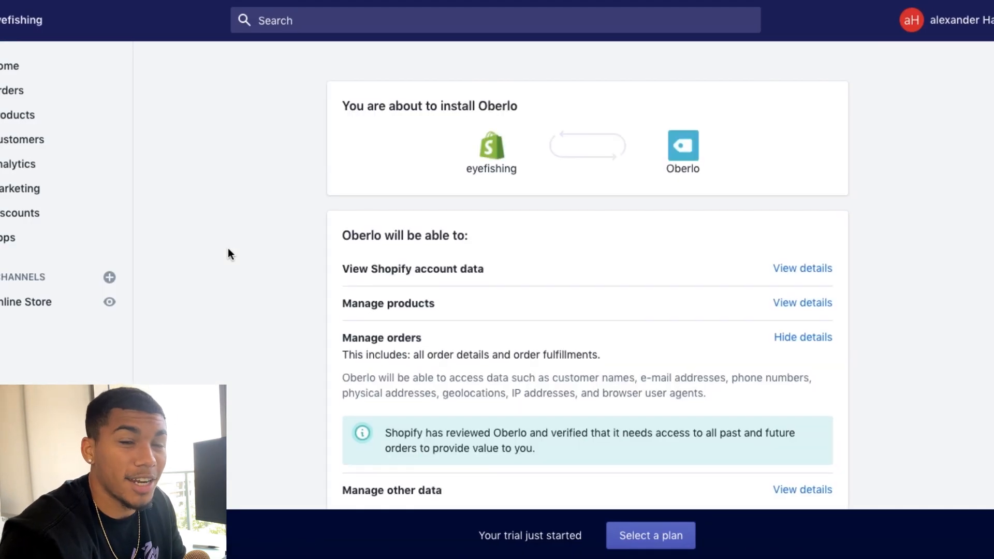
scroll(344, 290, "down", 4)
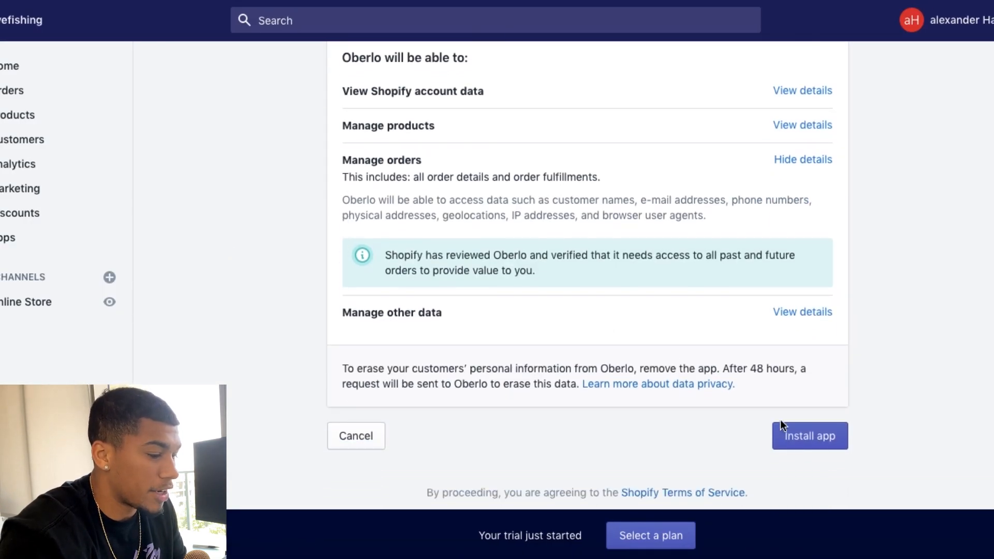
left_click(783, 424)
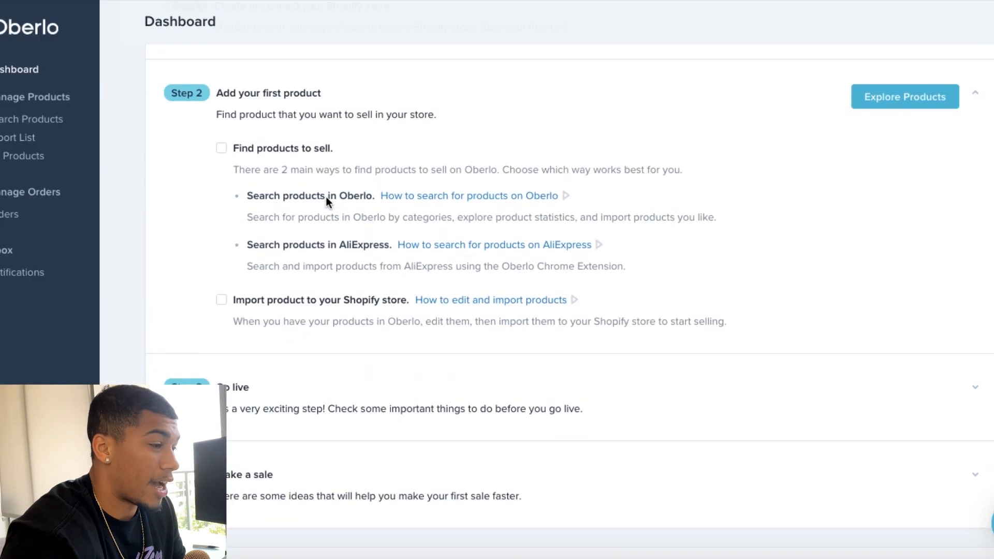
Step: Review the getting-started checklist on the Oberlo dashboard and explore its products
scroll(325, 197, "up", 6)
scroll(325, 196, "down", 4)
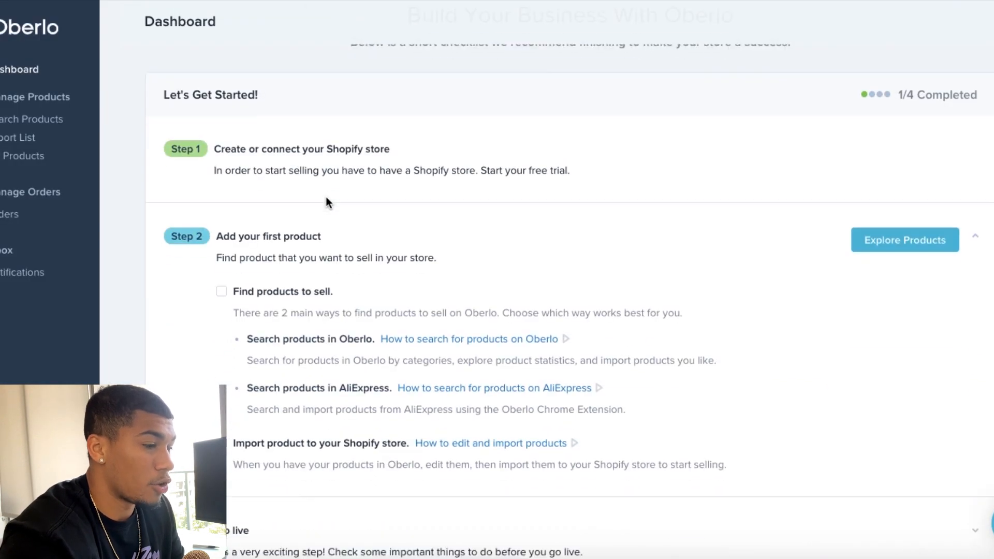
scroll(327, 198, "down", 3)
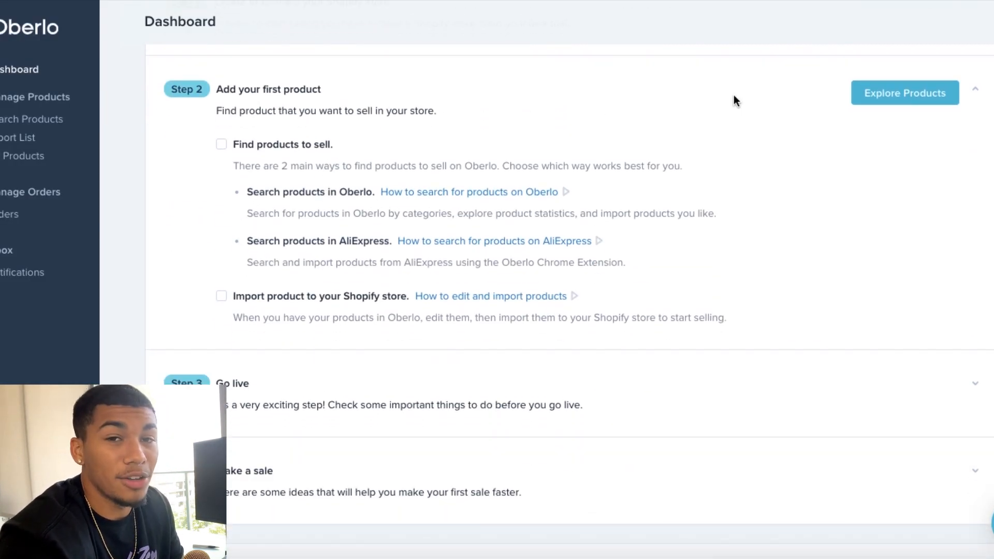
left_click(870, 92)
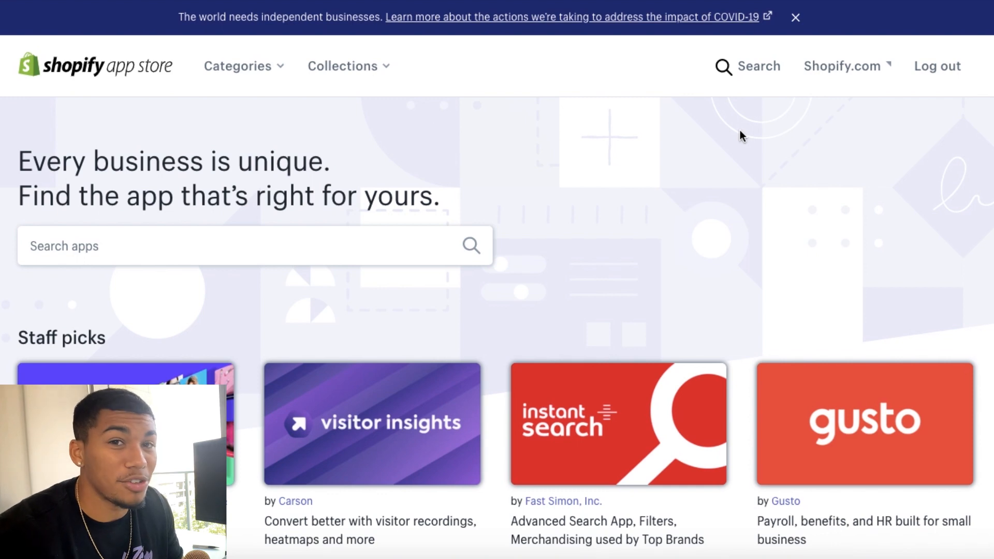
Step: Search the Shopify App Store for ali reviews and open the Ali Reviews AliExpress Reviews listing
left_click(213, 246)
type("ali reviews")
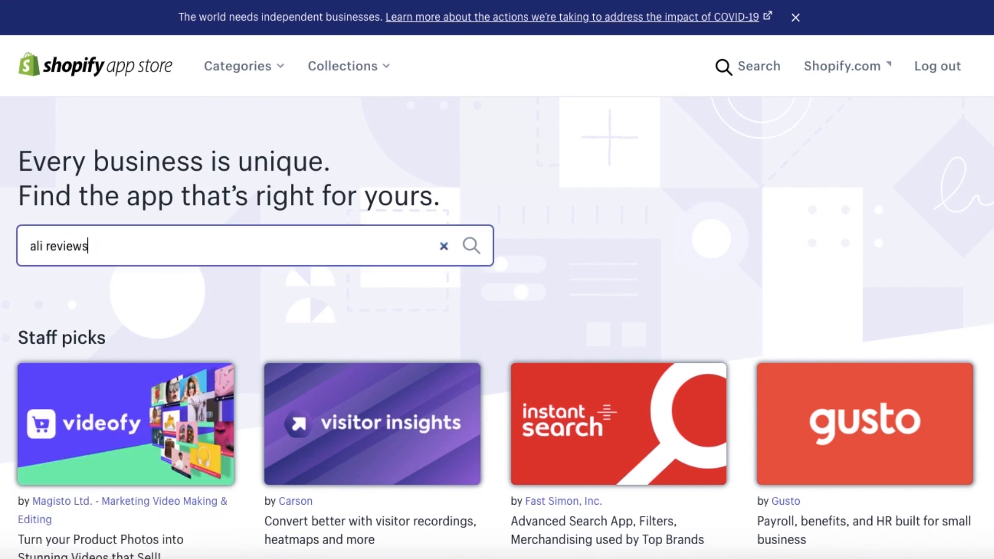
key("Return")
left_click(536, 353)
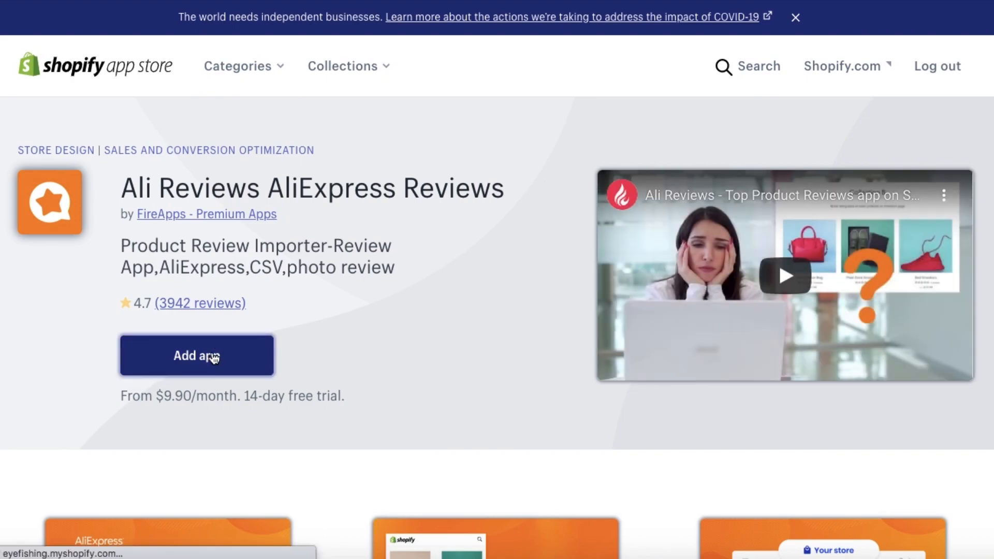
Step: Install Ali Reviews AliExpress Reviews and start the 14-day free trial of its $19.90 Essential plan
left_click(215, 358)
scroll(390, 370, "down", 2)
left_click(809, 390)
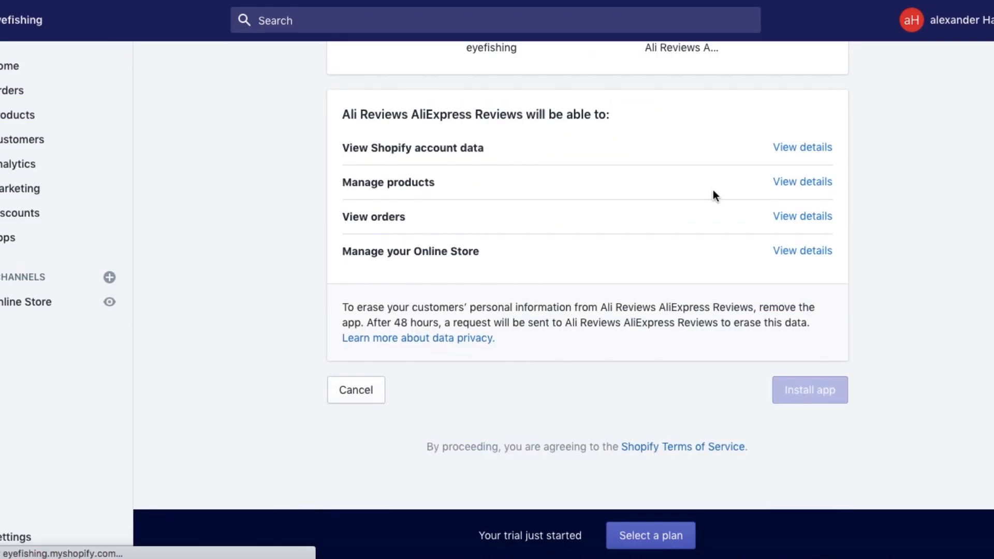
scroll(352, 261, "down", 5)
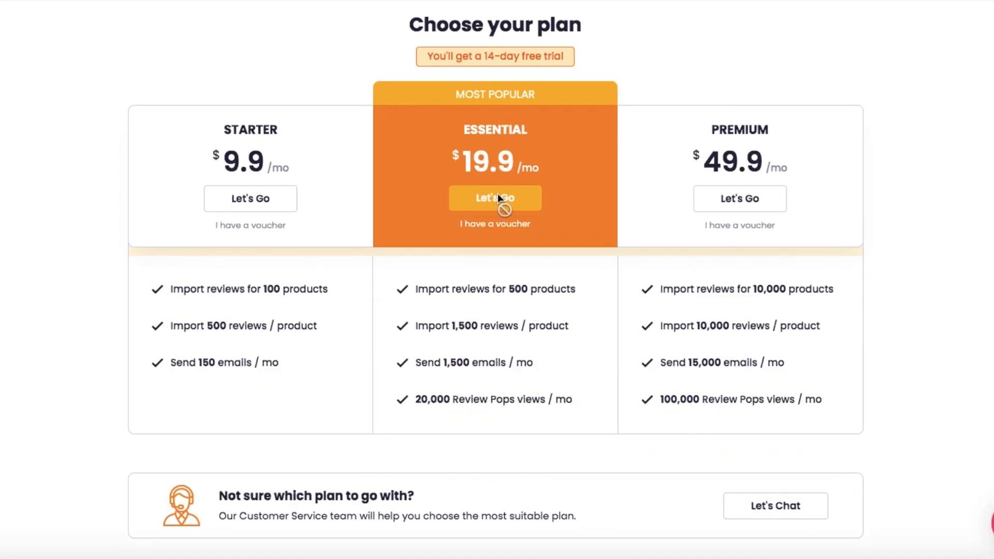
left_click(498, 195)
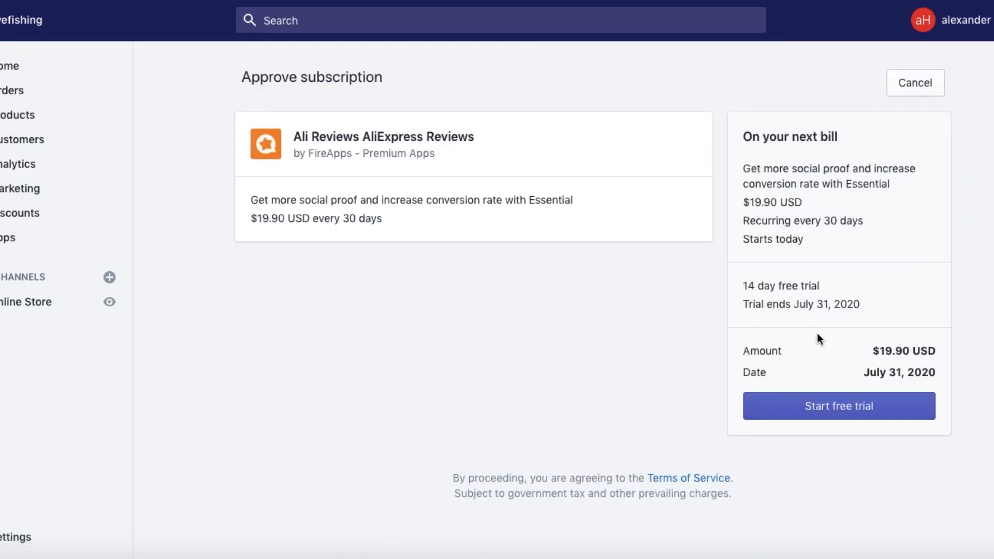
left_click(824, 409)
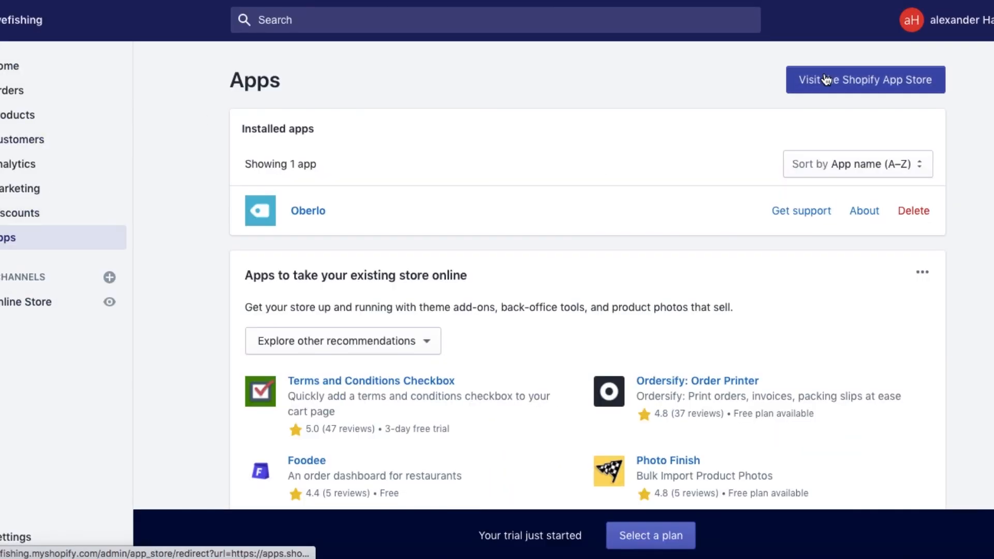
Step: Search the Shopify App Store for sms bump and install the SMSBump SMS + MMS Marketing app
left_click(825, 79)
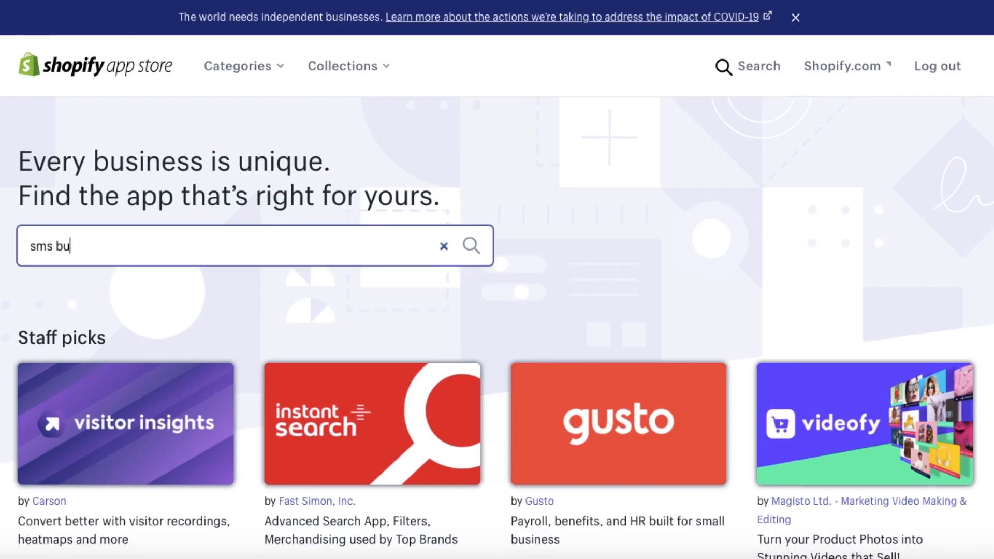
type("mp")
left_click(129, 282)
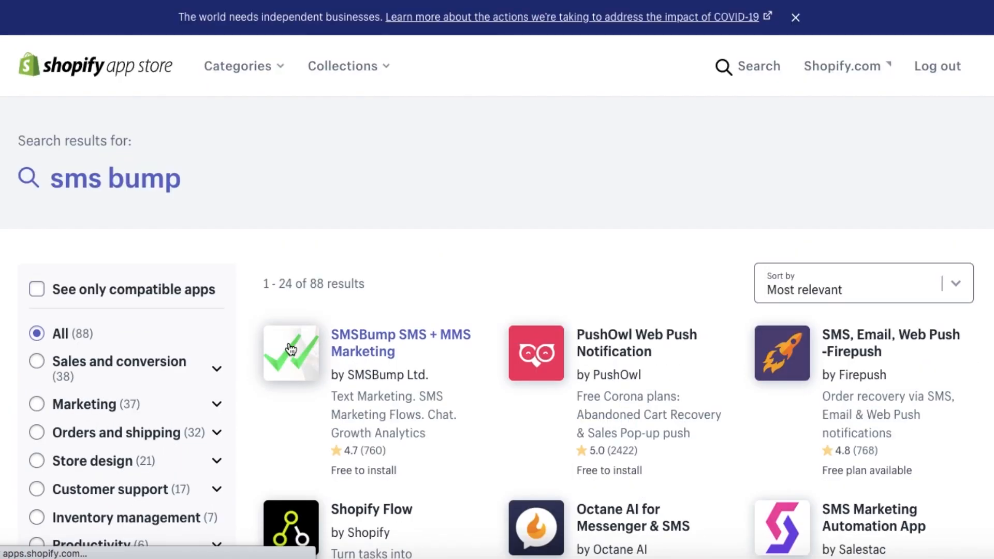
left_click(291, 349)
left_click(207, 355)
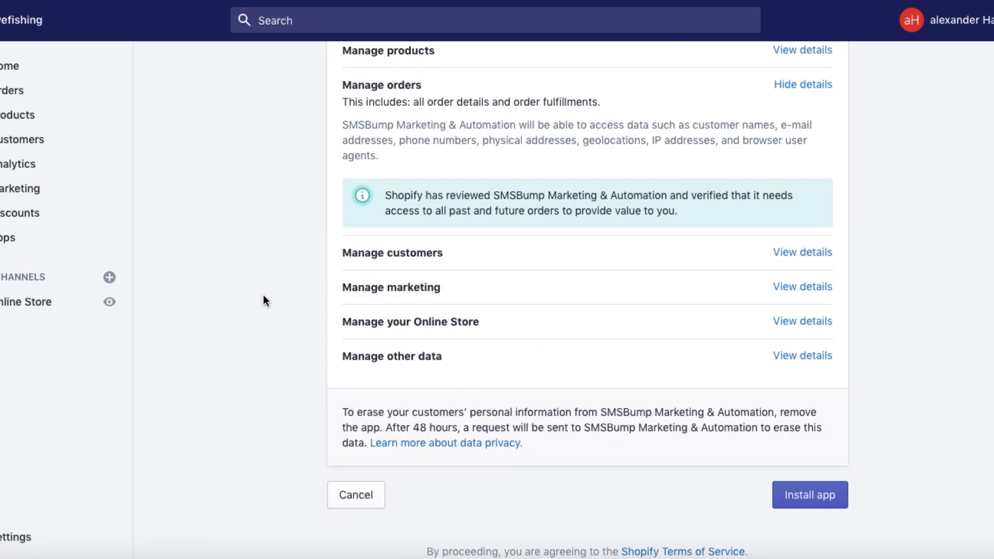
scroll(264, 297, "down", 2)
left_click(783, 443)
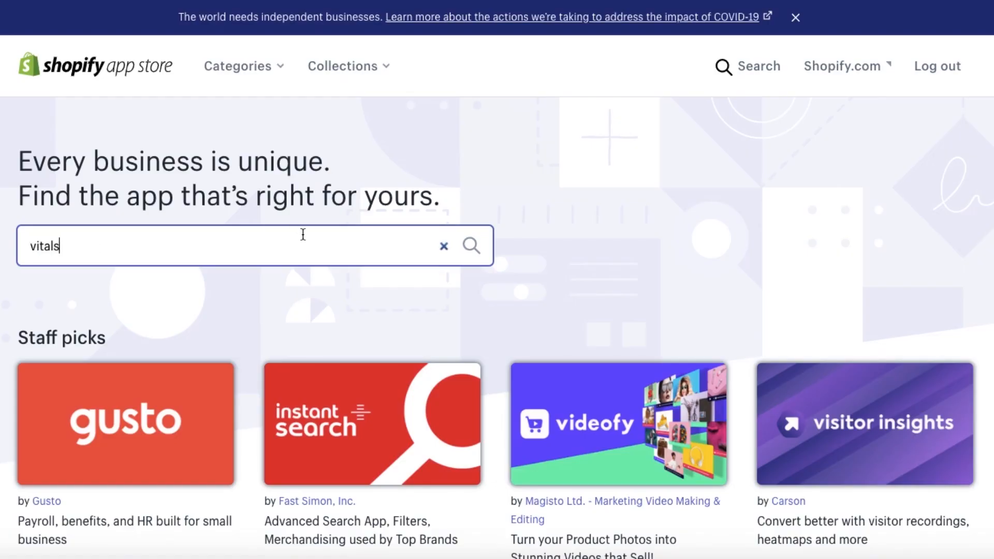
Step: Search the Shopify App Store for vitals, then install VITALS | 40+ apps in one with its 30-day free trial
key("Return")
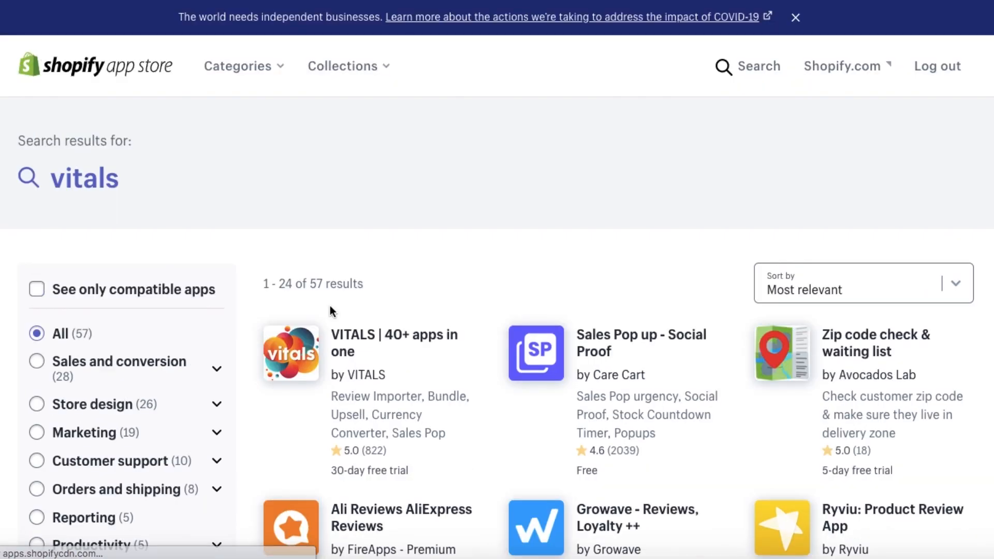
scroll(332, 306, "down", 2)
left_click(312, 274)
left_click(182, 339)
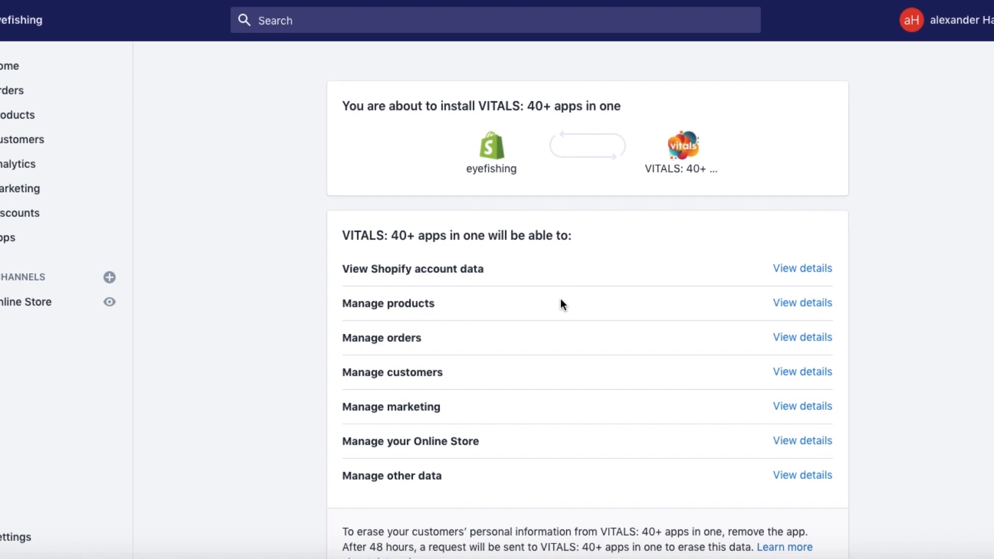
scroll(673, 363, "down", 3)
left_click(803, 443)
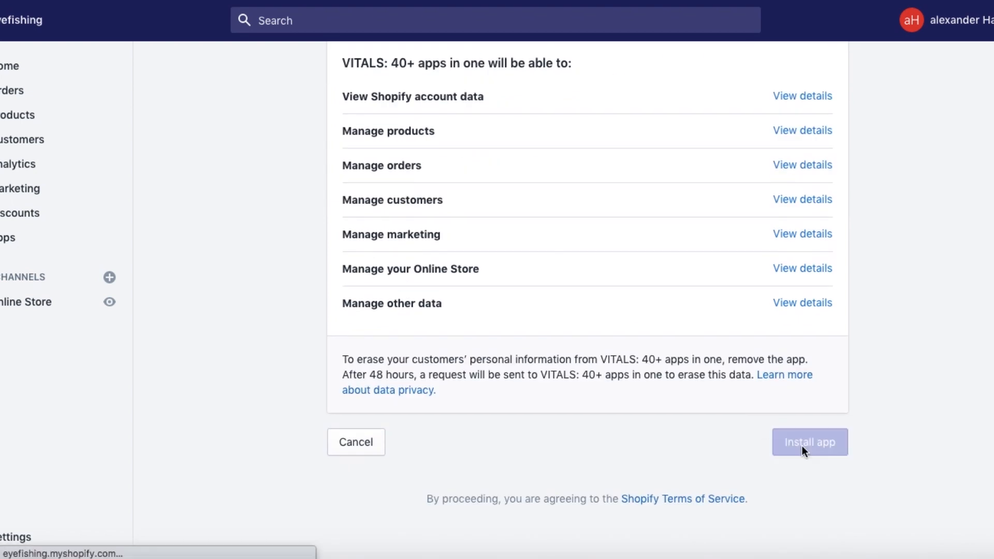
left_click(878, 386)
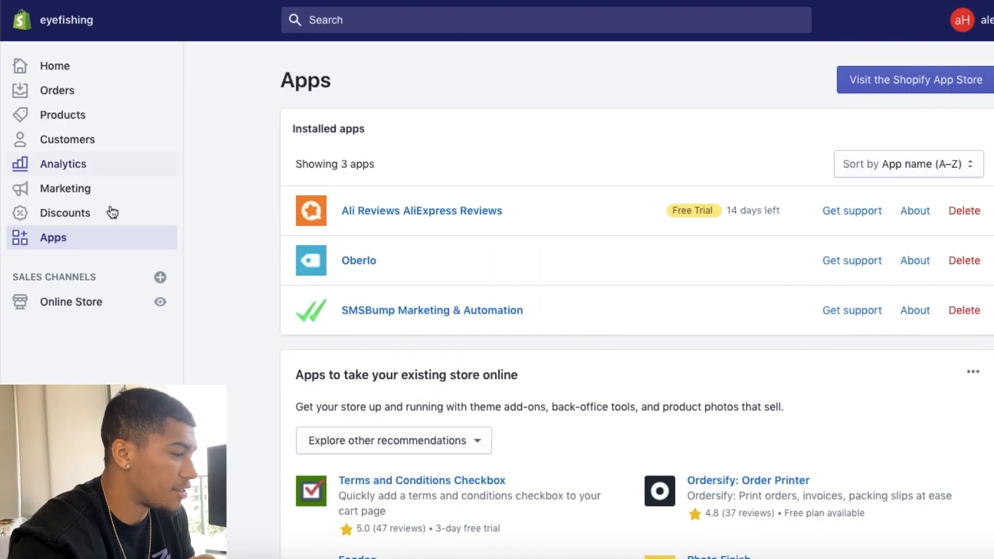
Step: Reload the store's list of installed apps and open Oberlo from it
left_click(83, 214)
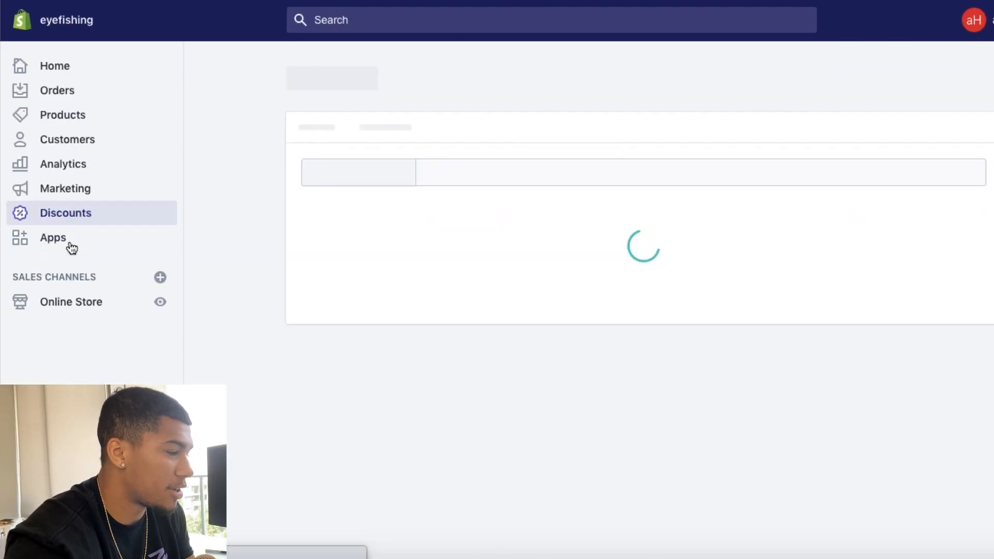
left_click(65, 249)
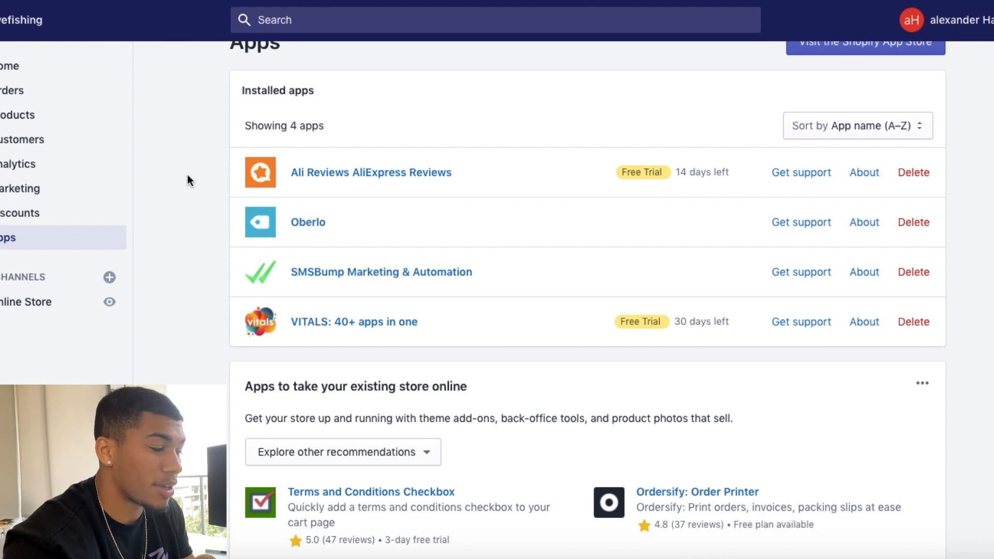
left_click(308, 222)
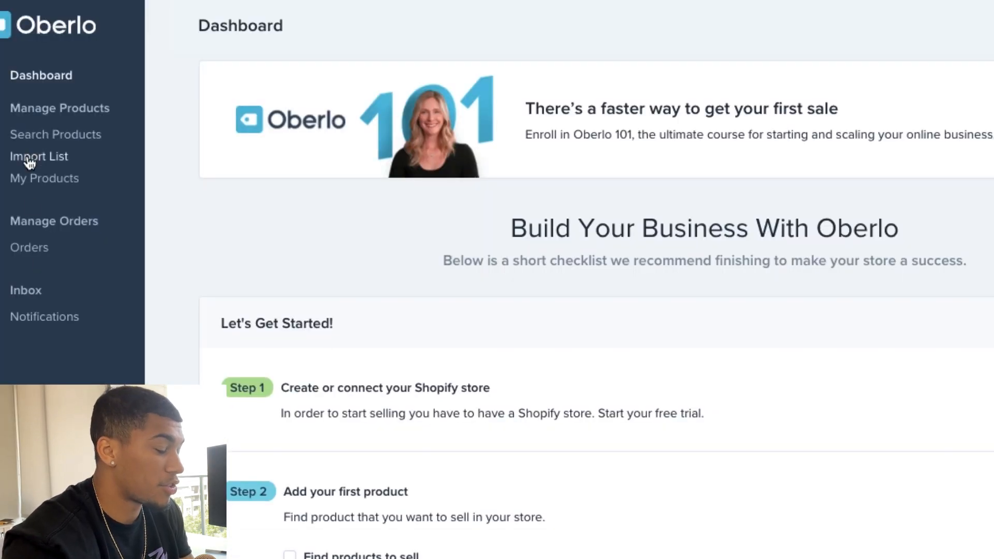
Step: Add the AliExpress photochromic sunglasses from Santa Claus Store to the Oberlo import list by URL
left_click(30, 161)
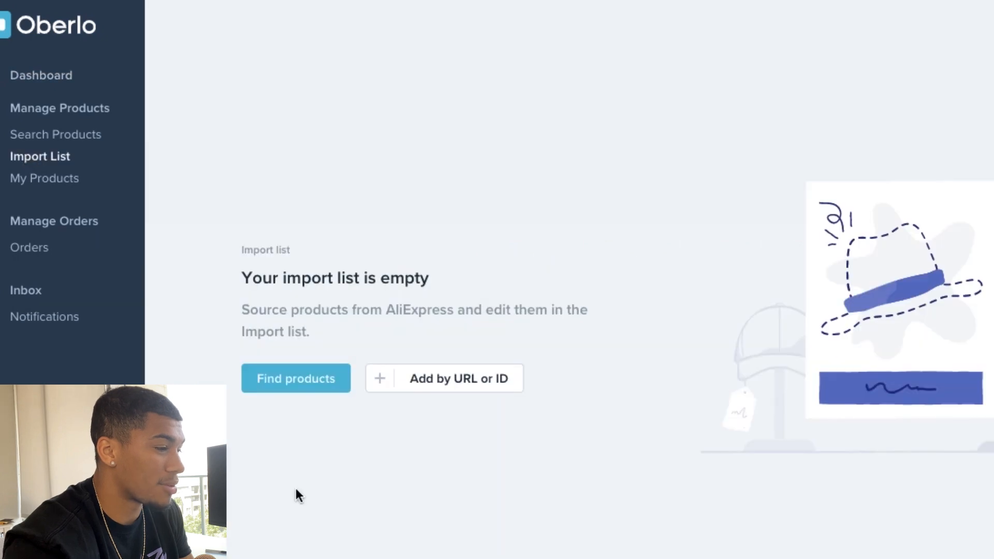
left_click(456, 386)
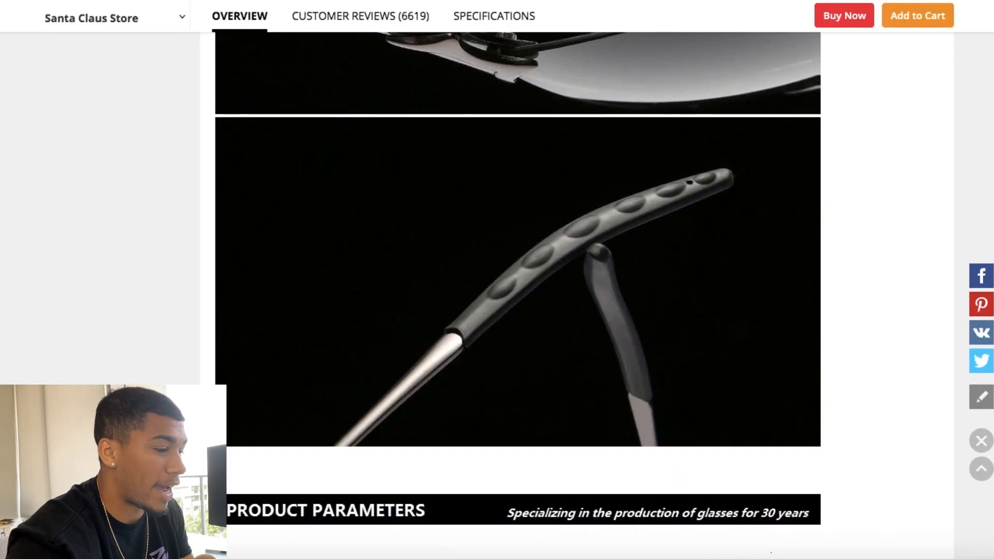
key("ctrl+v")
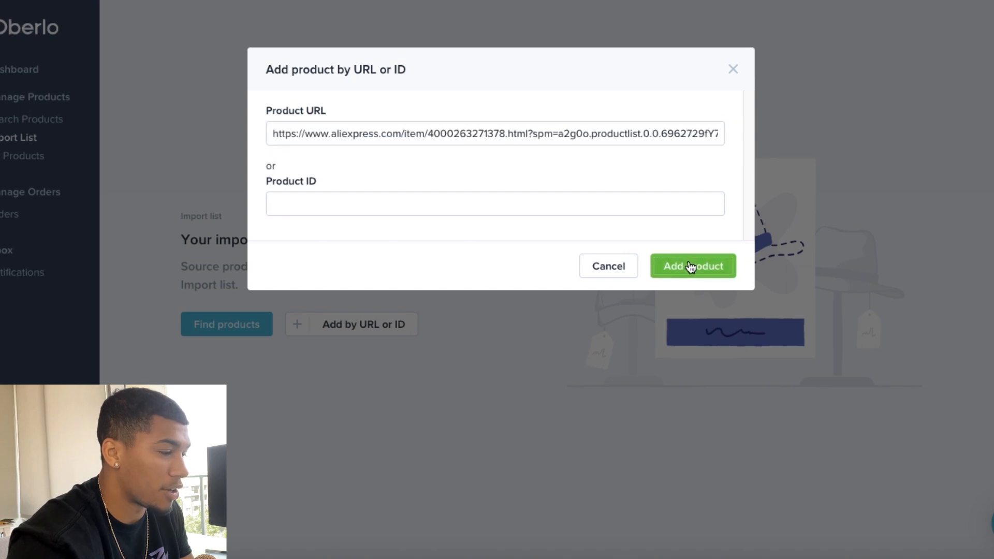
left_click(688, 265)
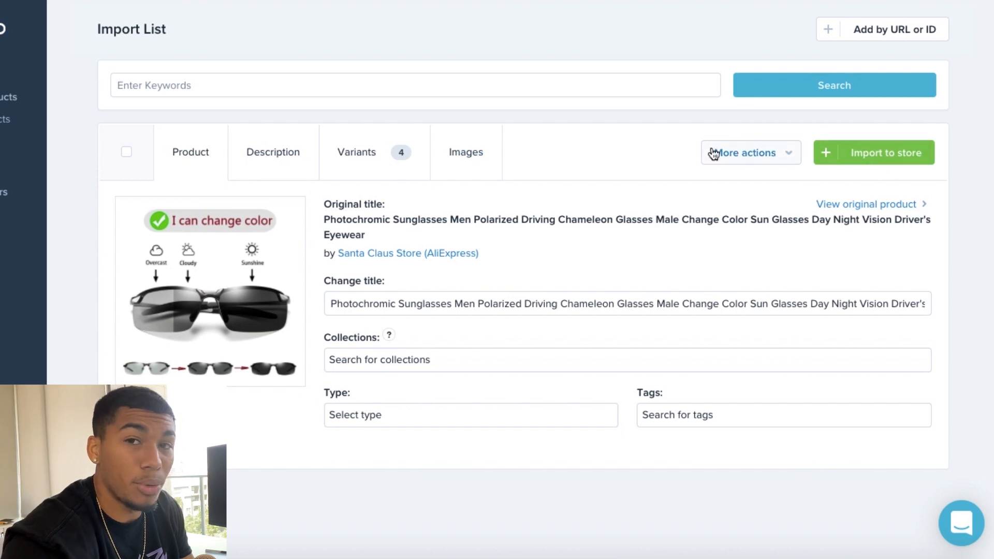
Step: Review the description, variants with their prices, and images of the sunglasses in the import list
left_click(276, 155)
scroll(274, 354, "down", 2)
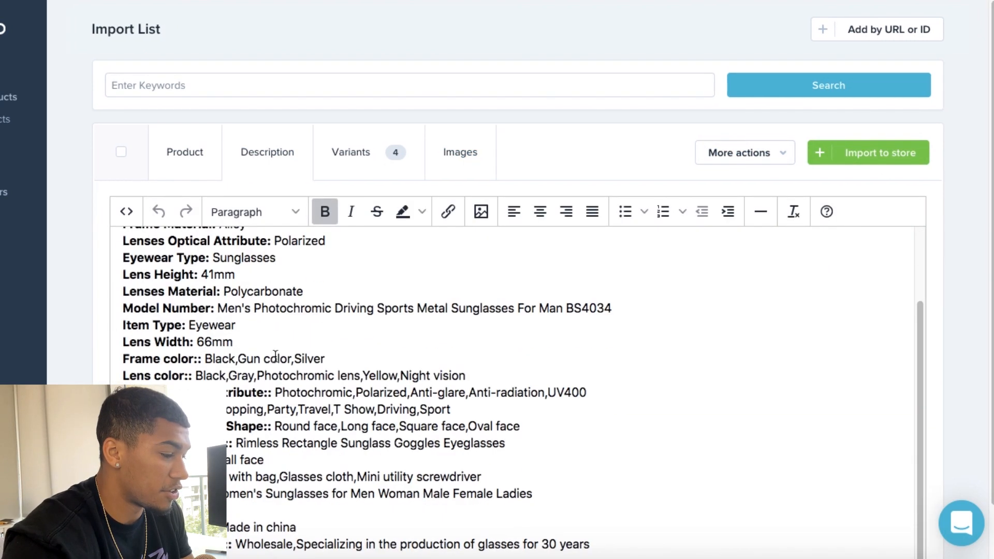
scroll(275, 354, "down", 1)
scroll(275, 356, "up", 4)
left_click(350, 92)
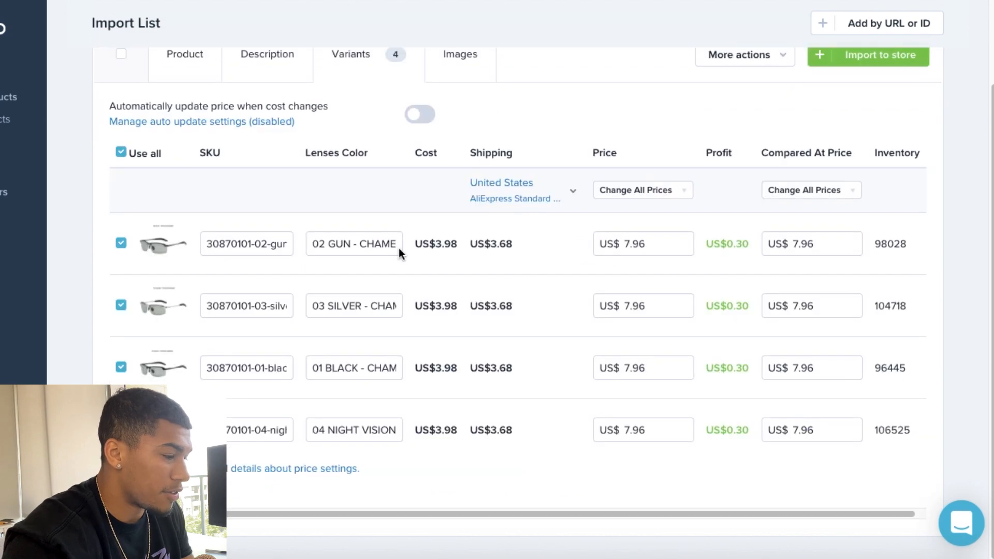
scroll(399, 251, "up", 3)
left_click(459, 152)
scroll(506, 316, "down", 1)
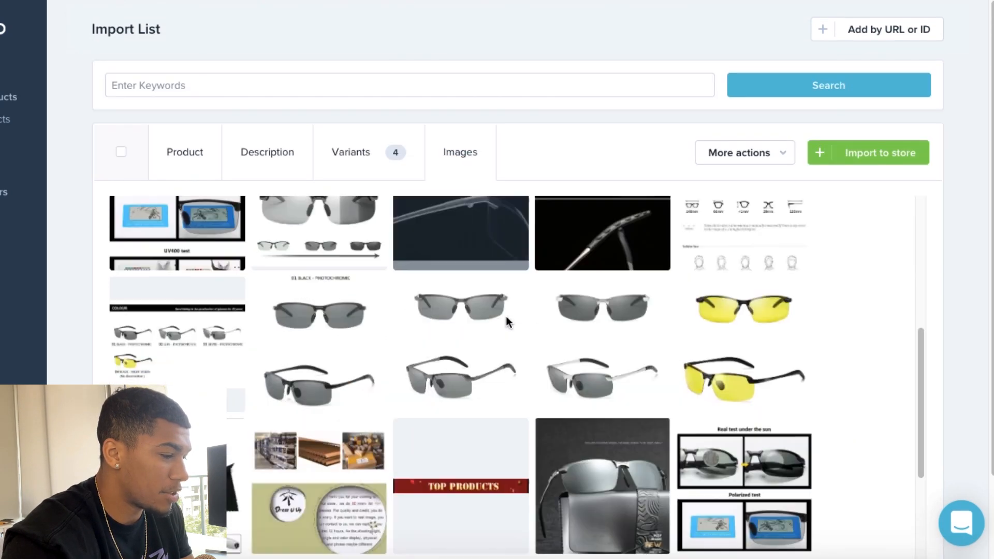
scroll(506, 316, "up", 5)
Step: Import the sunglasses to the Shopify store and open the product from the store's product list
left_click(868, 152)
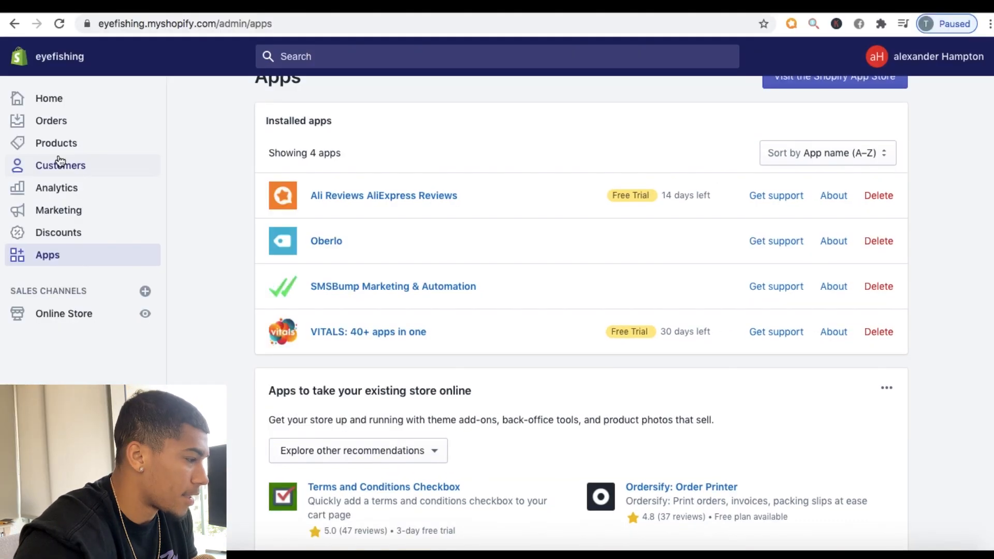
left_click(50, 162)
left_click(71, 144)
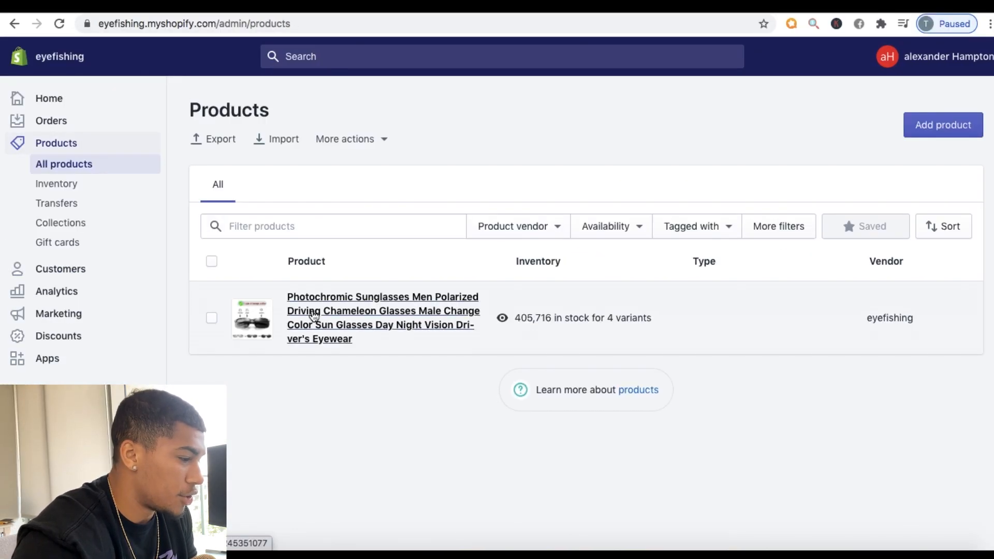
left_click(313, 313)
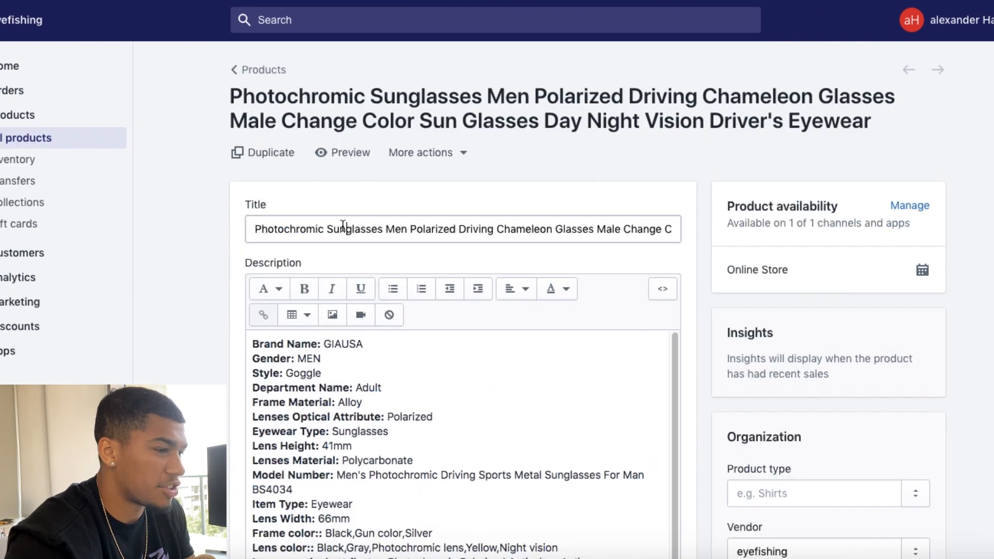
Step: Retitle the product "EyeFish™ Photochromic Sunglasses" and replace its specification list with the illustrated photochromic sunglasses description
triple_click(344, 229)
type("E™")
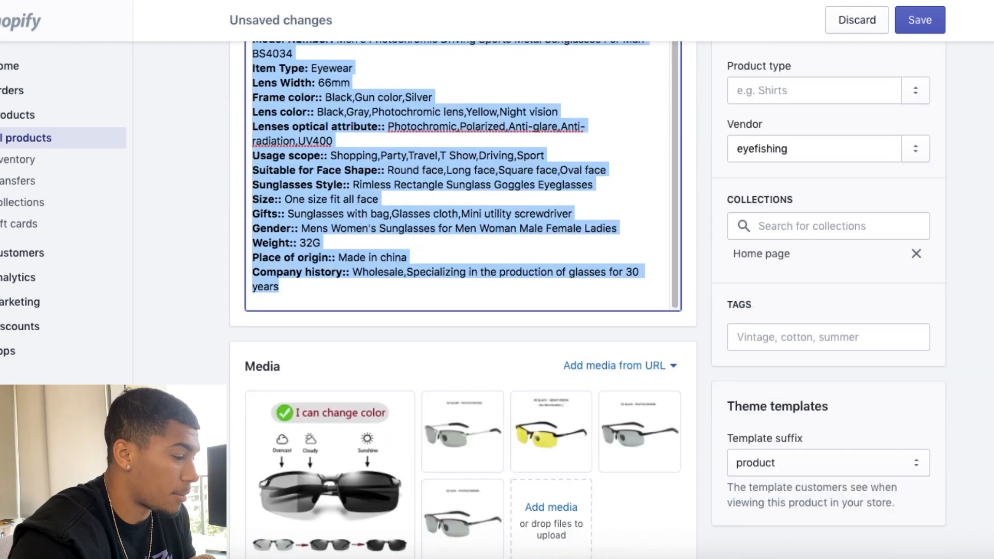
scroll(349, 417, "down", 6)
type("=")
scroll(349, 417, "up", 8)
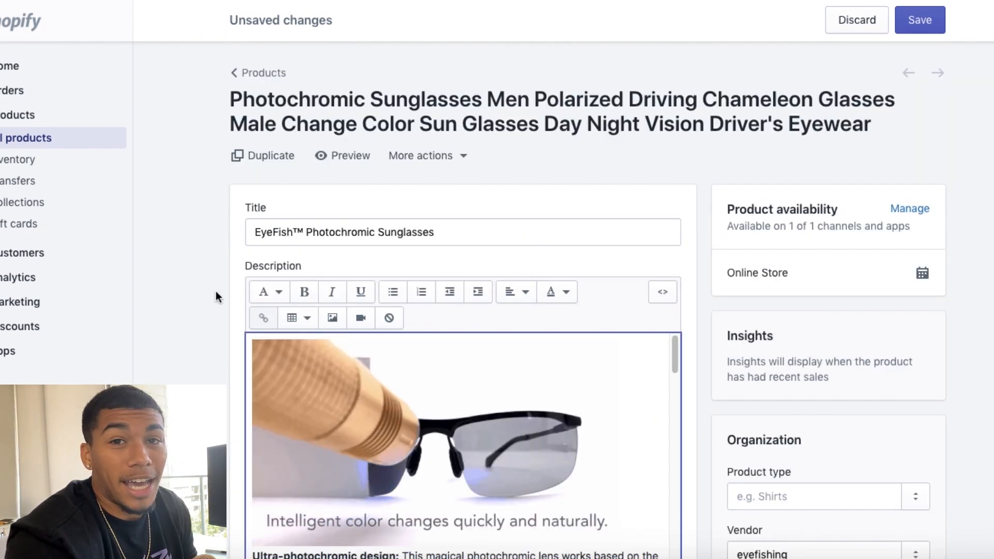
Step: Review the images and feature texts in the new product description
scroll(216, 291, "down", 2)
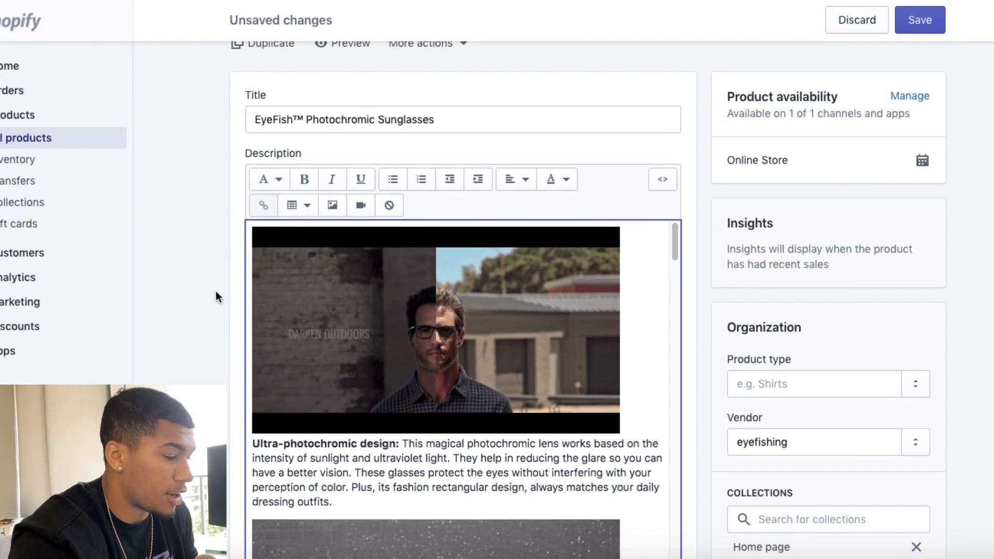
scroll(429, 372, "down", 15)
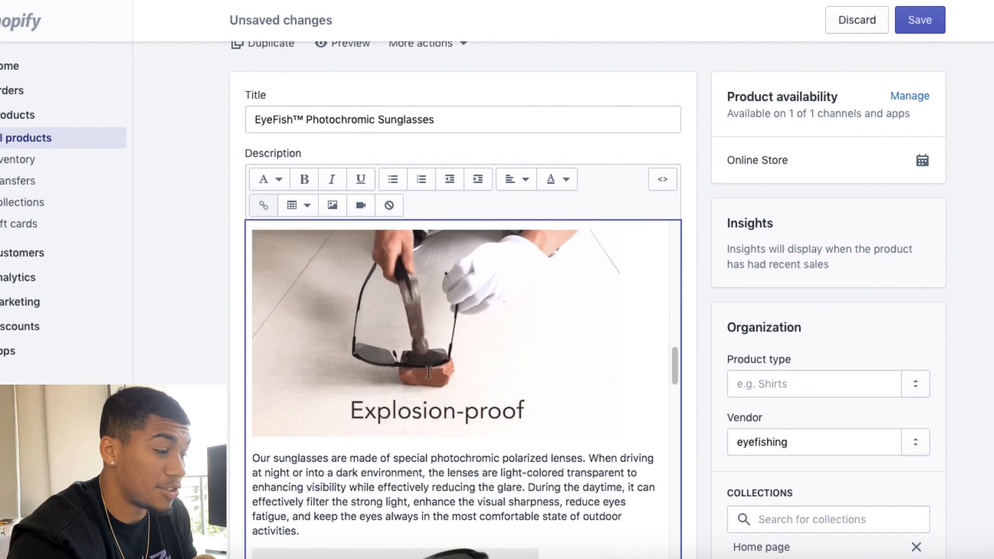
scroll(428, 372, "down", 2)
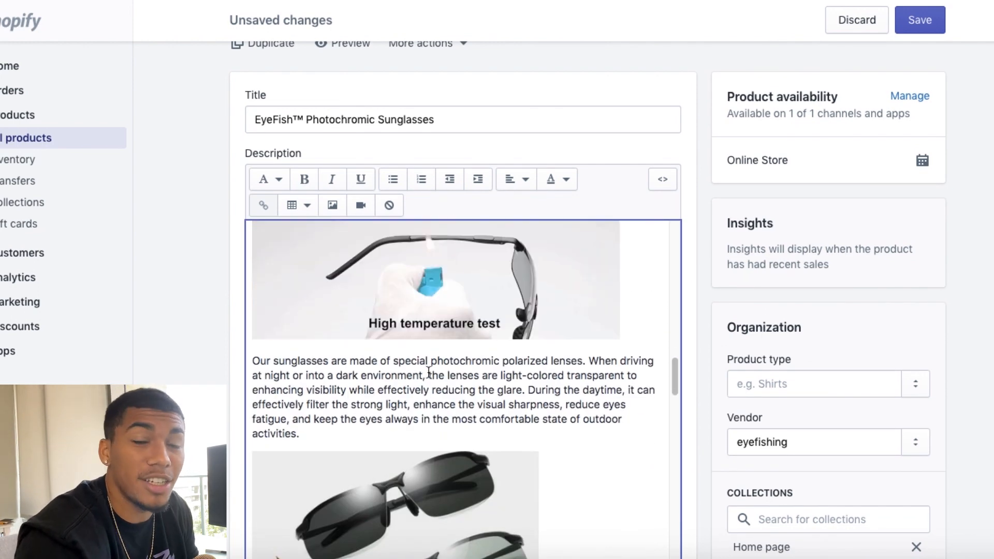
scroll(429, 372, "down", 1)
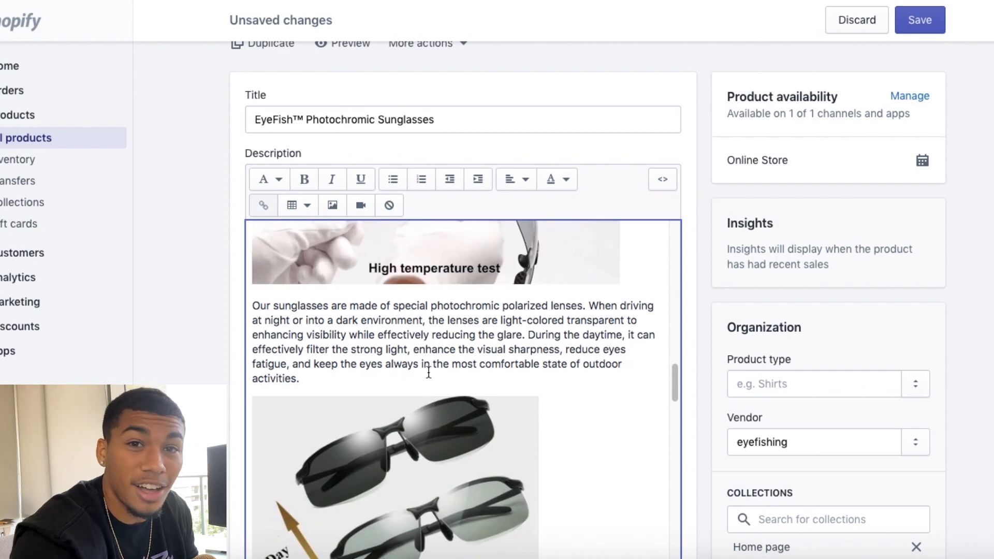
scroll(429, 371, "up", 3)
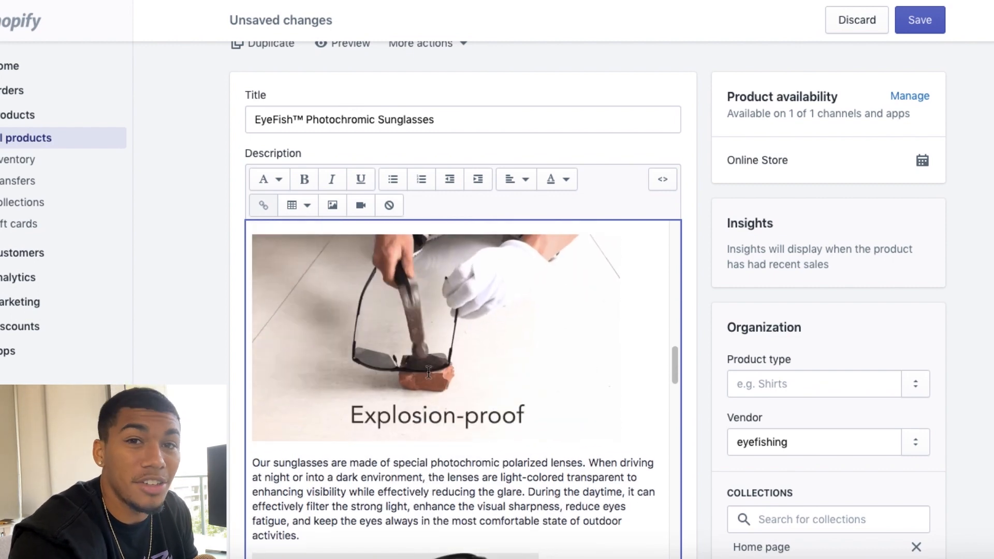
scroll(428, 372, "down", 15)
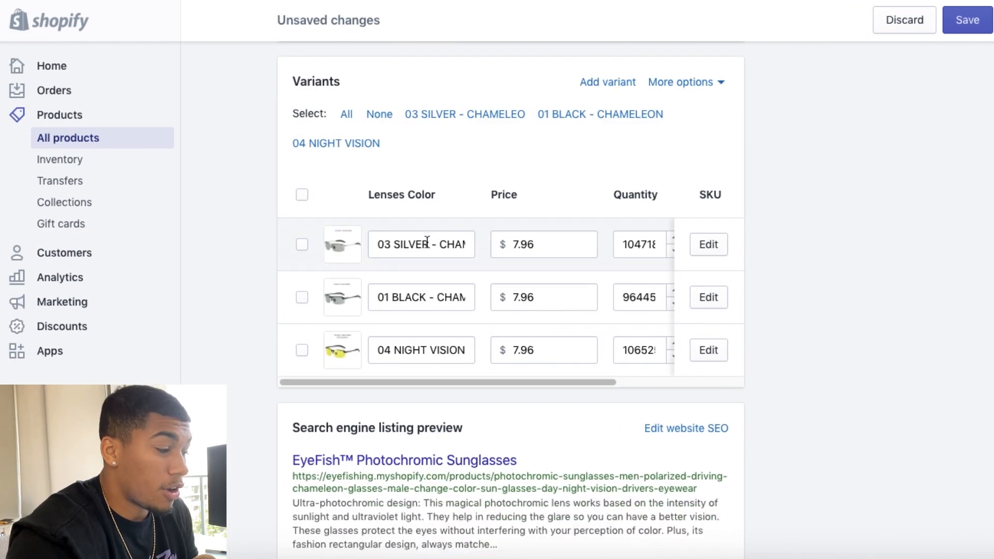
Step: Rename the three lens color variants as Silver, Black and Yellow
left_click(427, 243)
triple_click(427, 244)
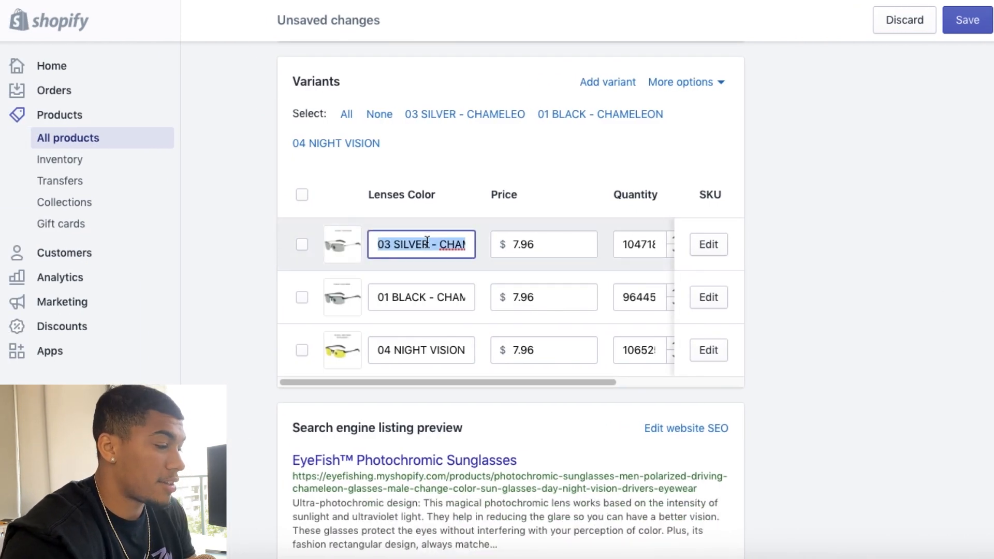
type("Silver")
key("Tab")
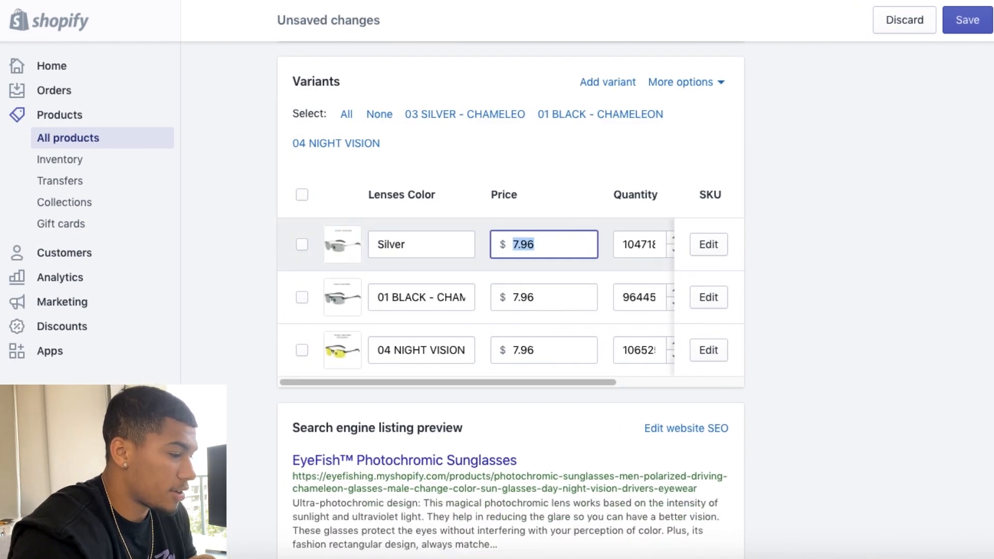
double_click(418, 294)
triple_click(418, 294)
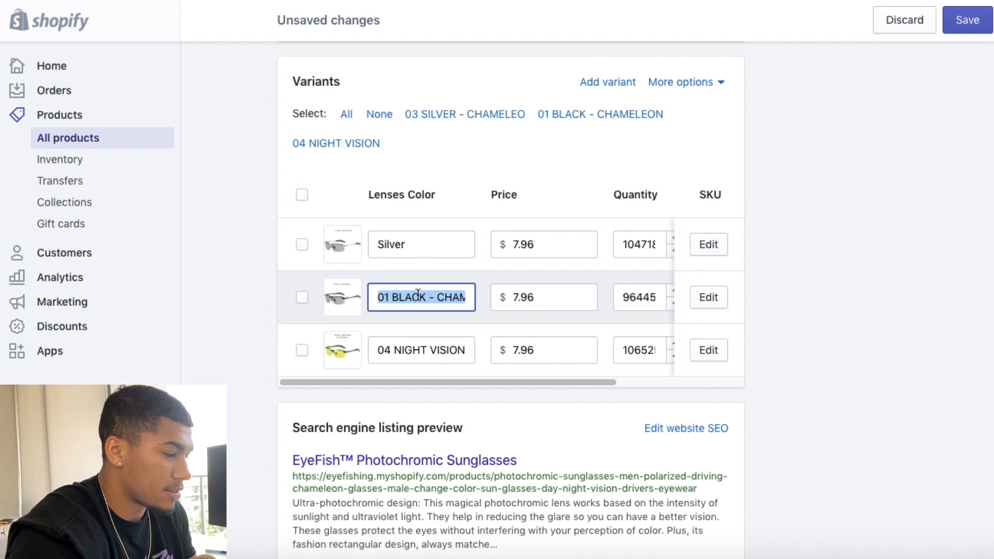
type("Black")
left_click(455, 349)
triple_click(455, 350)
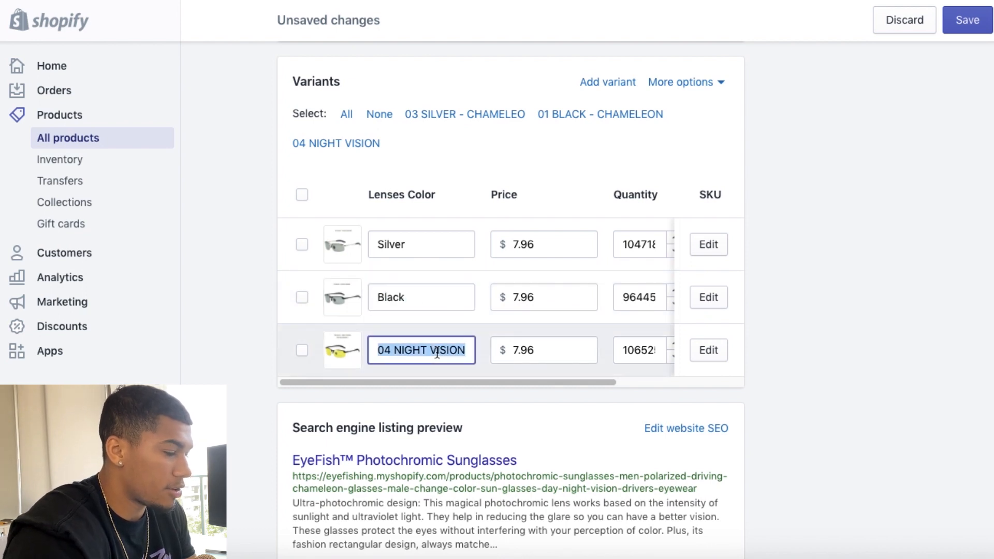
type("Yellow")
Step: Set the price of the Silver, Black and Yellow variants to $29.95 each
left_click(566, 244)
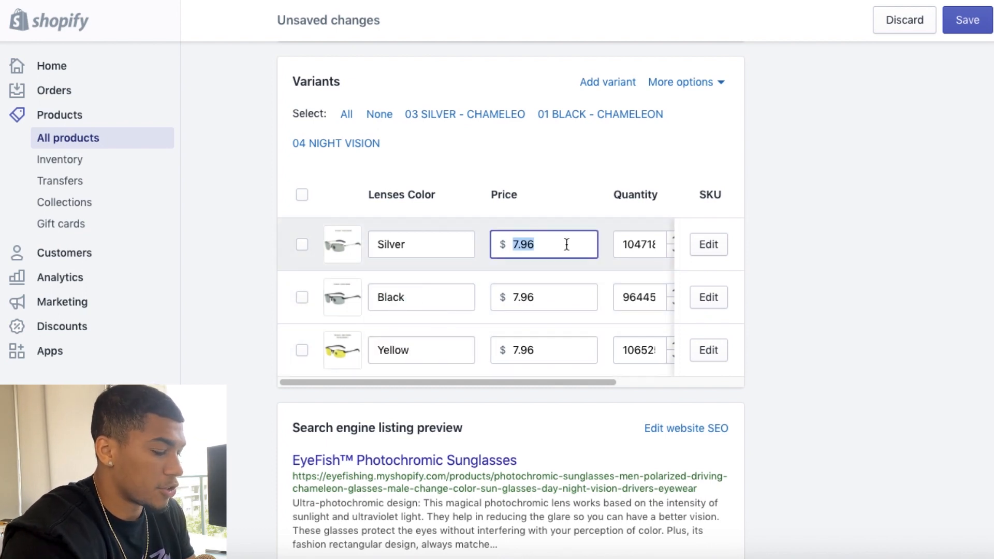
type("29.")
type("95")
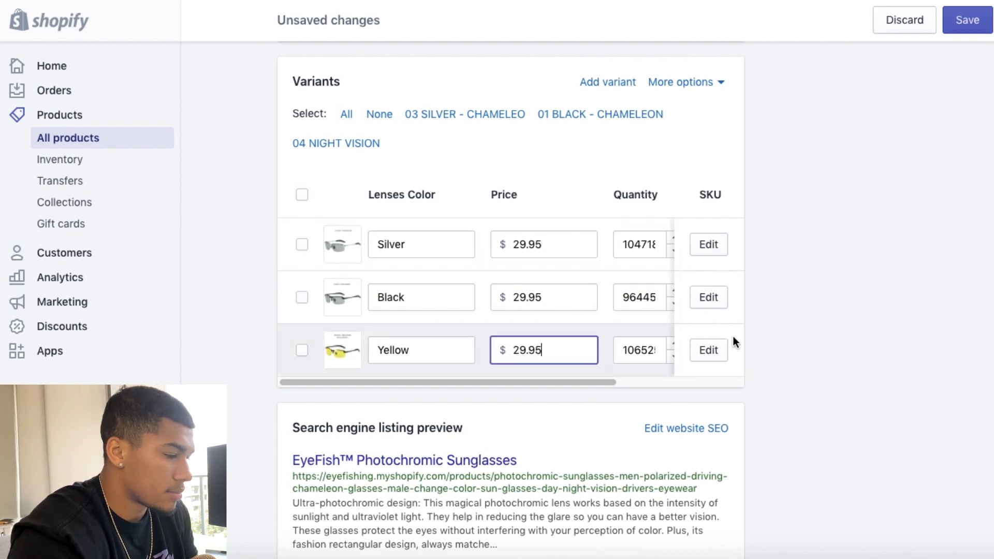
Step: Change the product's URL handle in the search engine listing to "sunglasses" and save the product
scroll(733, 337, "down", 2)
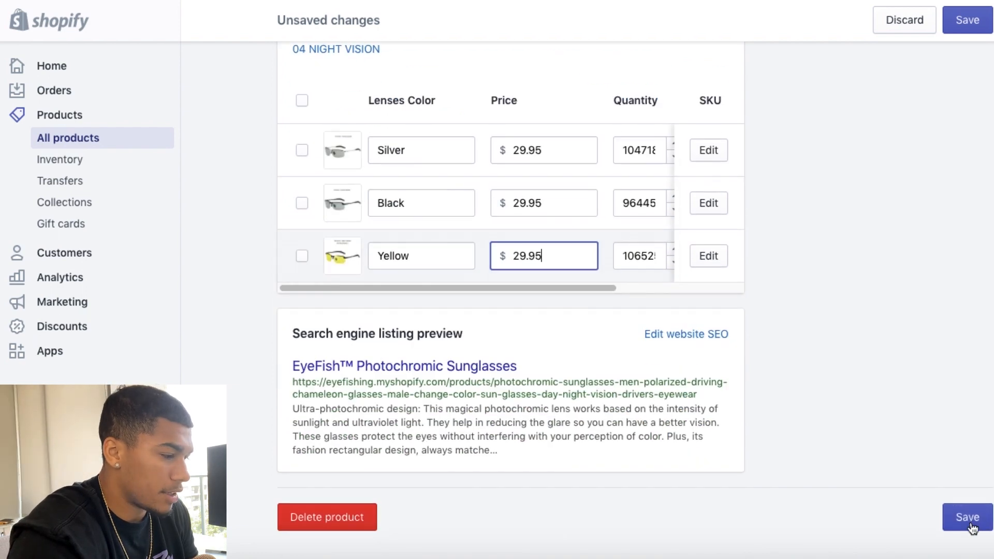
left_click(683, 336)
scroll(549, 372, "down", 5)
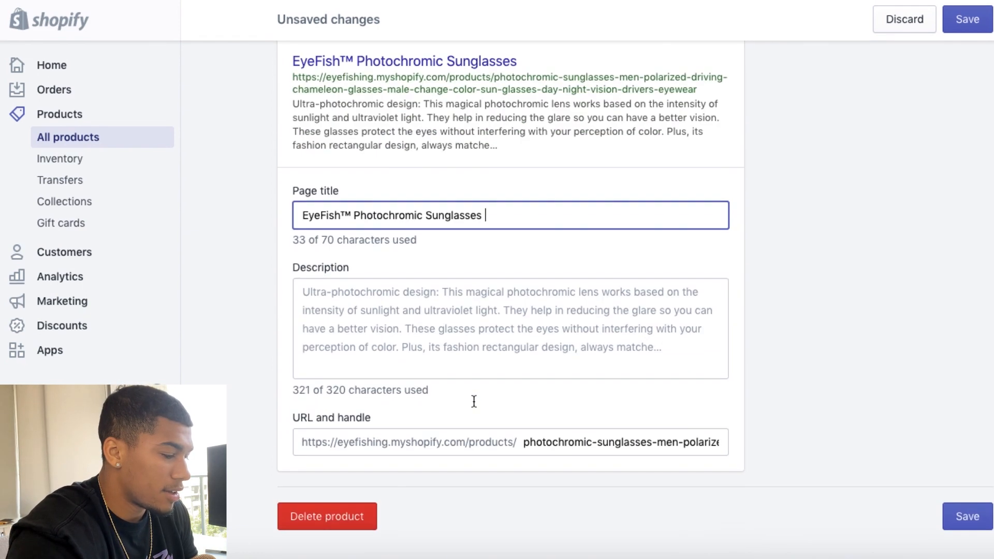
left_click_drag(525, 443, 756, 494)
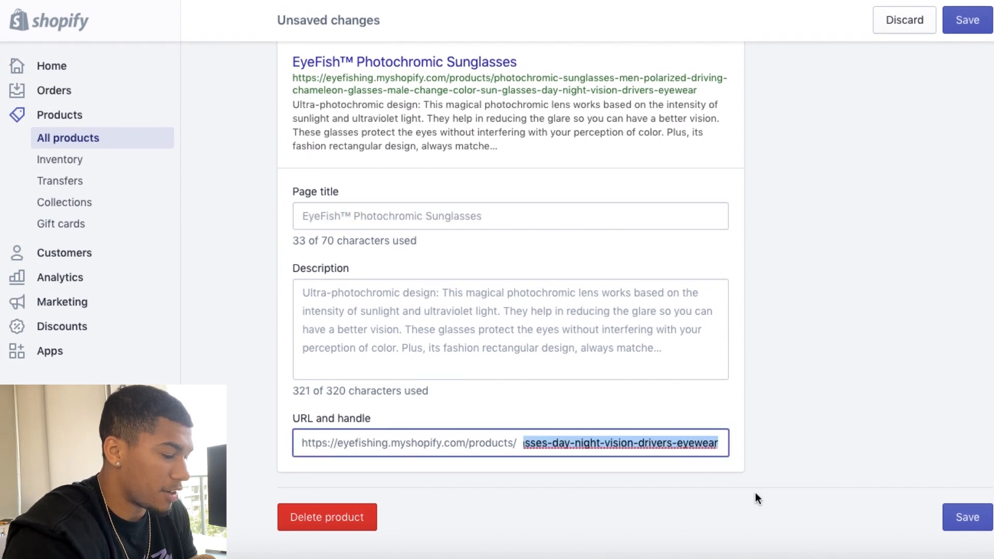
type("sunglasse")
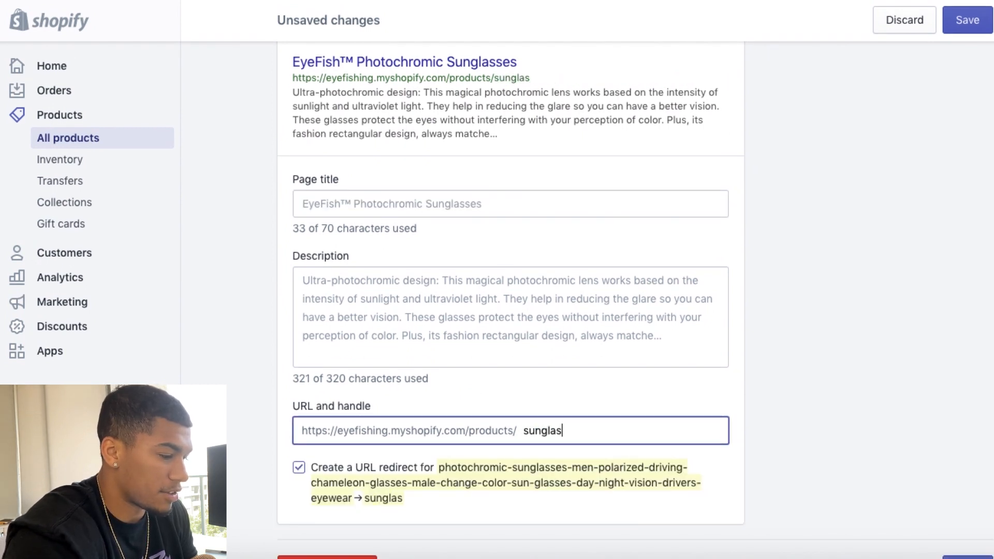
type("se")
key("Return")
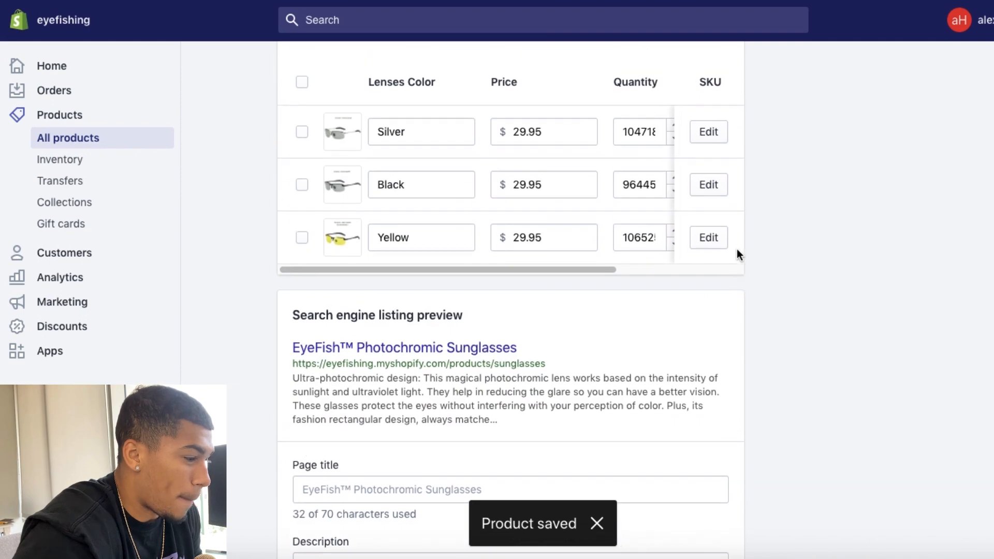
Step: Bulk edit the selected variants, setting their compare-at price to $59.98
left_click(302, 158)
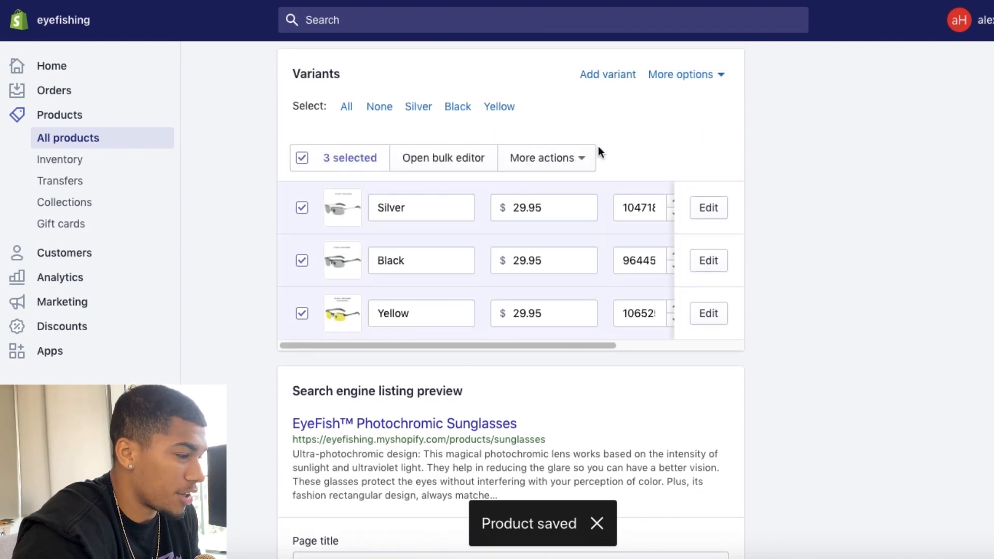
left_click(565, 157)
left_click(459, 156)
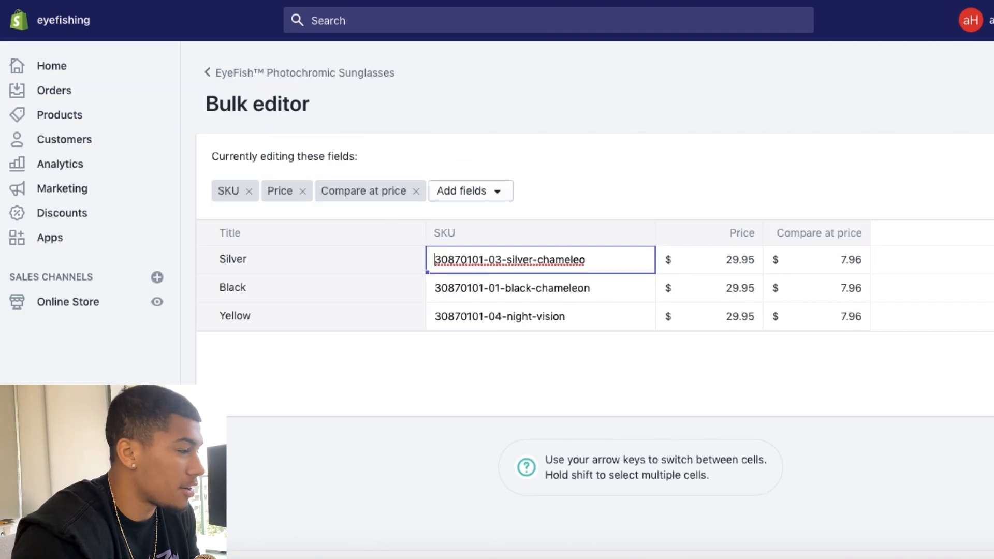
left_click(844, 259)
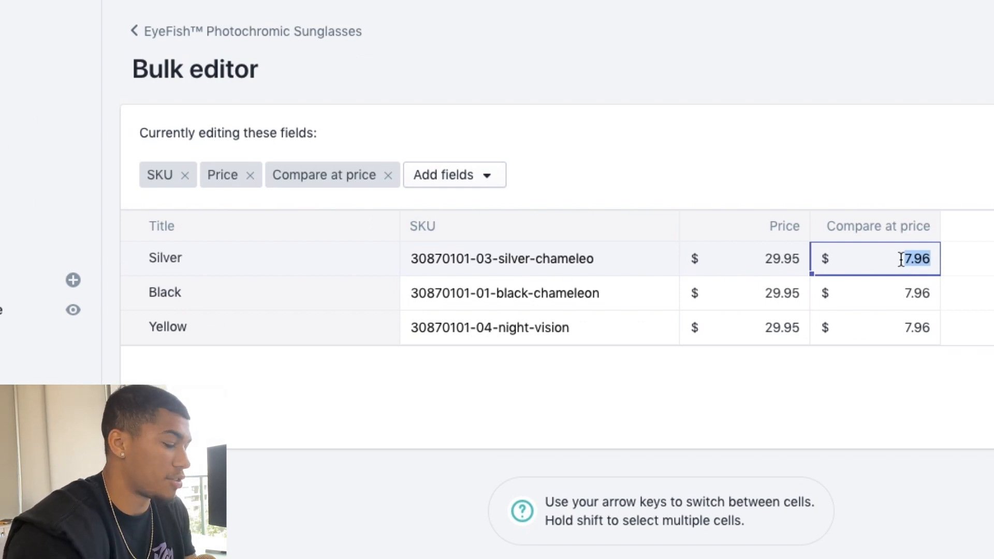
type("59.98")
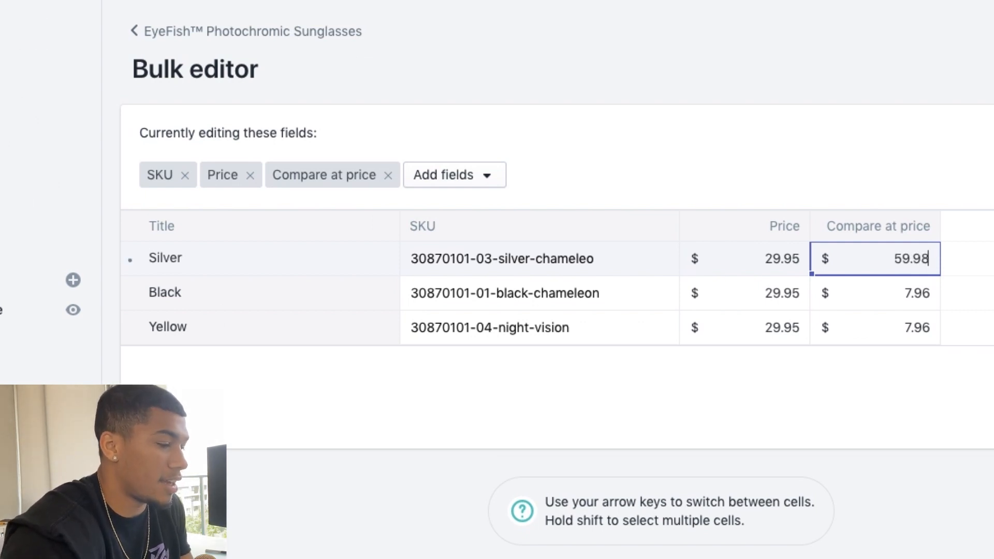
double_click(926, 259)
key("ctrl+c")
left_click(911, 293)
key("ctrl+v")
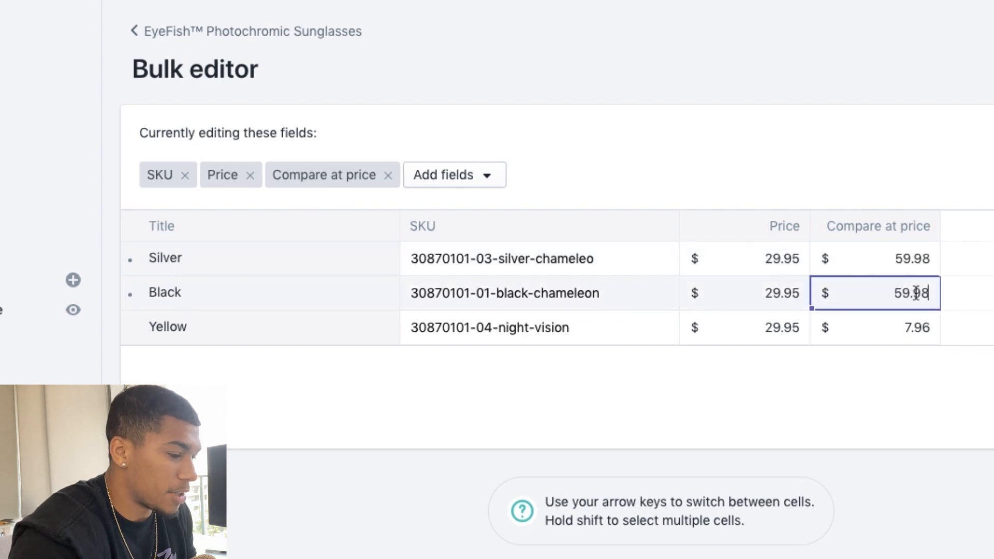
left_click(909, 327)
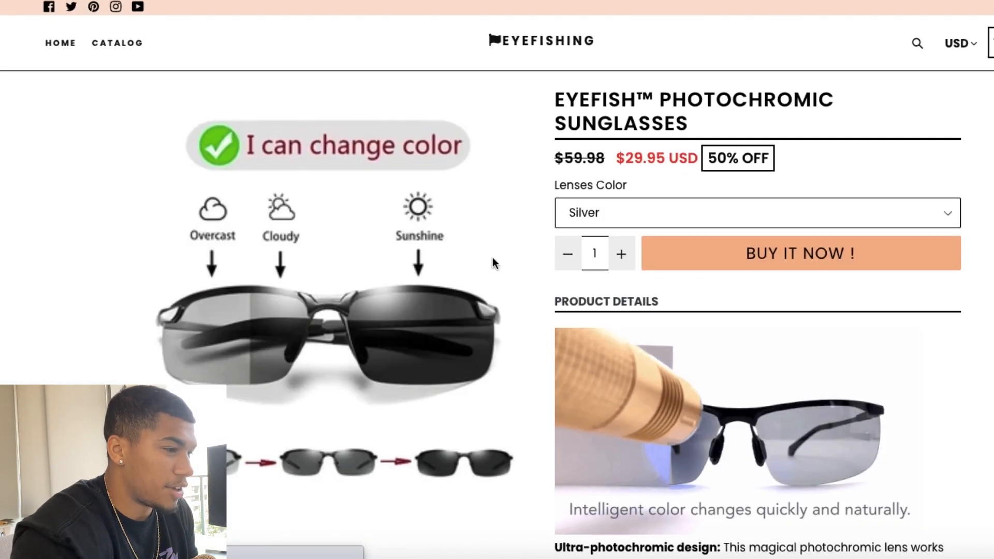
Step: Look through the photos and description on the sunglasses' storefront preview page
scroll(492, 259, "down", 5)
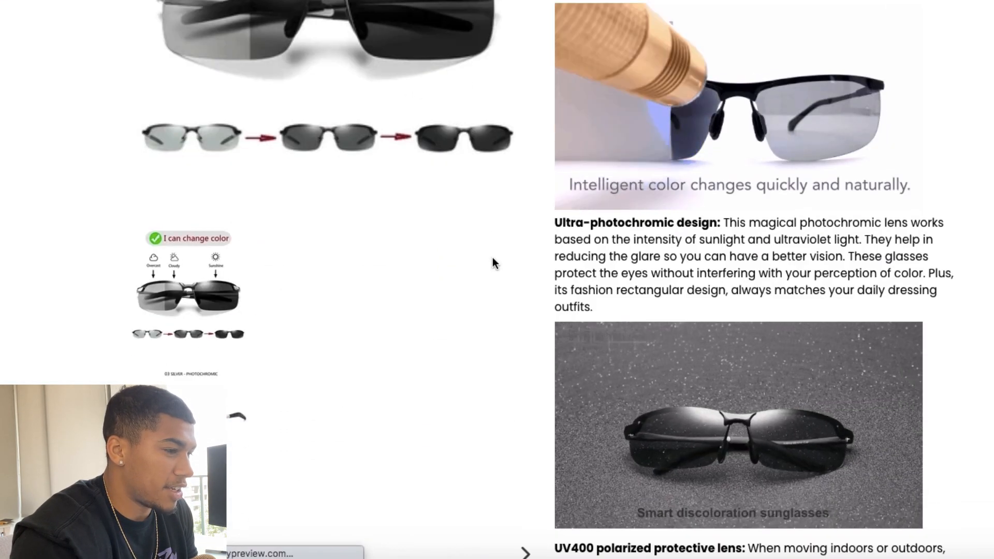
scroll(492, 256, "down", 10)
scroll(492, 257, "up", 20)
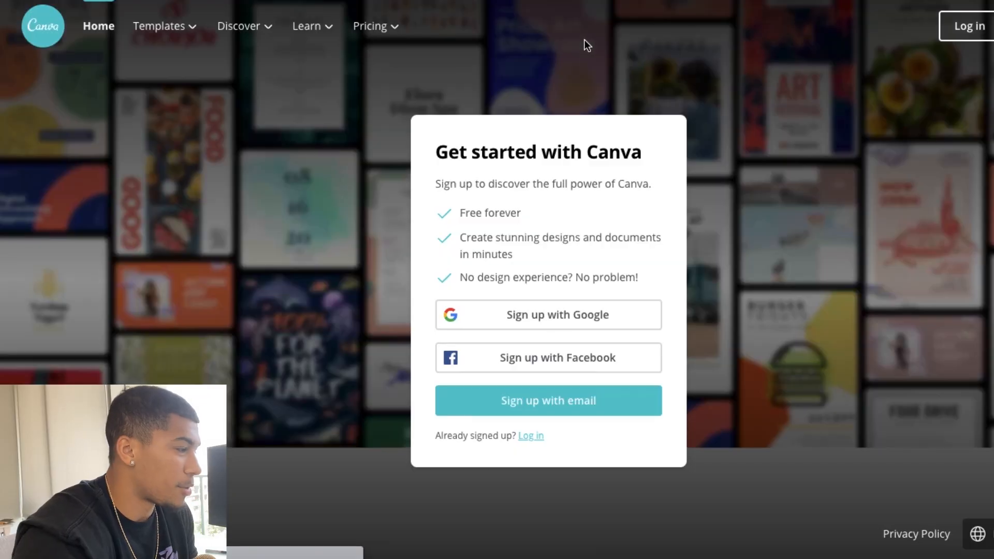
Step: Log in to Canva and start a new 1500 × 1500 px logo design
left_click(966, 31)
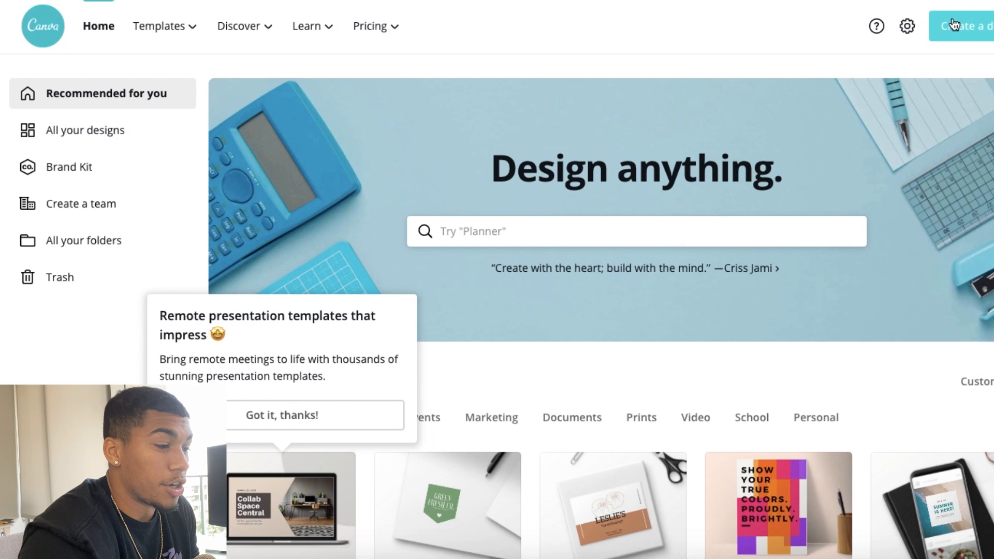
left_click(954, 25)
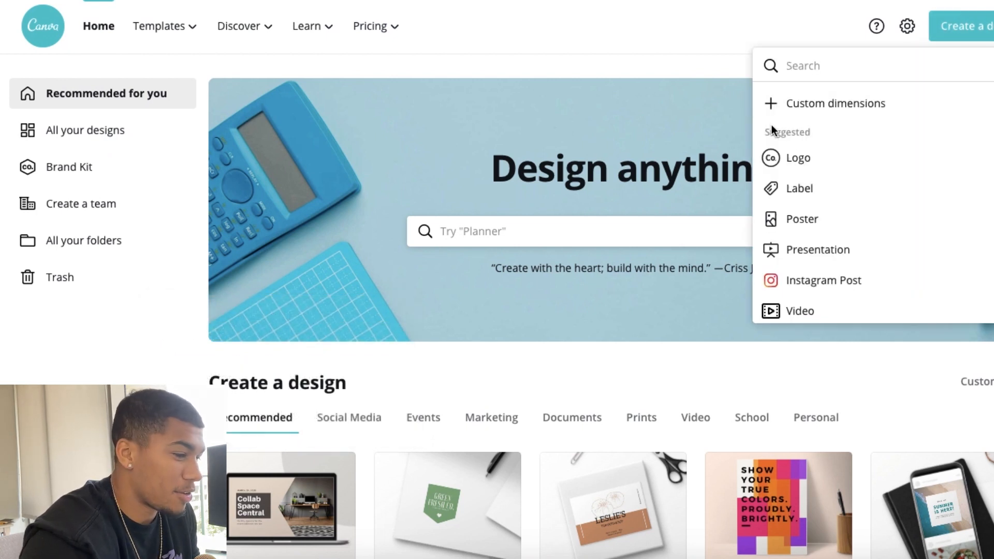
left_click(794, 159)
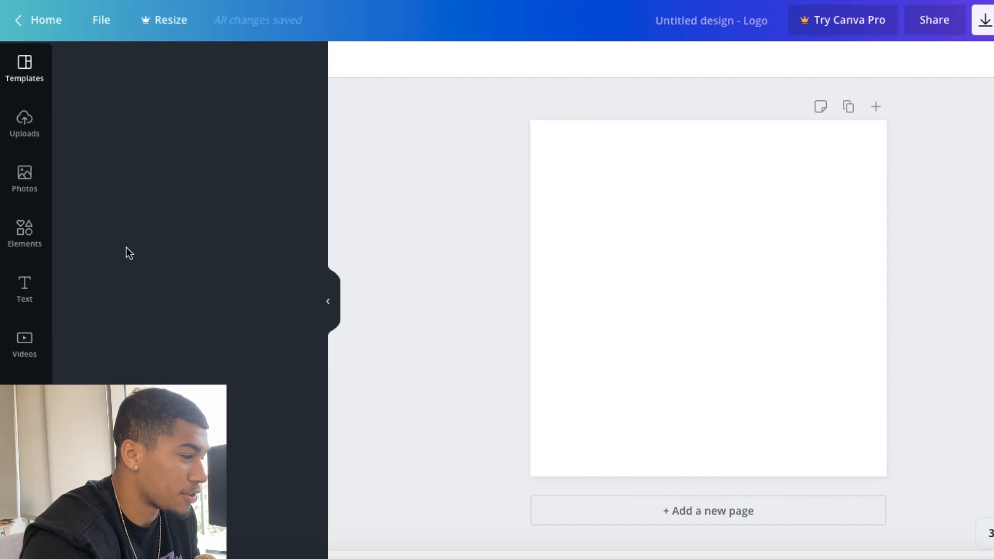
Step: Apply the Empire Emperors sports logo template to the blank page and replace its team name with EYEFISHING
scroll(131, 271, "down", 4)
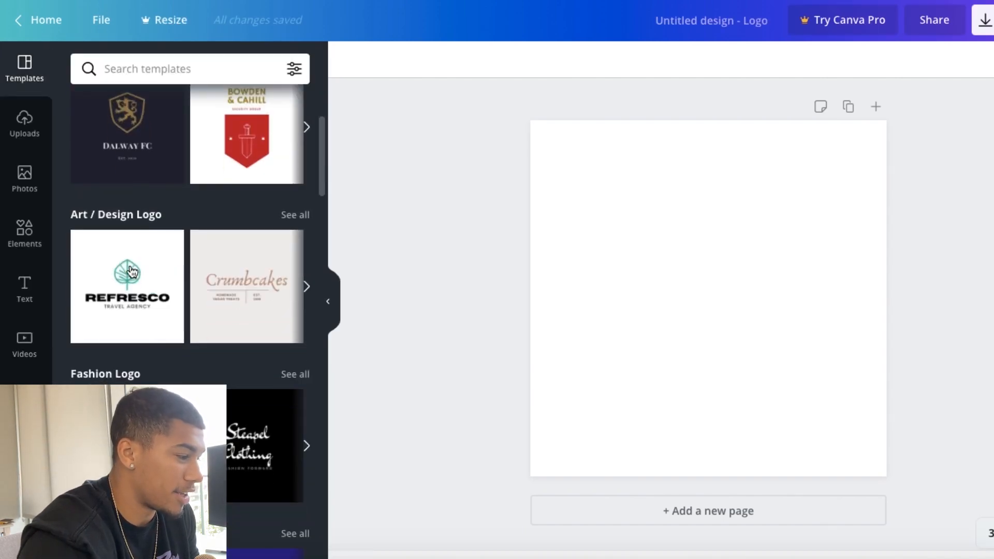
scroll(131, 271, "down", 15)
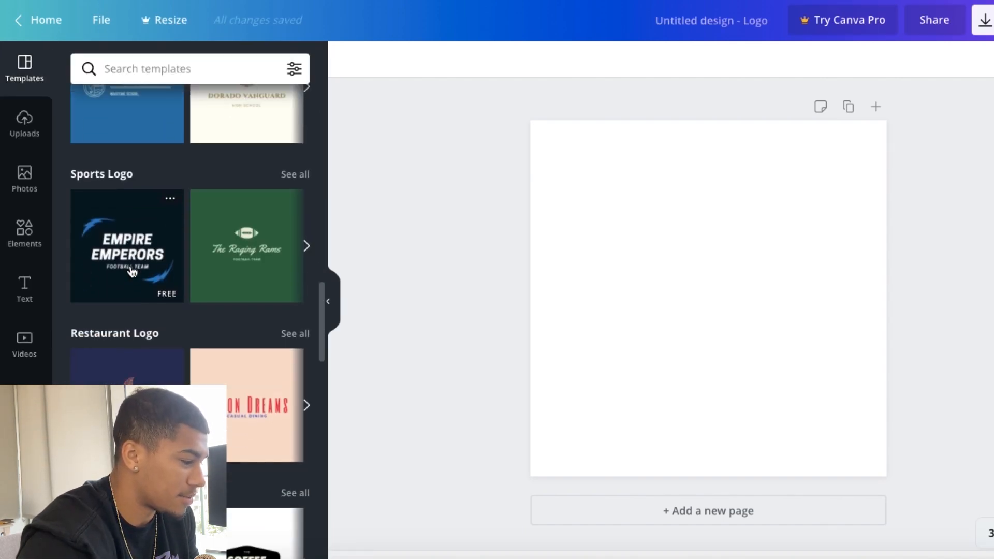
scroll(132, 272, "up", 6)
scroll(134, 271, "down", 8)
left_click_drag(129, 155, 644, 279)
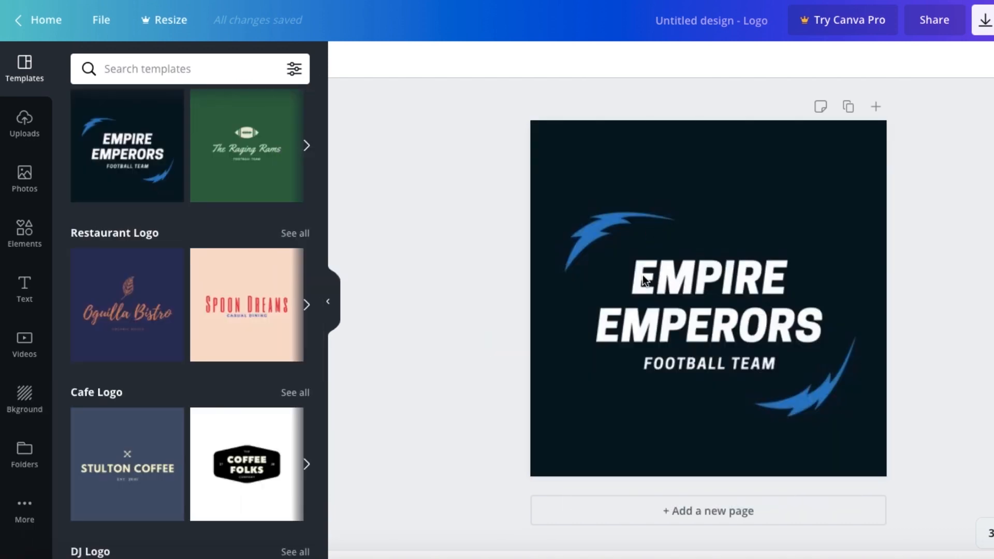
double_click(644, 279)
type("EYEFISHING")
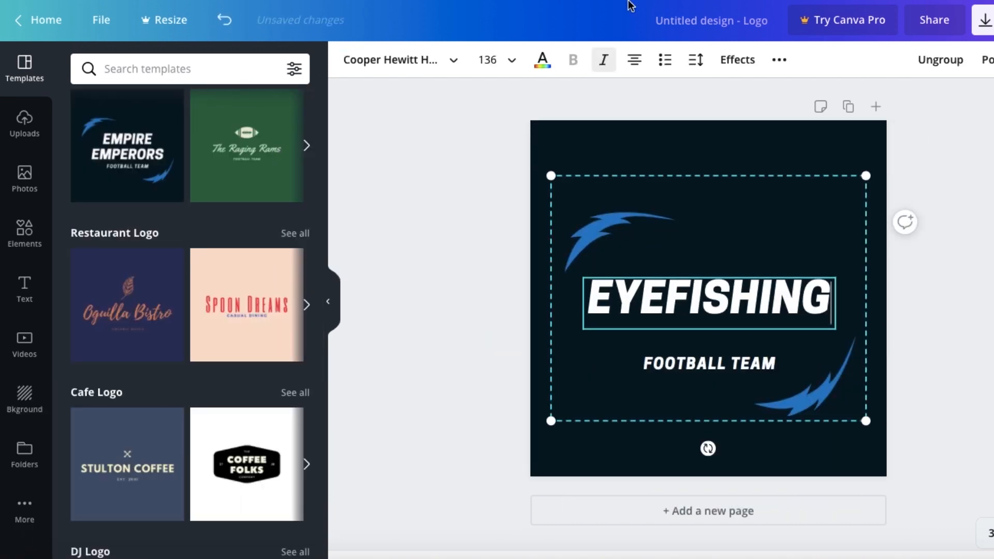
Step: Search the graphic elements for "fish" and browse the available illustrations
left_click(25, 233)
type("fish")
key("Return")
scroll(262, 215, "down", 3)
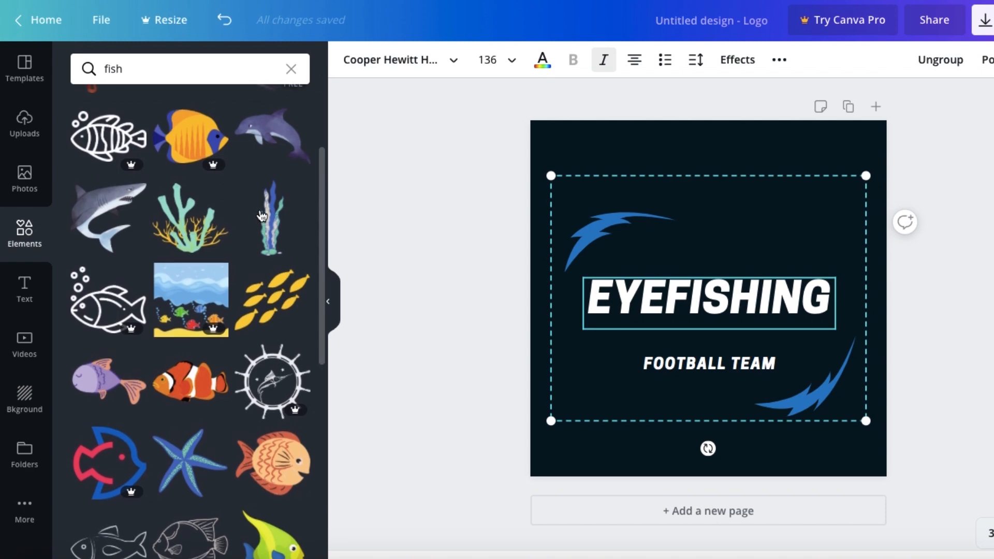
Step: Delete the FOOTBALL TEAM tagline from the logo
left_click(668, 364)
double_click(689, 365)
key("BackSpace")
Step: Change the logo's dark background colour to white
left_click(602, 141)
left_click(354, 59)
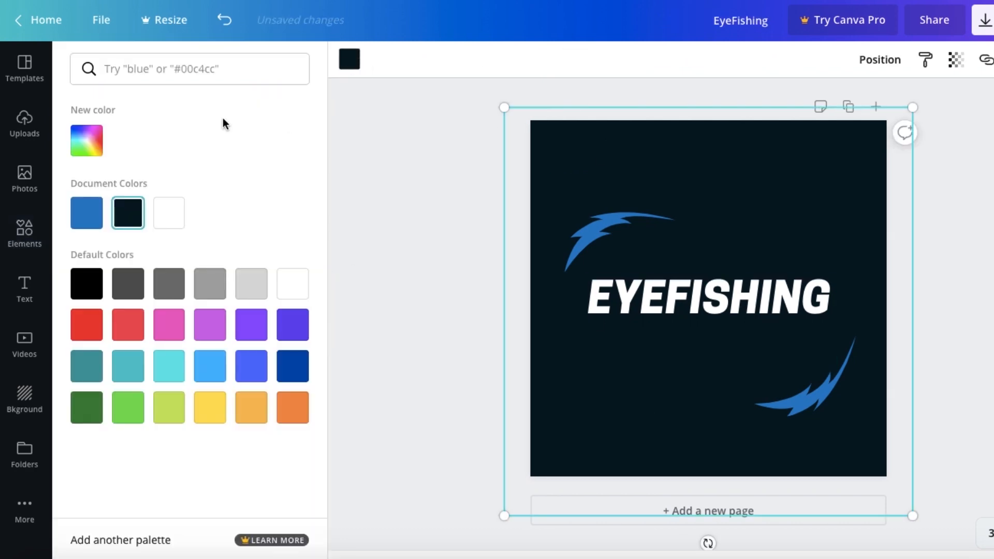
left_click(168, 213)
Step: Recolour the EYEFISHING text in the document's blue and shift the logo group slightly down the page
left_click(25, 289)
left_click(709, 301)
left_click(542, 60)
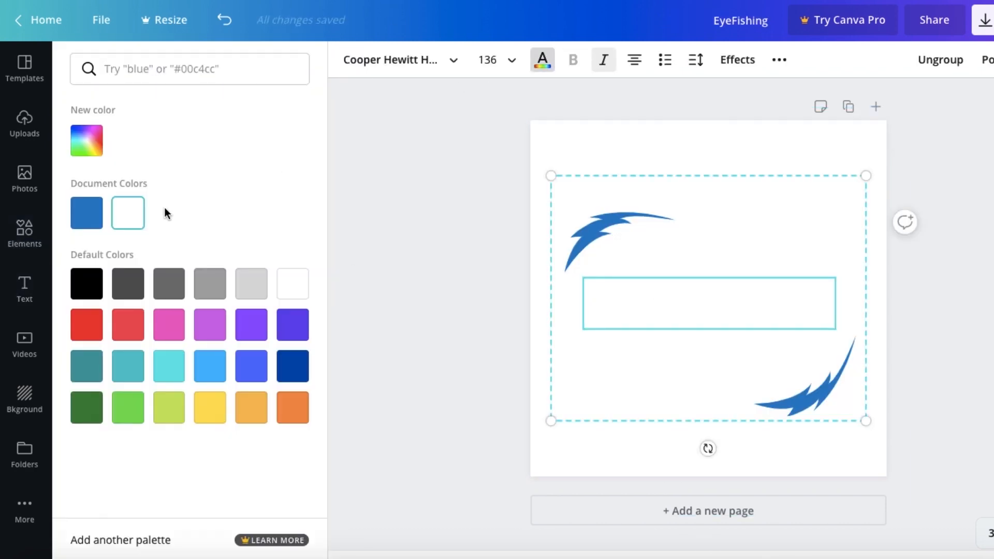
left_click(87, 213)
left_click_drag(599, 240, 599, 259)
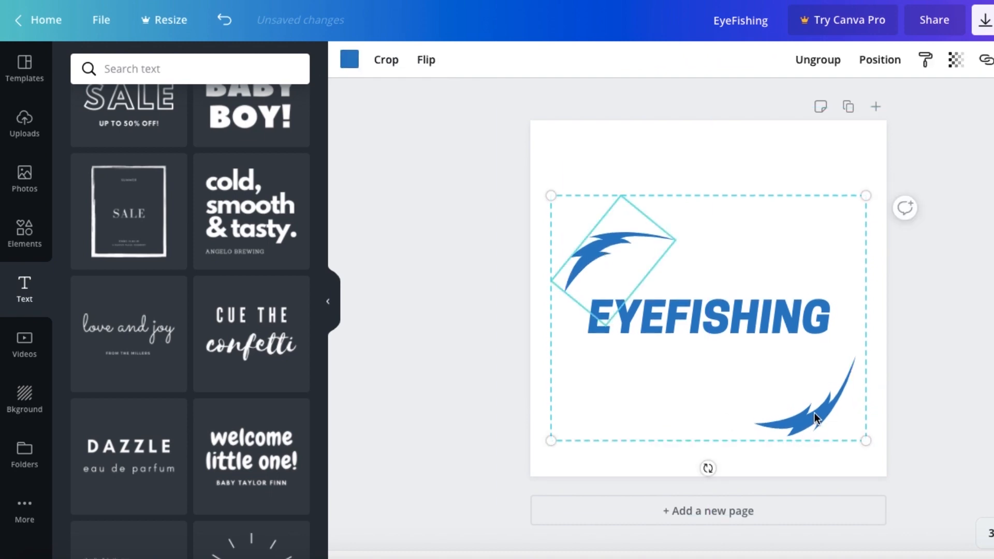
Step: Add the blue striped fish from the "fish" graphics, shrink it and fit it just before the EYEFISHING text
left_click(185, 65)
left_click(24, 233)
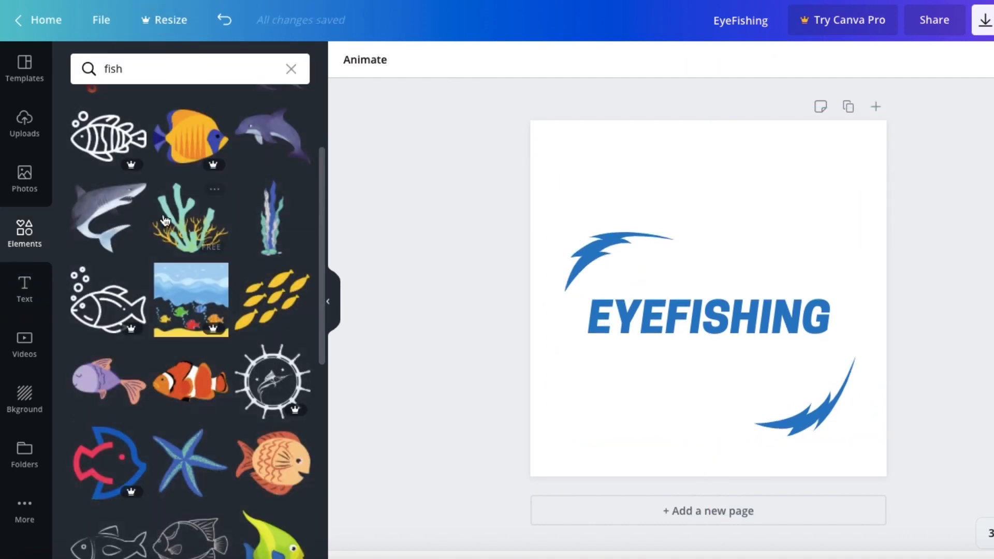
scroll(171, 290, "down", 10)
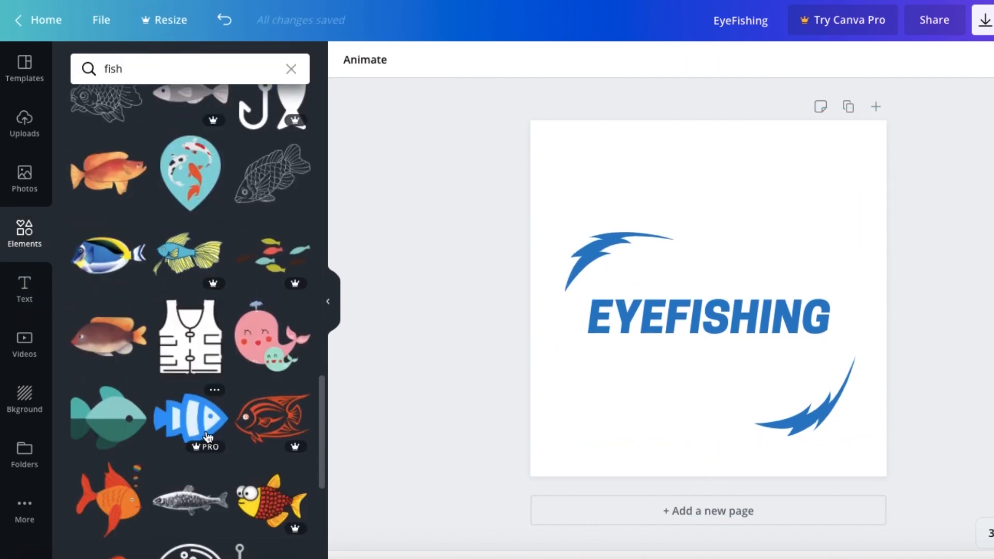
left_click_drag(208, 436, 570, 284)
left_click_drag(717, 312, 774, 292)
left_click(585, 282)
left_click_drag(661, 228, 600, 291)
scroll(190, 311, "up", 10)
left_click_drag(727, 311, 716, 311)
left_click(598, 292)
left_click_drag(598, 292, 585, 291)
left_click_drag(728, 312, 715, 313)
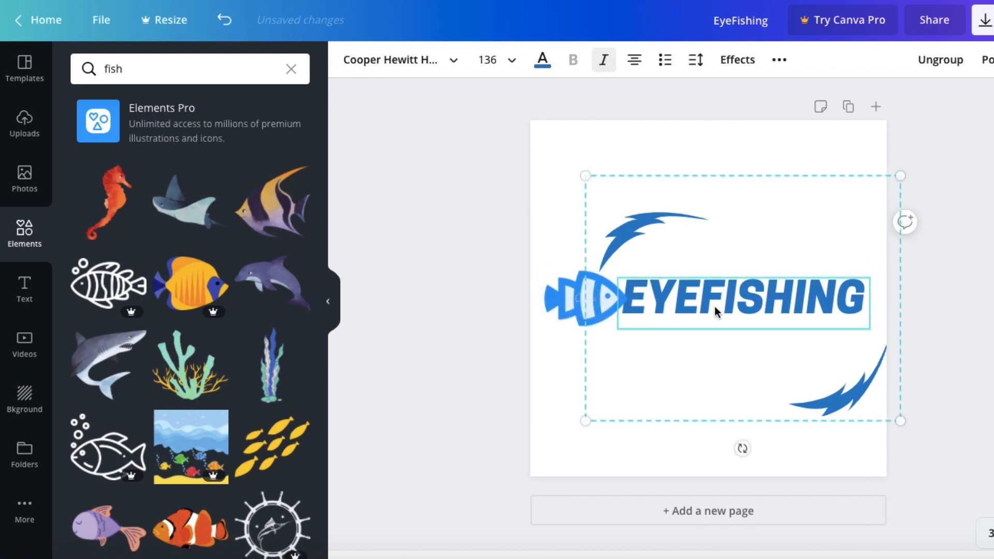
Step: Delete both blue swoosh shapes around the EYEFISHING text
left_click(868, 389)
key("Delete")
left_click(649, 227)
key("Delete")
Step: Try the striped fish above the EYEFISHING text, then delete it from the logo
left_click_drag(562, 315, 663, 260)
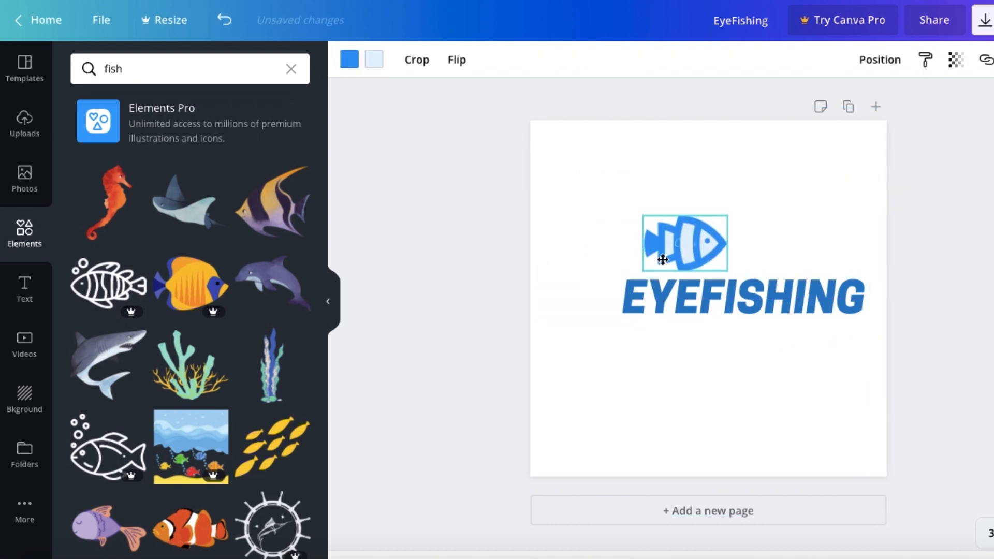
mouse_move(685, 299)
left_mouse_down()
mouse_move(666, 296)
mouse_move(685, 295)
left_mouse_up()
key("Delete")
Step: Search the graphic elements for "eye" and place the blue-iris eye with the grey outline above the EYEFISHING text
left_click_drag(727, 302, 709, 300)
scroll(205, 240, "down", 7)
double_click(175, 70)
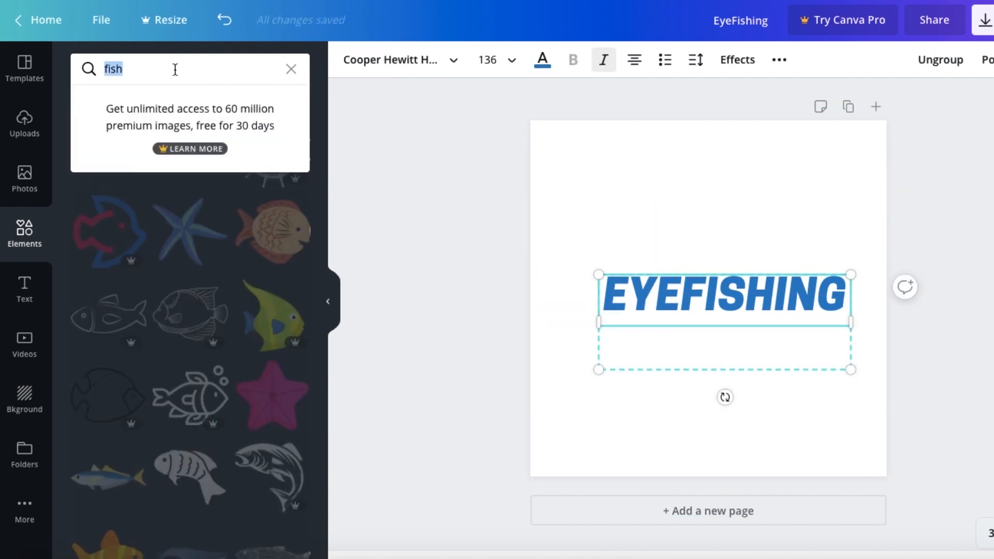
type("eye")
left_click_drag(191, 201, 725, 222)
Step: Shrink the eye to about the text's height and fit it directly in front of the EYEFISHING text
left_click_drag(704, 312, 735, 311)
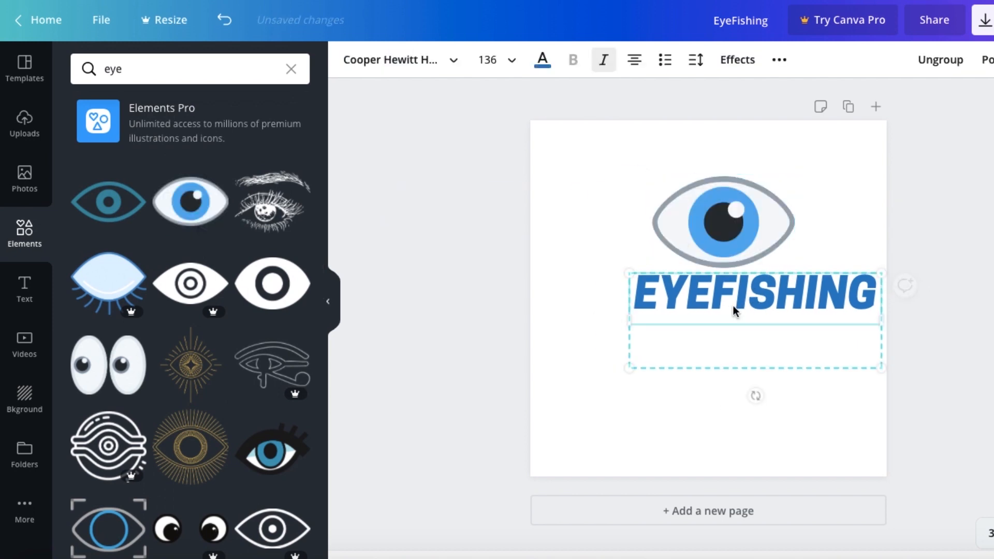
left_click_drag(738, 217, 628, 260)
left_click_drag(684, 221, 601, 272)
left_click_drag(567, 288, 592, 290)
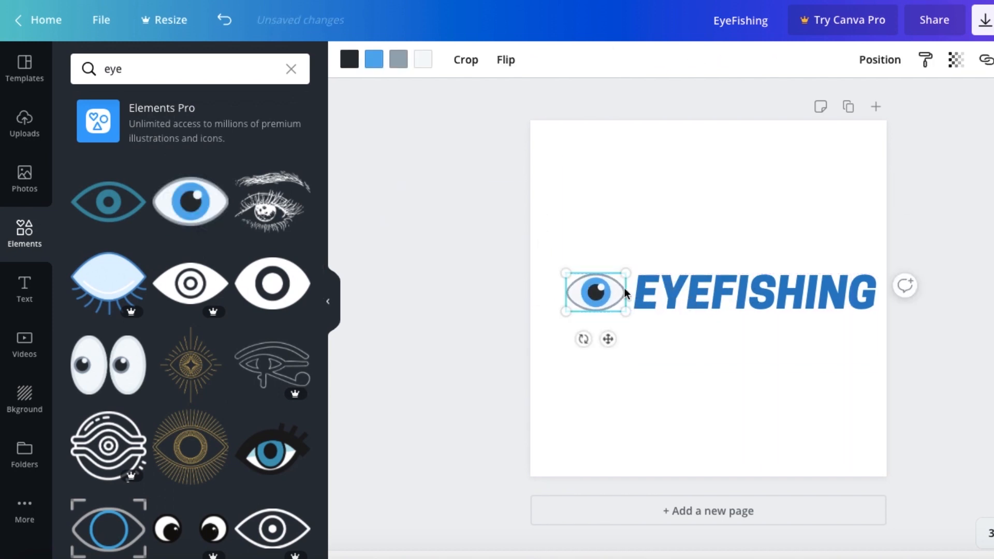
left_click_drag(684, 295, 674, 295)
left_click(878, 408)
left_click(958, 266)
left_click(710, 290)
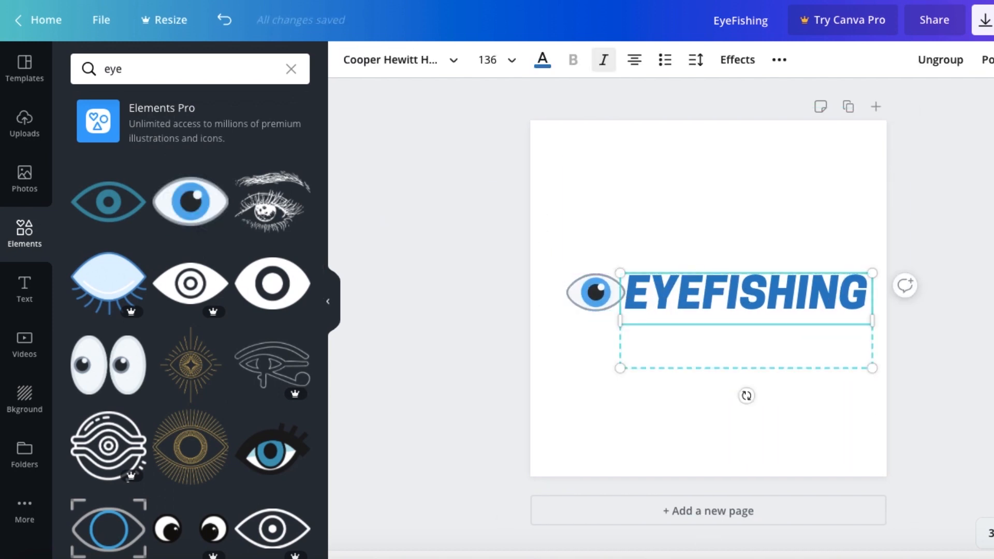
left_click(953, 279)
Step: Download the finished logo as a PNG at 1500 x 1500 px
left_click(983, 20)
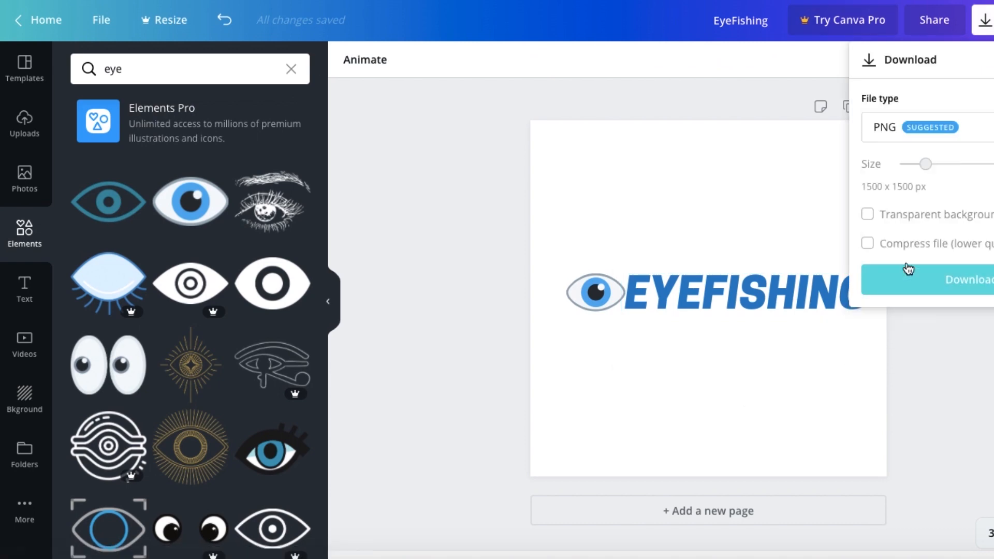
left_click(938, 281)
left_click(897, 120)
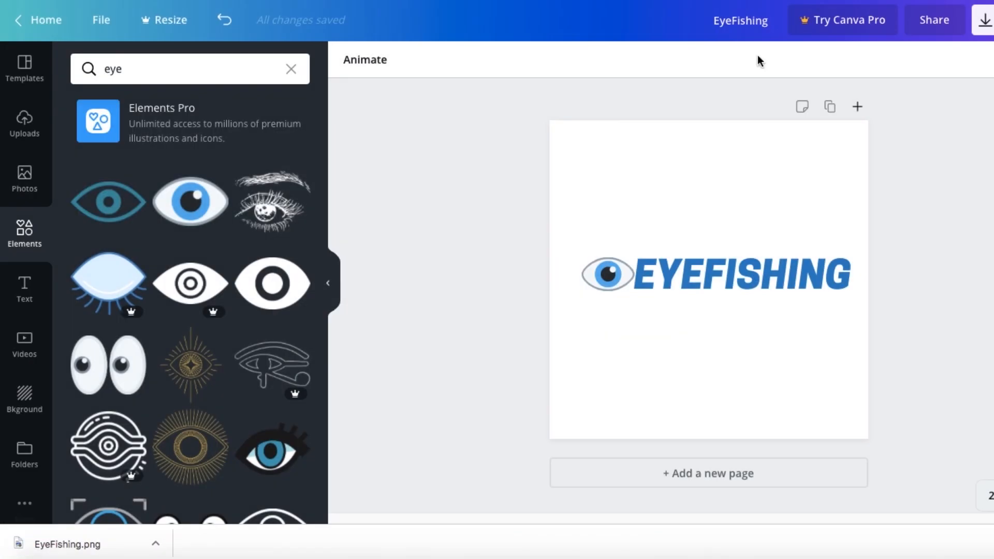
Step: Open the downloaded EyeFishing.png, crop it to a tight rectangle around the eye and EYEFISHING text, and save it
left_click(67, 544)
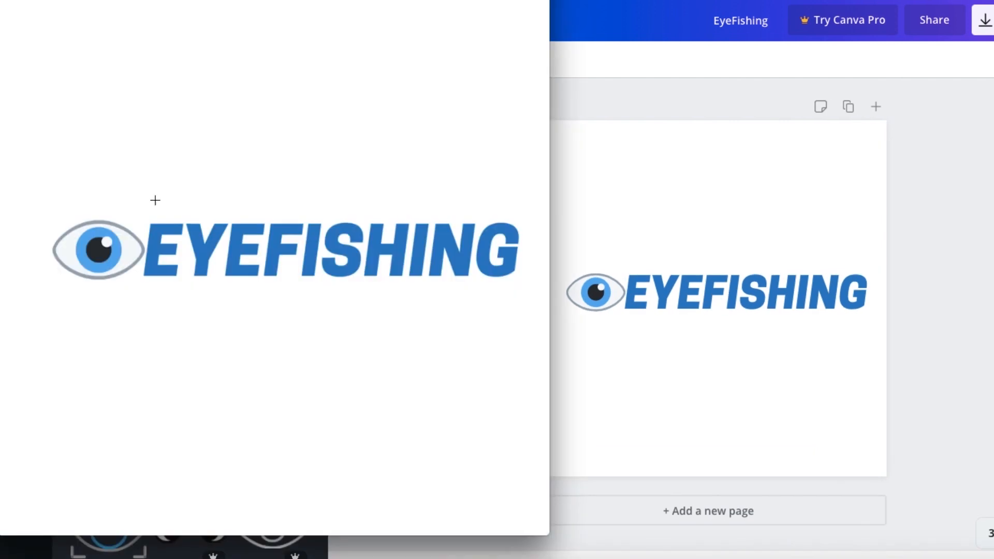
left_click_drag(337, 269, 524, 295)
left_click(233, 0)
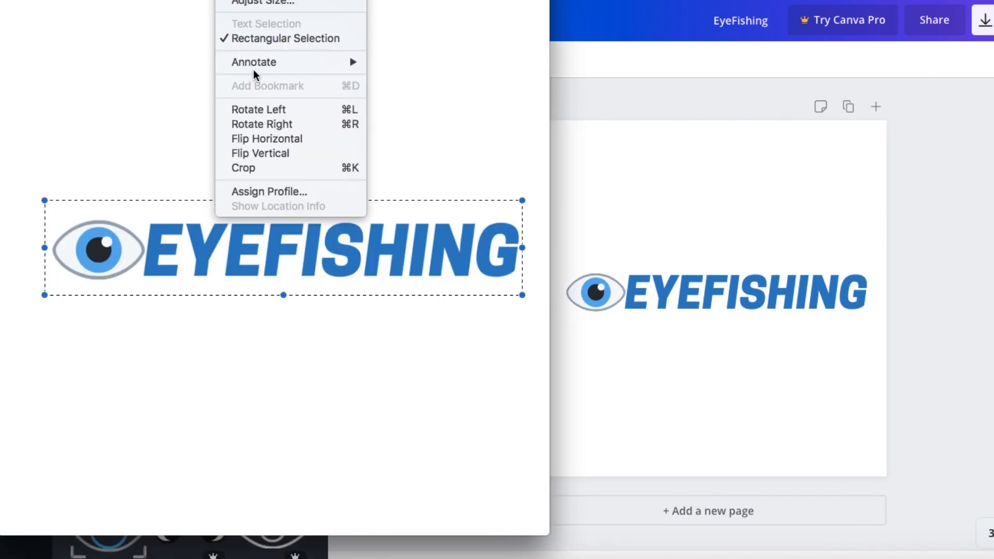
left_click(251, 166)
left_click(94, 0)
left_click(112, 33)
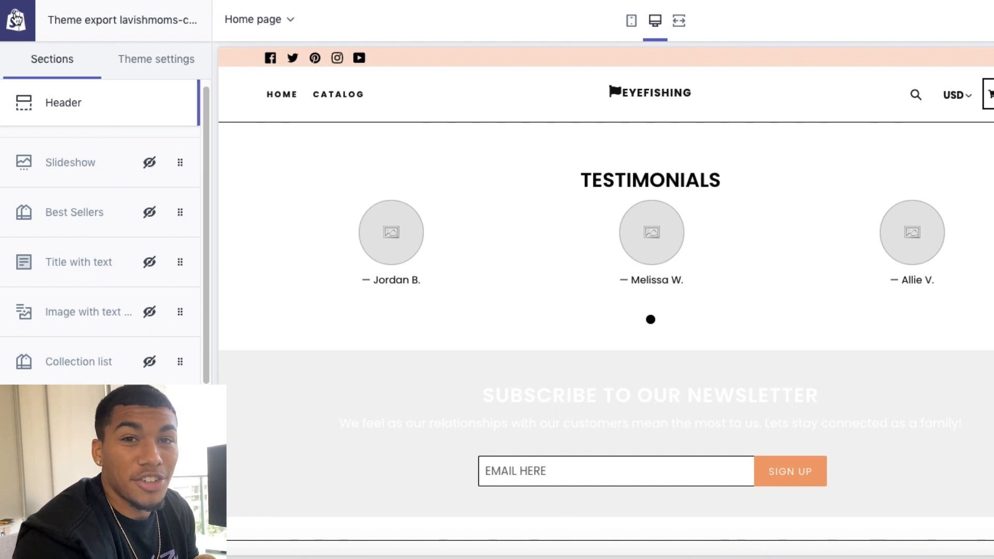
Step: In the Shopify theme editor, upload EyeFishing.png as the header's desktop logo
left_click(102, 101)
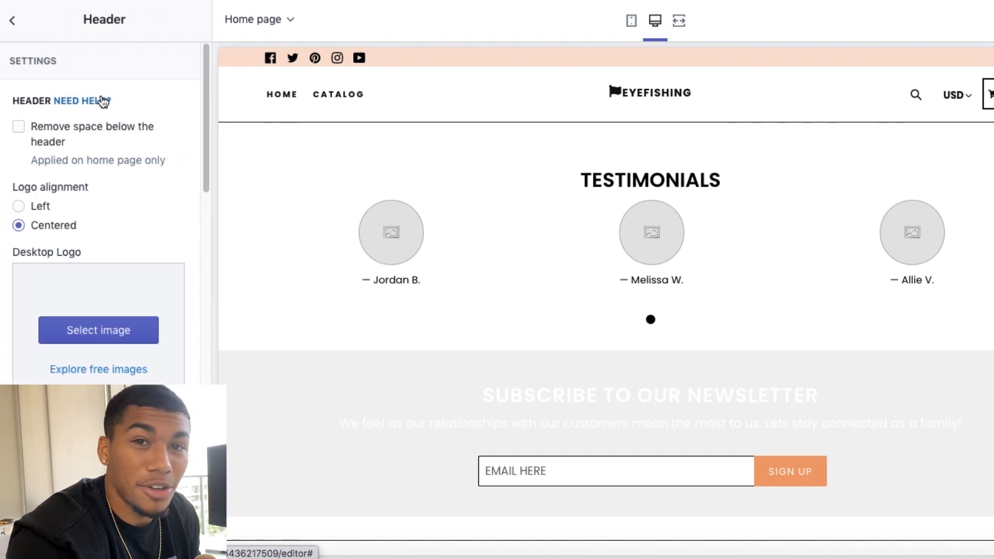
left_click(83, 330)
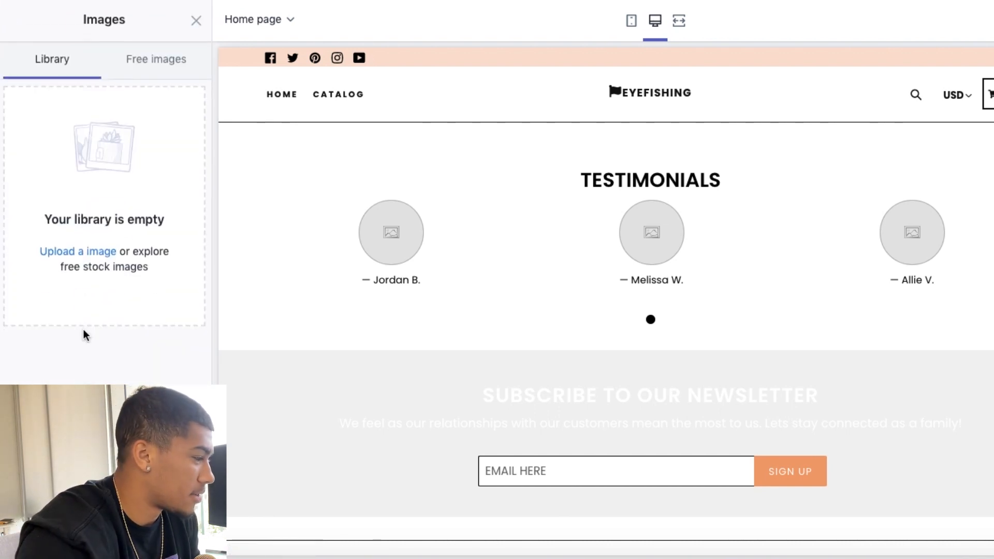
left_click(96, 252)
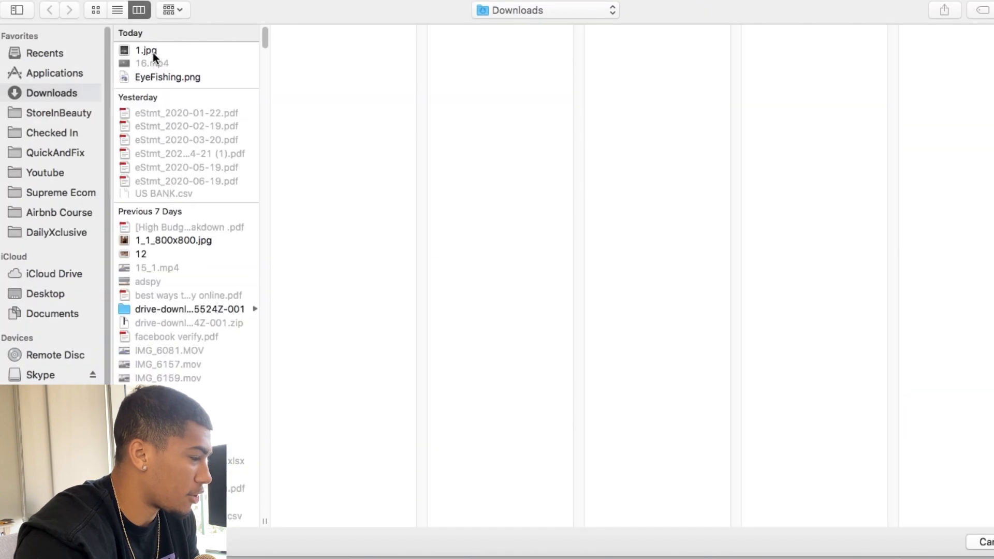
left_click(163, 78)
key("Return")
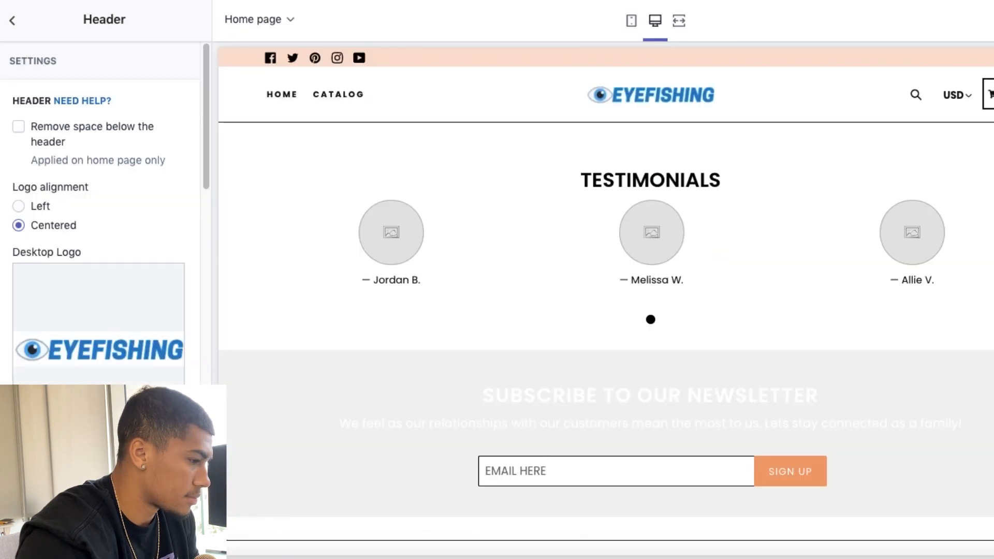
Step: Assign the uploaded EYEFISHING logo as the header's mobile logo and leave the header settings
scroll(142, 155, "down", 10)
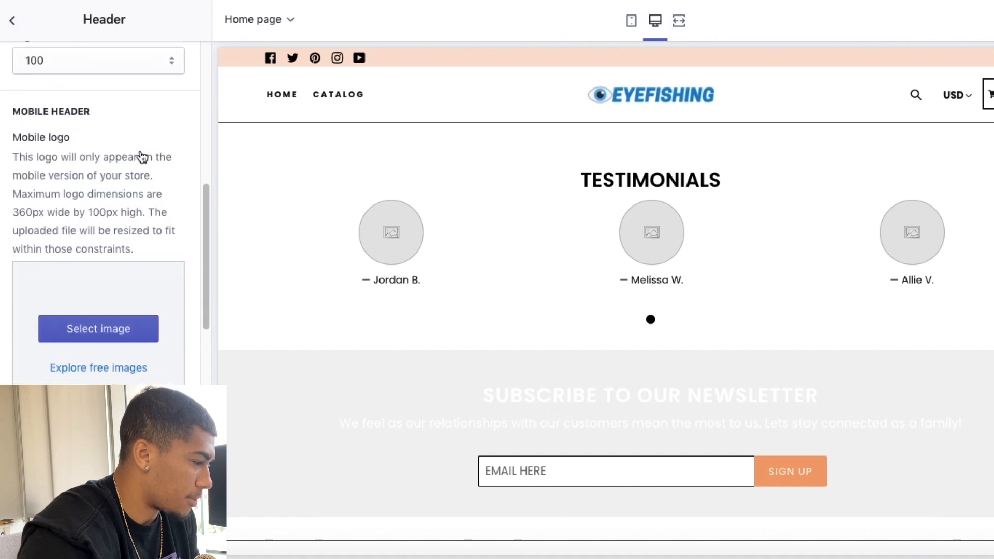
left_click(106, 308)
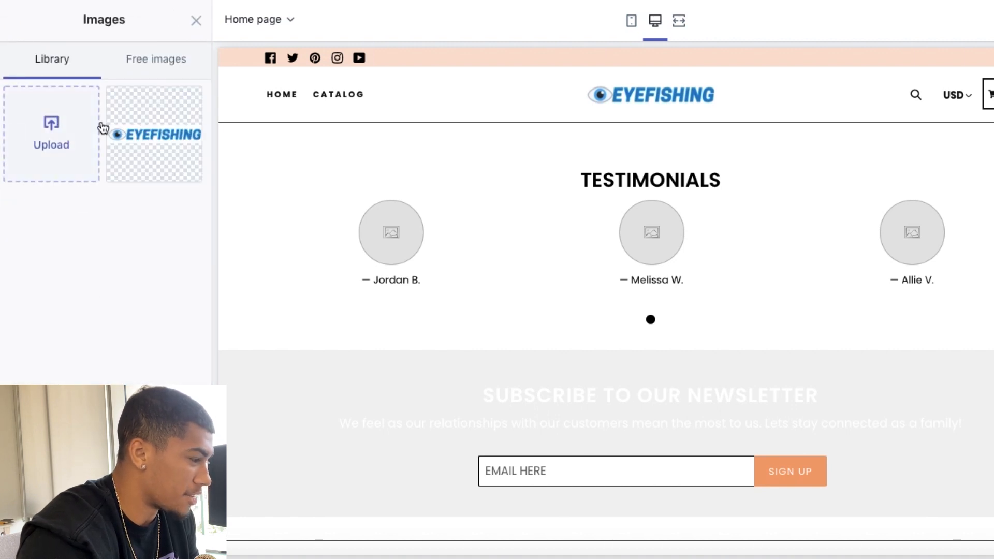
left_click(166, 130)
scroll(110, 321, "down", 3)
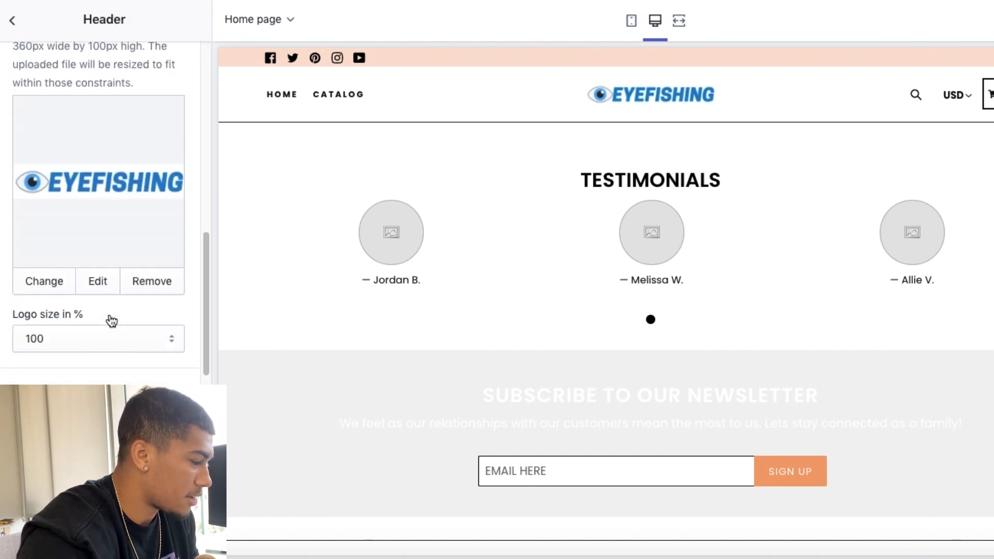
scroll(111, 320, "up", 12)
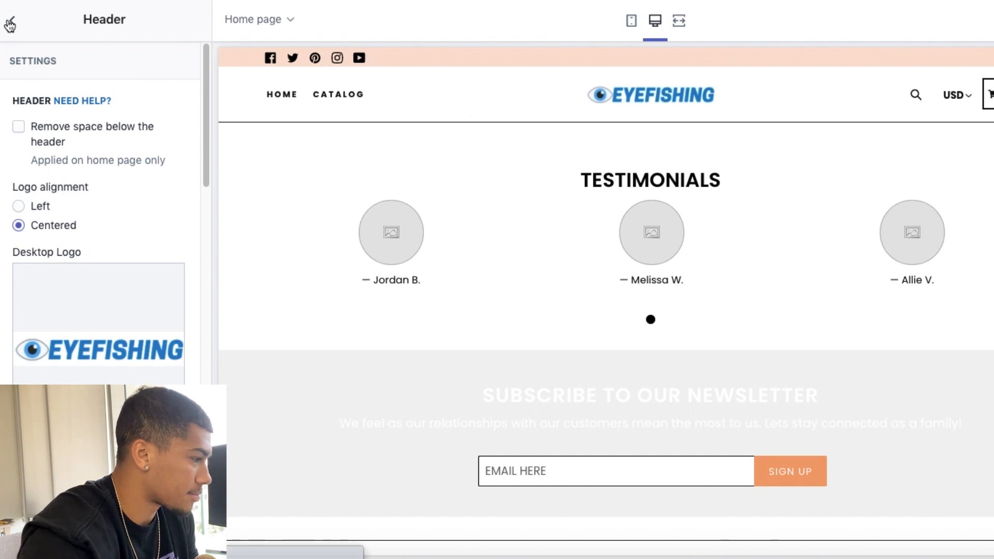
left_click(10, 23)
Step: Upload 1.jpg and use it as the image of the slideshow's first slide
scroll(135, 268, "down", 4)
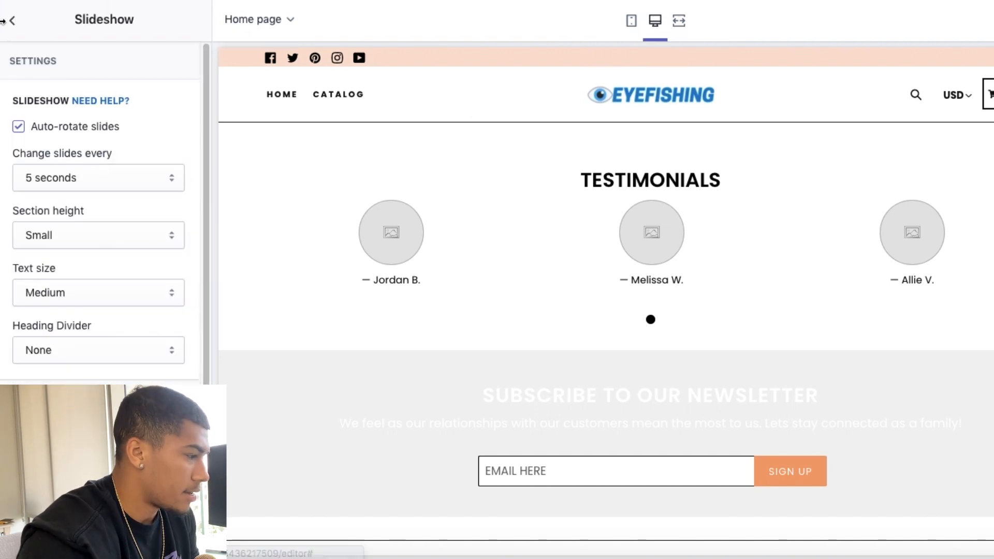
left_click(14, 31)
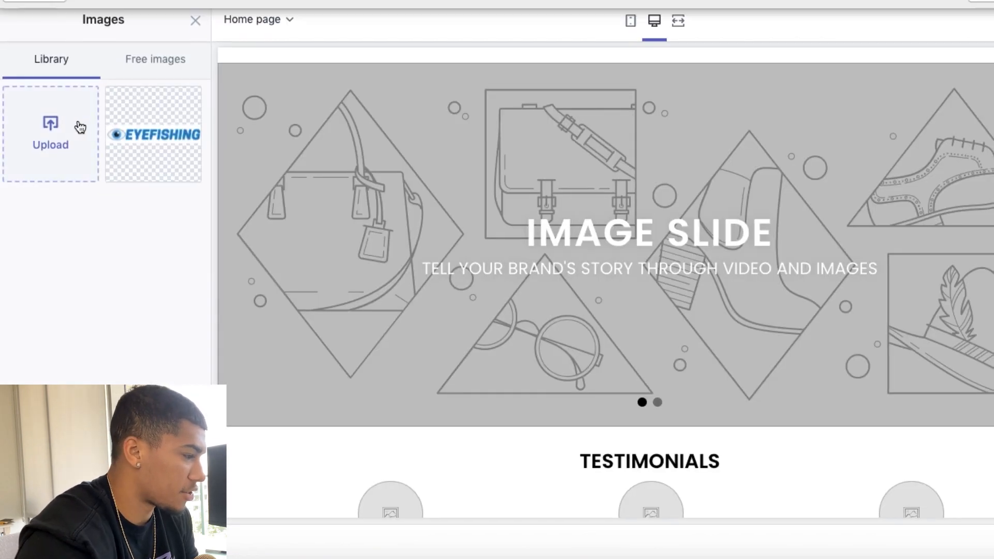
left_click(77, 127)
left_click(188, 54)
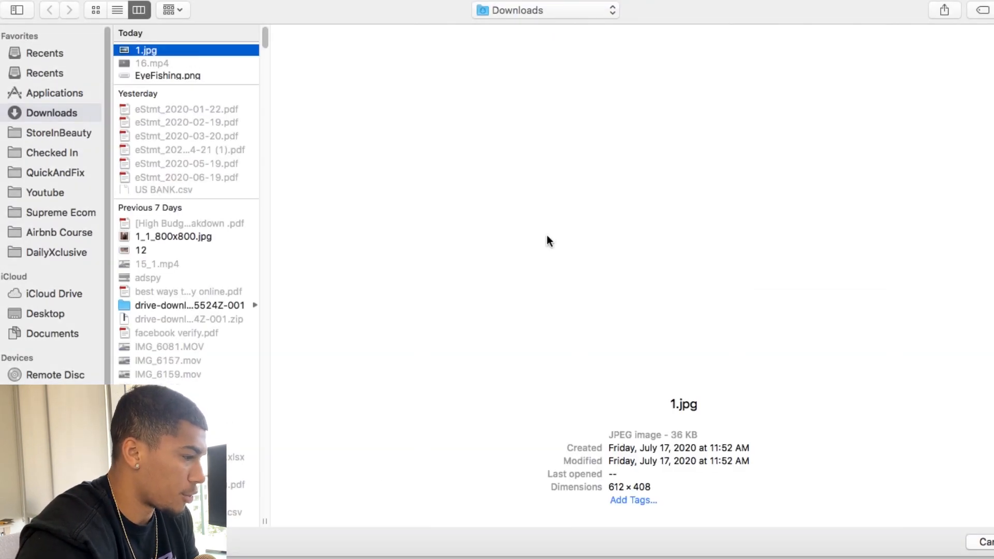
key("Return")
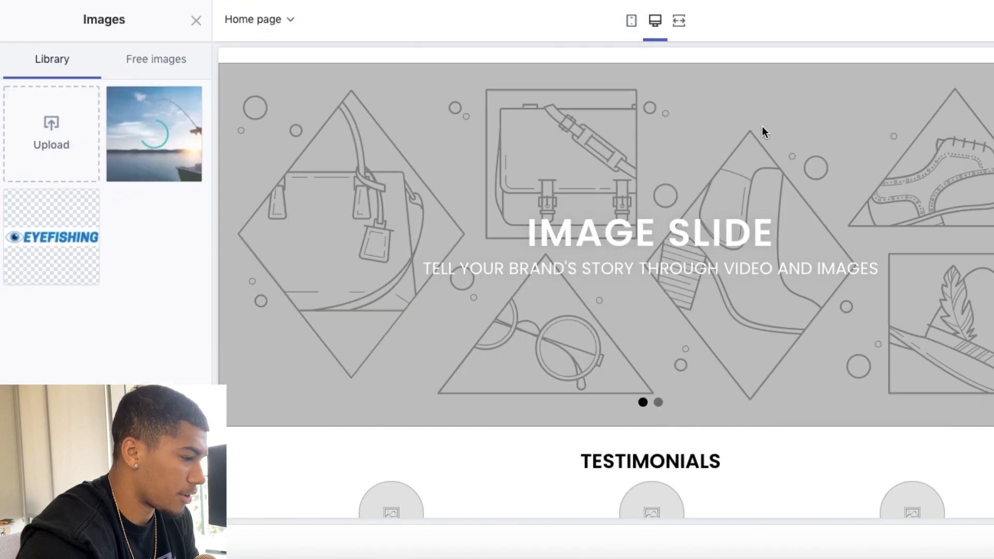
left_click(172, 130)
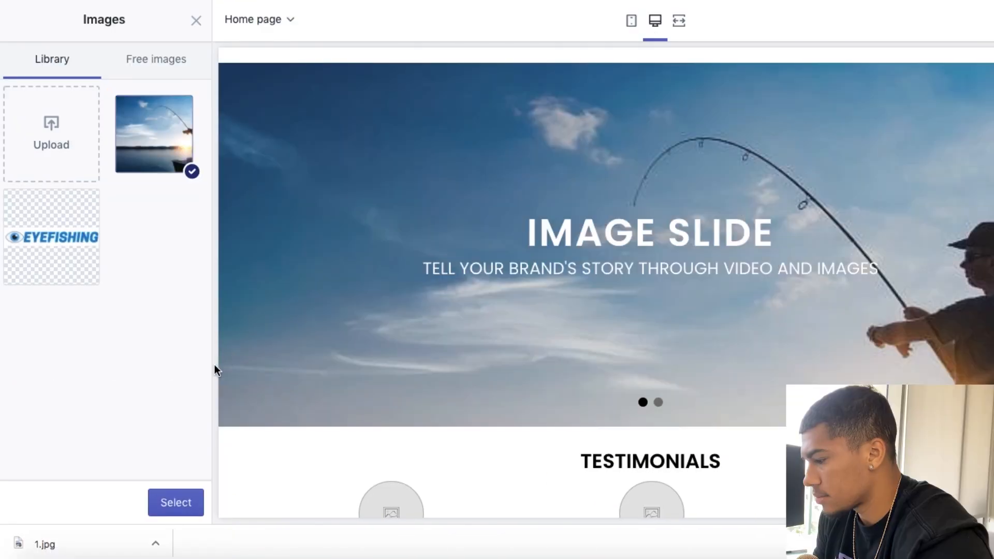
left_click(176, 503)
Step: Set the first slide's heading to "EYEFISH™ PHOTOCHROMIC SUNGLASSES"
scroll(122, 353, "down", 3)
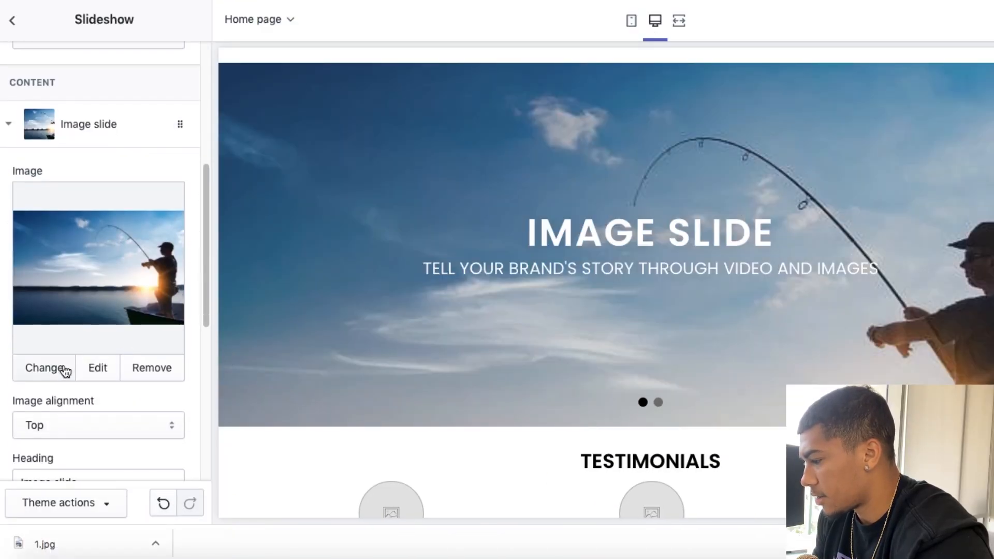
scroll(65, 371, "down", 5)
triple_click(109, 239)
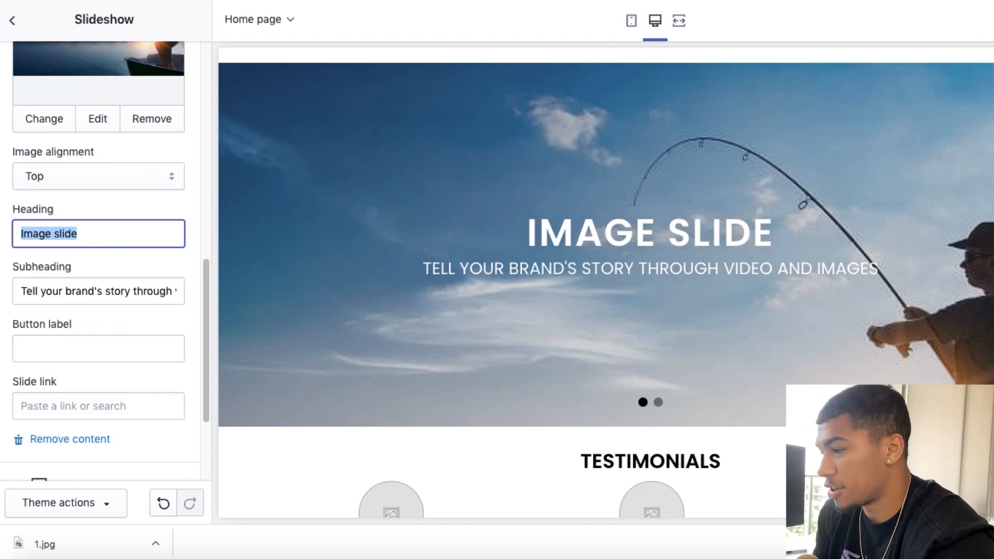
type("Eye")
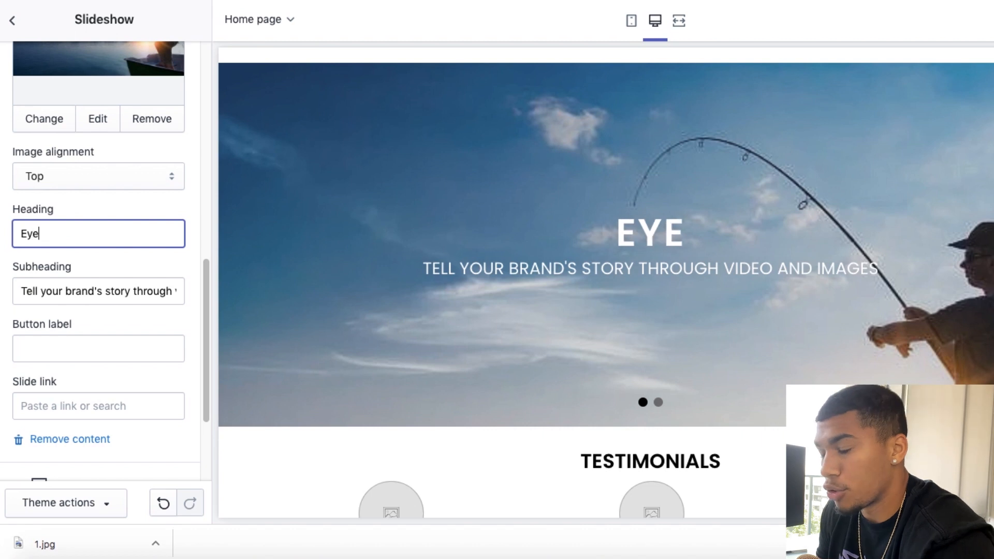
type("Fishing")
key("ctrl+a")
type("EYEFISH™ PHOTOCHROMIC SUNGLASSES")
Step: Replace the first slide's subheading with "Never struggle with fishing"
scroll(91, 183, "down", 1)
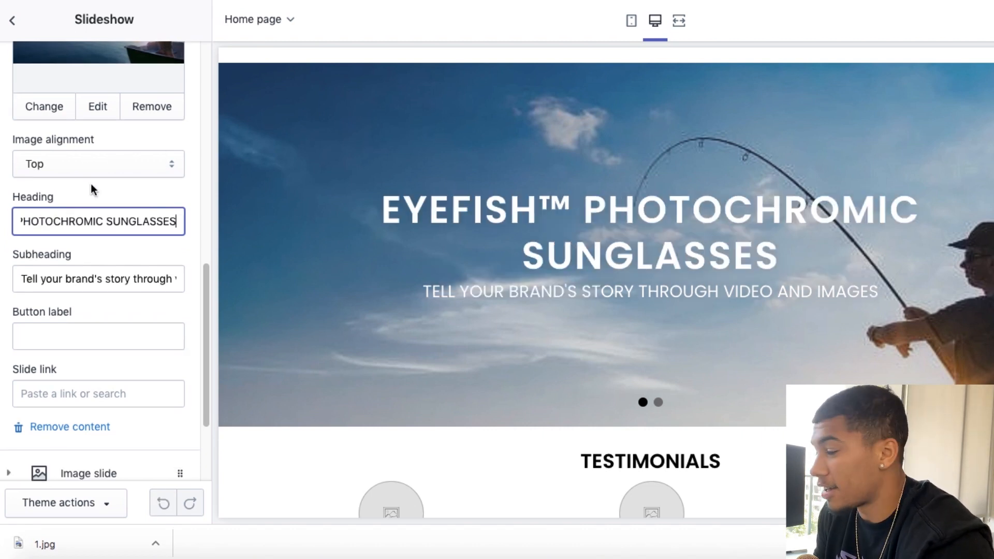
triple_click(89, 279)
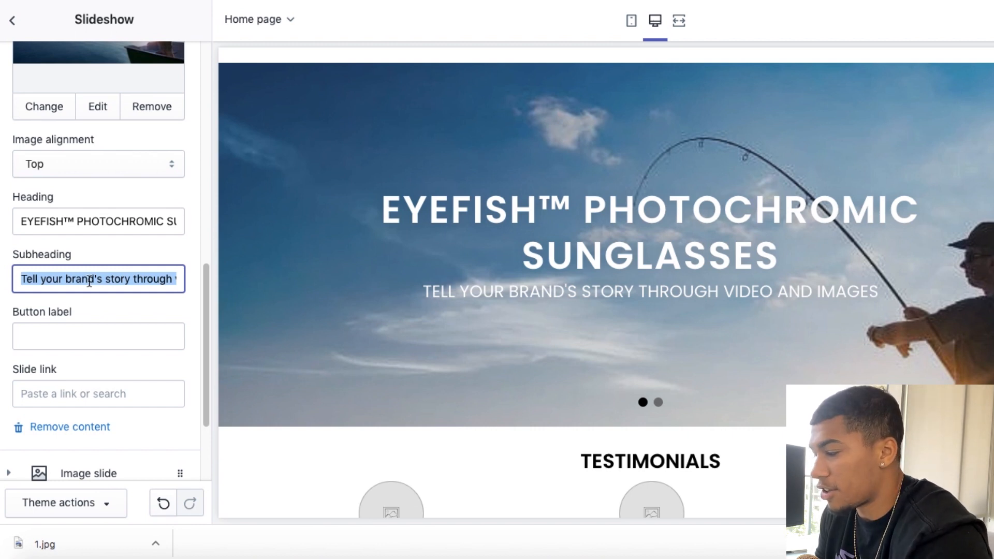
type("Never struggle with fishing")
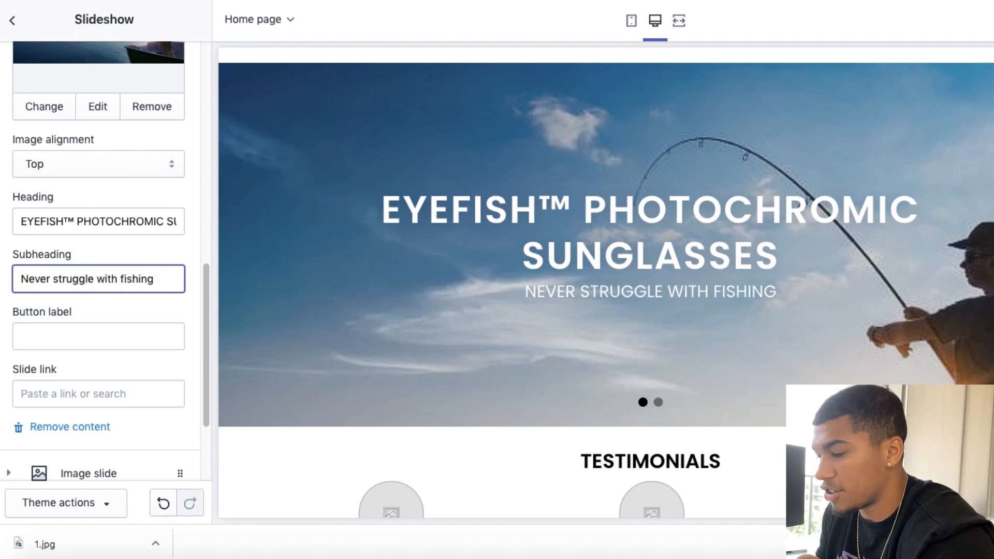
type(" again")
Step: Complete the first slide's subheading as "Never struggle with fishing again" and add a "shop now" button linked to the EyeFish™ Photochromic product
left_click(33, 333)
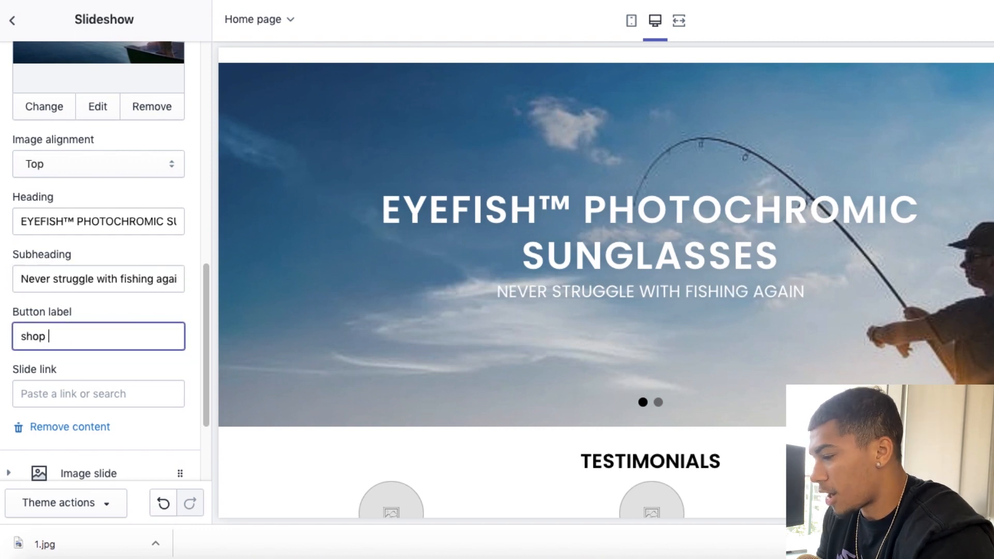
left_click(49, 393)
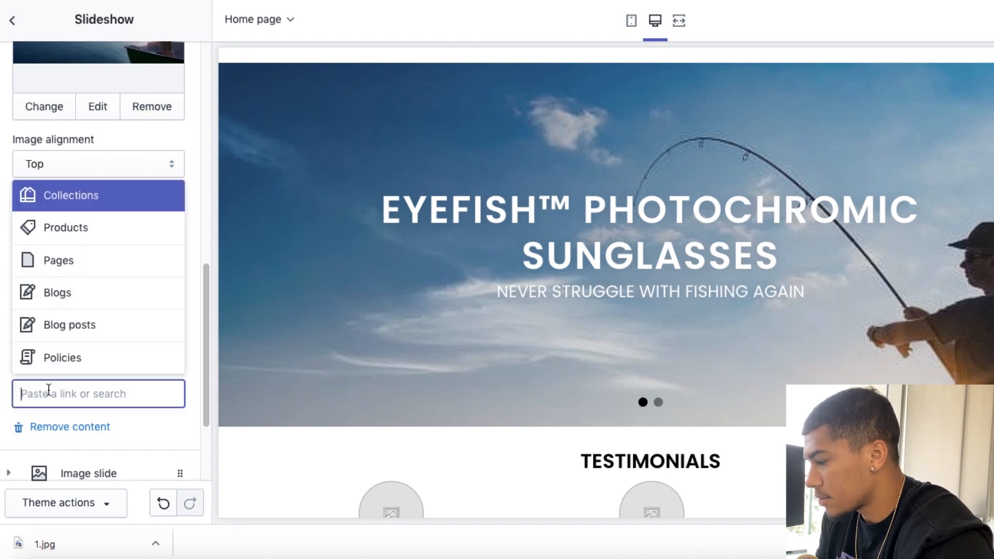
left_click(64, 236)
left_click(80, 360)
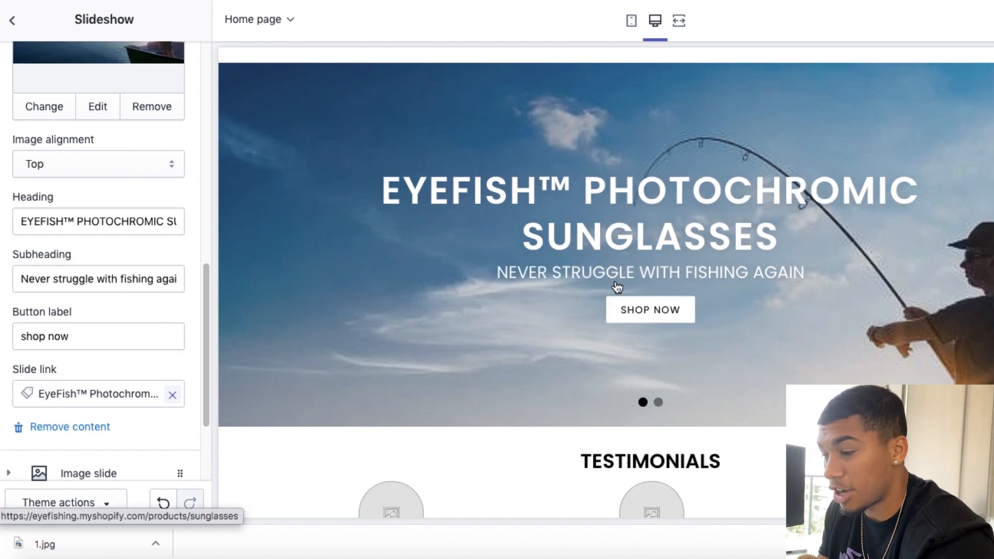
Step: Use the sunset photo of two anglers as the second slide's image and move that slide ahead of the EYEFISH™ slide
scroll(135, 238, "down", 4)
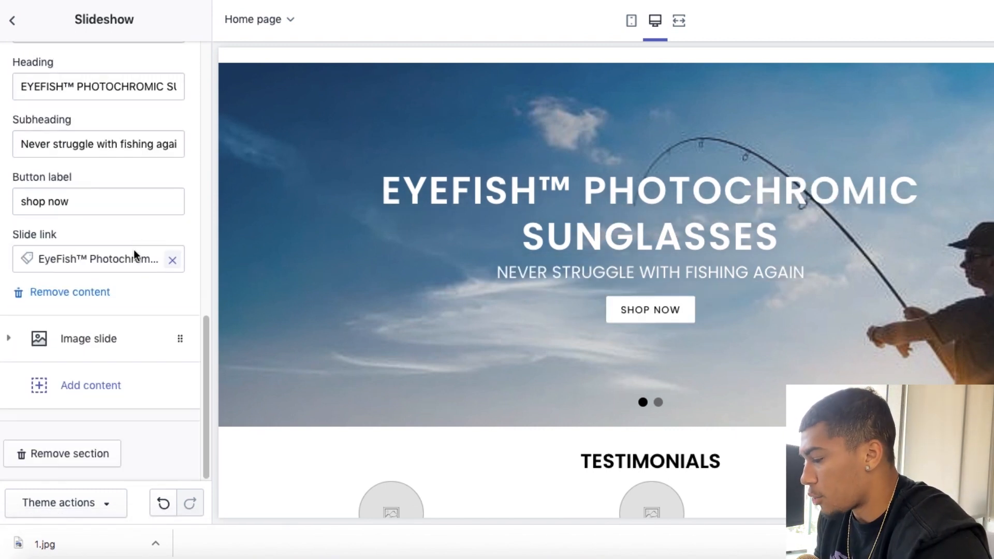
left_click(103, 325)
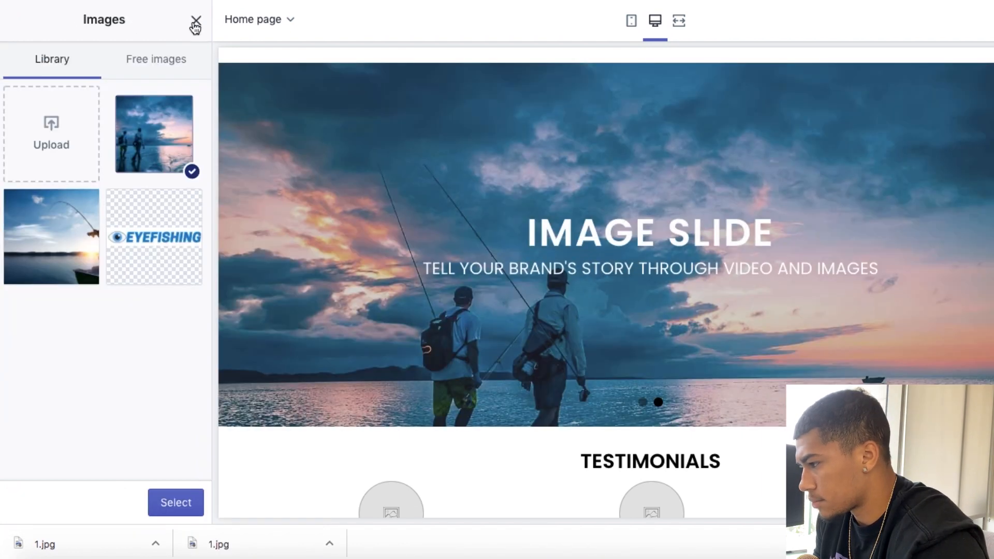
left_click(196, 21)
scroll(88, 191, "up", 6)
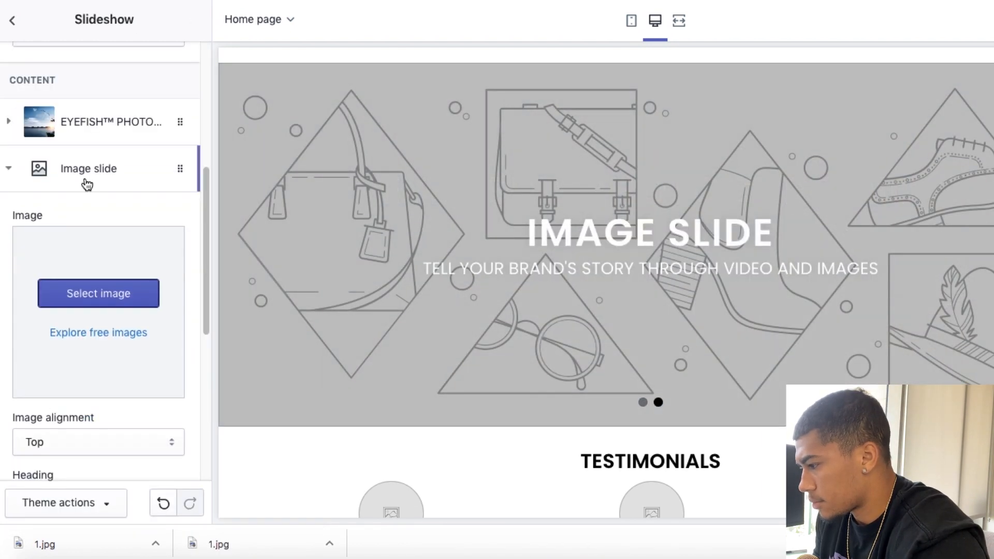
left_click(88, 179)
left_click(79, 340)
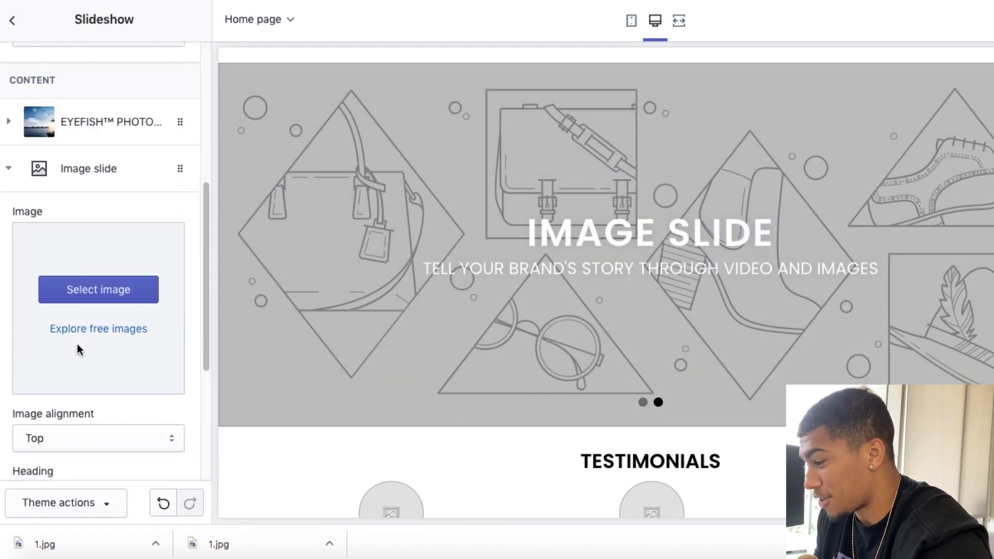
left_click(116, 292)
left_click(130, 178)
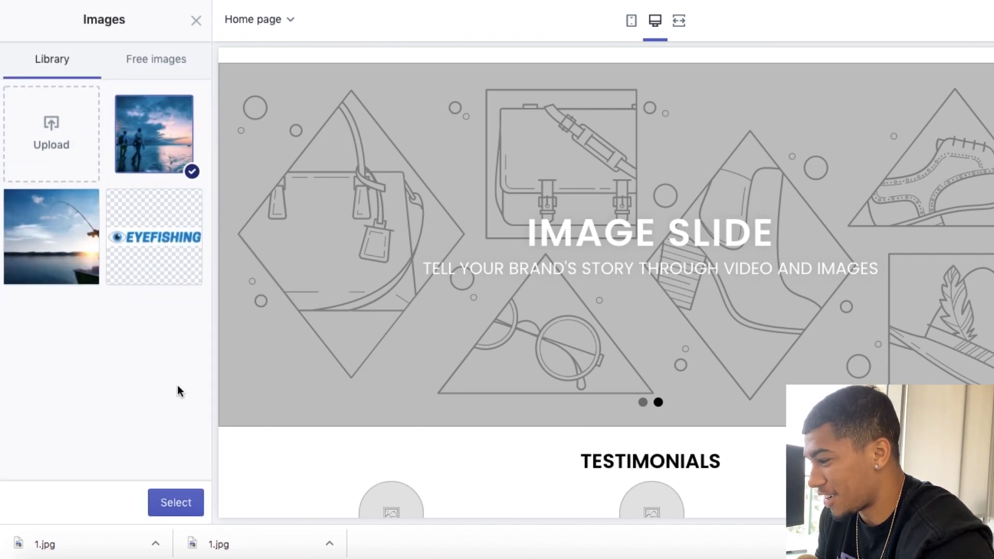
left_click(178, 503)
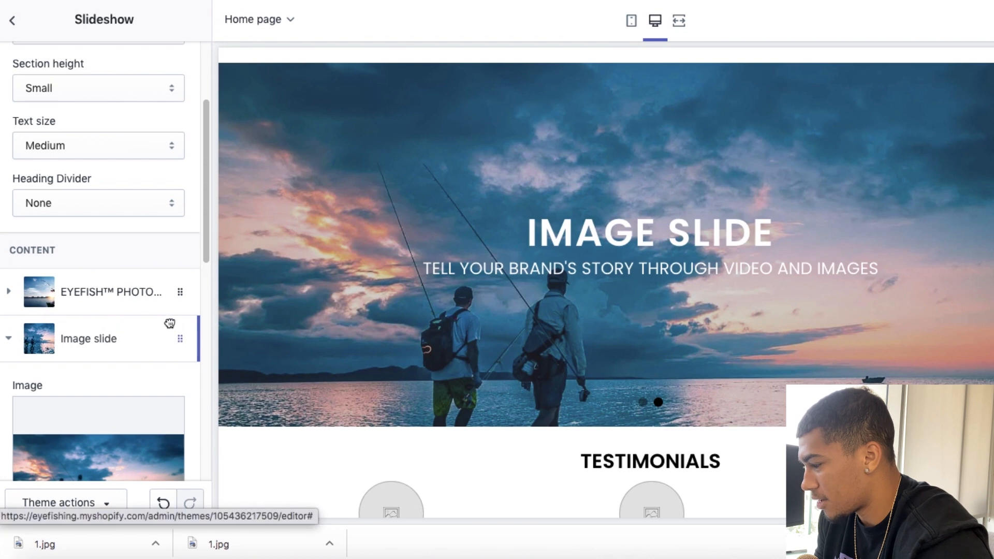
left_click_drag(169, 324, 173, 289)
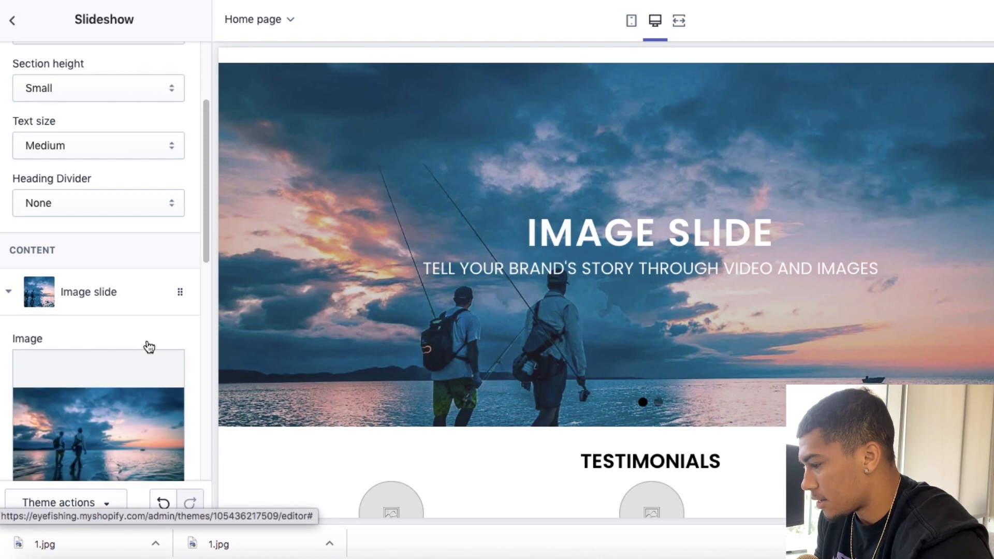
Step: Copy the heading "EYEFISH™ PHOTOCHROMIC SUNGLASSES" and subheading "Never struggle with fishing again" from the blue-sky slide into the two-anglers slide
scroll(149, 347, "down", 10)
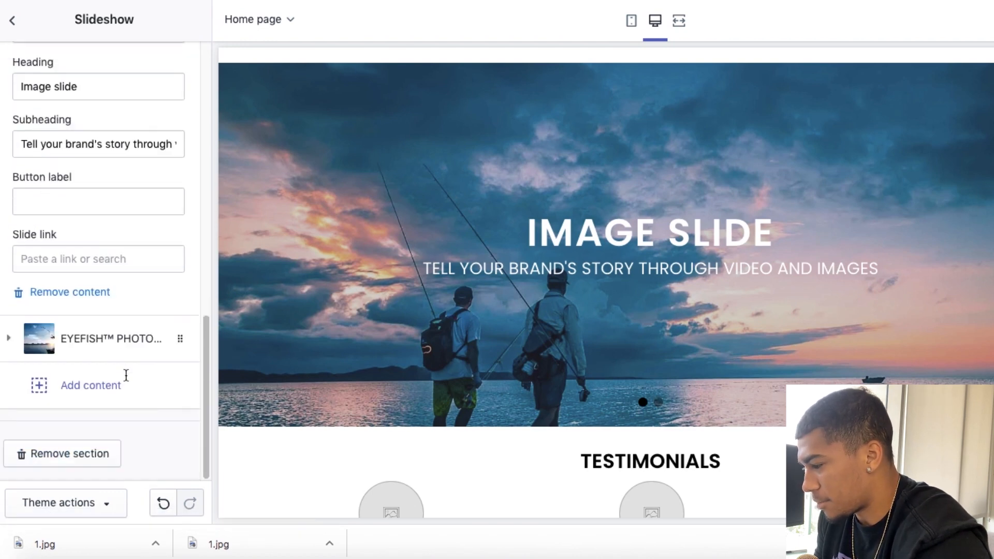
left_click(109, 338)
triple_click(81, 134)
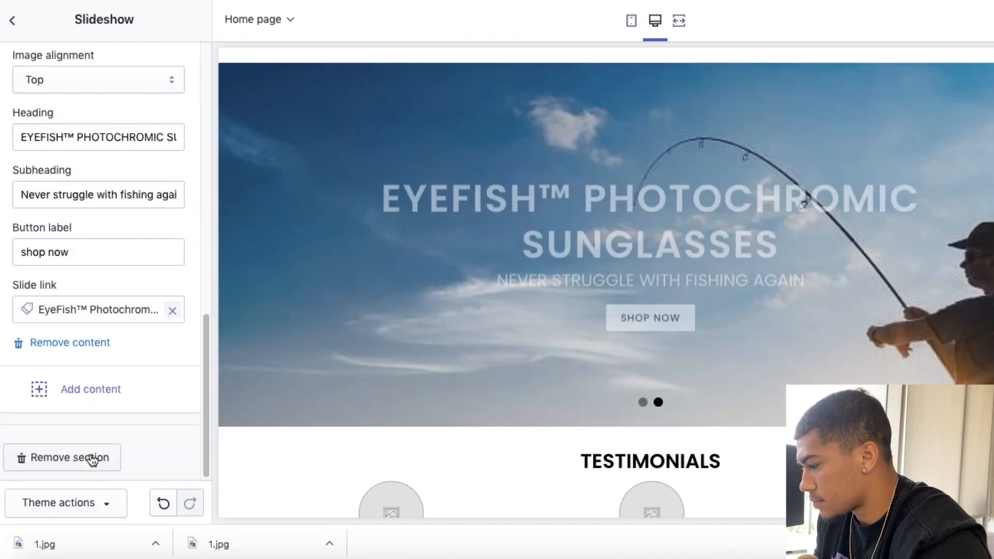
triple_click(89, 192)
key("ctrl+c")
scroll(89, 185, "up", 2)
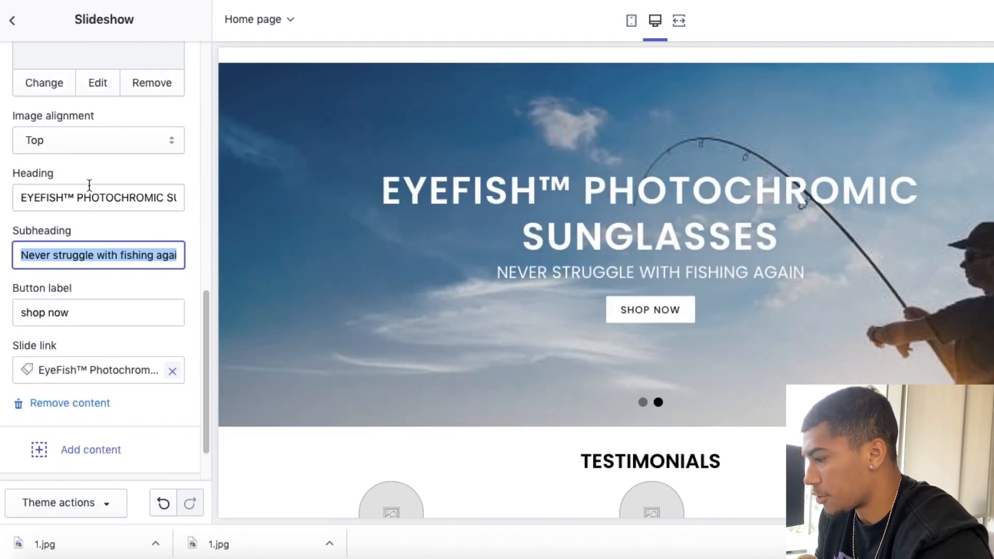
scroll(89, 184, "up", 10)
left_click(84, 240)
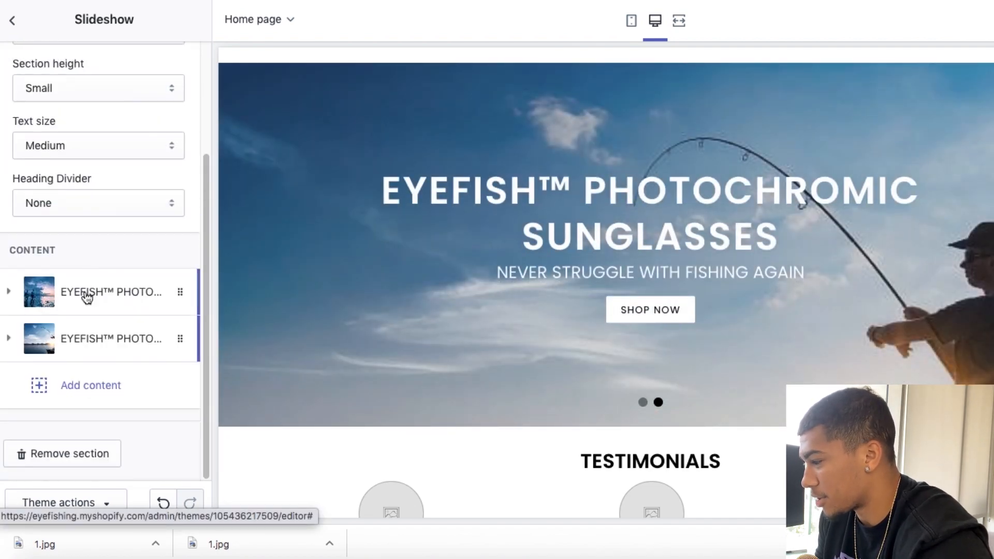
left_click(86, 295)
scroll(85, 295, "down", 5)
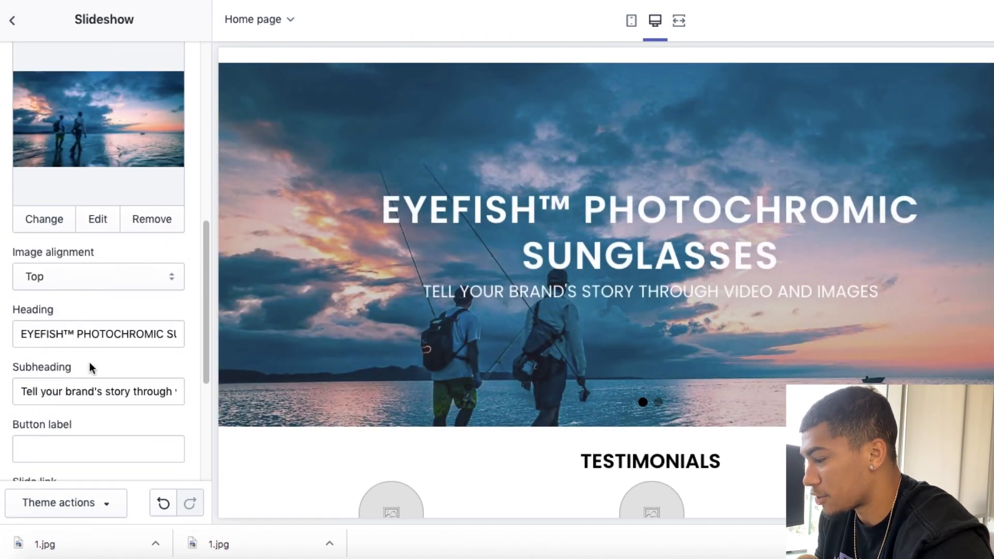
triple_click(88, 391)
key("ctrl+v")
Step: Give the two-anglers slide the button label "Shop now" and link it to the EyeFish™ Photochromic product
scroll(88, 391, "down", 4)
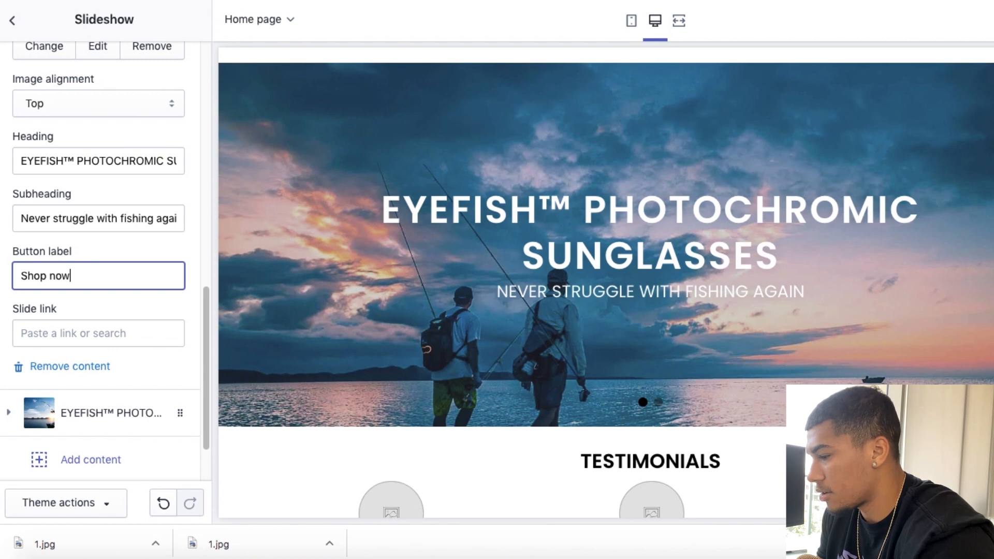
left_click(59, 334)
left_click(84, 169)
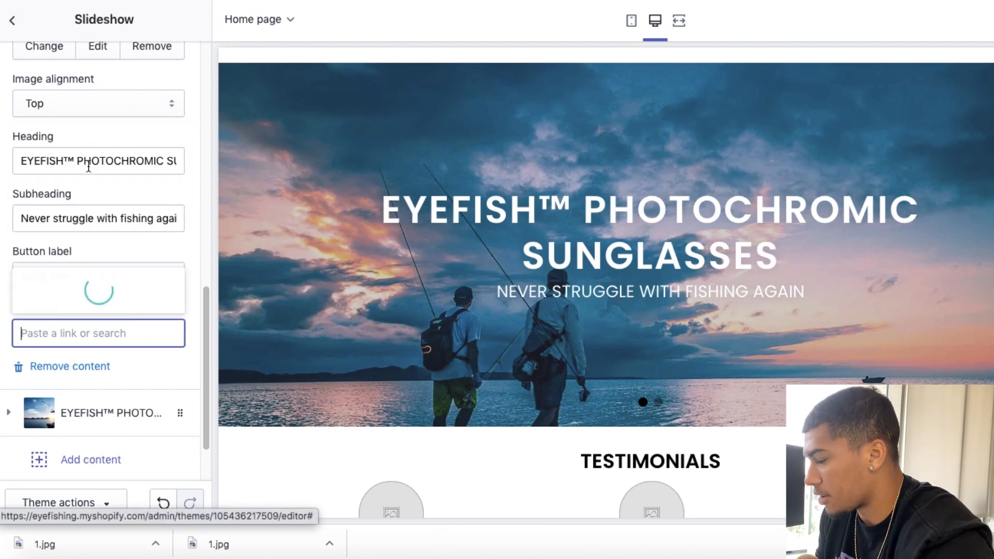
left_click(82, 294)
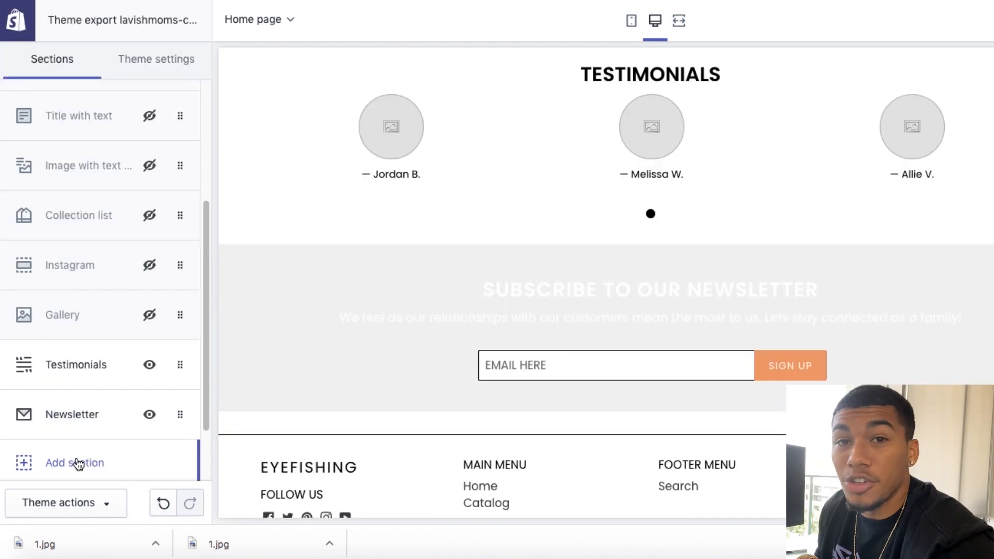
Step: Add a Featured product section to the home page and place it directly below the Slideshow
left_click(77, 464)
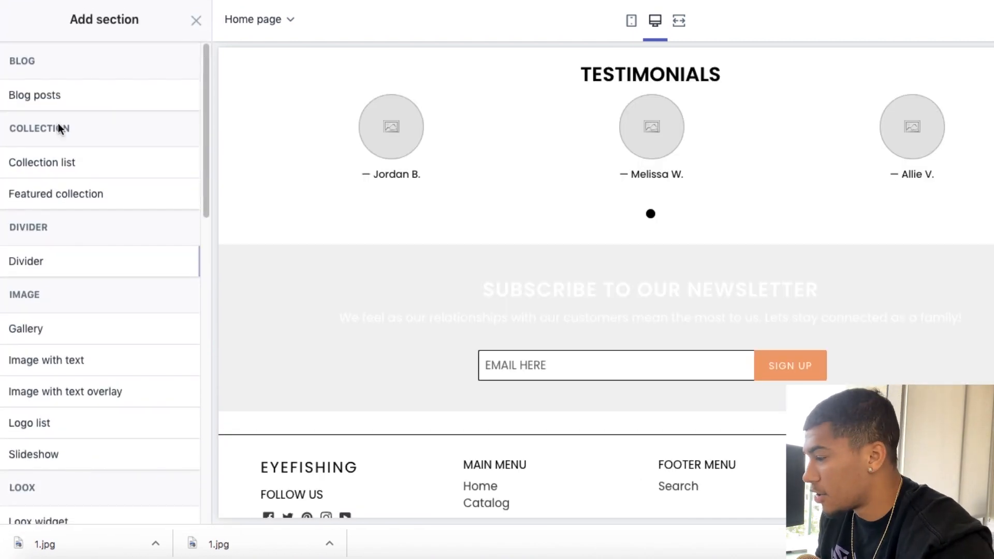
scroll(56, 276, "down", 6)
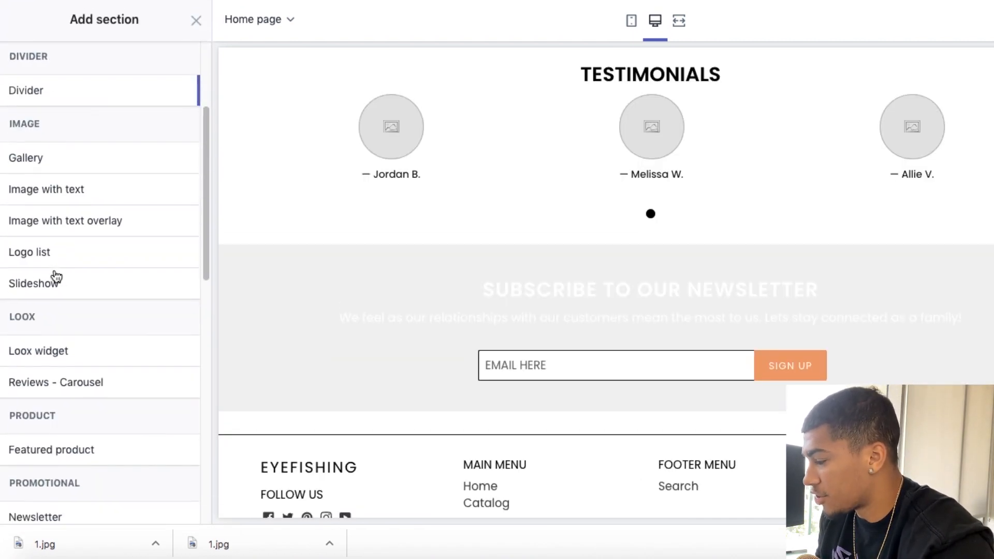
mouse_move(59, 315)
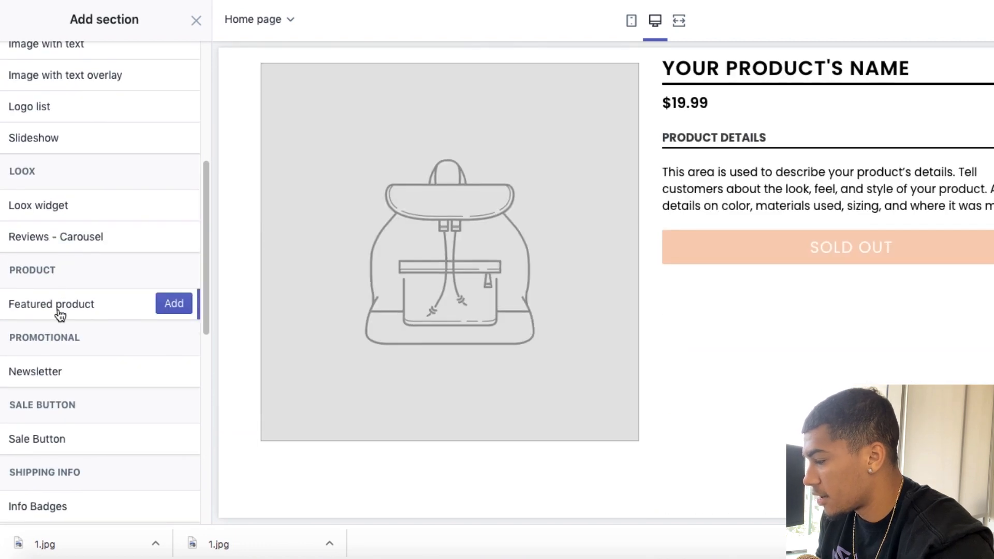
left_click(174, 304)
left_click(6, 31)
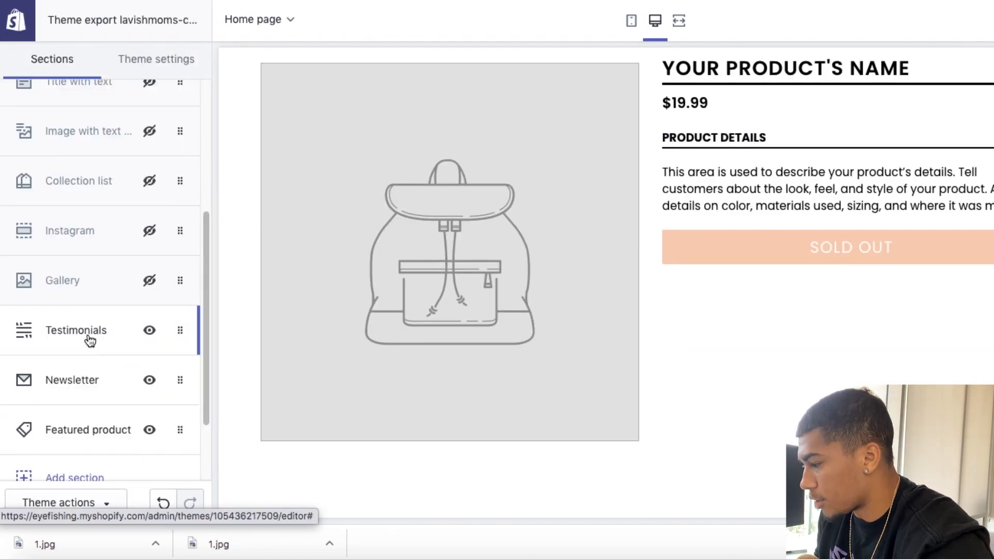
left_click_drag(89, 434, 31, 204)
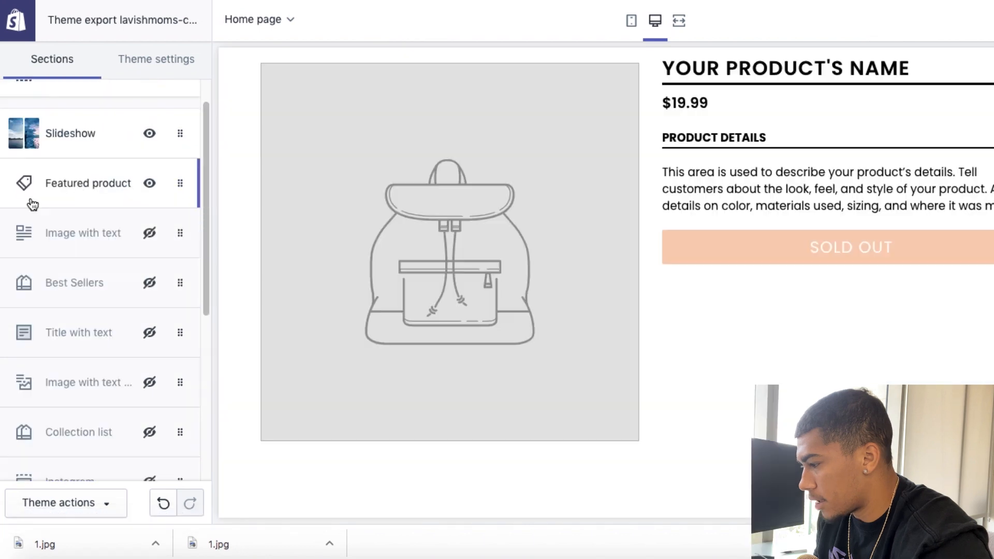
Step: Choose the EyeFish™ Photochromic product for the Featured product section and leave its settings
left_click(57, 194)
left_click(133, 172)
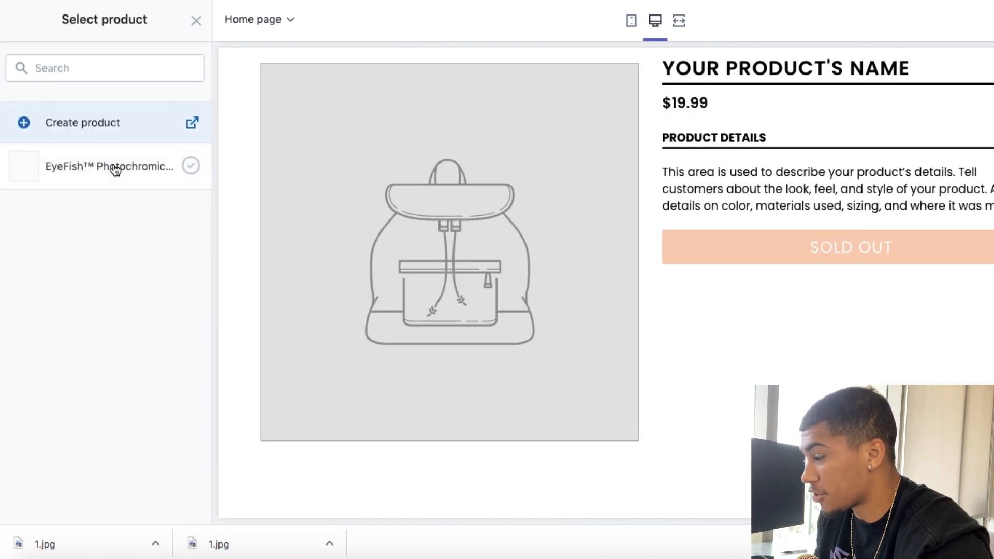
left_click(115, 170)
left_click(176, 503)
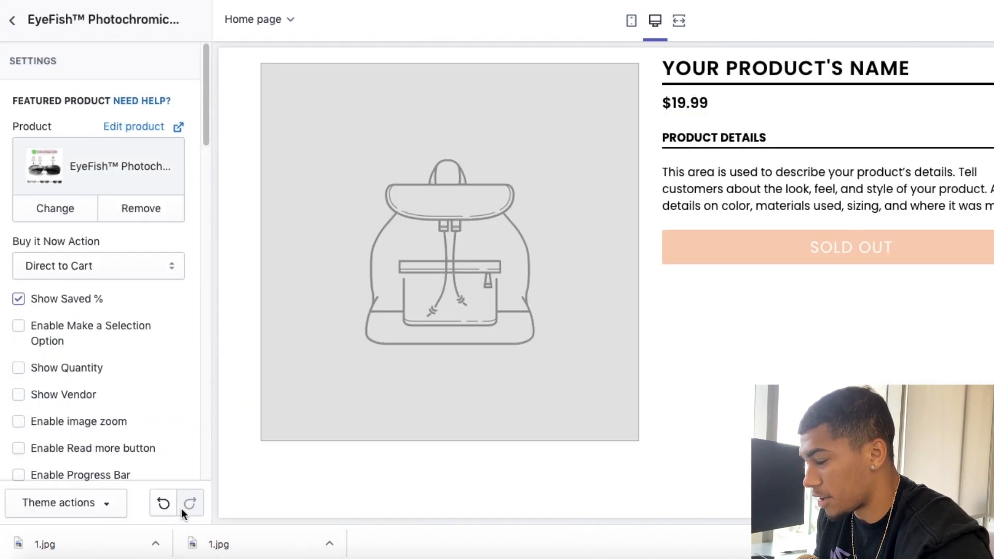
left_click(12, 20)
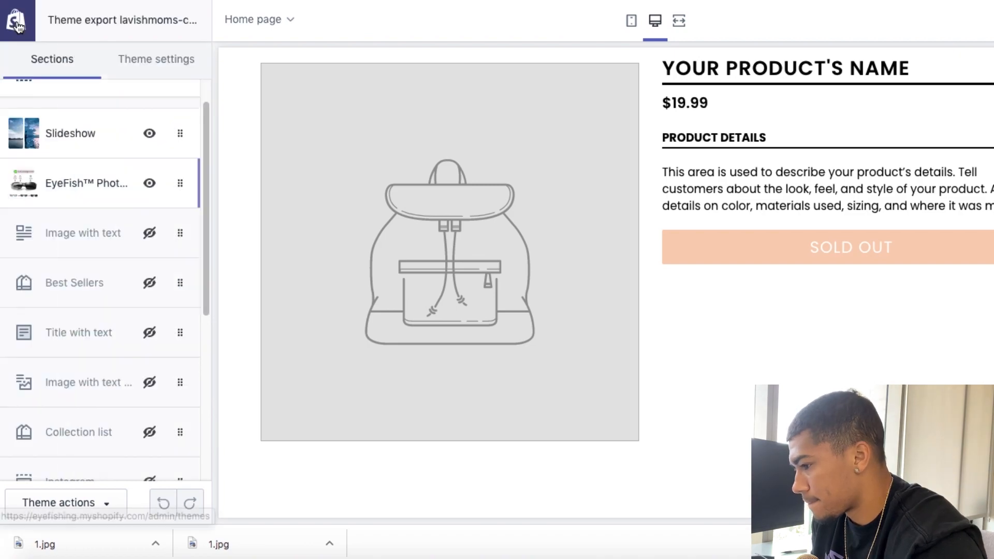
Step: Review the EyeFish™ featured product section's options, including variant swatches, product review, description position and badges
left_click(85, 184)
scroll(119, 299, "down", 2)
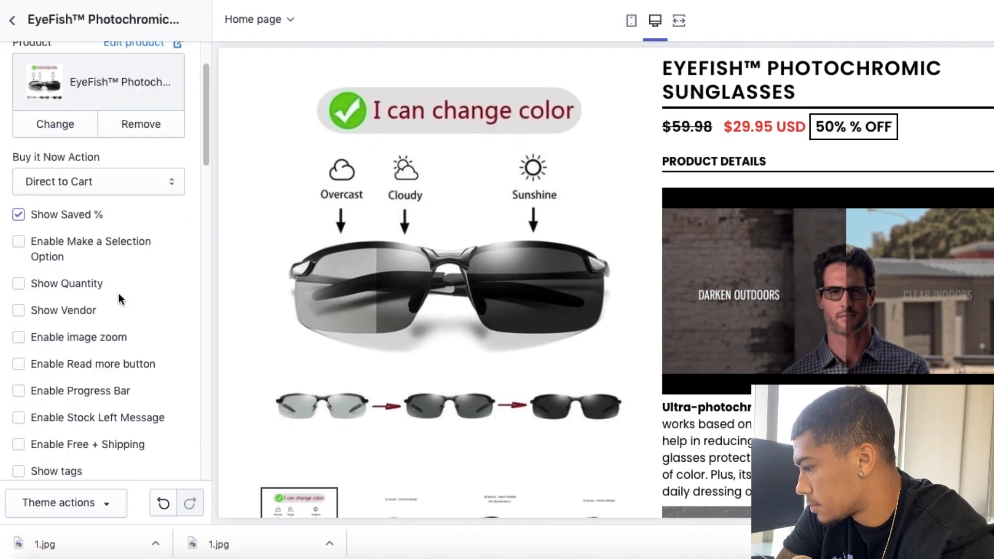
scroll(588, 254, "down", 5)
scroll(57, 271, "down", 10)
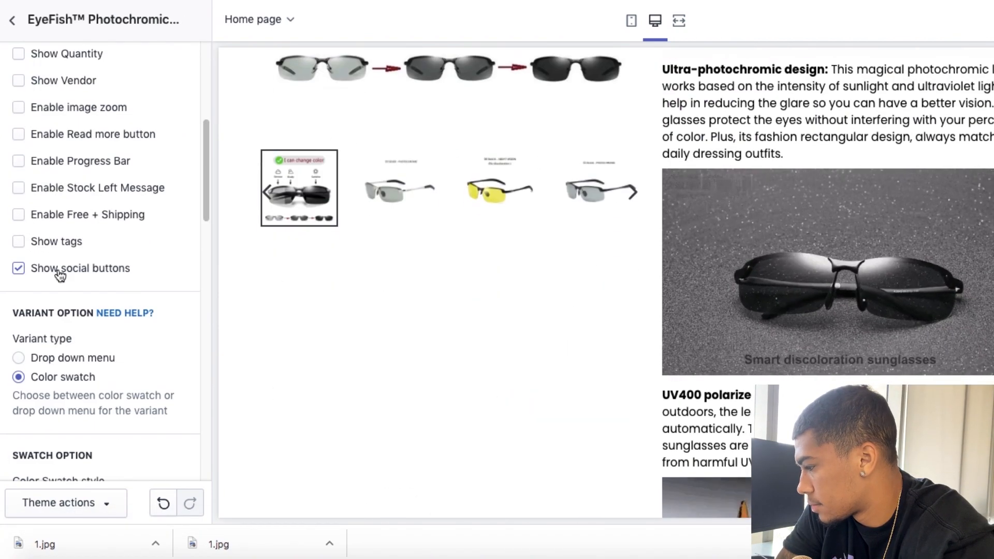
scroll(19, 287, "down", 2)
scroll(671, 288, "down", 15)
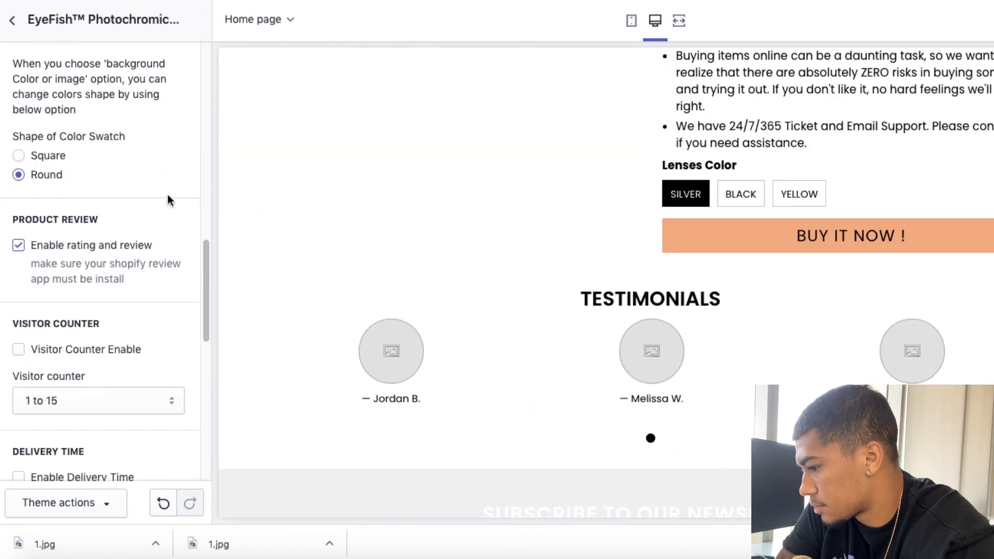
scroll(163, 290, "down", 3)
Step: Write the first testimonial as "This product worked for me. I fish with my family every weekend, and this honestly changed the game!" and save
scroll(162, 290, "down", 4)
left_click(141, 252)
left_click(141, 250)
scroll(171, 215, "down", 4)
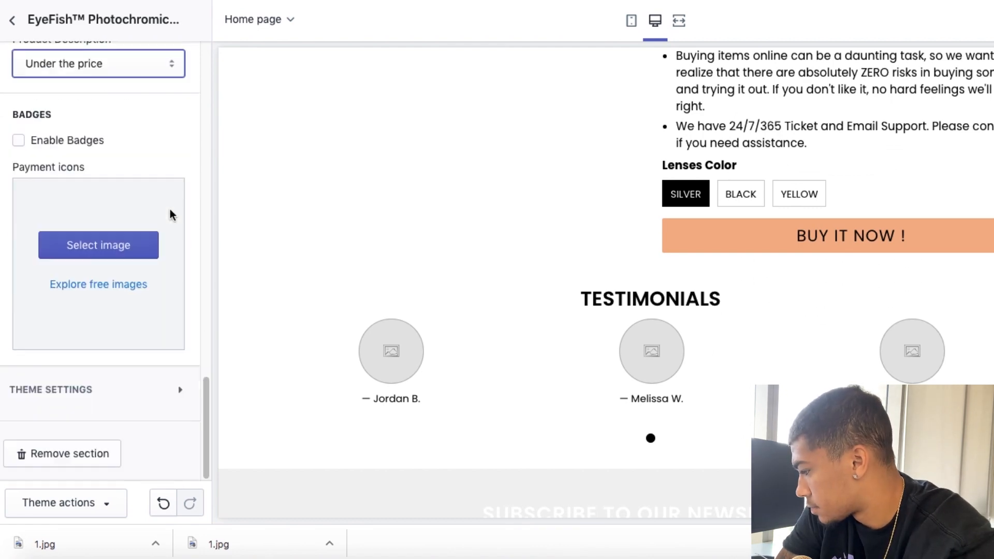
left_click(146, 402)
scroll(160, 388, "down", 5)
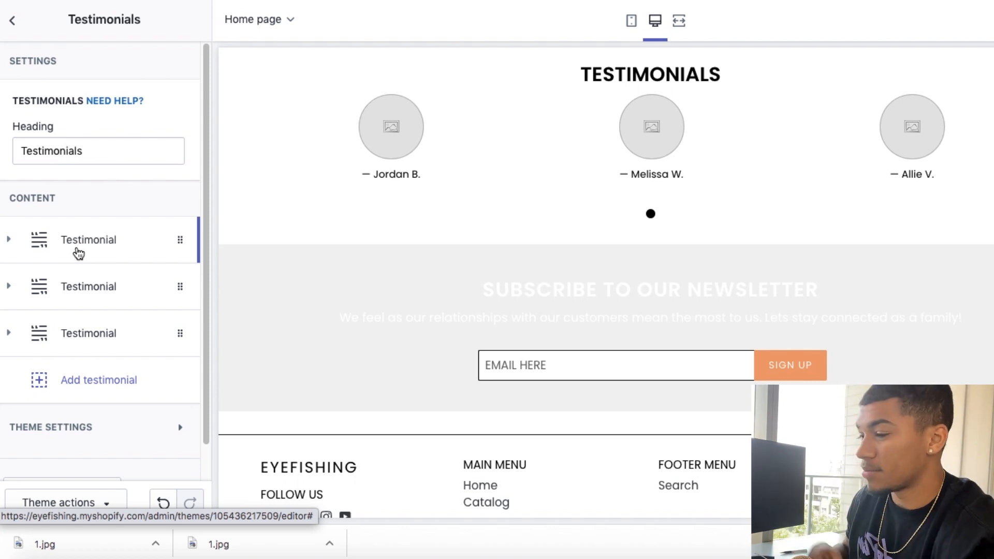
left_click(78, 252)
scroll(76, 251, "down", 6)
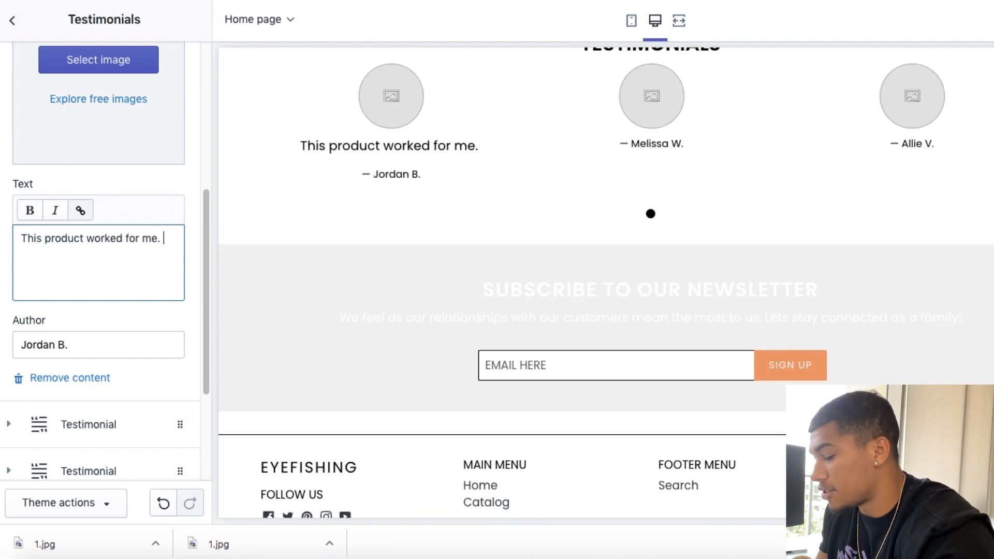
type("I fish with m")
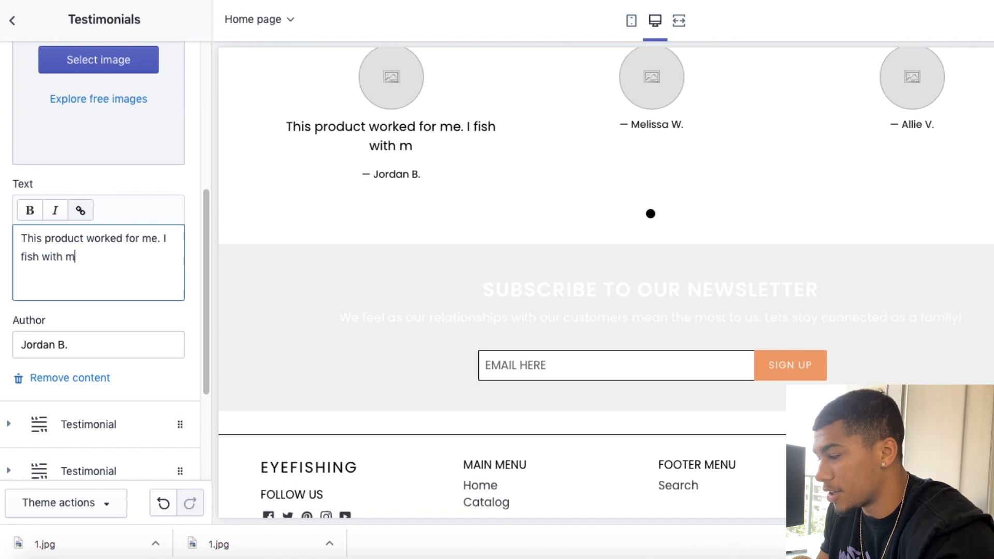
type("y family every weeke")
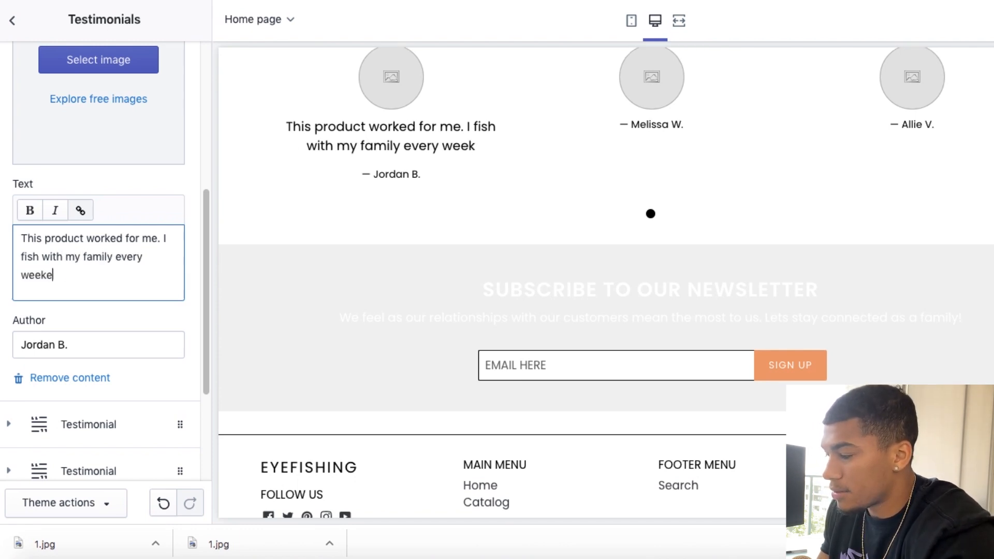
type("nd, and this honestly change")
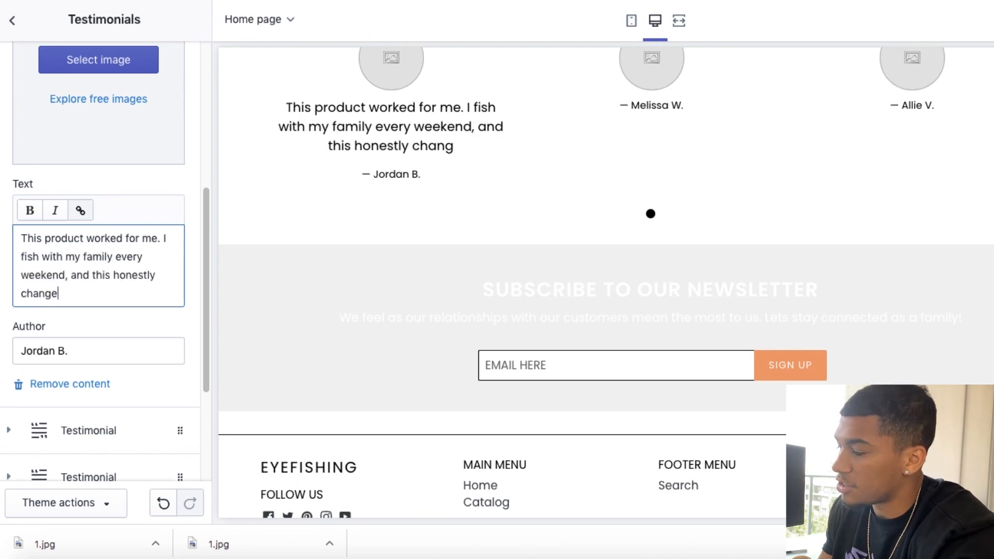
type("d the game!")
key("super+s")
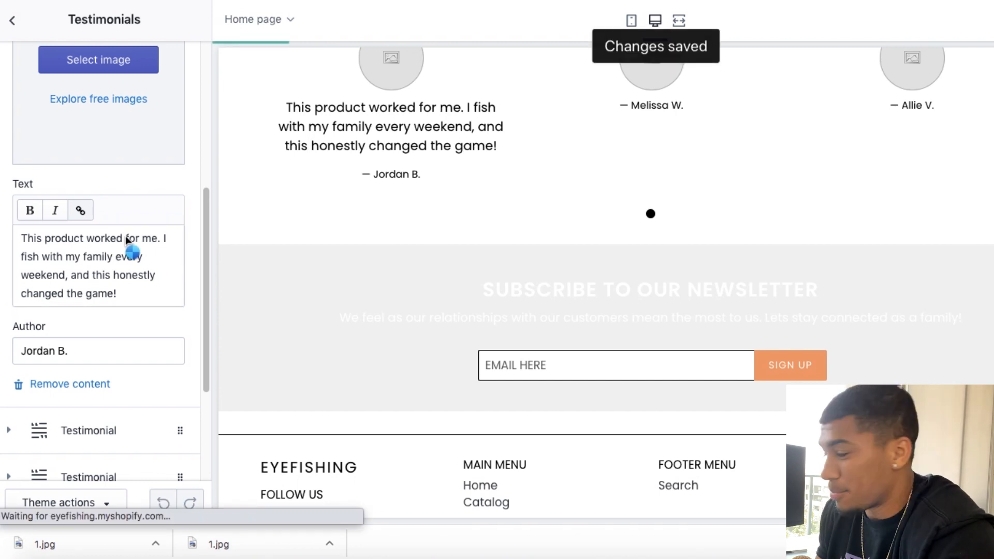
Step: Write the second testimonial: "I have been fly fishing for 25 years and ultimately this is such a hack but such a timer saver. Ended up buying multiple!"
scroll(126, 239, "down", 3)
left_click(102, 321)
scroll(100, 311, "down", 1)
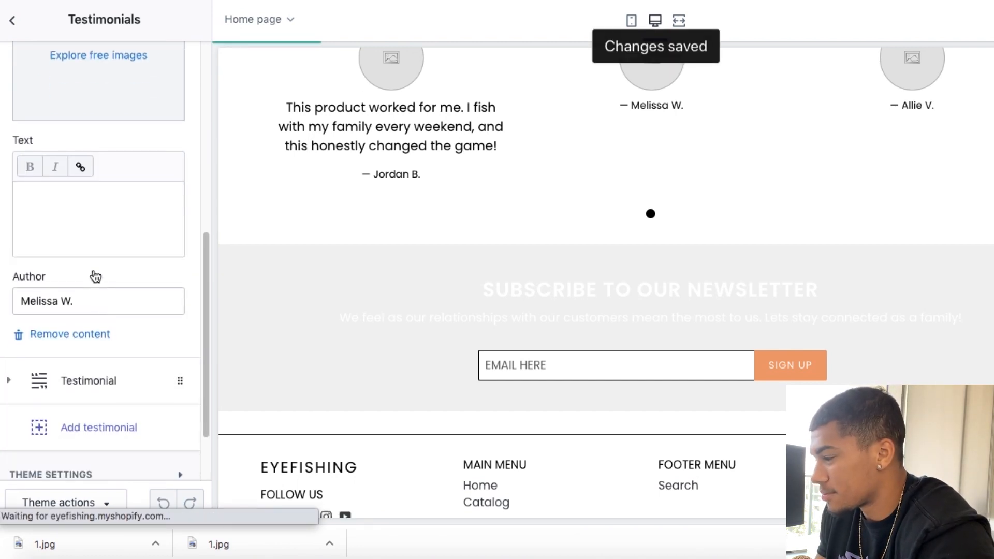
left_click(82, 195)
type("I have been fishing")
left_click(80, 195)
type("fly  for 25 years and ultimately this i")
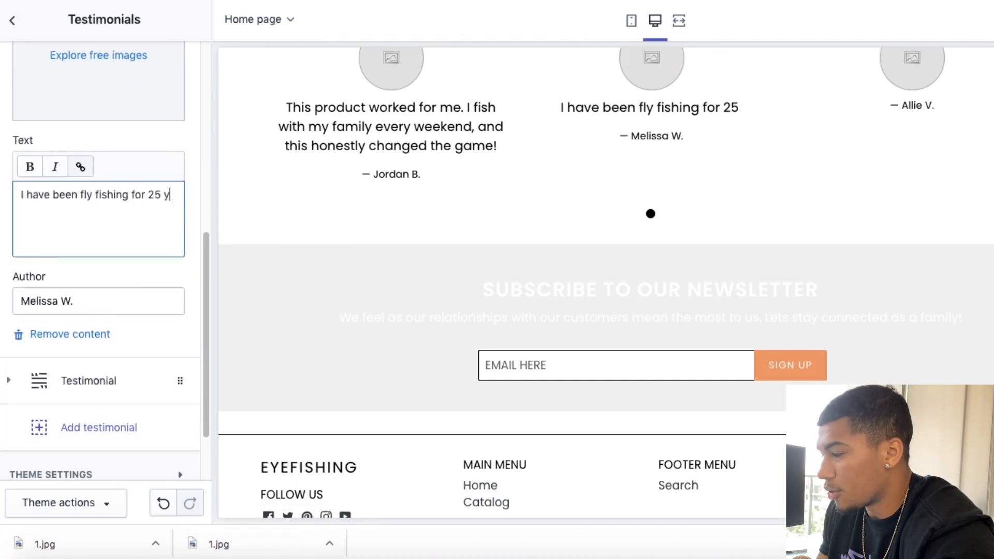
type("s suc")
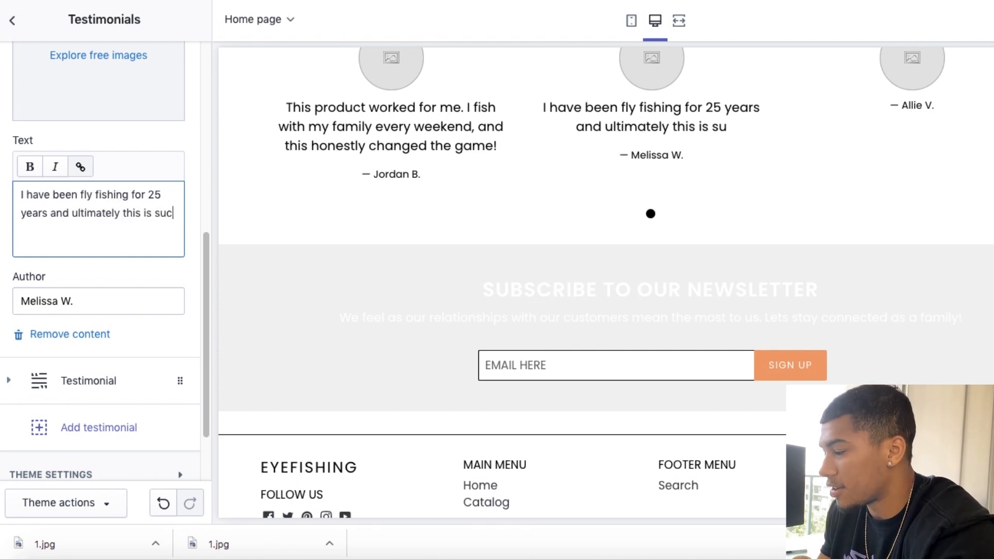
type("h a hack but such a tm")
key("BackSpace")
type("imer")
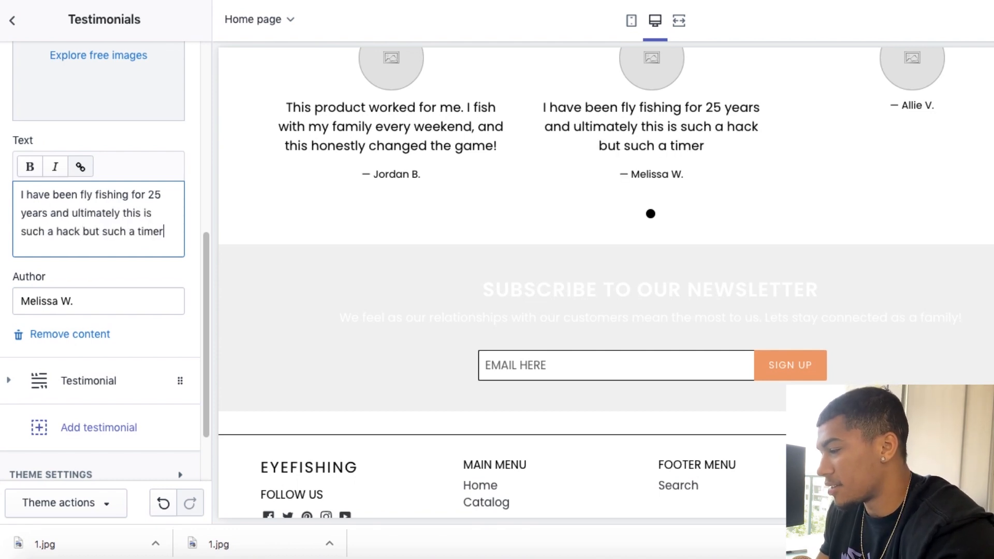
type(" saver. Ended upbu")
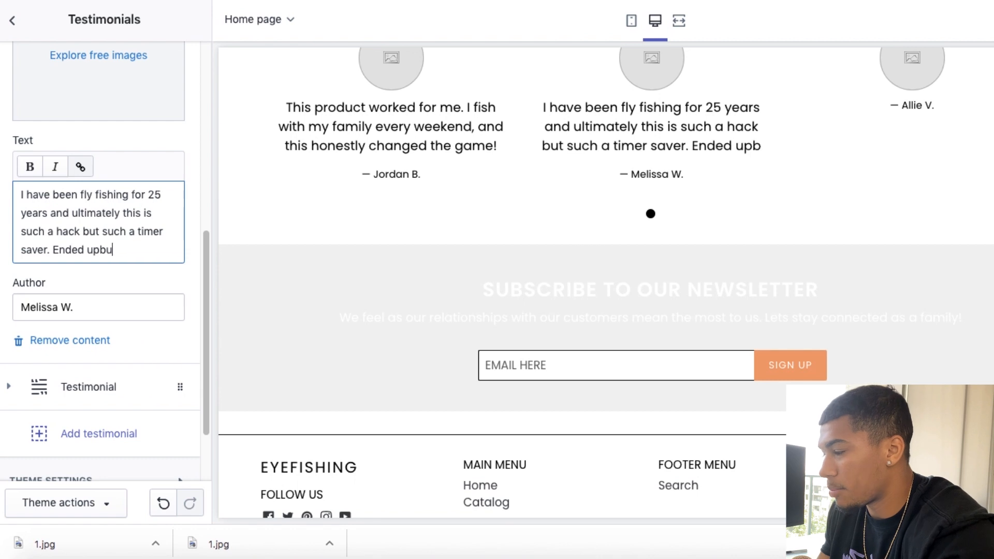
type("y")
key("BackSpace")
key("BackSpace")
key("BackSpace")
type("gu")
key("BackSpace")
key("BackSpace")
type("buying multiple!")
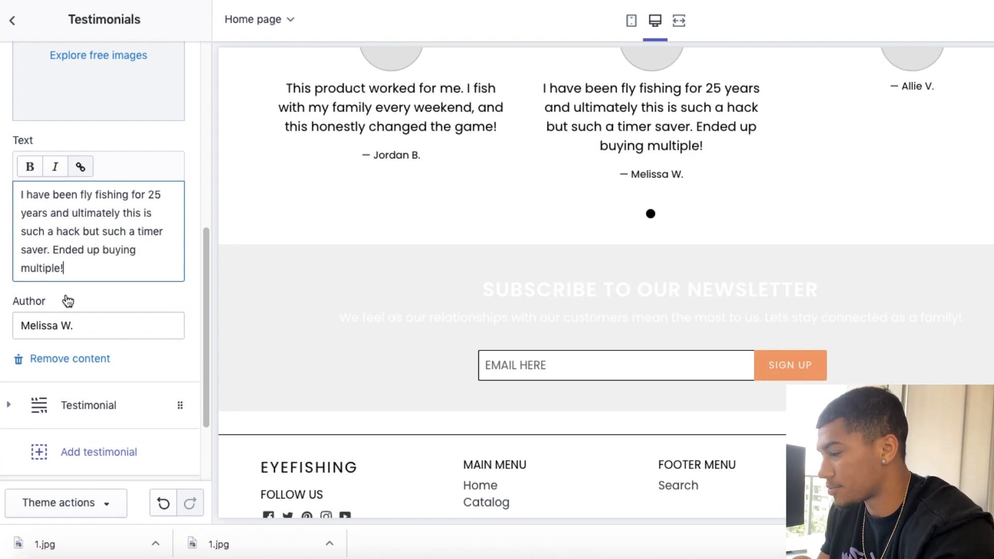
Step: Write the third testimonial as "Great product, even better quality. Great customer service as well!" and replace its author's name
left_click(88, 404)
scroll(88, 402, "up", 4)
scroll(87, 397, "down", 2)
left_click(88, 392)
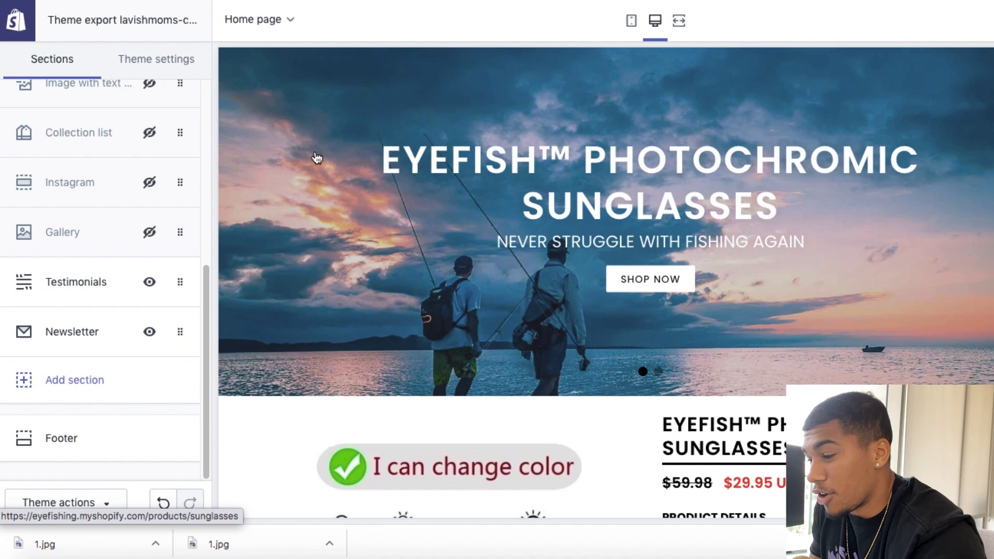
scroll(317, 158, "down", 3)
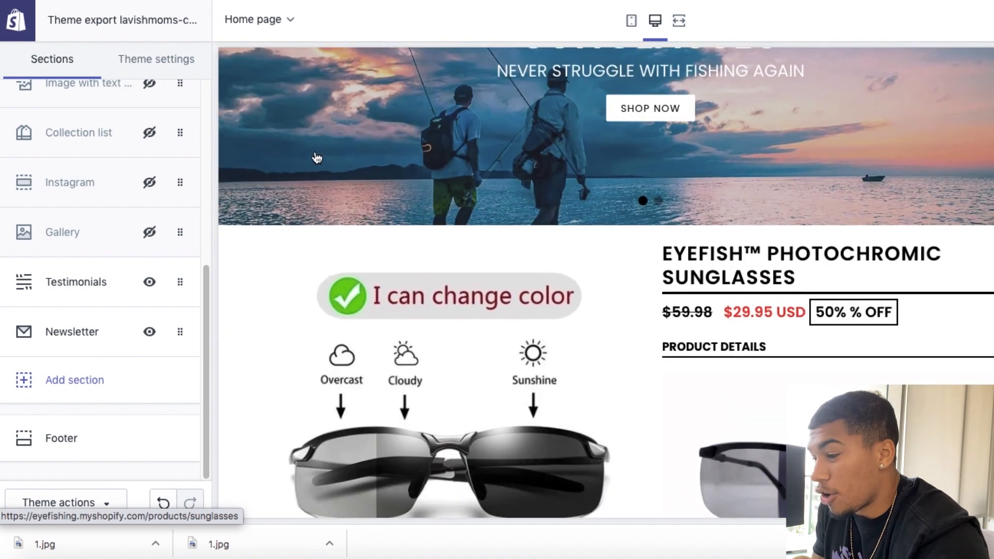
Step: Review the home page preview and the Newsletter section's heading, subheading, name display and alignment settings, leaving them as they are
scroll(317, 158, "down", 10)
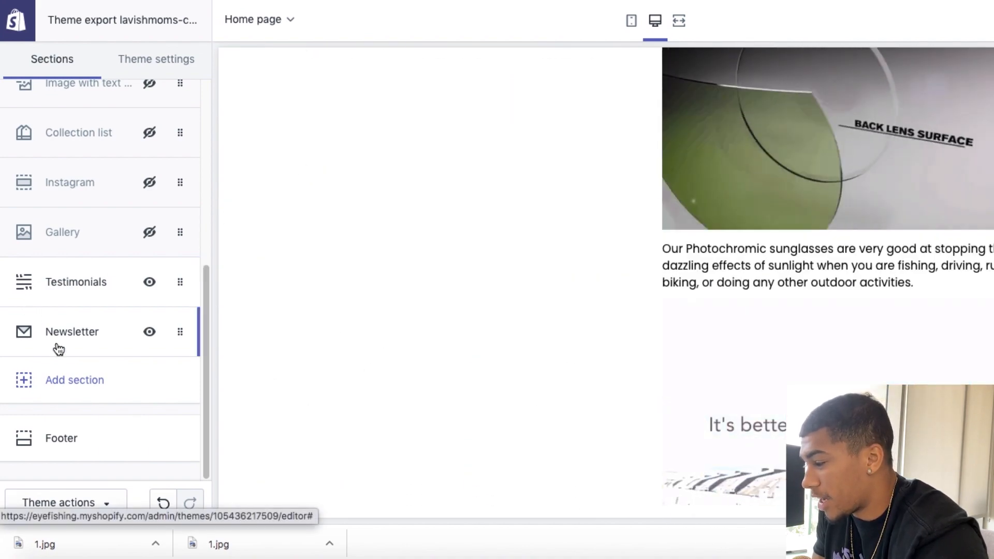
left_click(58, 348)
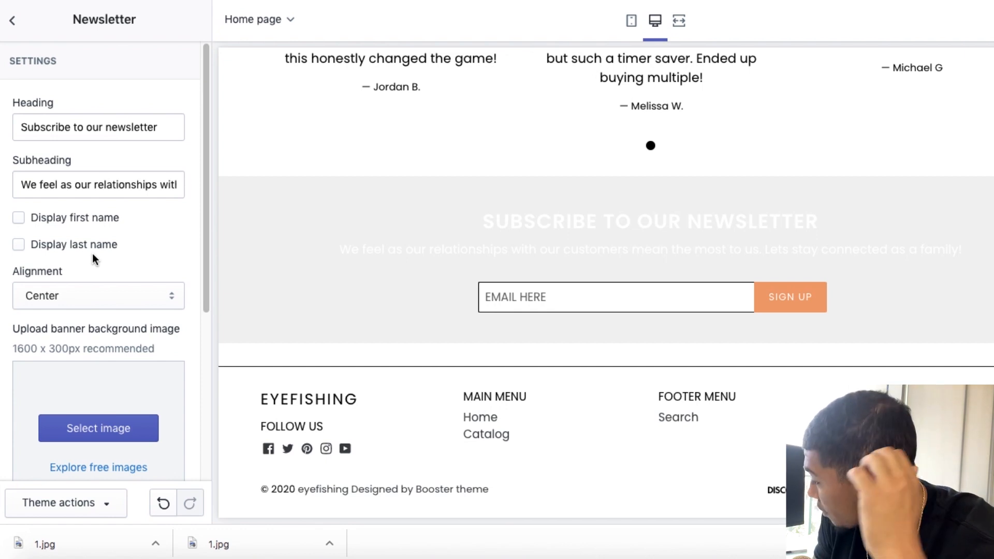
left_click(12, 20)
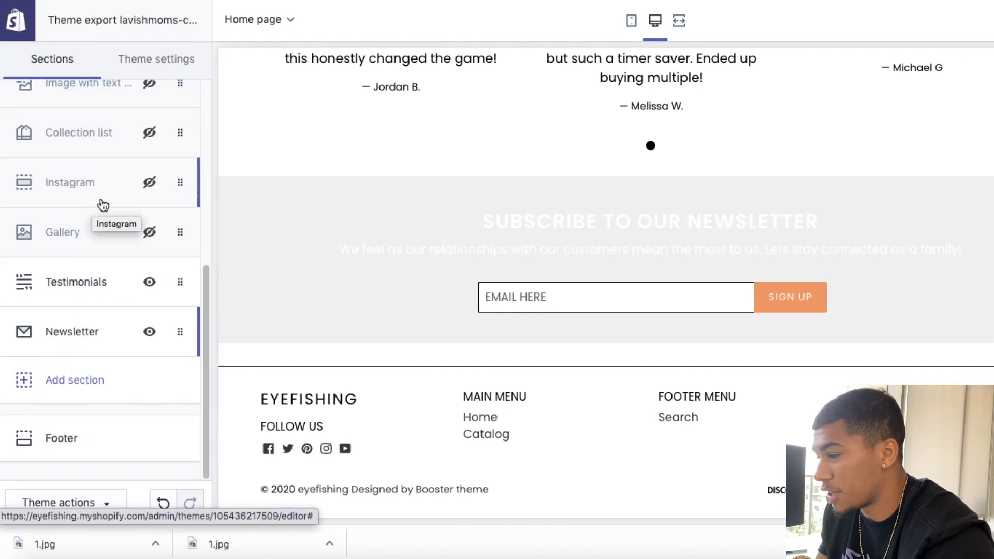
scroll(169, 195, "up", 6)
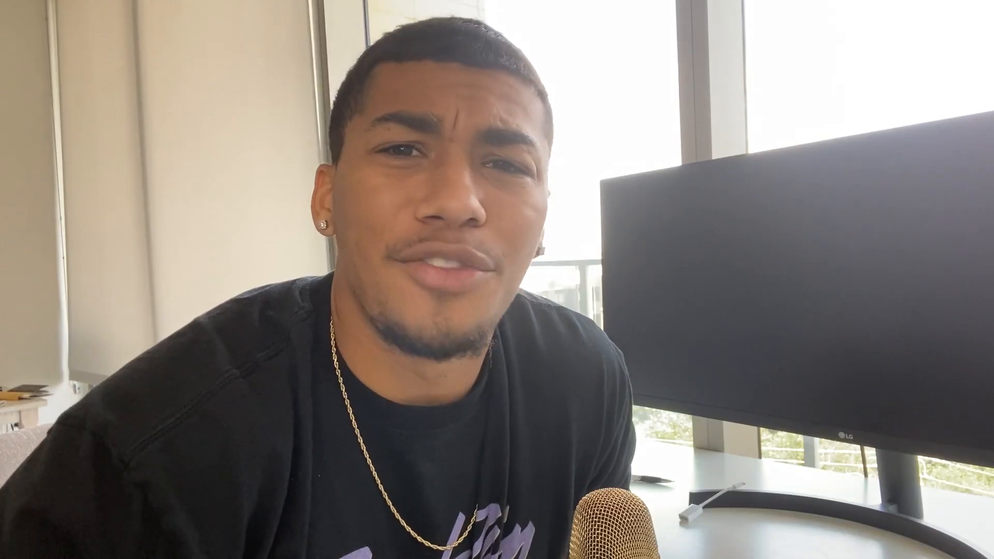
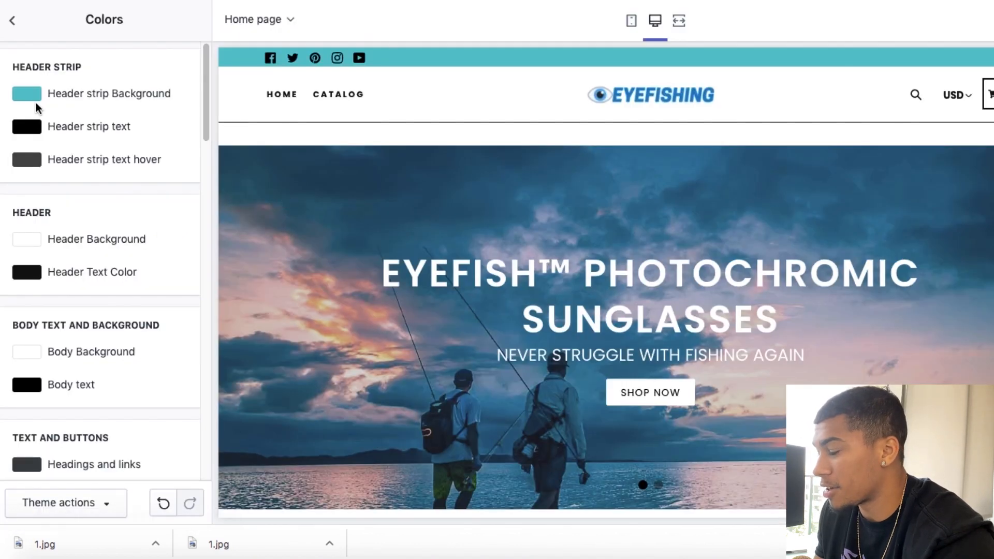
Step: Set the Header strip Background color to #007DC5
left_click(30, 97)
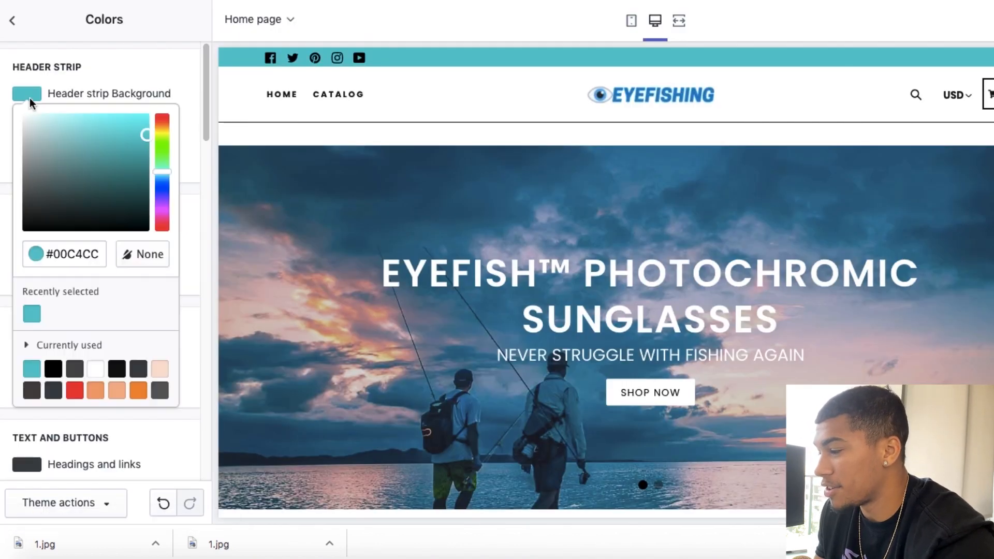
triple_click(73, 257)
type("#007DC5")
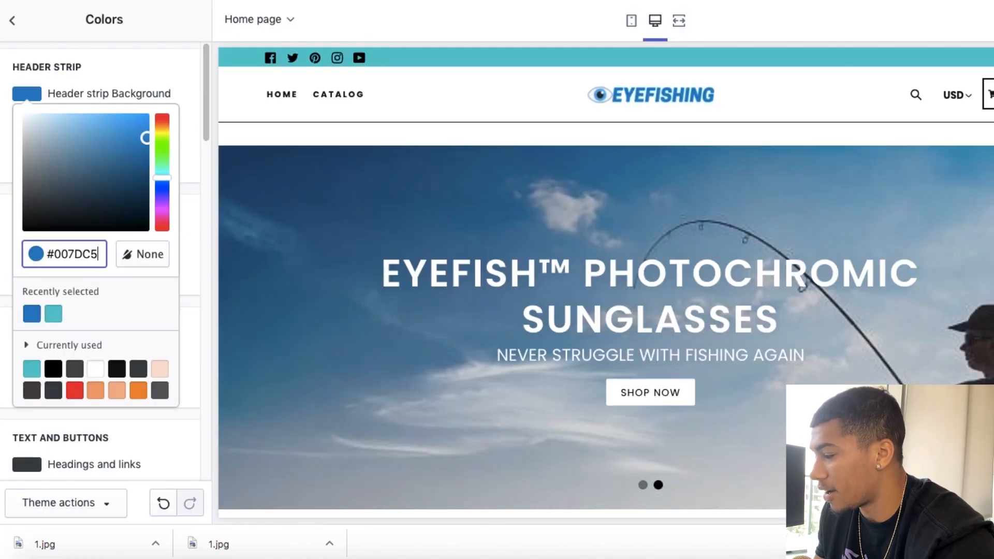
left_click(172, 66)
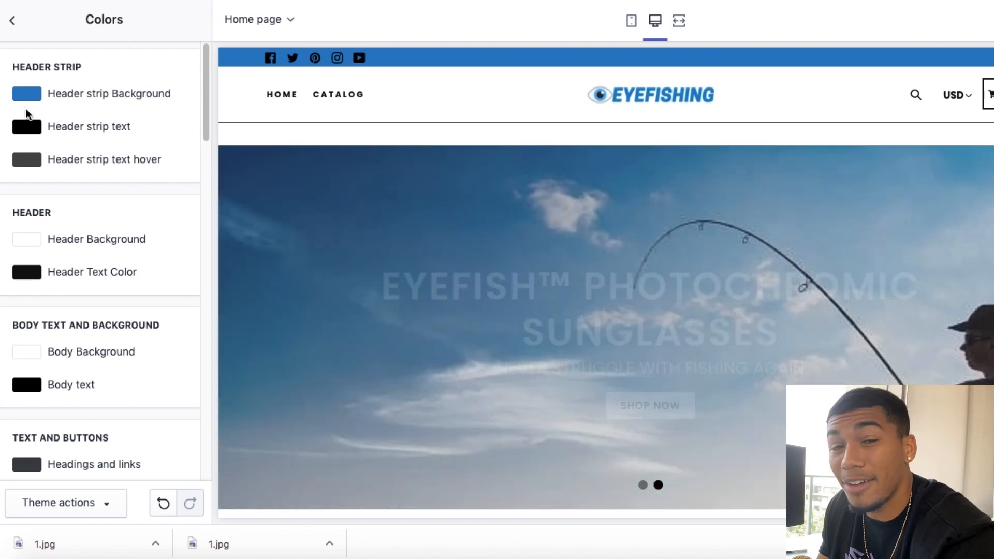
Step: Set the Mega-menu links hover color to the same blue as the header strip background, #007DC5
scroll(345, 168, "down", 7)
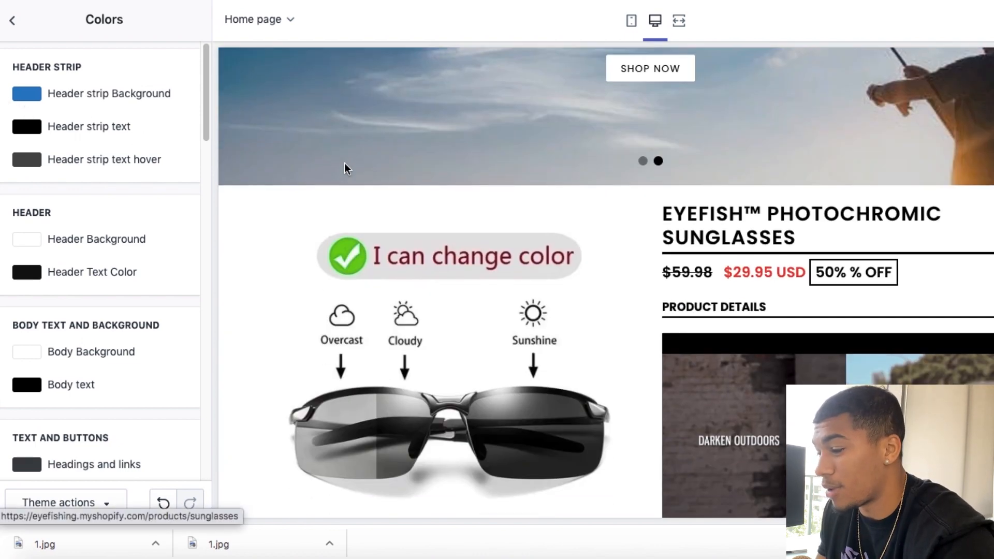
scroll(92, 161, "down", 2)
scroll(92, 160, "down", 3)
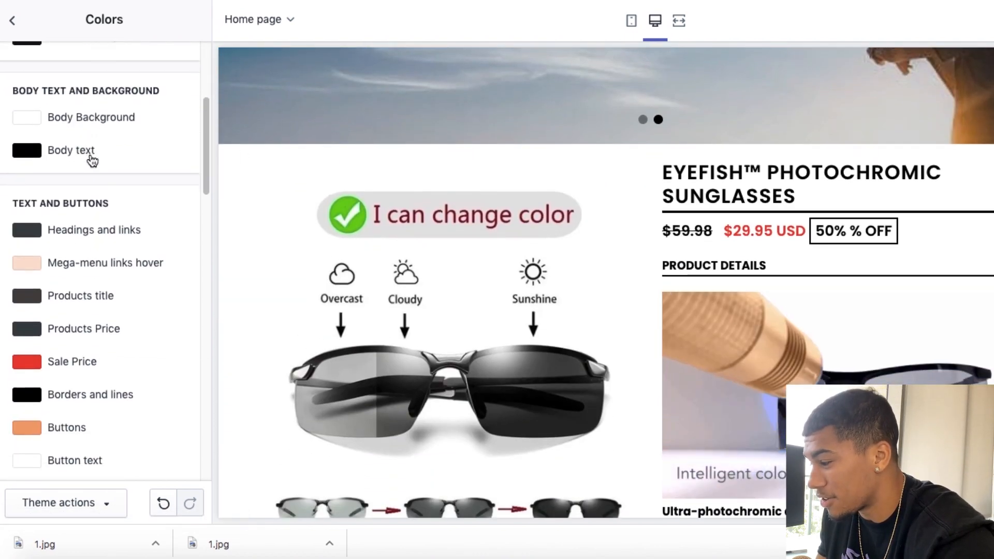
scroll(53, 342, "up", 5)
left_click(27, 93)
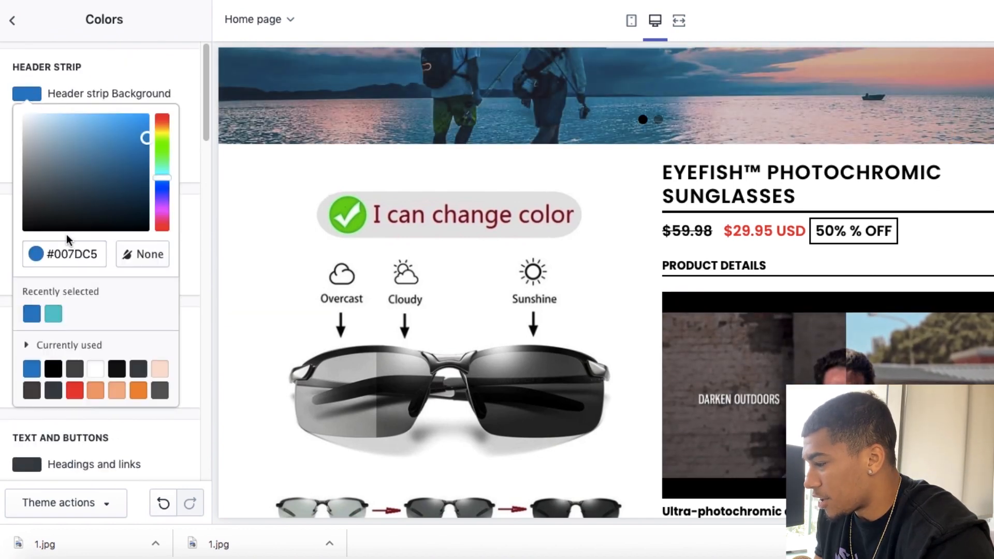
scroll(201, 183, "down", 5)
scroll(202, 181, "down", 10)
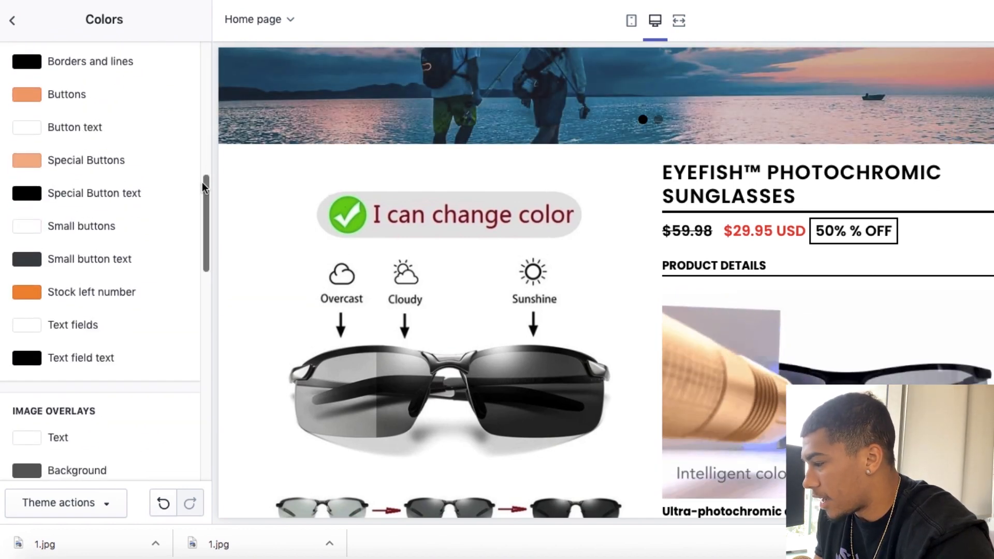
scroll(113, 256, "up", 15)
scroll(58, 280, "down", 5)
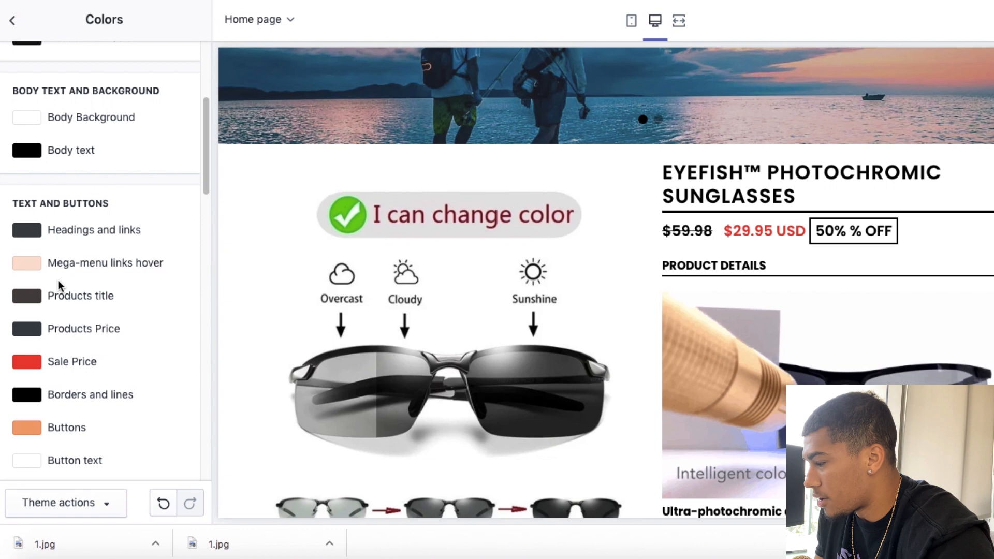
left_click(27, 264)
type("#007DC5")
Step: Set the Sale Price color to the brand blue #007DC5
scroll(33, 163, "down", 10)
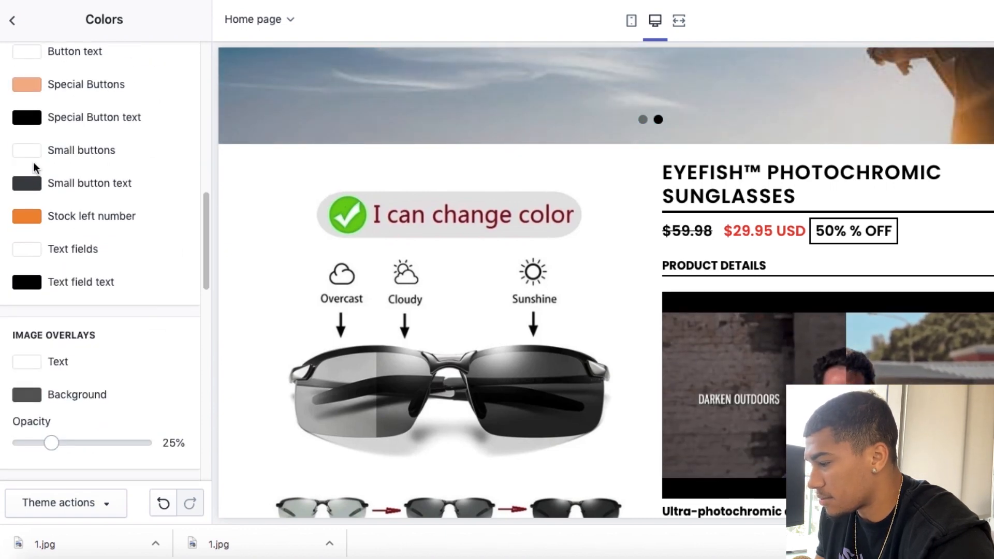
scroll(34, 163, "up", 12)
scroll(33, 163, "down", 4)
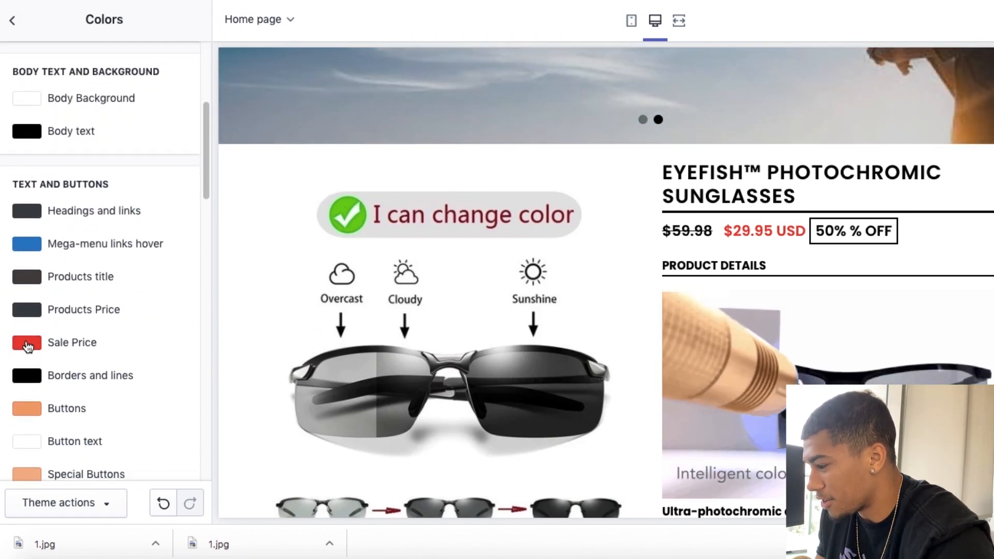
left_click(33, 351)
scroll(74, 383, "down", 5)
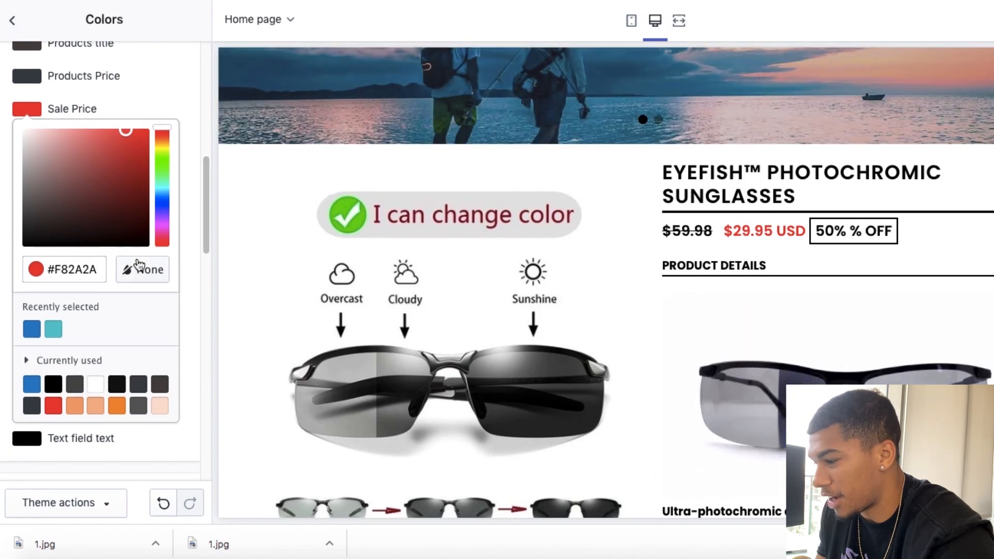
double_click(72, 269)
type("#007DC5")
left_click(193, 242)
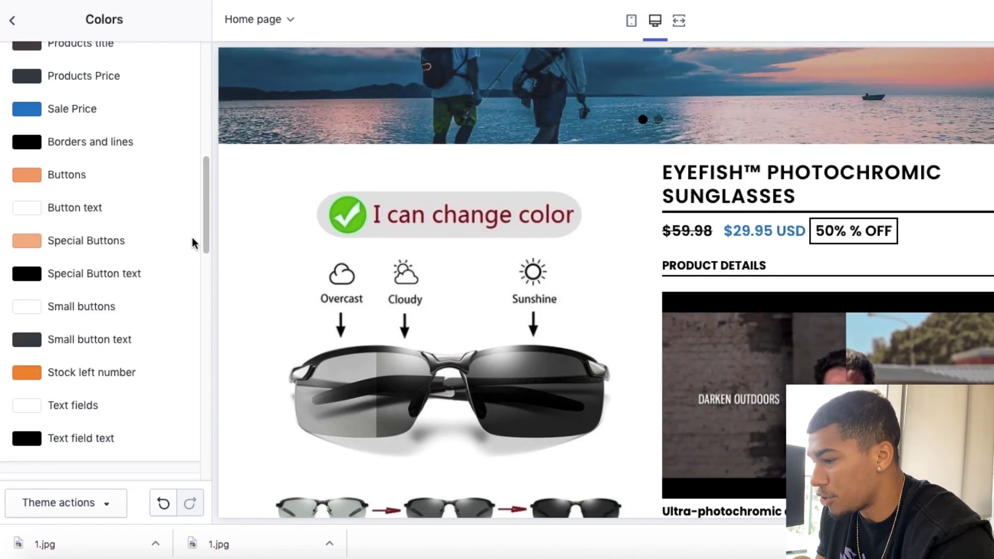
Step: Set both the Buttons and the Special Buttons colors to the brand blue #007DC5
scroll(116, 223, "down", 4)
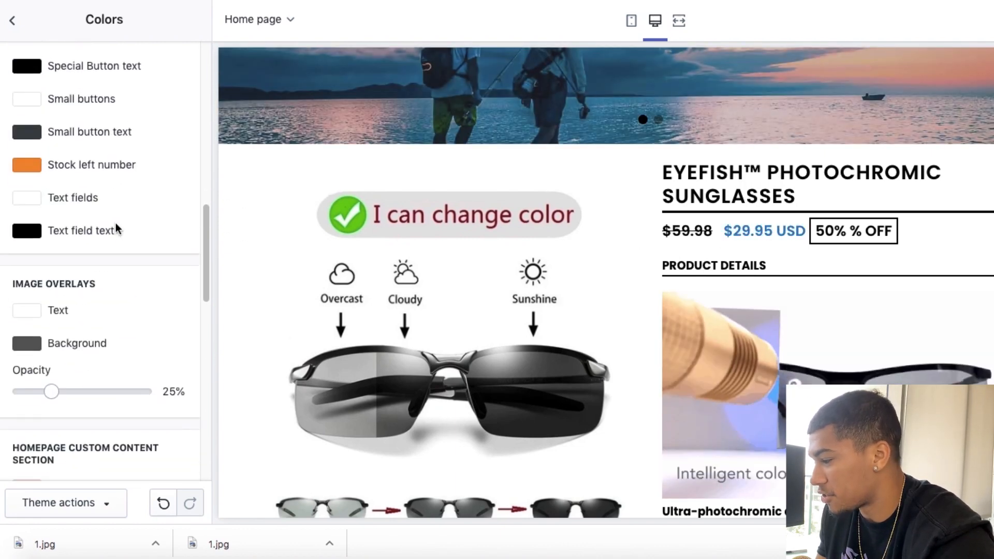
scroll(116, 223, "up", 5)
left_click(26, 146)
left_click(61, 306)
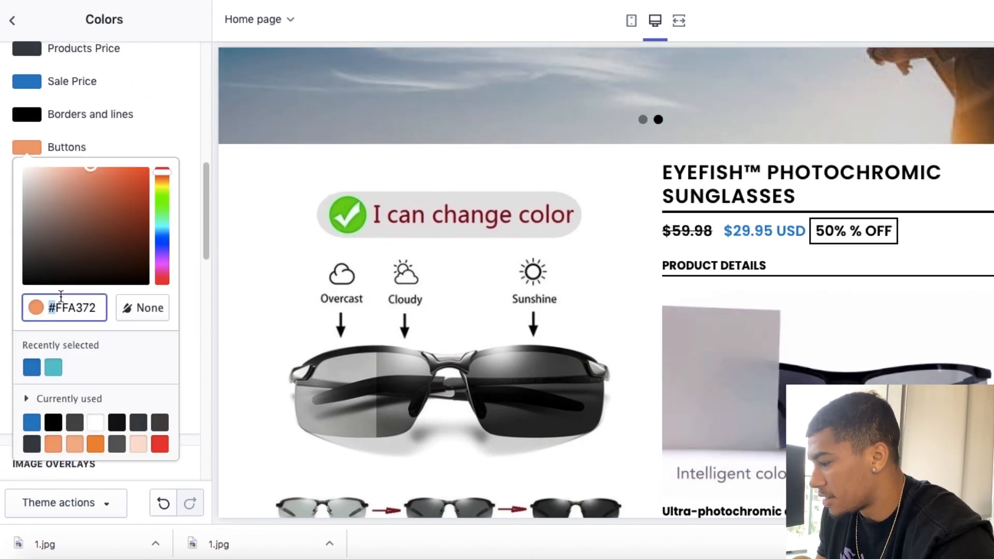
key("super+a")
type("#007DC5")
key("super+a")
left_click(27, 213)
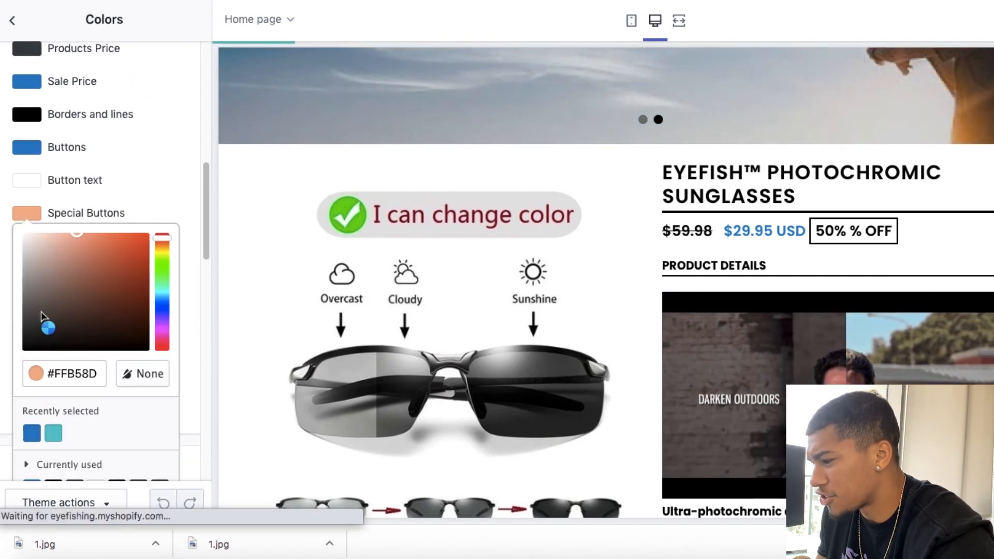
left_click(60, 373)
key("super+a")
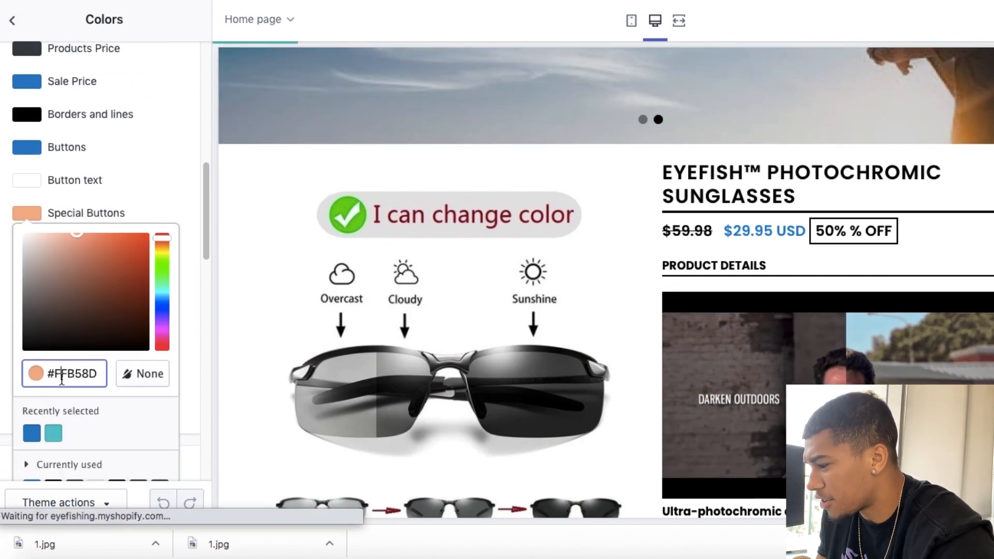
type("#007DC5")
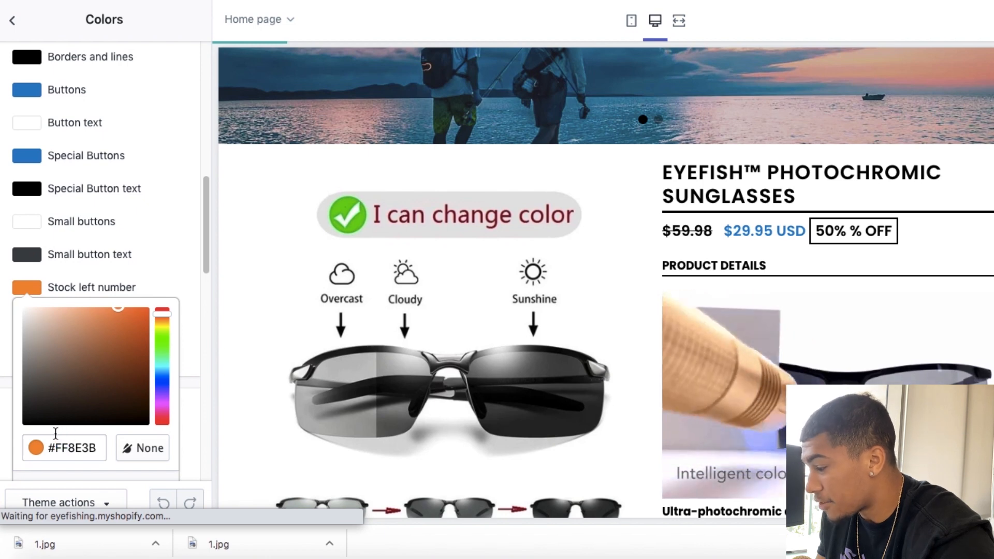
Step: Set the Stock left number color and the Homepage Custom Content Section background color to #007DC5
left_click(60, 448)
key("super+a")
type("#007DC5")
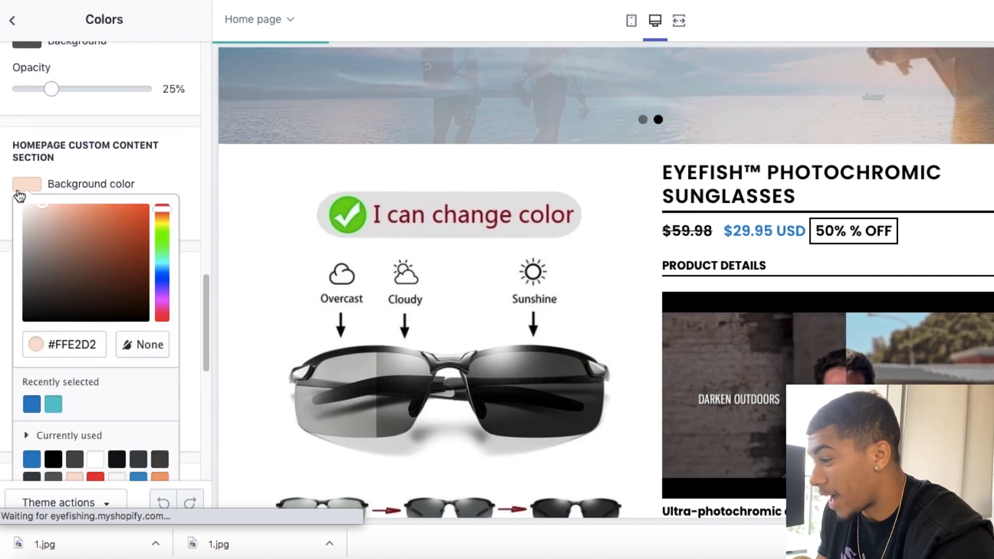
left_click(60, 344)
key("super+a")
type("#007DC5")
left_click(187, 272)
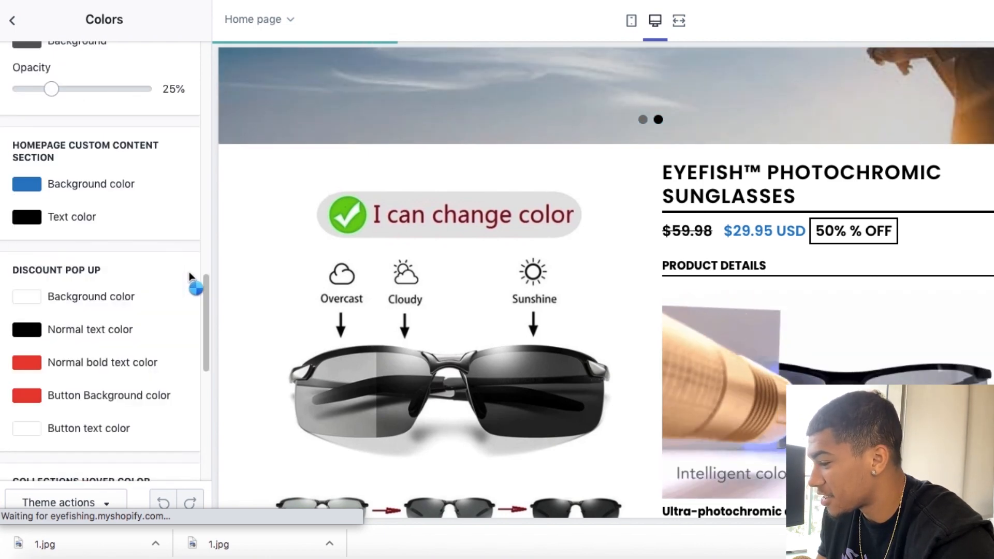
Step: Set the Image Overlays text color to #282828 and check it on the newsletter section in the preview
scroll(193, 281, "down", 10)
scroll(370, 269, "down", 5)
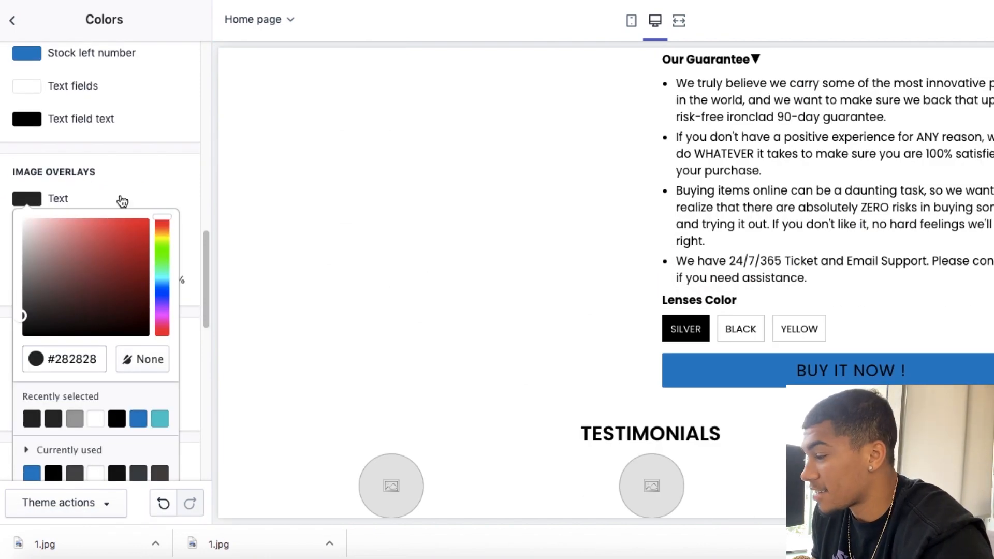
scroll(122, 201, "down", 3)
scroll(352, 317, "down", 10)
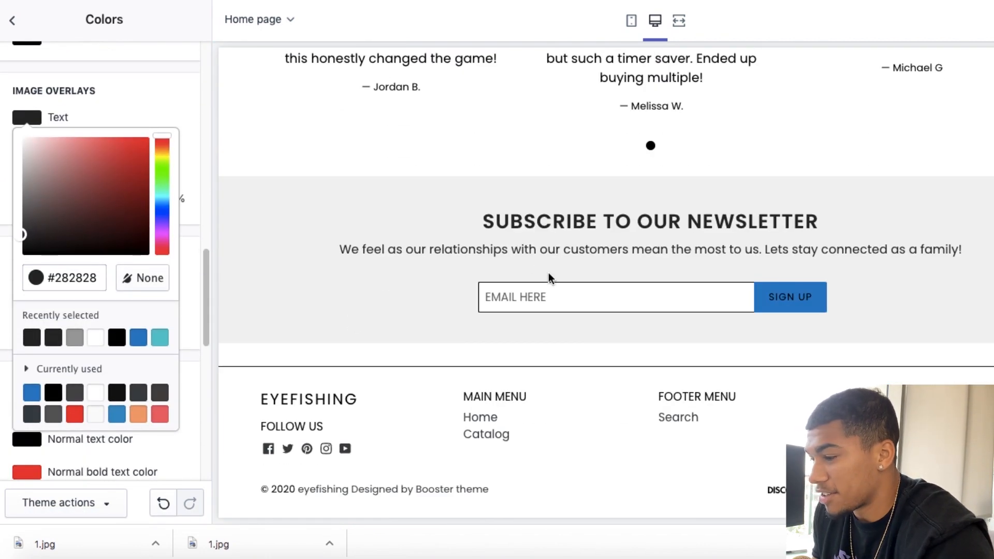
left_click(170, 71)
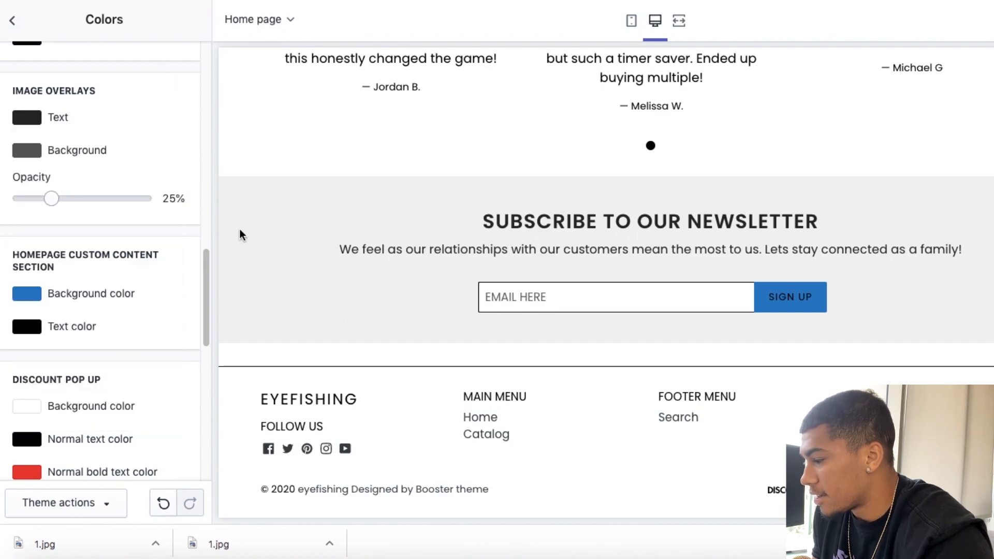
Step: Review the recolored home page from the header to the footer and save the theme
scroll(369, 288, "down", 1)
scroll(369, 290, "up", 20)
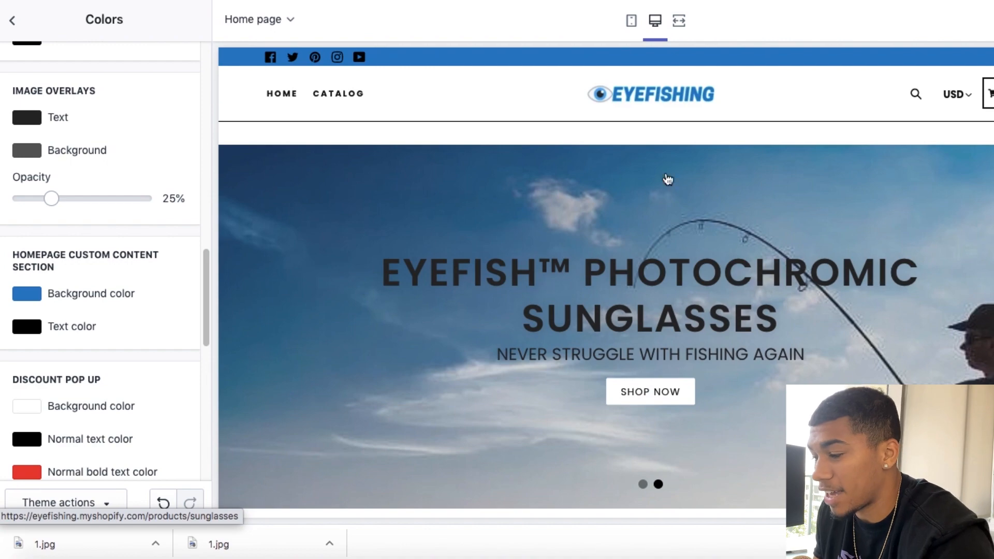
scroll(668, 322, "down", 15)
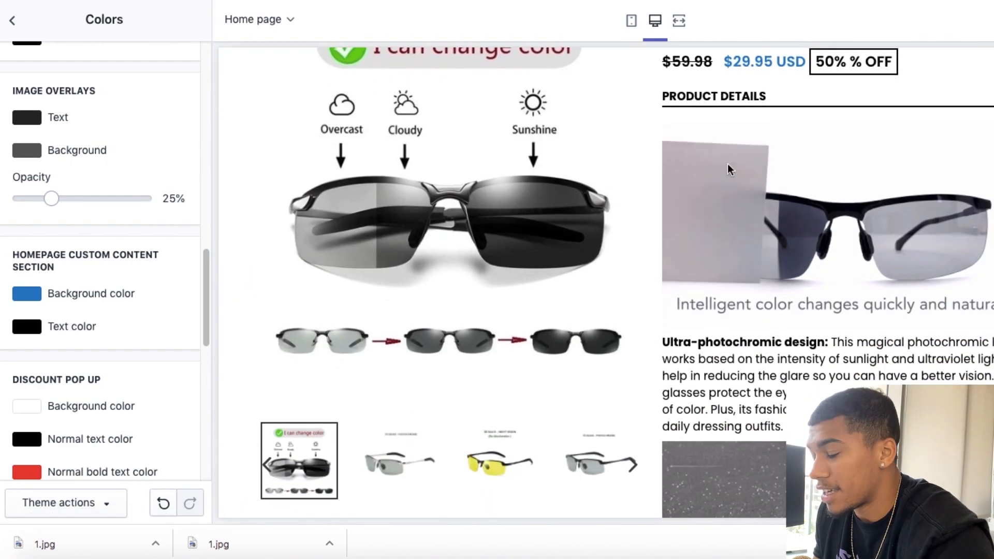
scroll(787, 332, "down", 20)
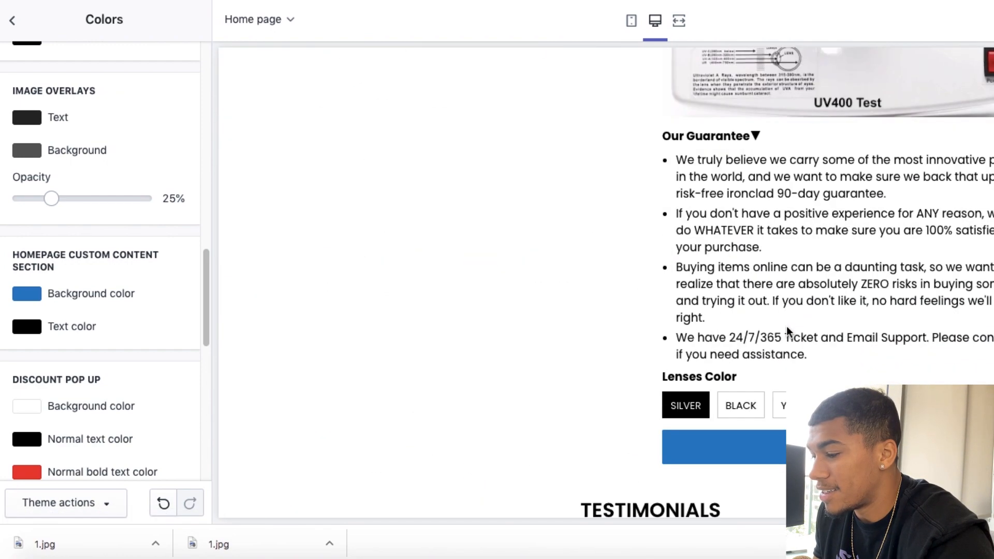
scroll(568, 136, "up", 5)
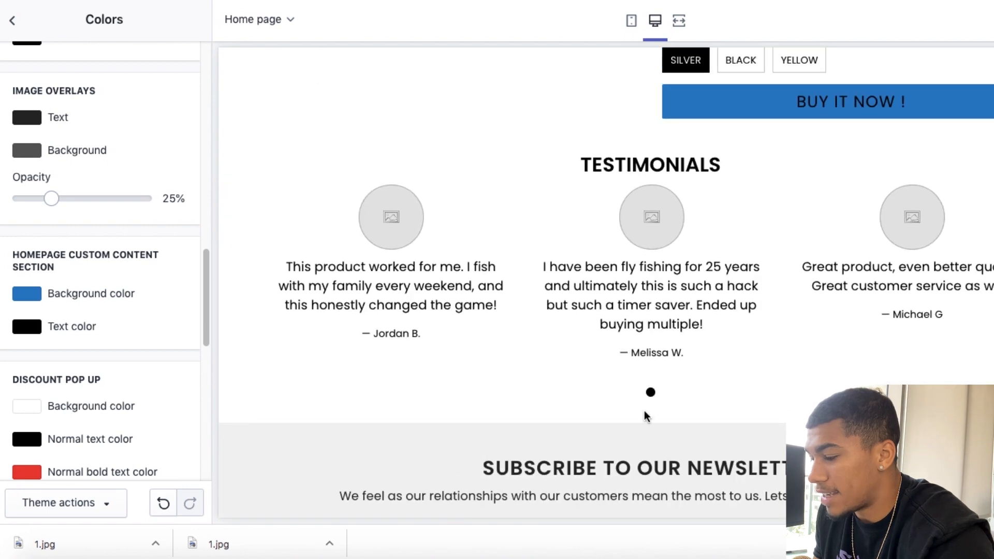
scroll(645, 416, "down", 5)
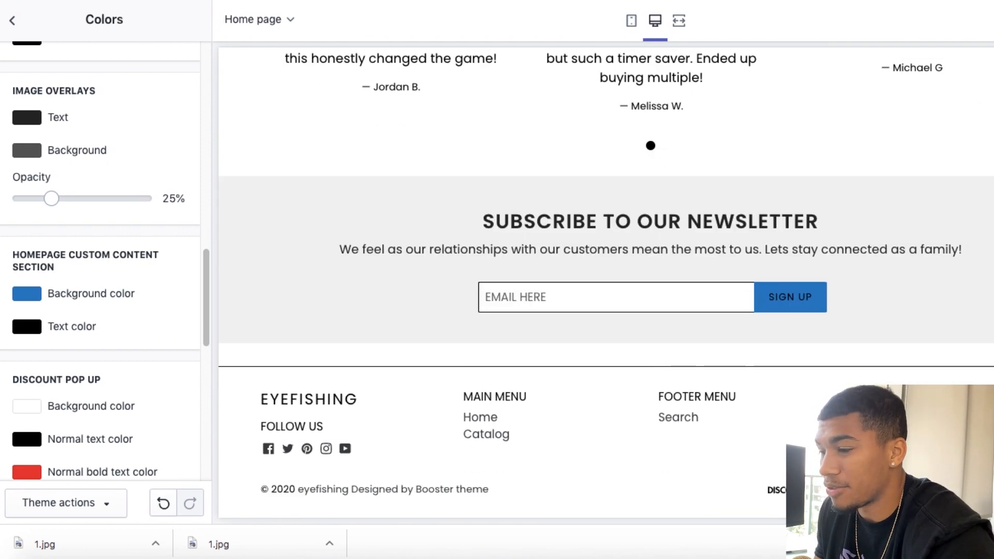
key("super+s")
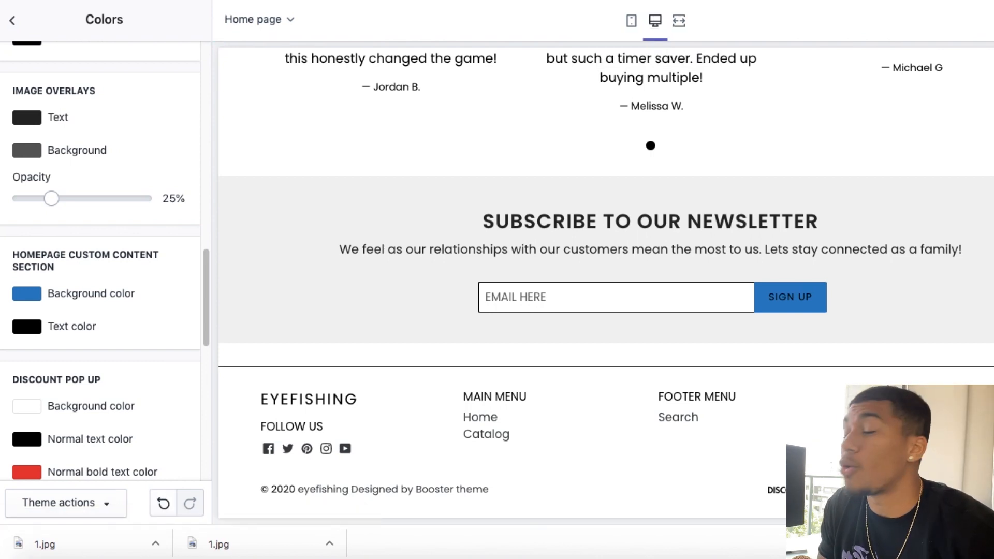
Step: Open the theme's typography settings and set the Main Menu font to Open Sans Bold
left_click(6, 20)
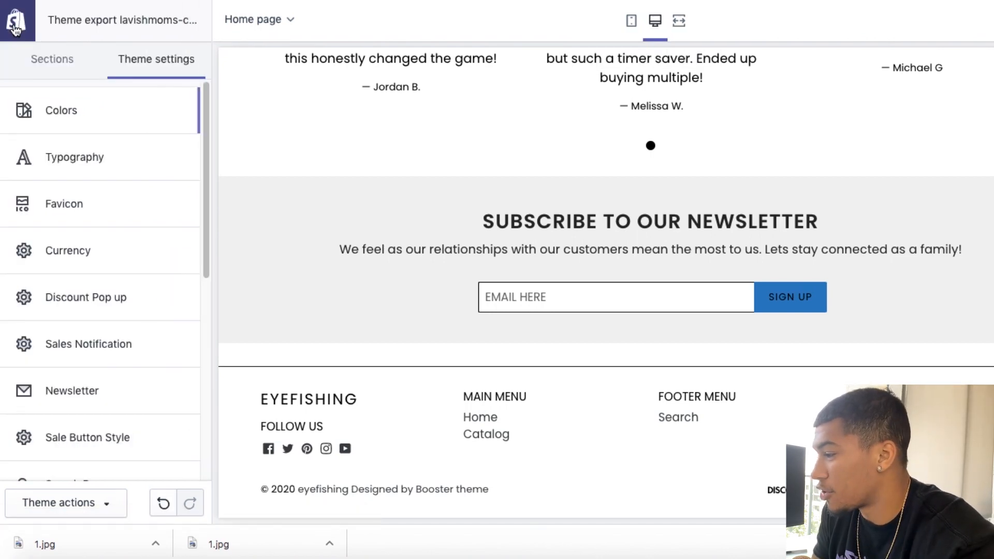
left_click(94, 166)
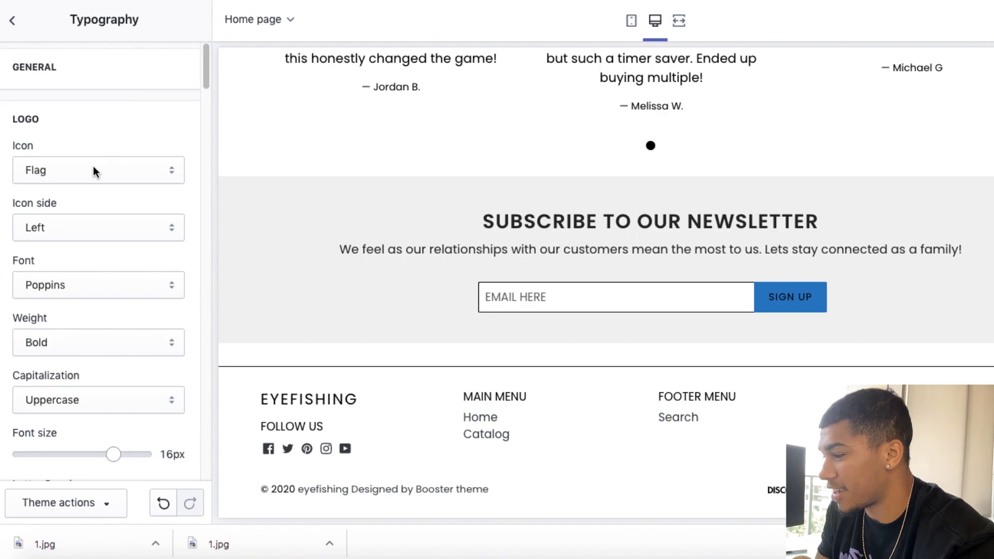
scroll(502, 213, "up", 15)
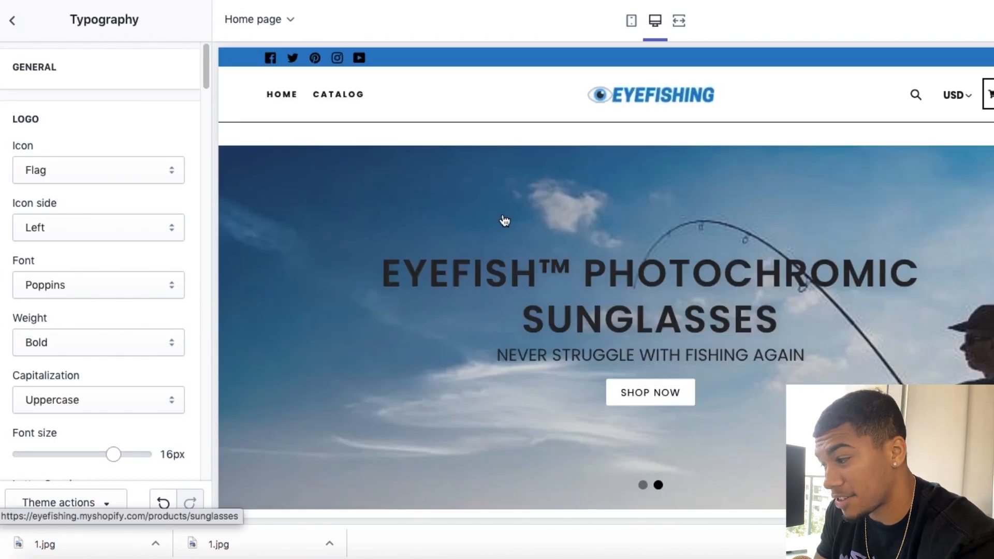
scroll(111, 116, "down", 9)
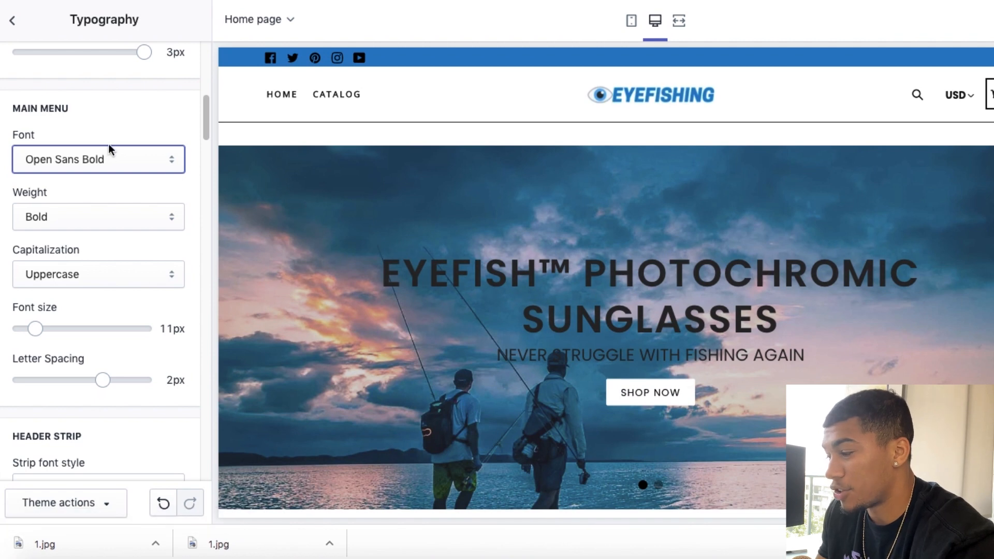
Step: Set the Header Strip's strip font style to Open Sans Bold
scroll(199, 154, "down", 2)
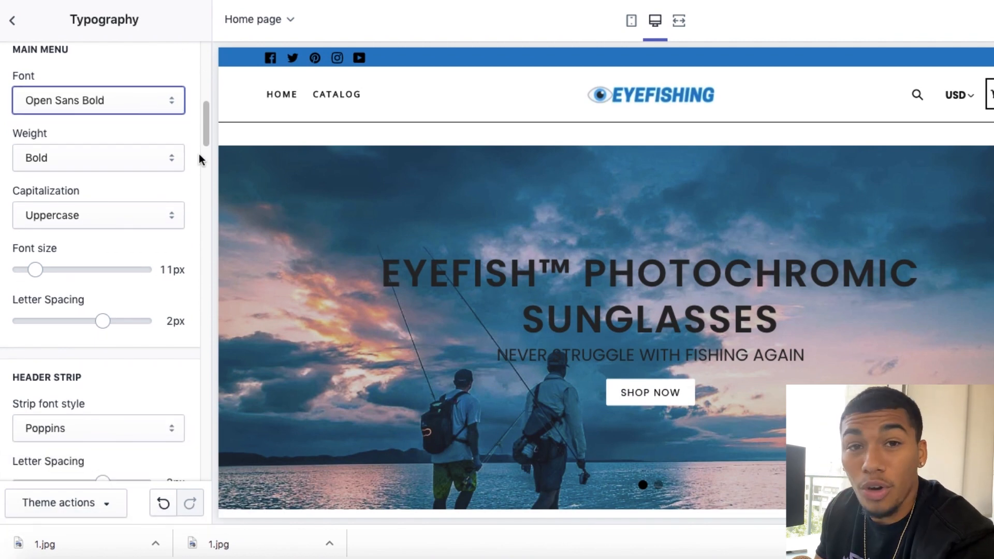
scroll(199, 154, "down", 2)
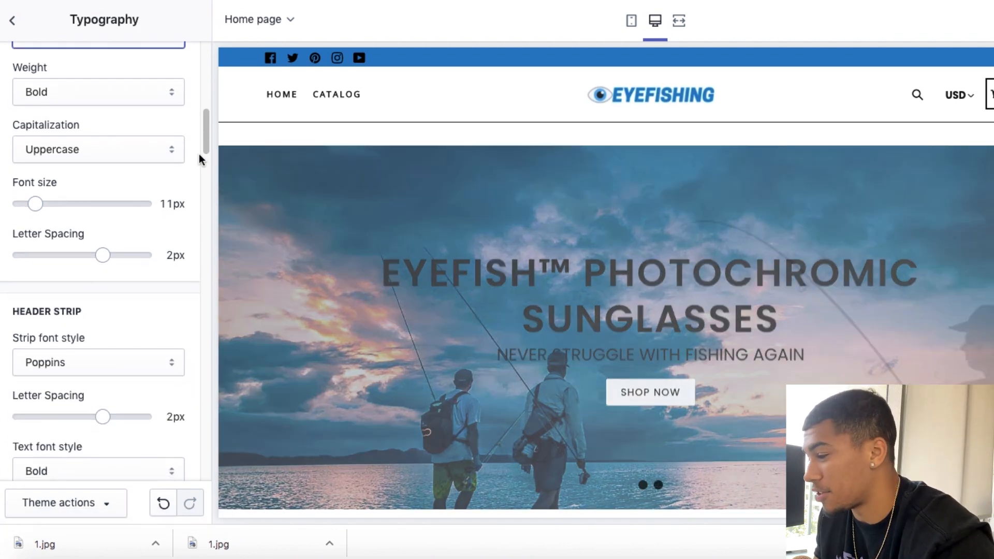
scroll(199, 154, "down", 3)
left_click(105, 262)
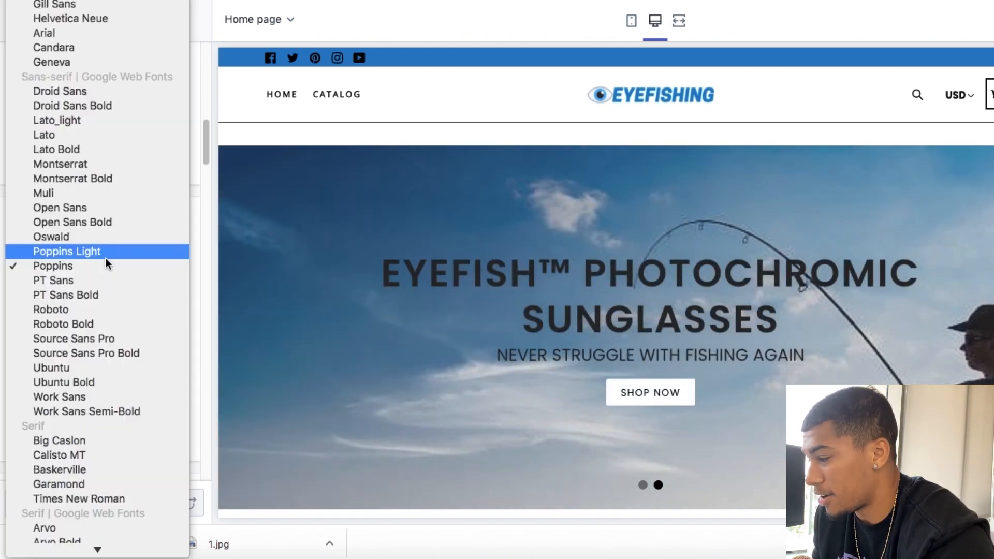
left_click(95, 223)
scroll(421, 274, "down", 10)
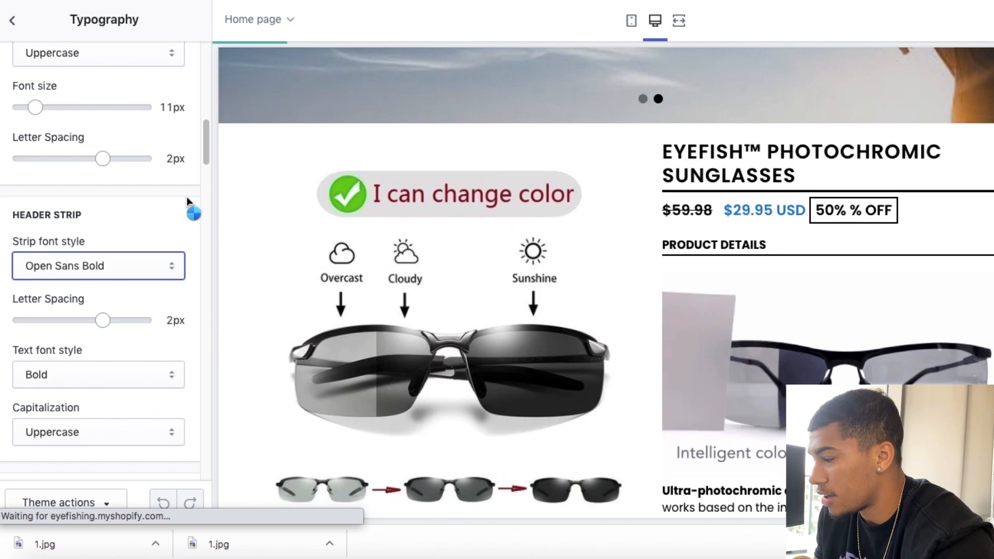
Step: Set the Headings font and the Subheading's heading font style to Open Sans Bold
scroll(186, 197, "down", 10)
left_click(147, 143)
left_click(109, 112)
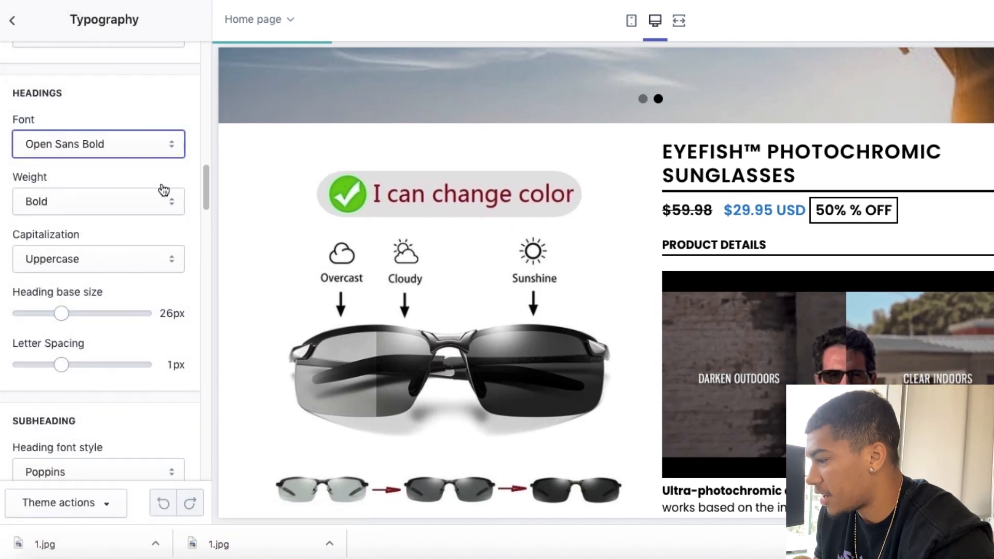
scroll(164, 187, "down", 7)
left_click(129, 118)
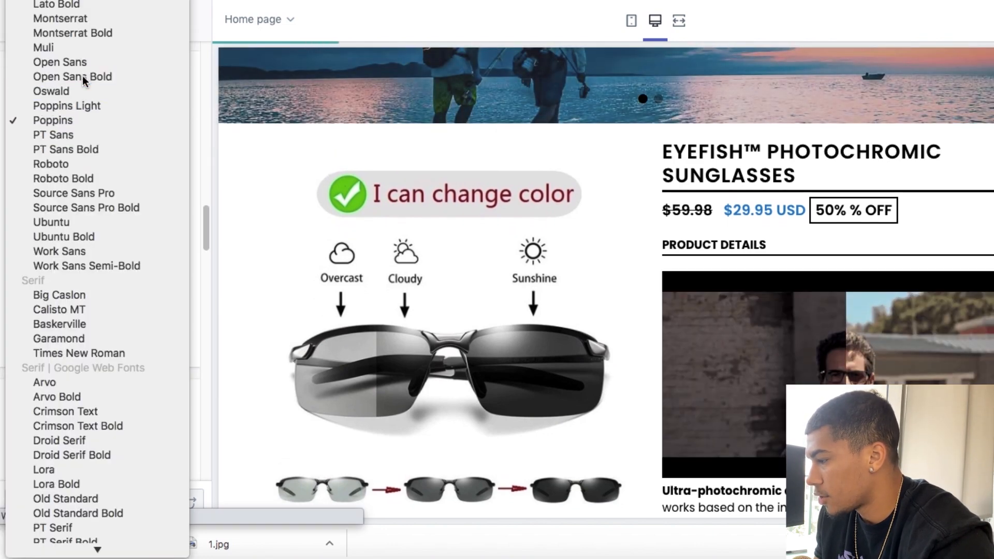
left_click(82, 75)
Step: Set the title font in the section above Body Text and the Body Text font to Open Sans Bold
scroll(188, 188, "down", 7)
left_click(124, 114)
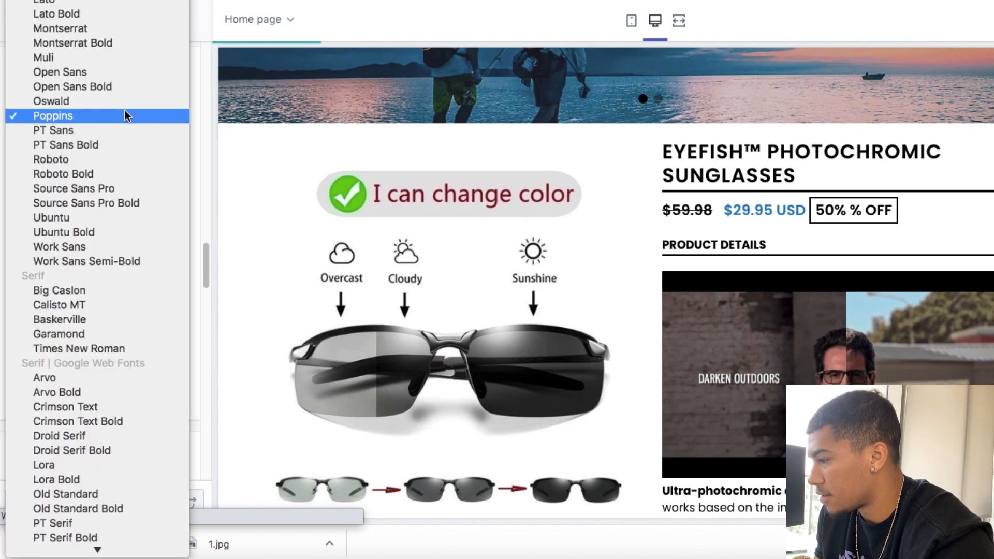
left_click(99, 87)
scroll(102, 184, "down", 3)
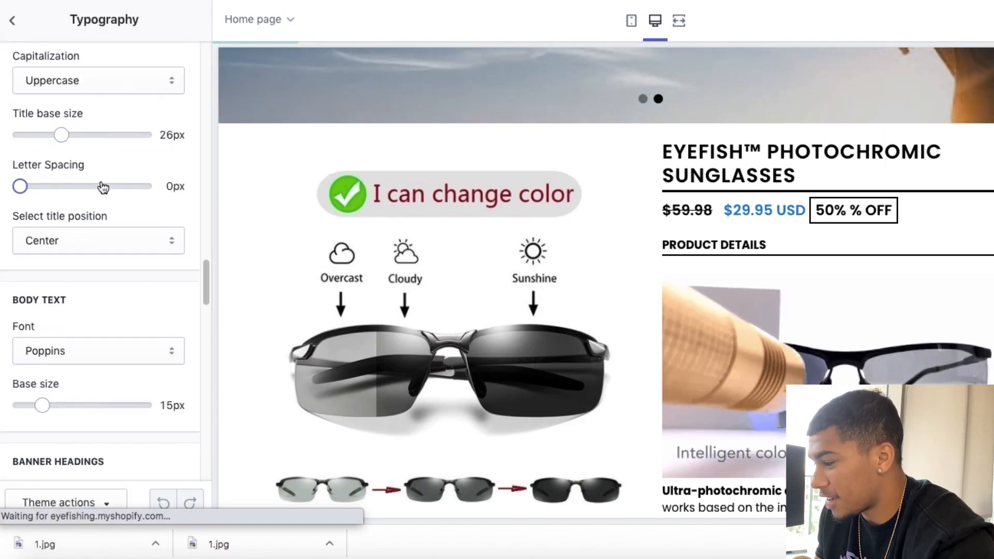
left_click(85, 357)
left_click(79, 320)
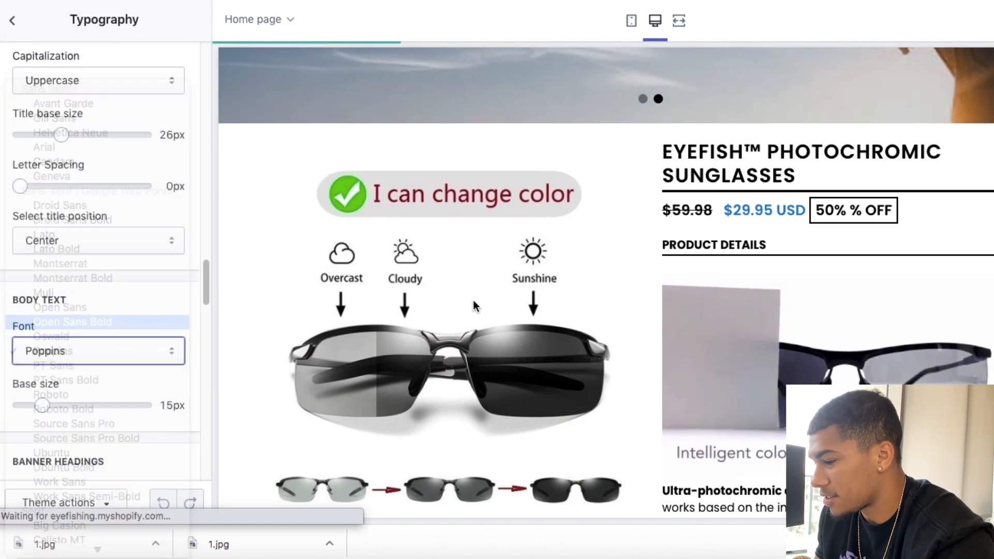
Step: Find the Timer Font settings further down the typography options and set the timer font style to Open Sans Bold
scroll(518, 310, "down", 4)
scroll(126, 249, "down", 10)
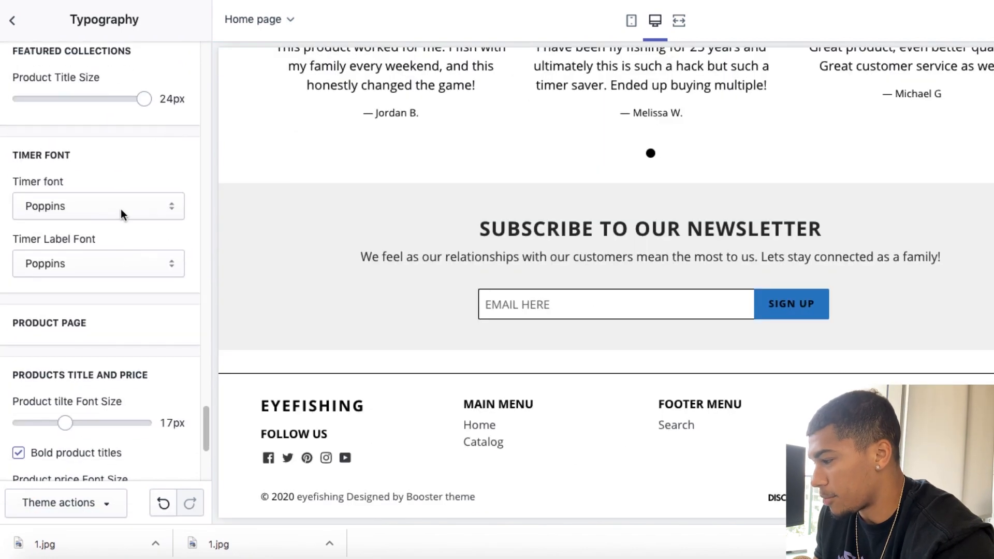
scroll(121, 209, "down", 5)
scroll(120, 208, "up", 10)
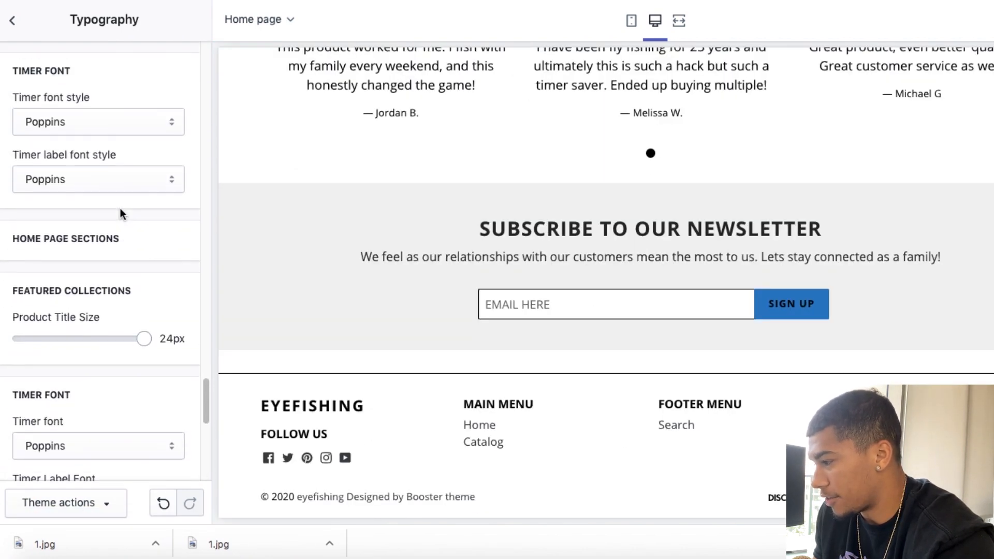
scroll(113, 135, "up", 6)
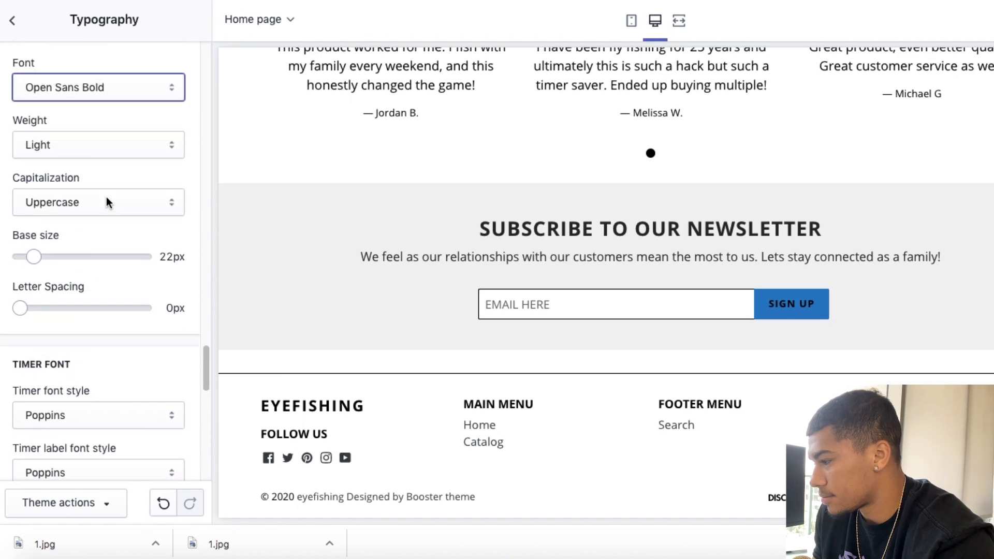
scroll(107, 197, "down", 4)
left_click(104, 235)
left_click(107, 207)
Step: Set the remaining timer fonts, including the home page Timer font and Timer Label Font, to Open Sans Bold
scroll(107, 209, "down", 6)
left_click(104, 223)
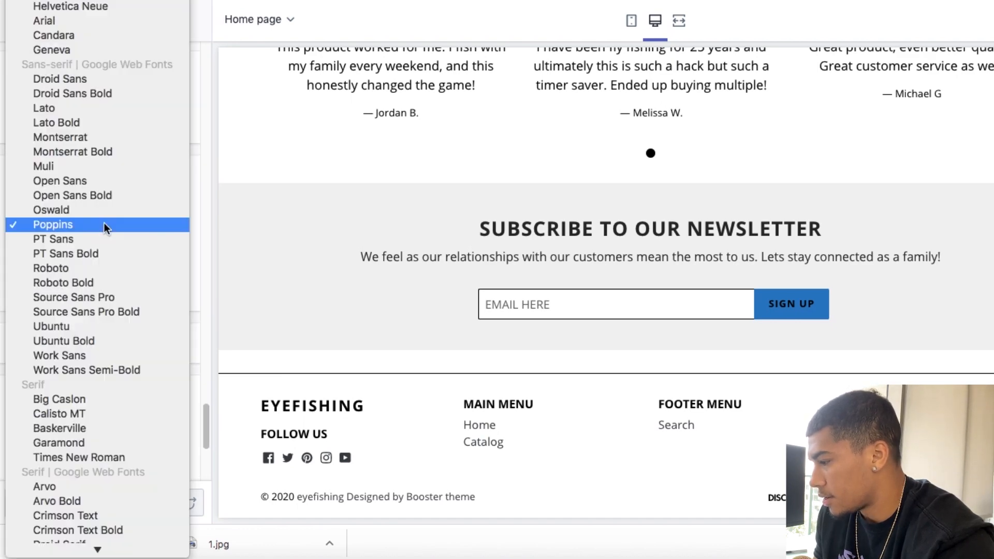
left_click(82, 198)
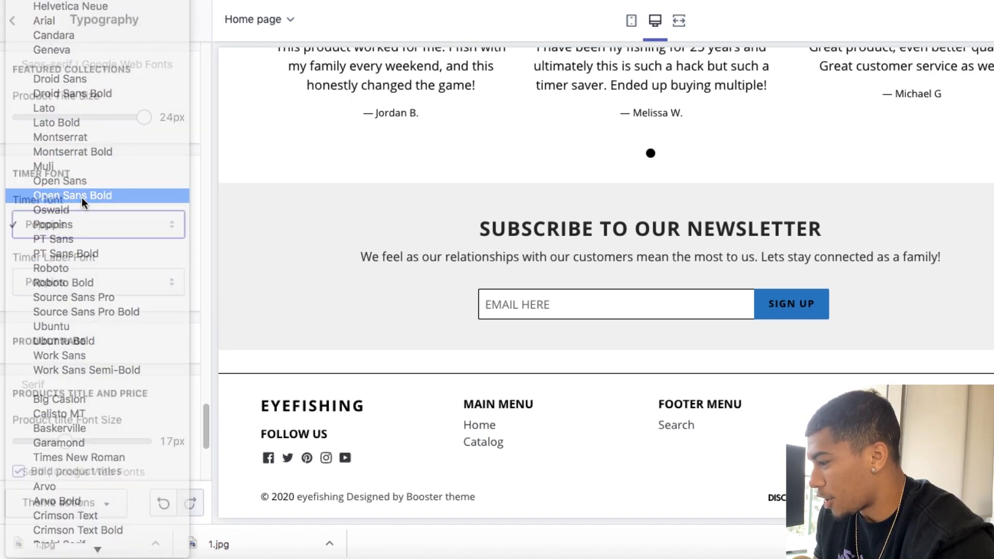
left_click(150, 280)
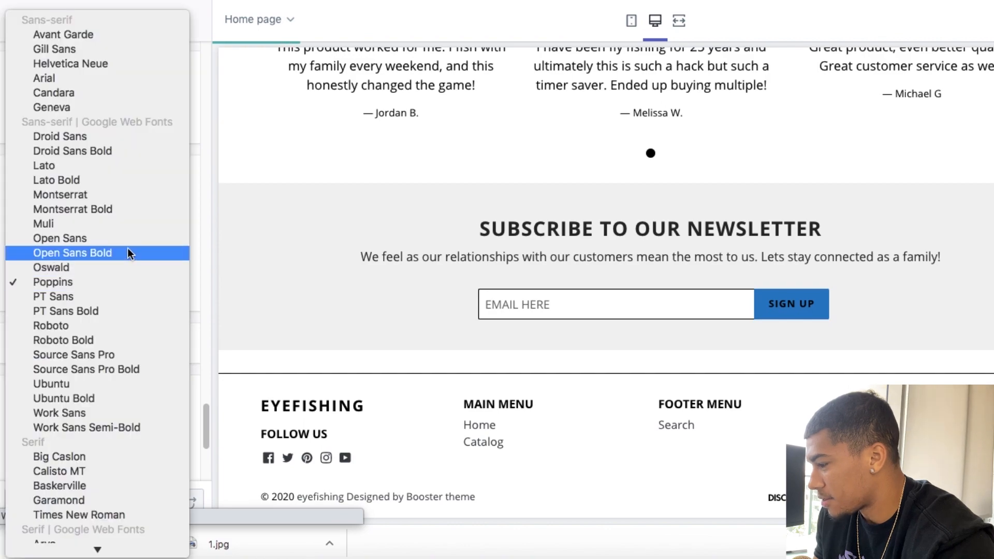
left_click(129, 253)
scroll(122, 176, "up", 3)
left_click(108, 178)
left_click(91, 160)
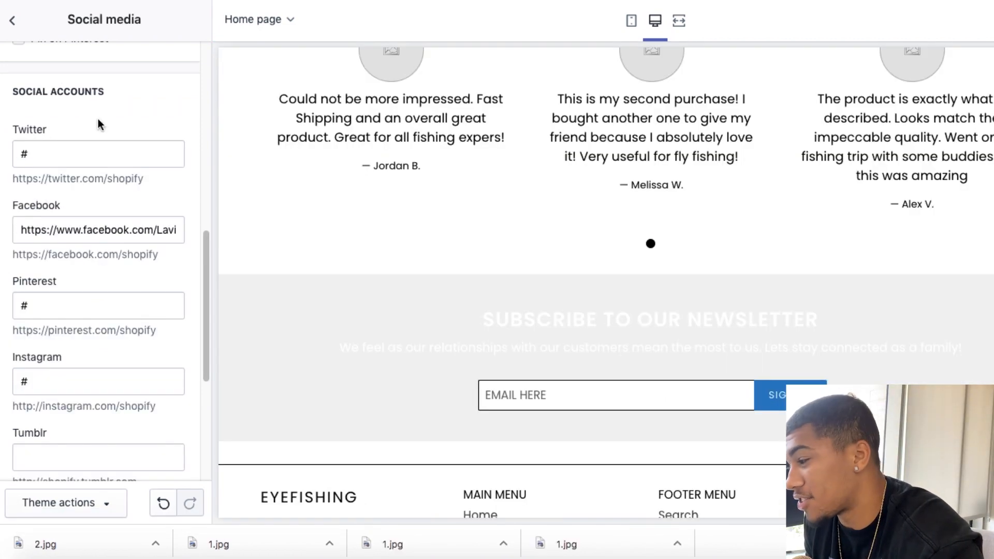
Step: Look over the social account settings and set the EyeFishing logo as the store's favicon image
scroll(98, 119, "up", 10)
scroll(98, 115, "down", 15)
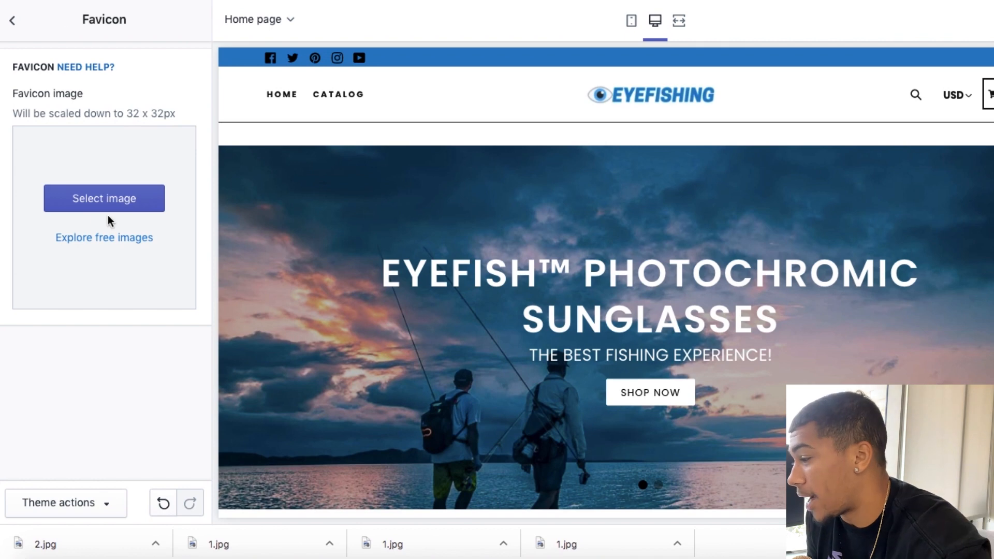
left_click(107, 206)
left_click(153, 236)
left_click(183, 500)
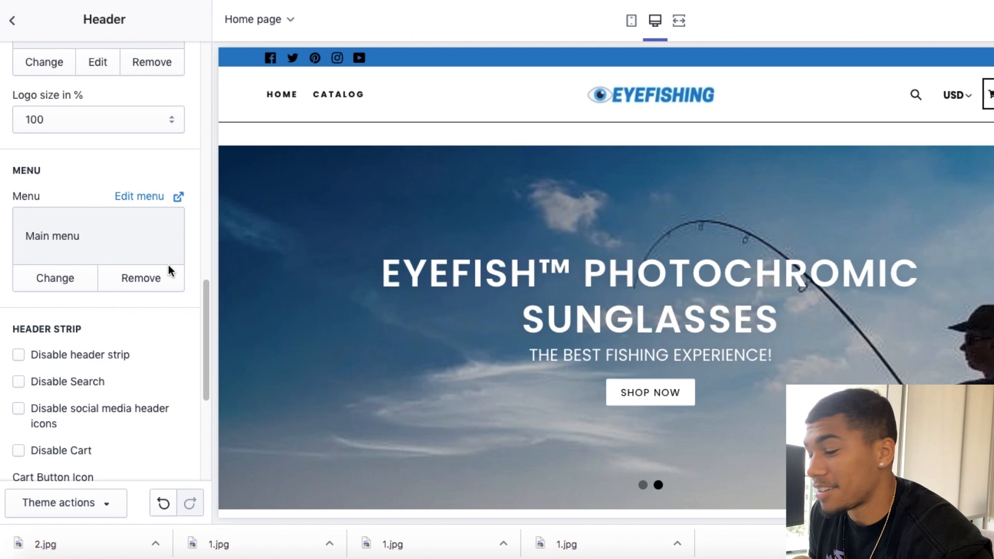
Step: Set the Header Strip Message in the header section to "50% OFF + FREE WORLDWIDE SHIPPING!"
scroll(170, 270, "down", 5)
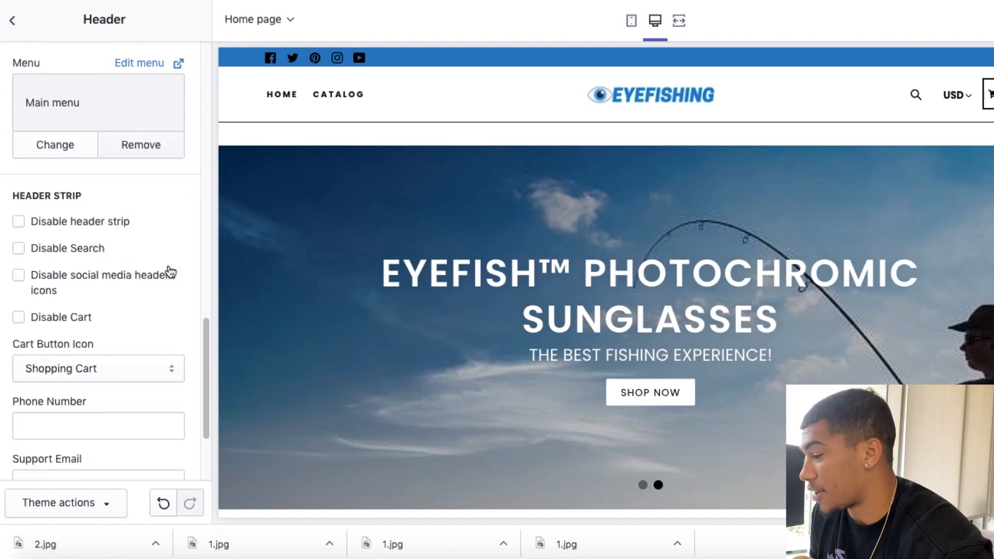
scroll(169, 270, "up", 8)
scroll(171, 272, "down", 7)
scroll(170, 272, "down", 2)
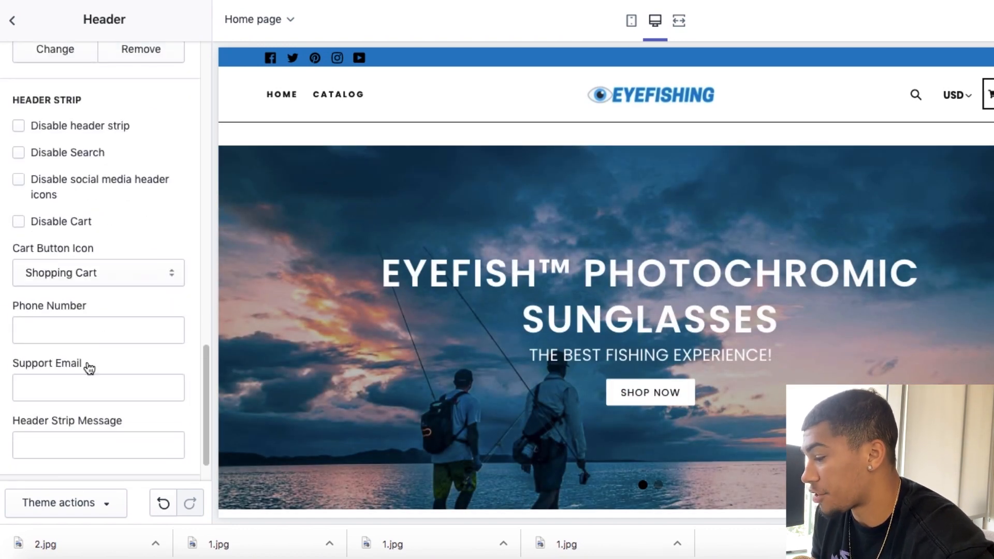
left_click(70, 436)
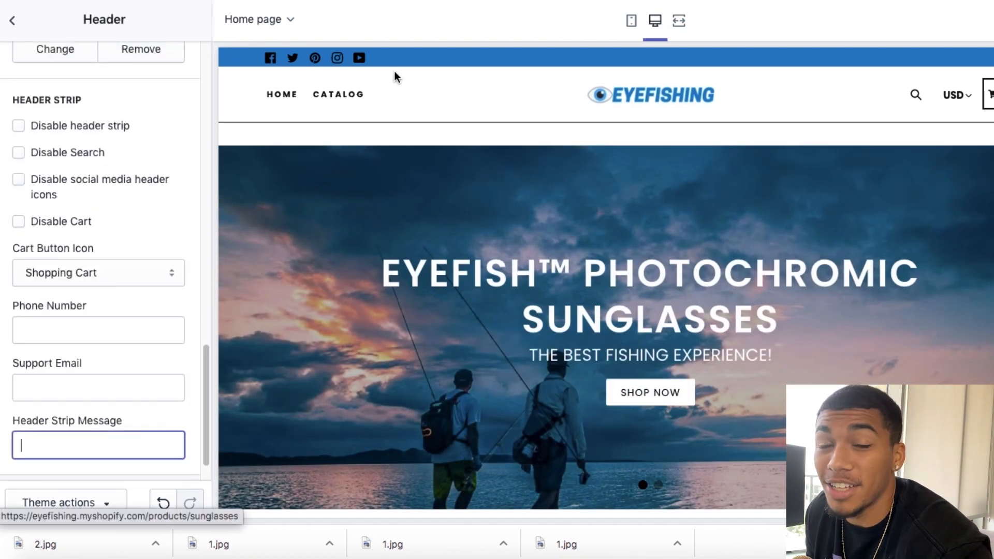
type("5")
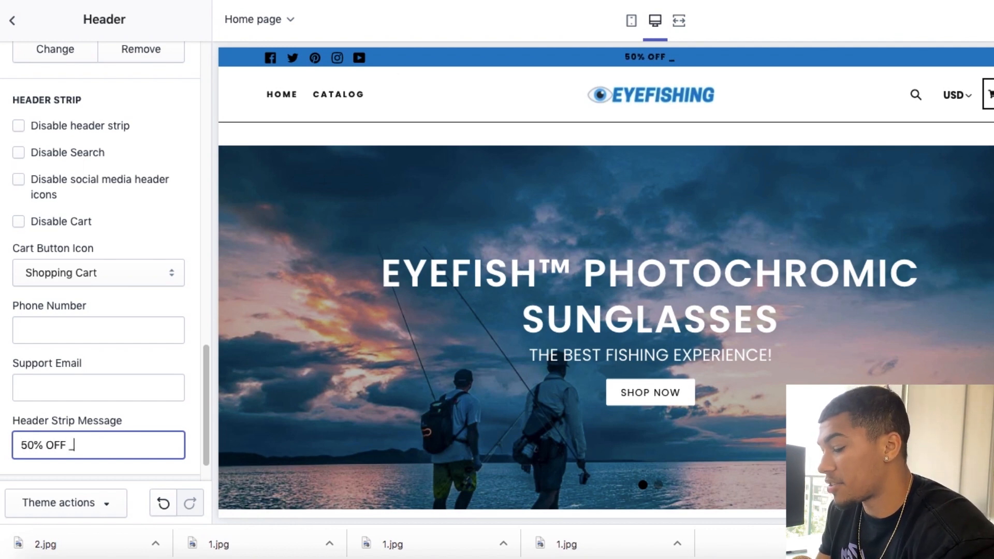
type("0% OFF + FREE WORLDWIDE")
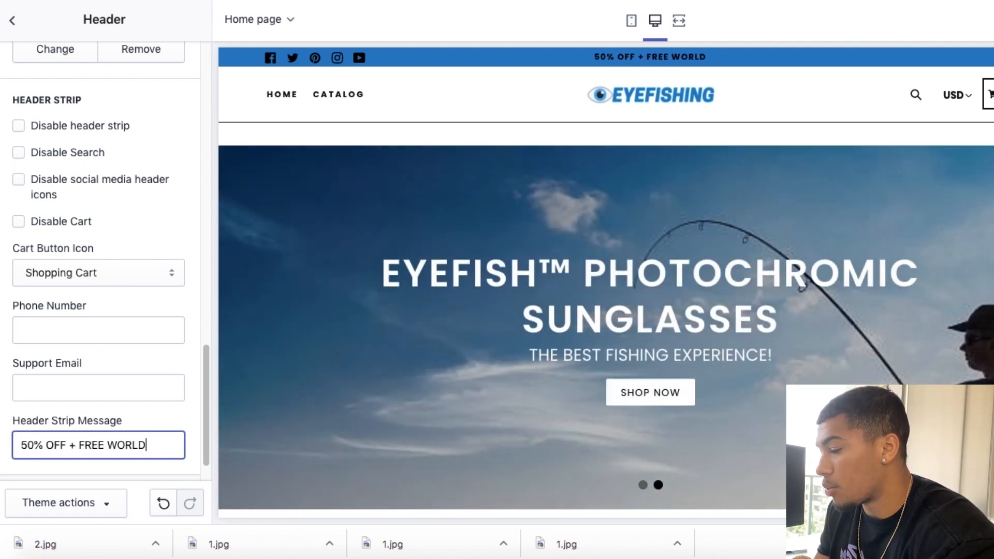
type(" SHIPPING!")
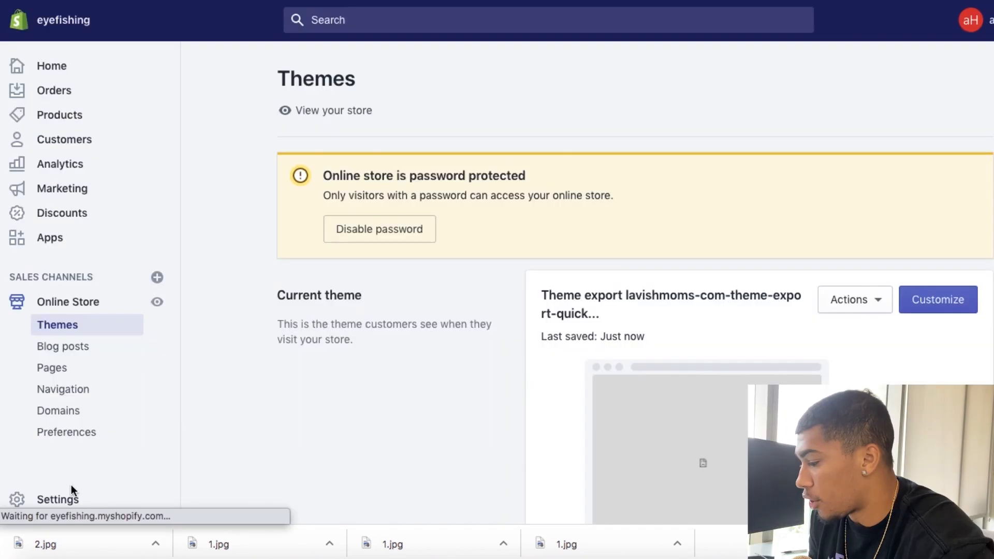
Step: Open the store's general shipping rates for editing and delete both Expedited rates from the Domestic zone
left_click(66, 502)
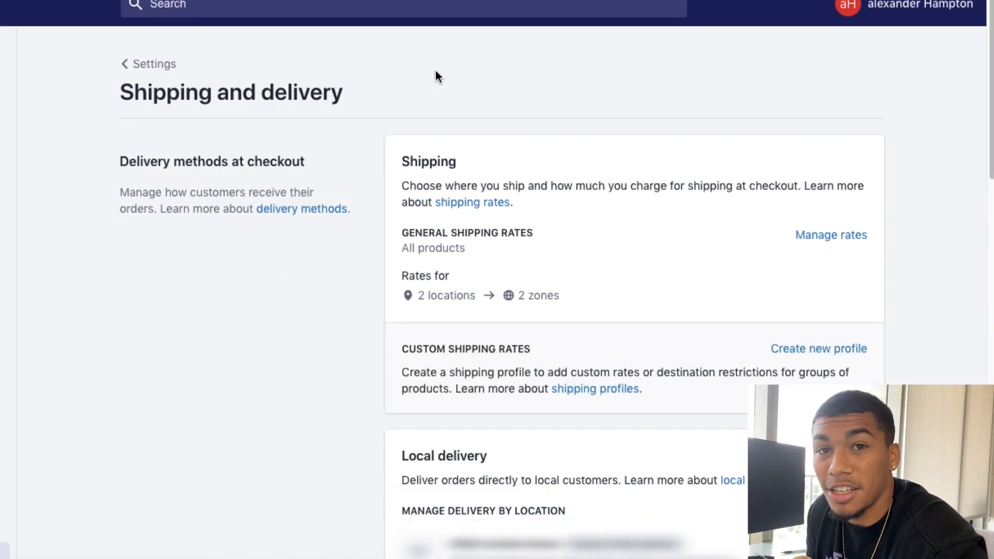
left_click(823, 234)
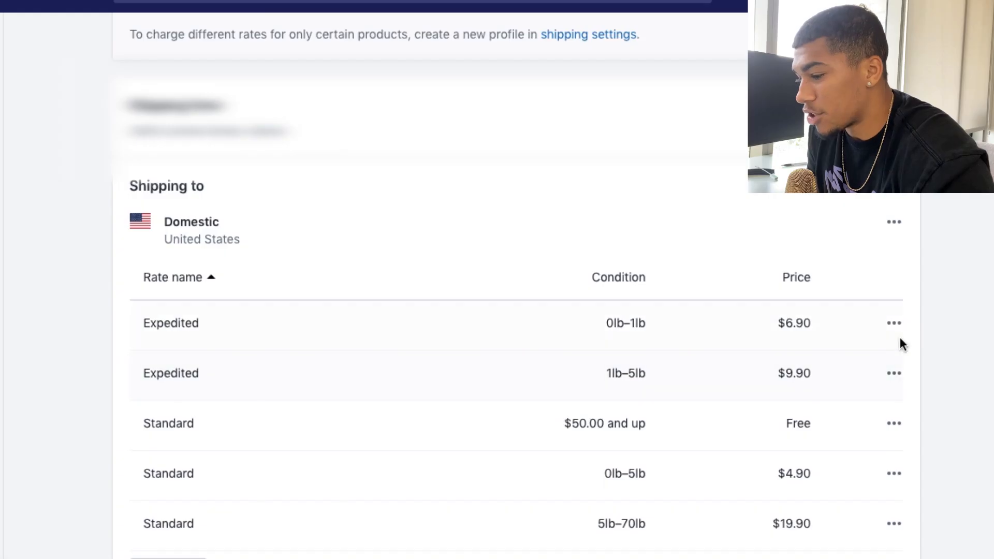
left_click(895, 324)
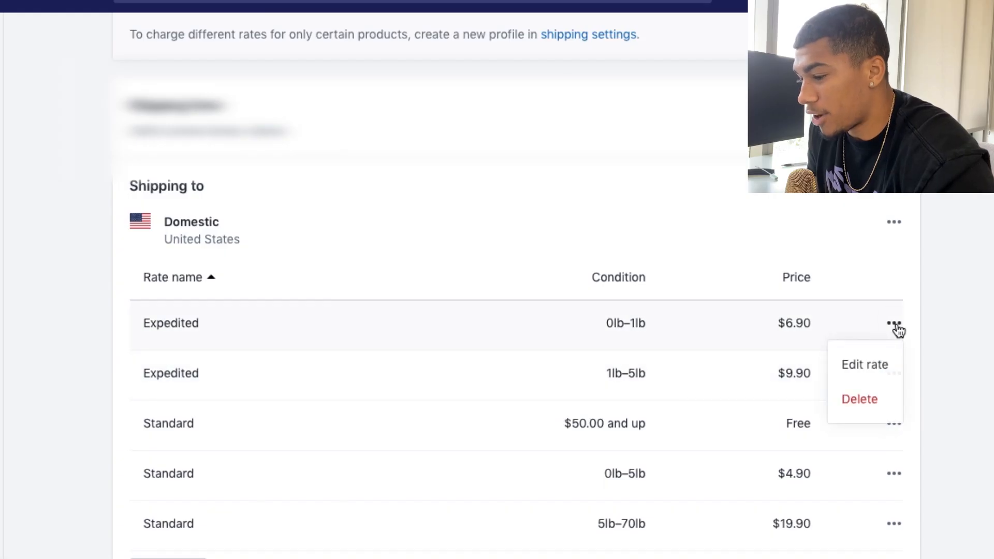
left_click(869, 399)
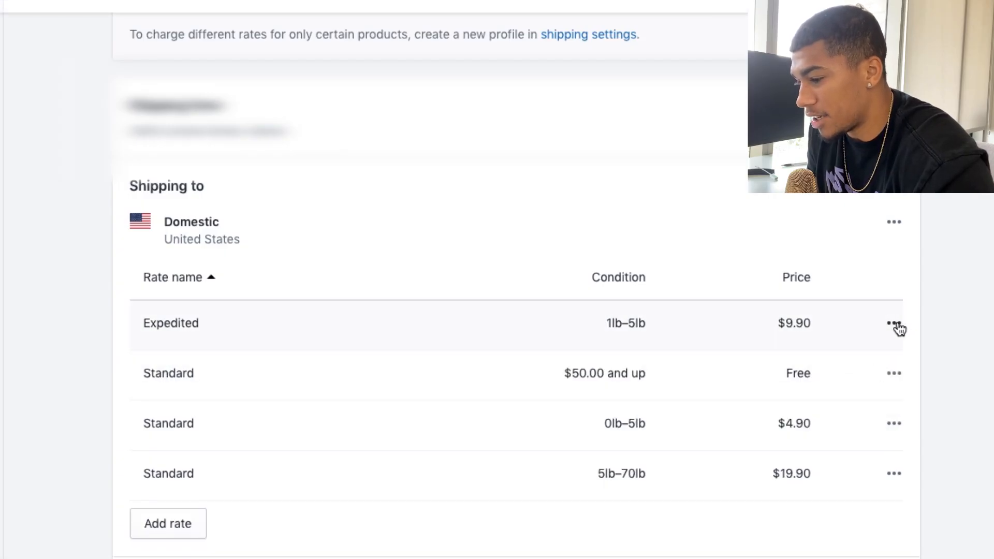
left_click(895, 324)
left_click(870, 397)
Step: Delete the Domestic zone's Standard rates for orders of $50.00 and up and for 0lb–5lb
left_click(895, 322)
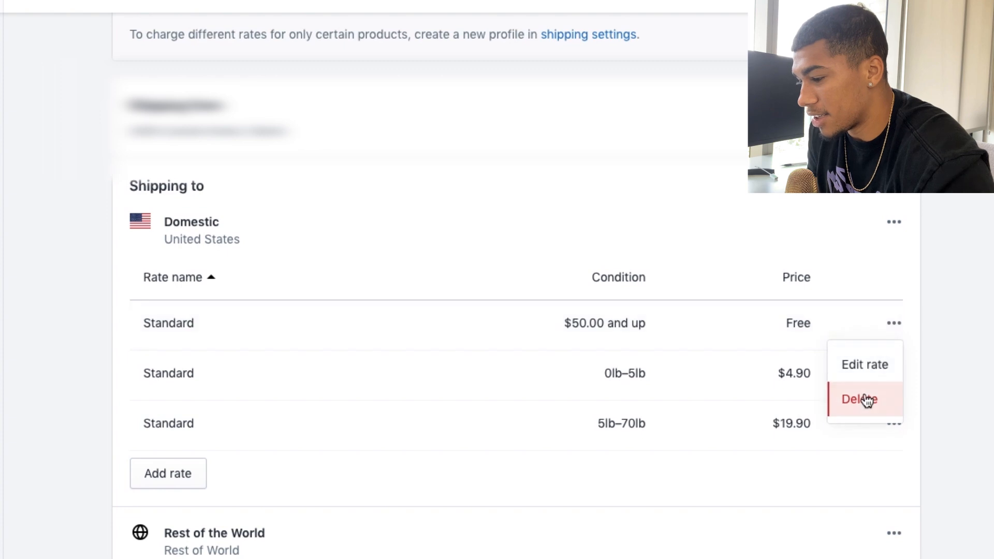
left_click(865, 399)
left_click(895, 323)
left_click(872, 401)
Step: Delete the USPS carrier rate from the Rest of the World zone
scroll(873, 408, "down", 3)
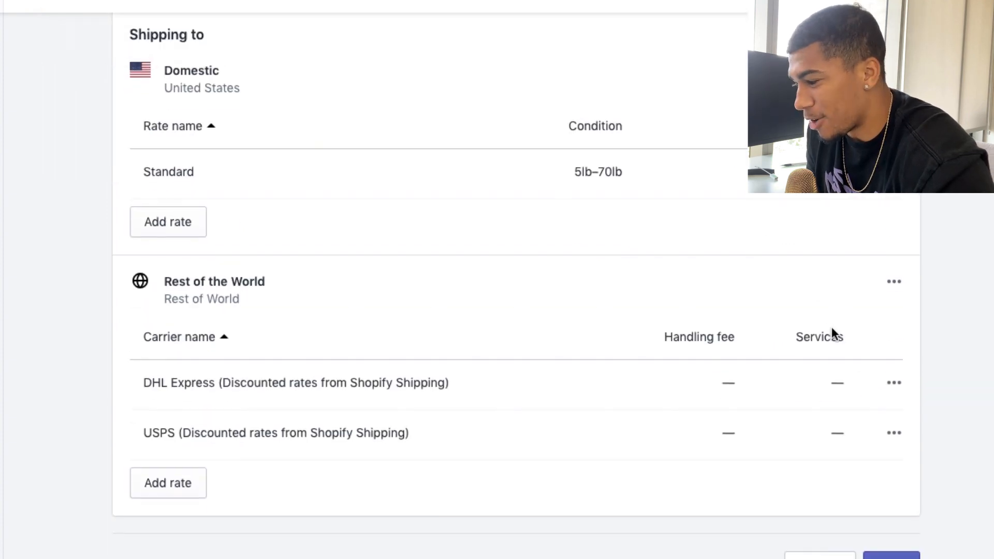
left_click(893, 434)
left_click(860, 508)
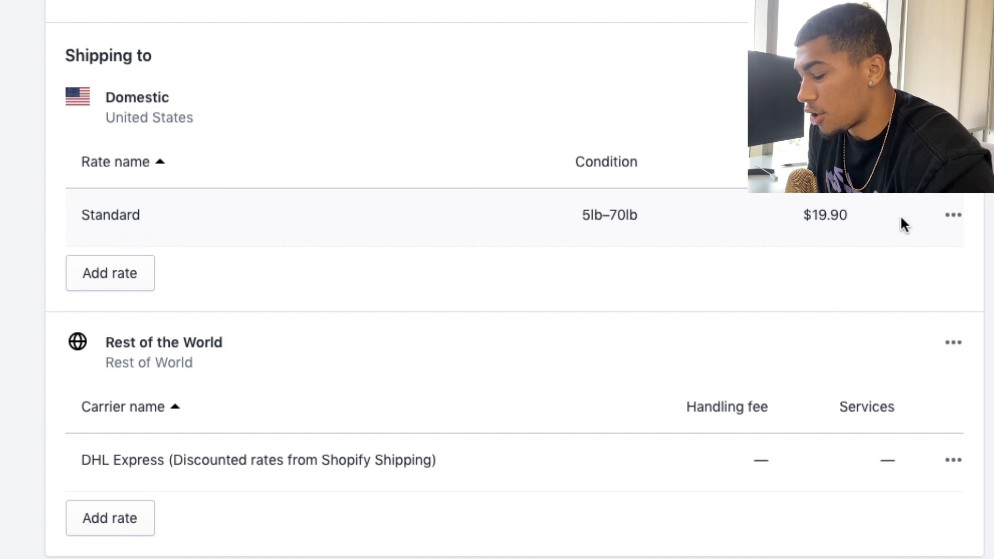
Step: Edit the remaining Domestic Standard rate, naming it FREE SHIPPING and setting its price to 0
left_click(950, 216)
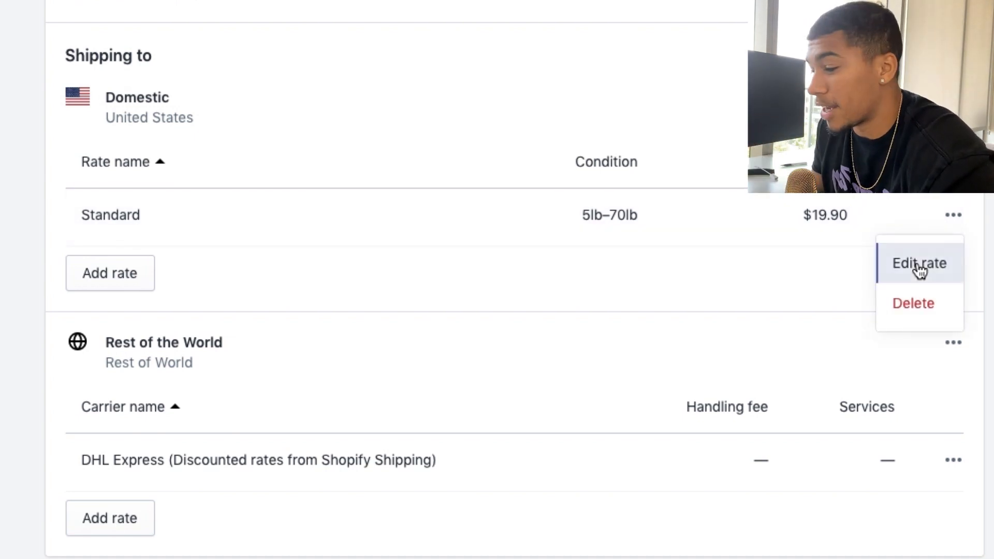
left_click(920, 269)
double_click(291, 194)
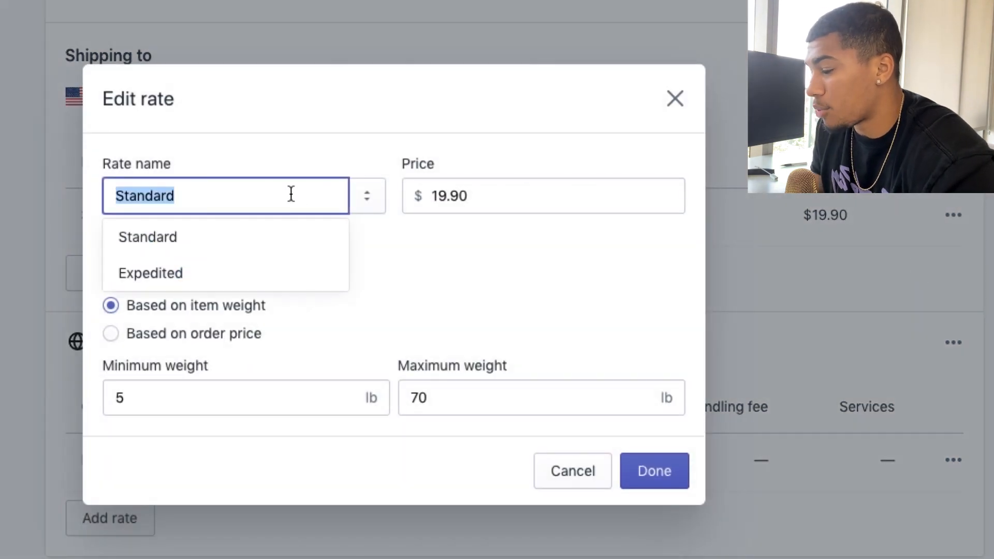
type("FREE SHIPPING")
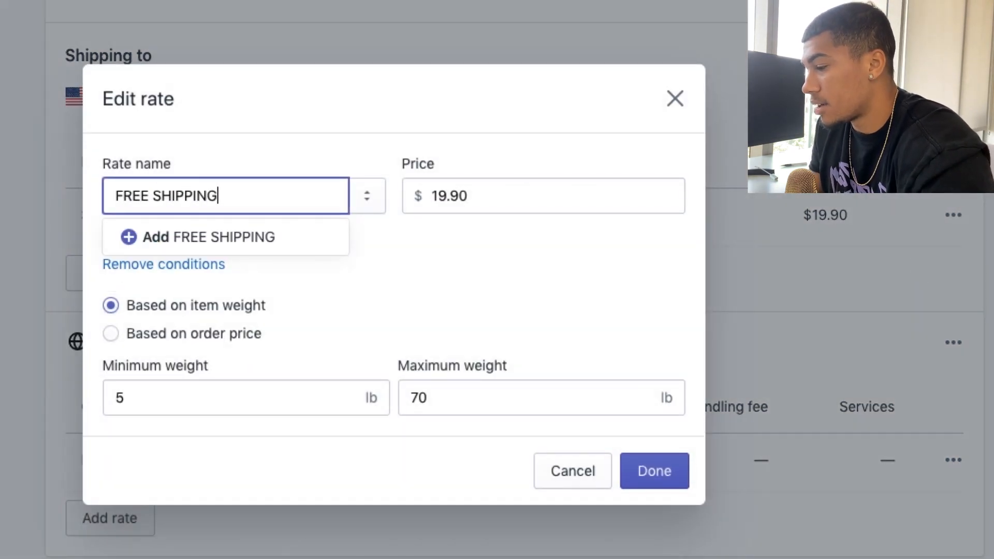
double_click(466, 195)
type("0")
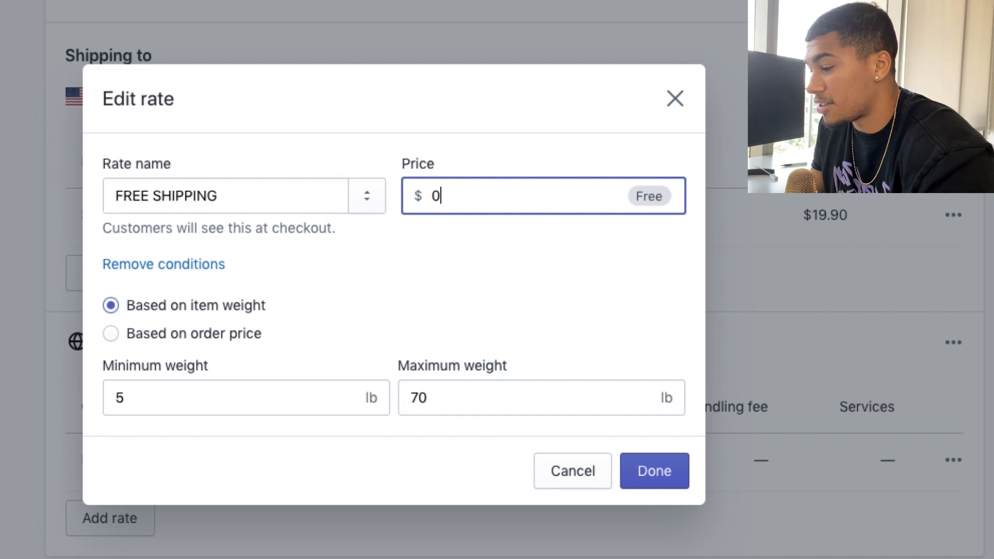
Step: Base the FREE SHIPPING rate's conditions on order price instead of item weight and finish editing the rate
double_click(162, 391)
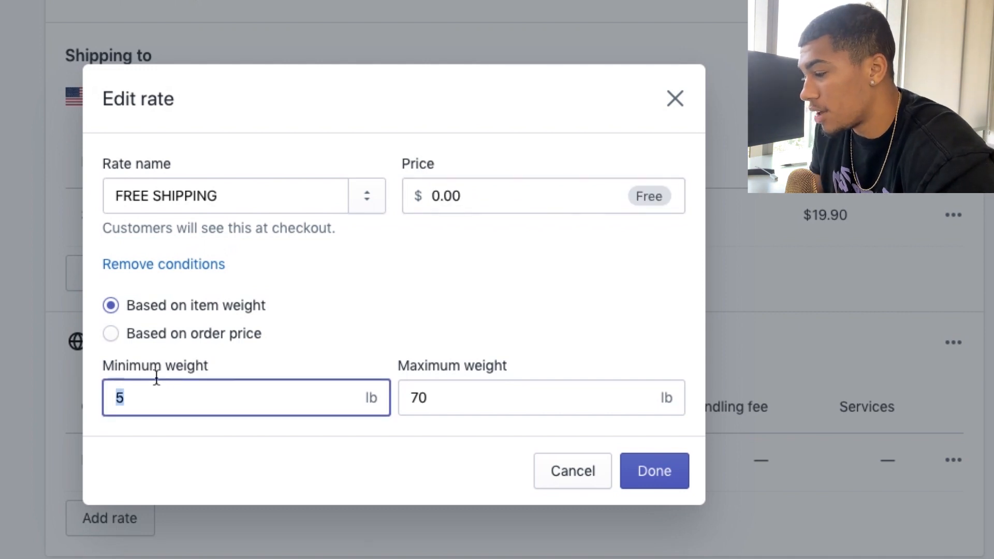
left_click(111, 334)
double_click(211, 397)
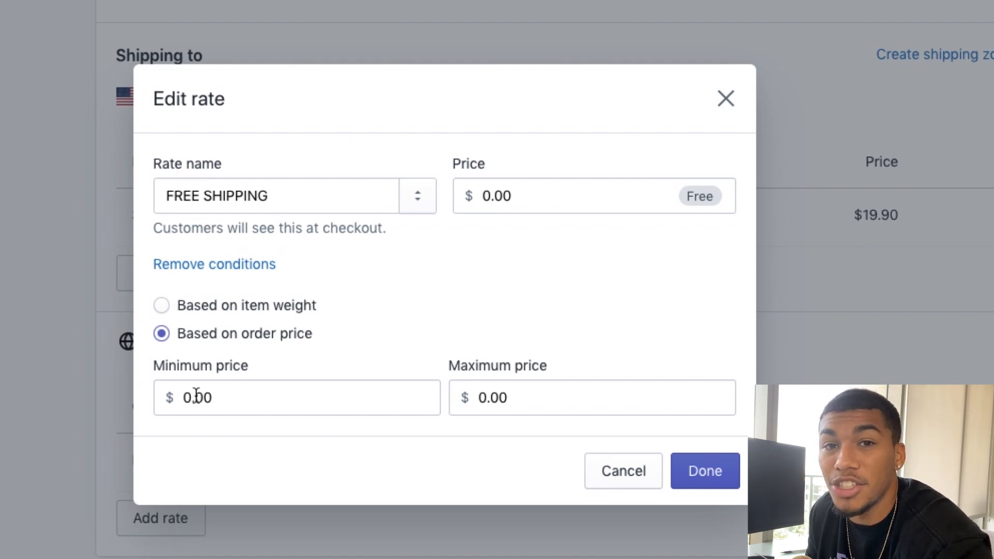
left_click(679, 479)
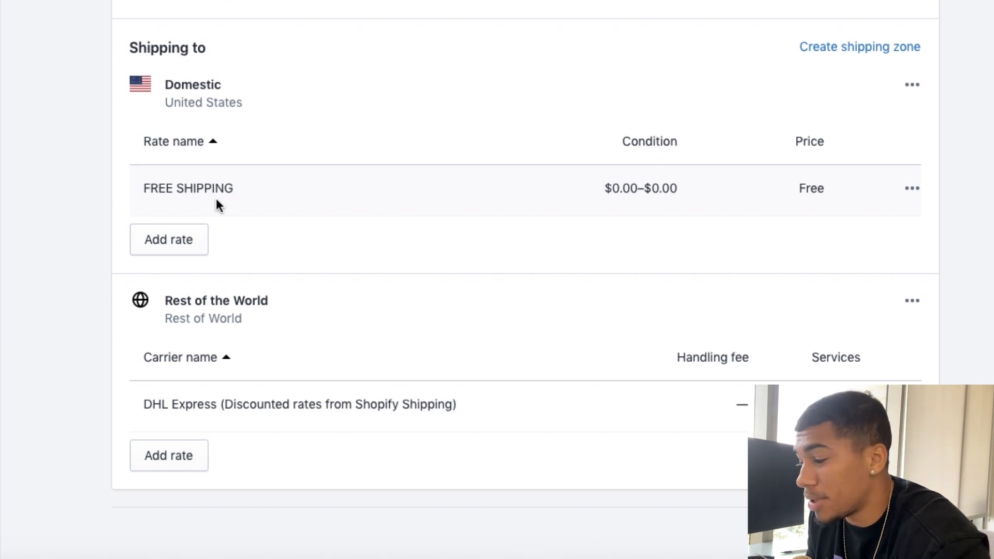
Step: Start a new Domestic shipping rate named Standard with a price of $5
left_click(189, 244)
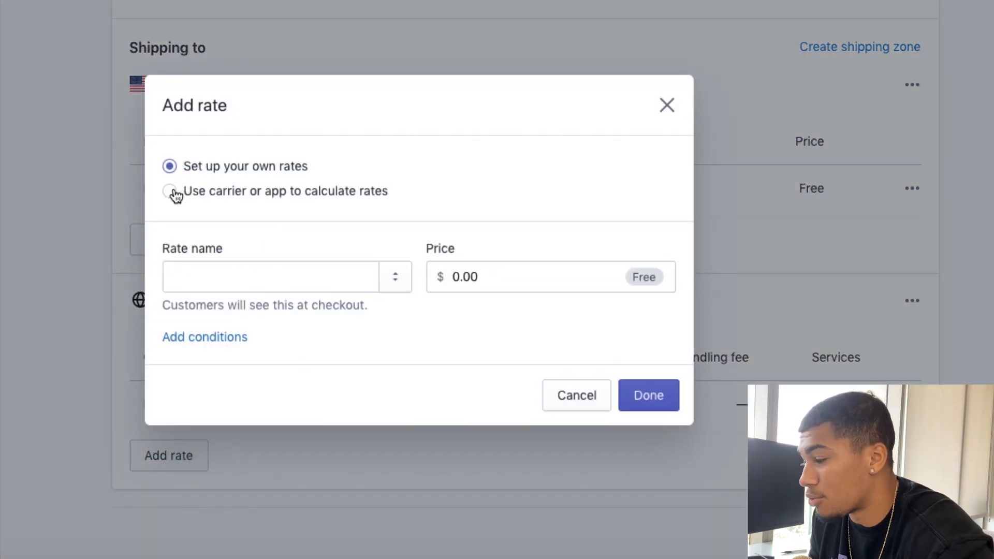
left_click(198, 284)
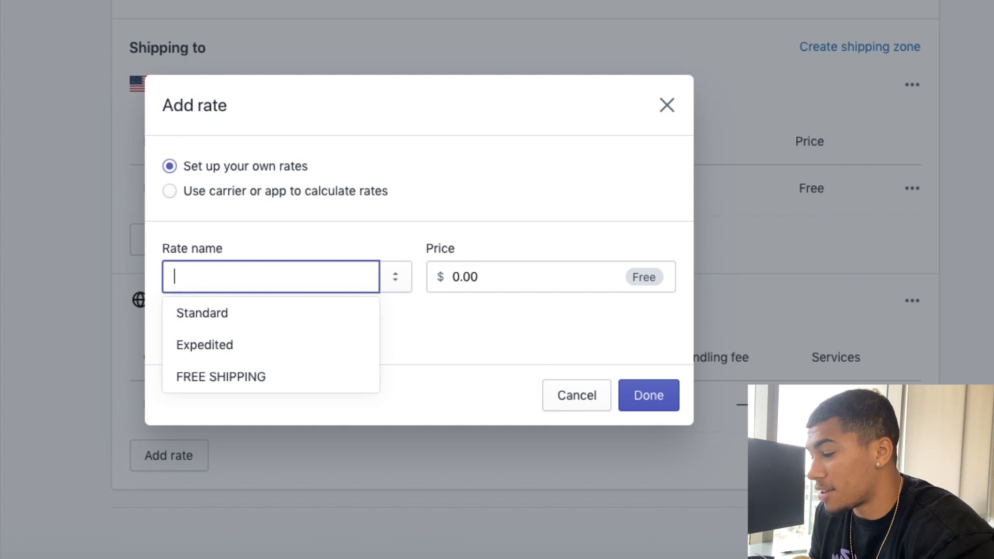
type("STA")
key("BackSpace")
key("BackSpace")
key("BackSpace")
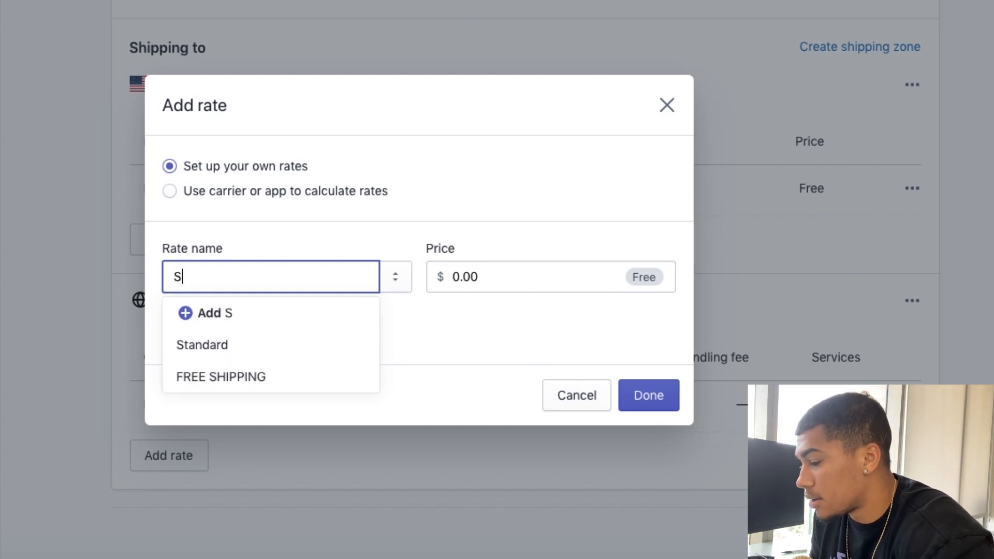
left_click(244, 350)
double_click(501, 274)
type("6")
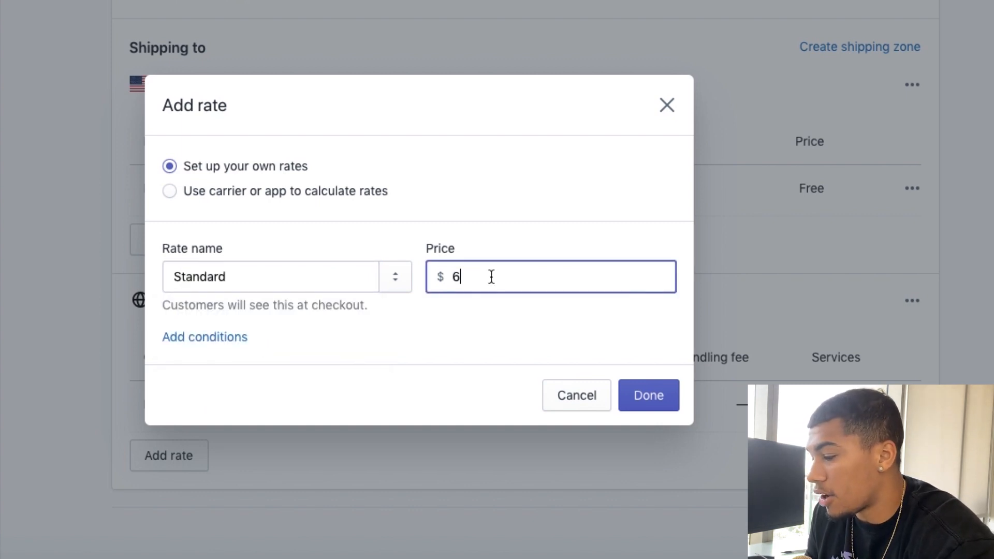
key("BackSpace")
type("5")
Step: Base the Standard rate's conditions on order price with a maximum of $30 and finish adding the rate
left_click(215, 337)
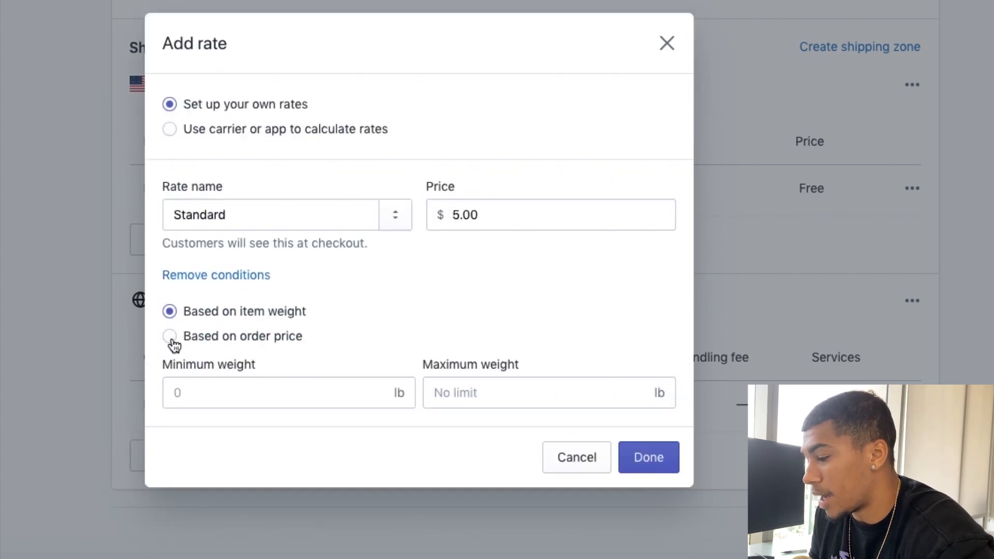
left_click(170, 337)
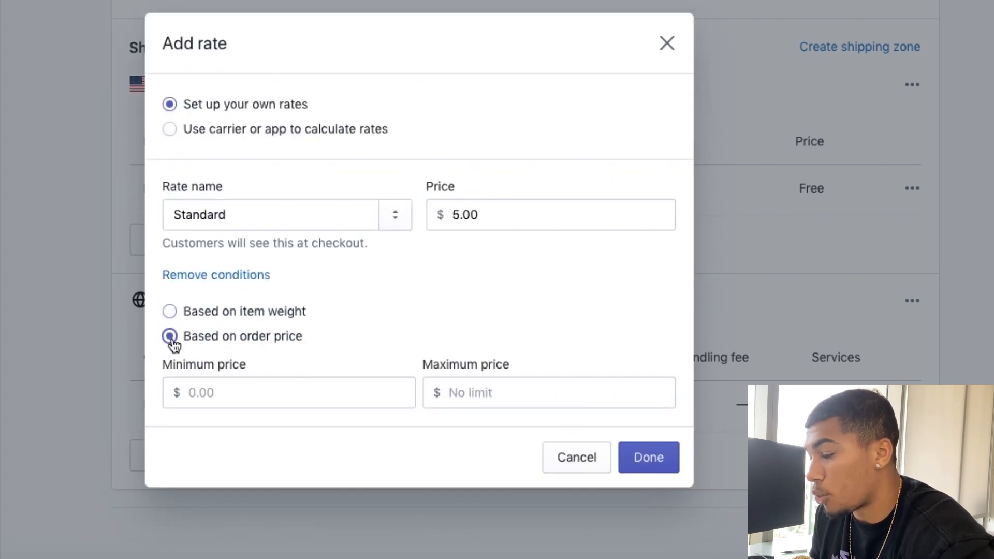
left_click(229, 392)
left_click(519, 403)
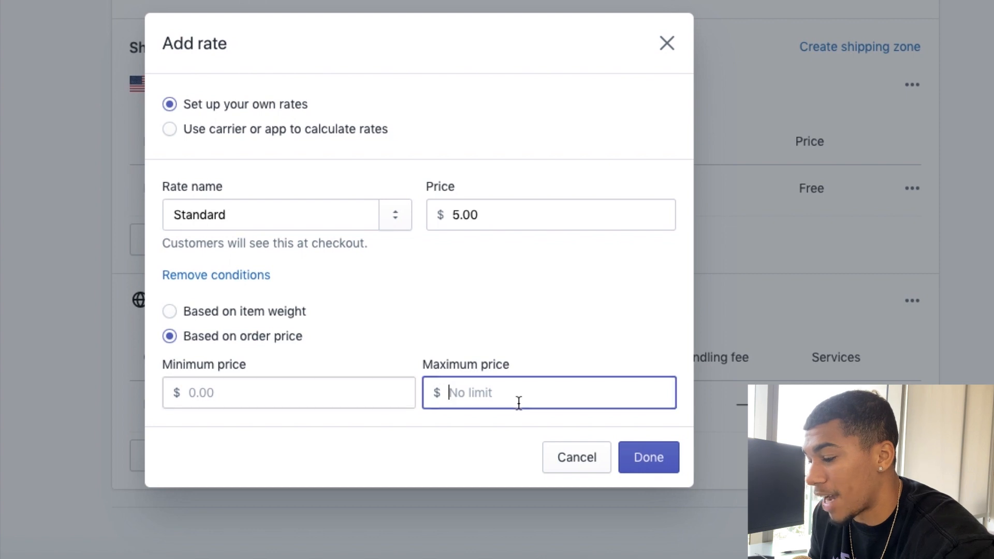
type("30")
left_click(649, 462)
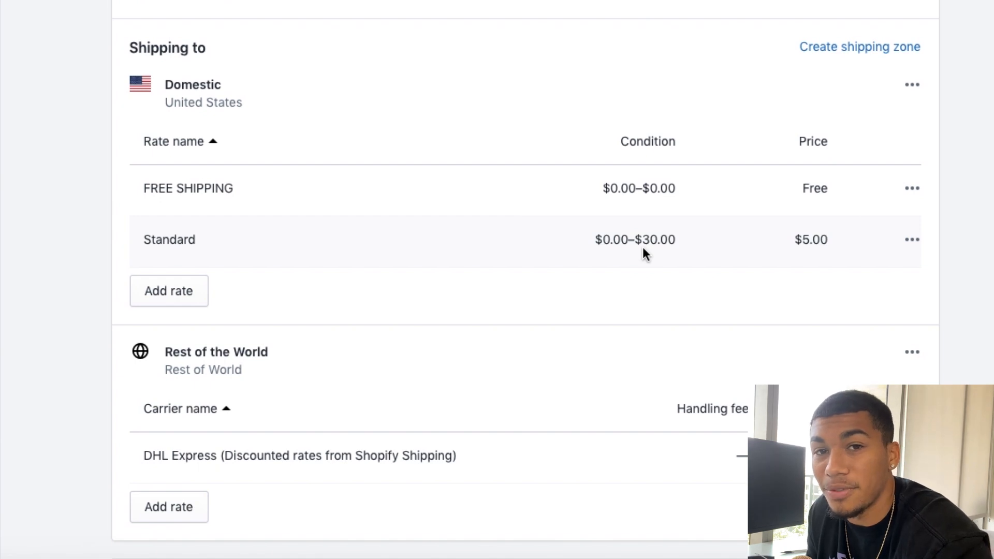
Step: Delete the $5.00 Standard rate from the Domestic zone
left_click(912, 244)
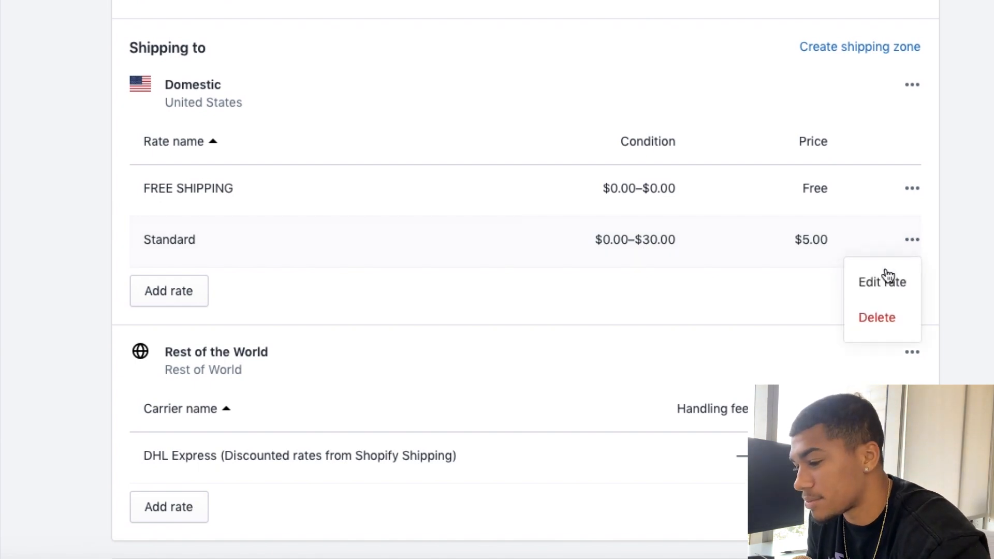
left_click(883, 318)
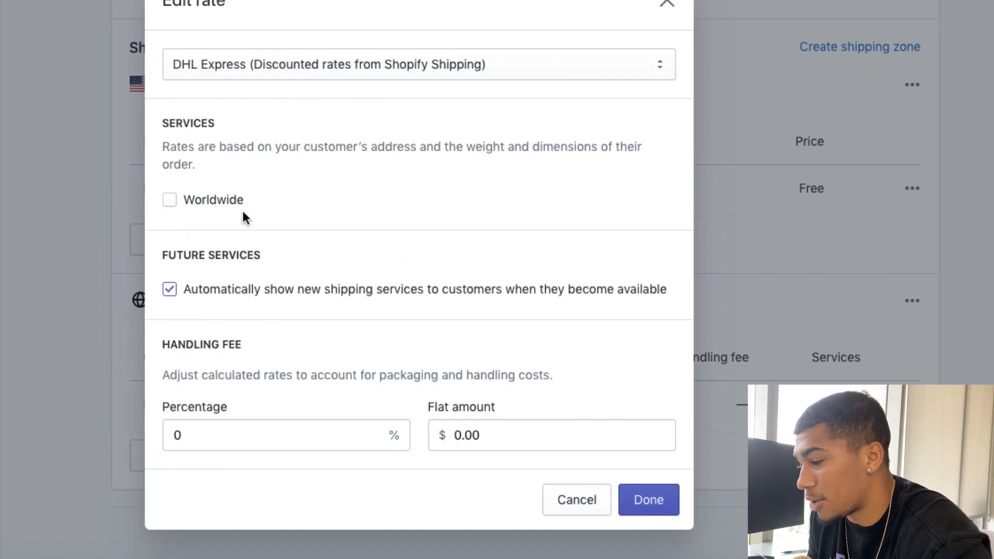
scroll(298, 415, "down", 1)
scroll(298, 415, "up", 1)
left_click(169, 202)
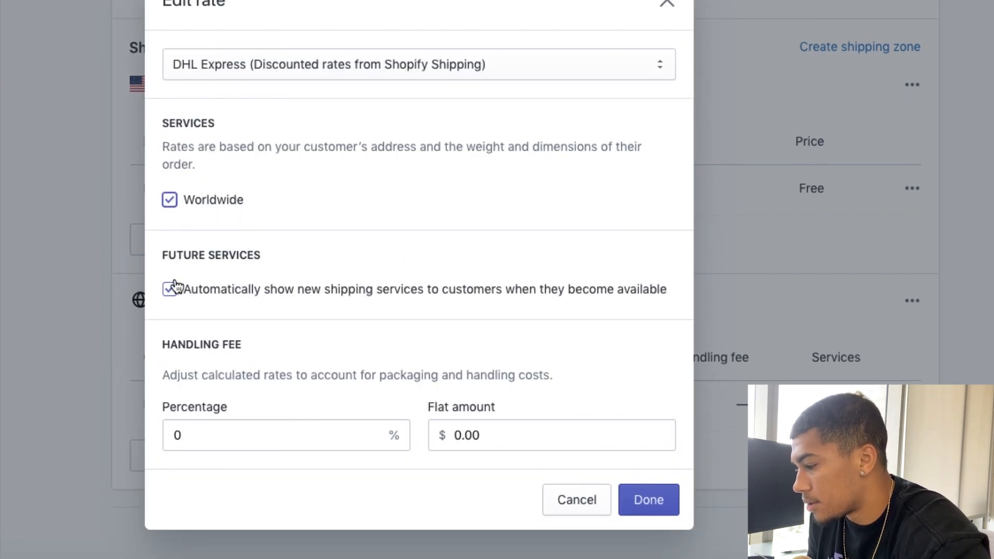
left_click(171, 288)
left_click(573, 63)
left_click(665, 5)
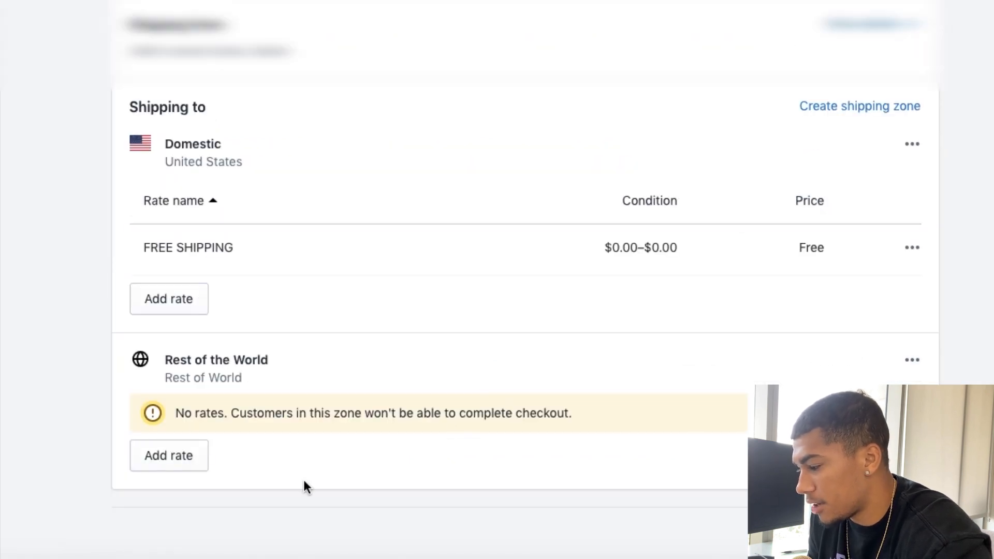
Step: Start a new rate for the Rest of the World zone, naming it FREE SHIPPING
left_click(170, 464)
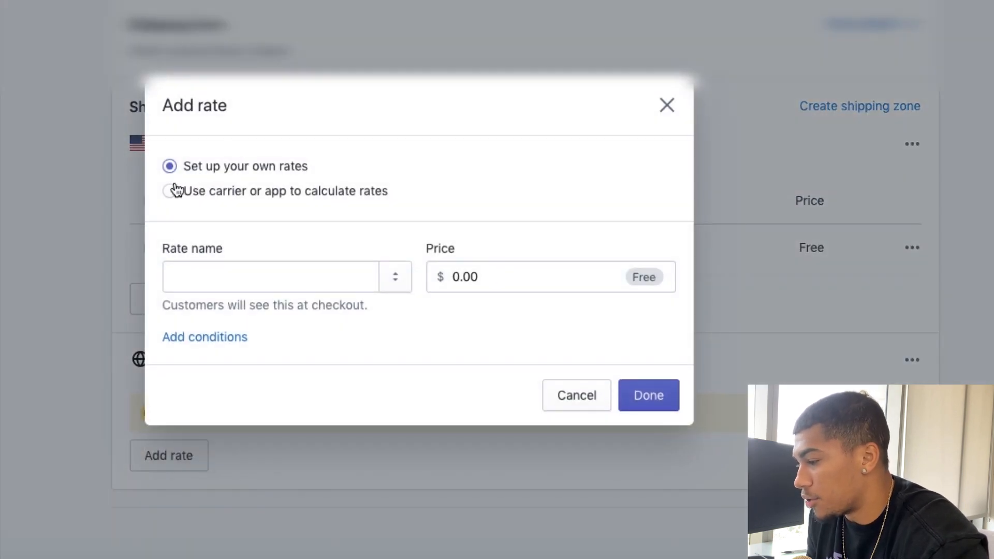
left_click(259, 280)
type("f")
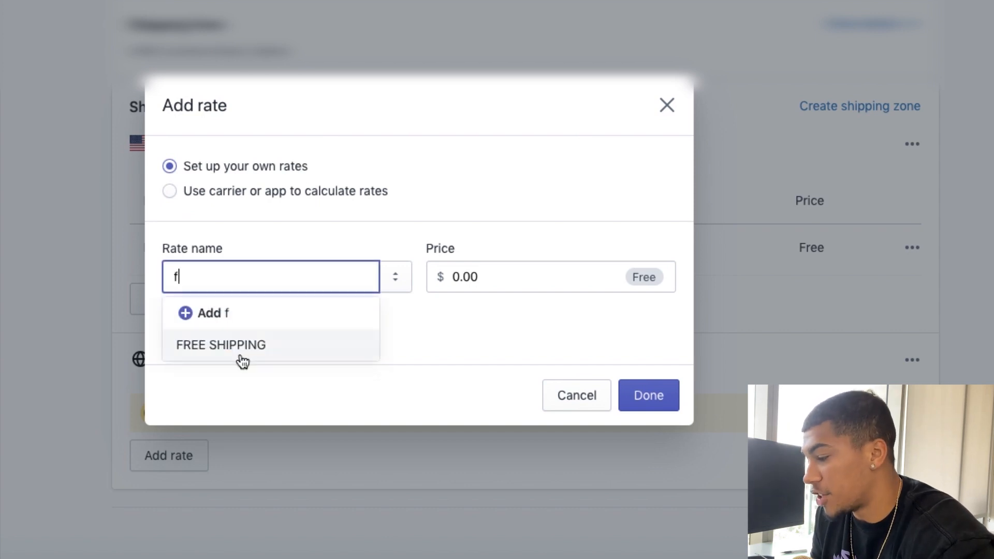
left_click(240, 351)
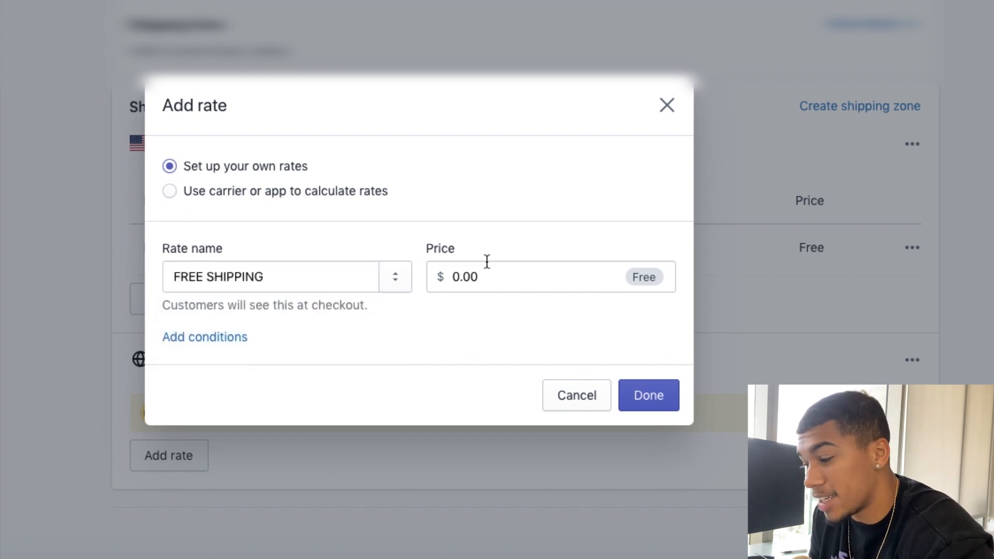
Step: Base the new rate's conditions on order price with a minimum of 0 and no maximum, and finish adding it
left_click(219, 337)
left_click(169, 337)
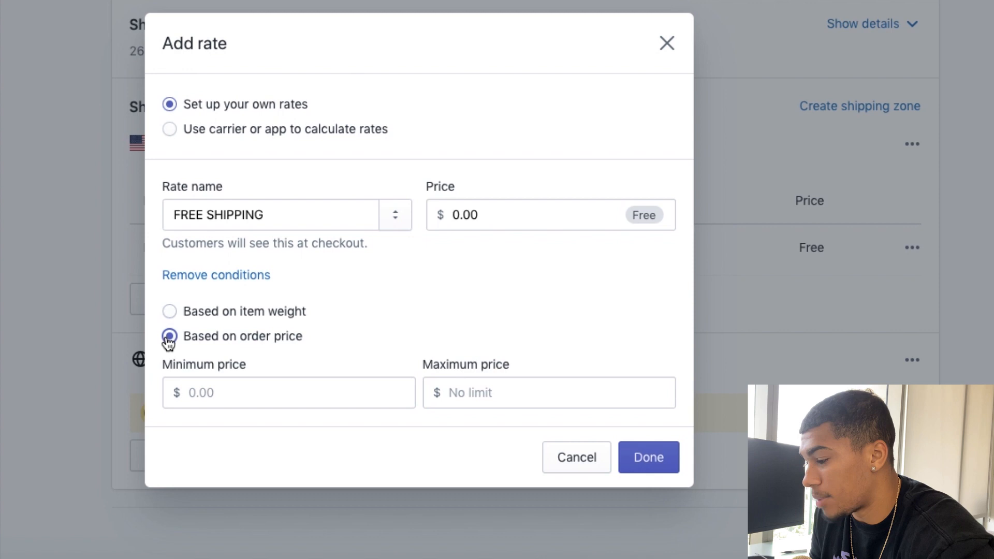
left_click(253, 390)
type("0")
left_click(571, 414)
left_click(562, 381)
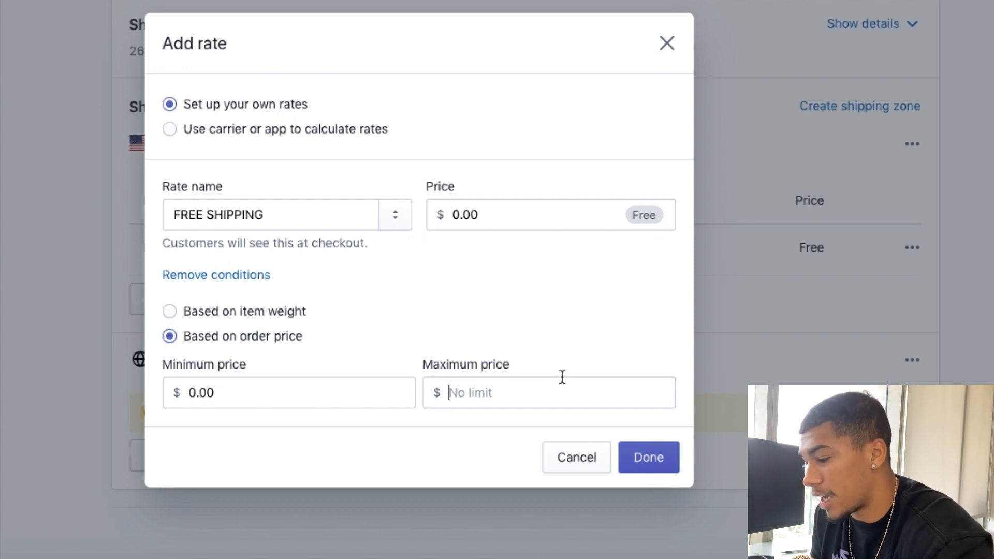
type("0")
double_click(482, 405)
key("BackSpace")
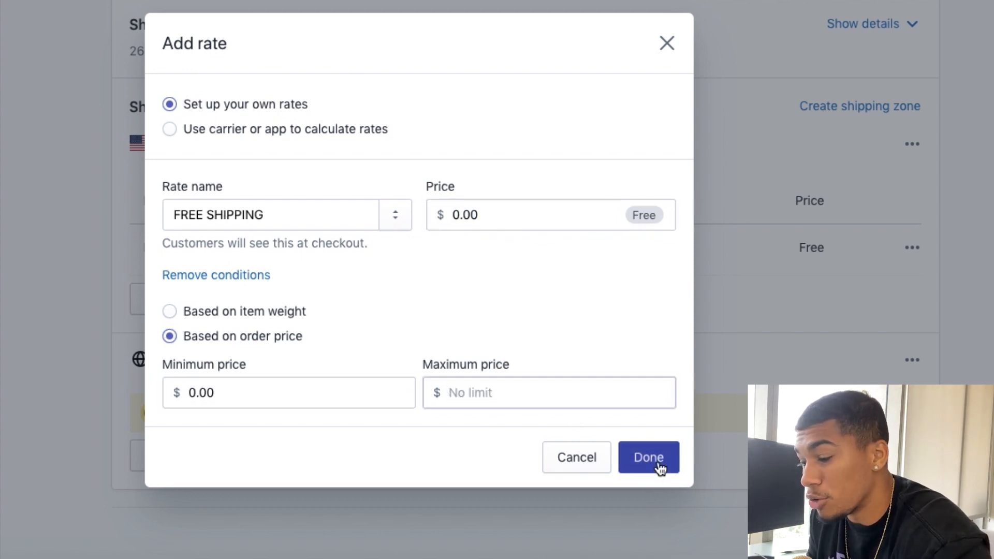
left_click(659, 467)
Step: Edit the Domestic FREE SHIPPING rate to remove its maximum order price, and finish editing it
left_click(912, 294)
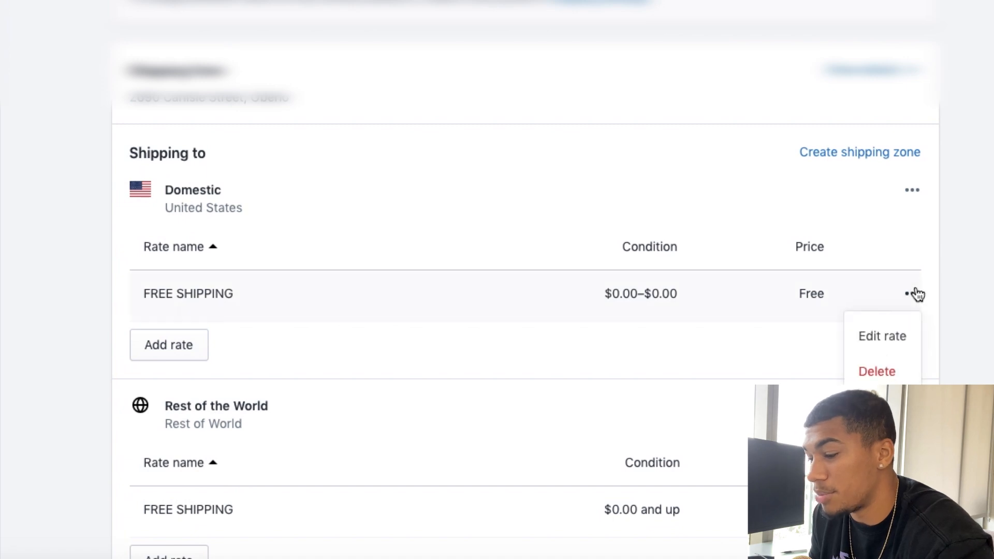
left_click(875, 334)
left_click(560, 353)
key("ctrl+a")
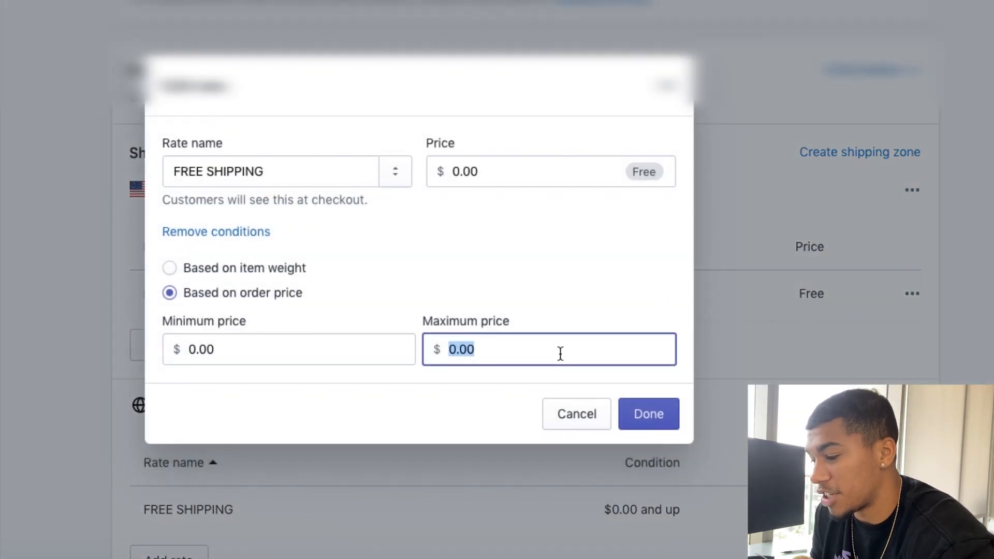
key("BackSpace")
left_click(636, 418)
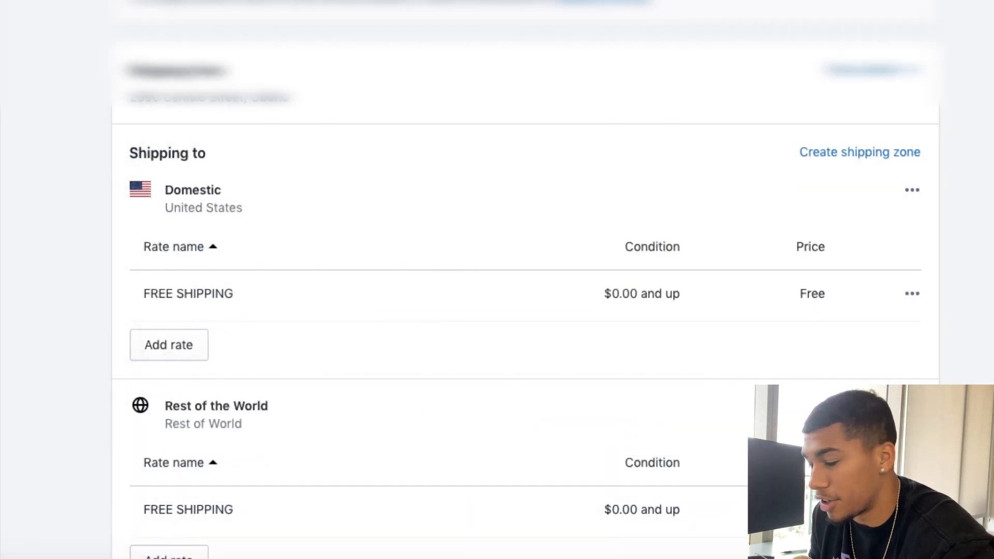
scroll(635, 418, "down", 3)
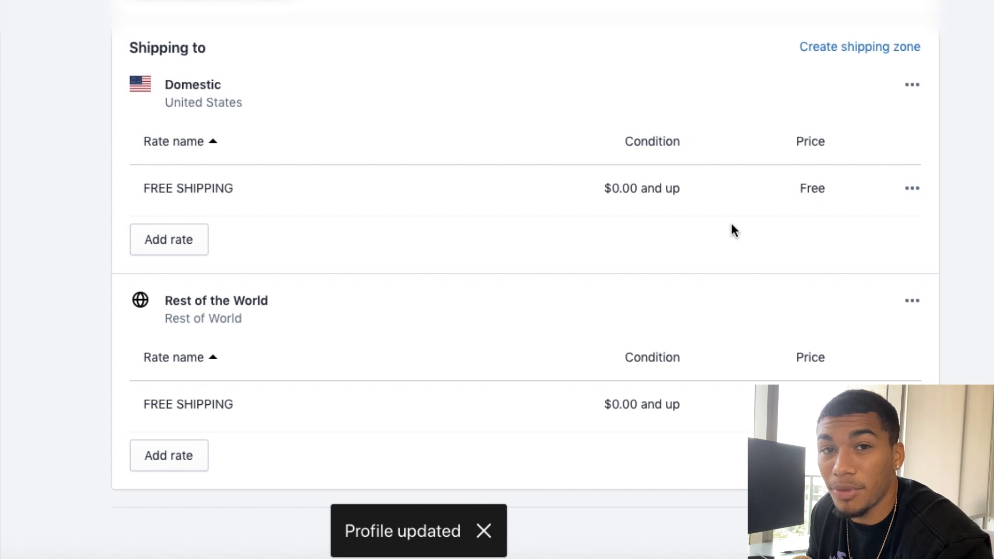
Step: Create and save an online store page titled Contact Us with the page.contact template
left_click(77, 368)
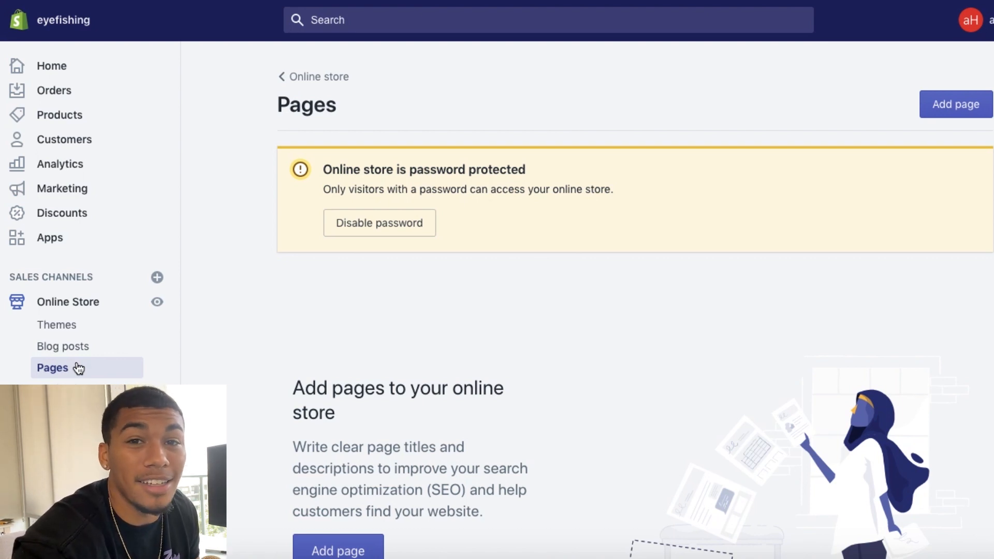
left_click(968, 103)
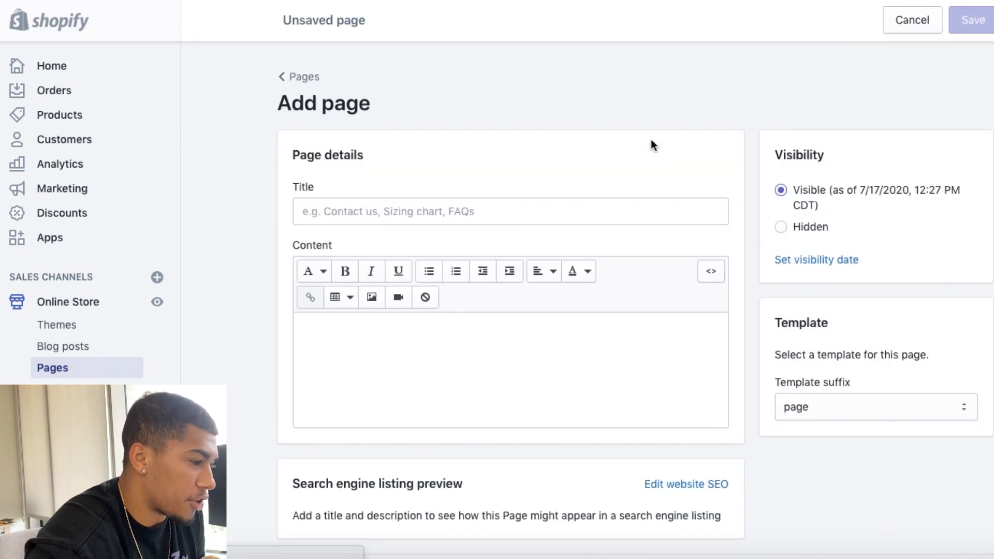
left_click(473, 214)
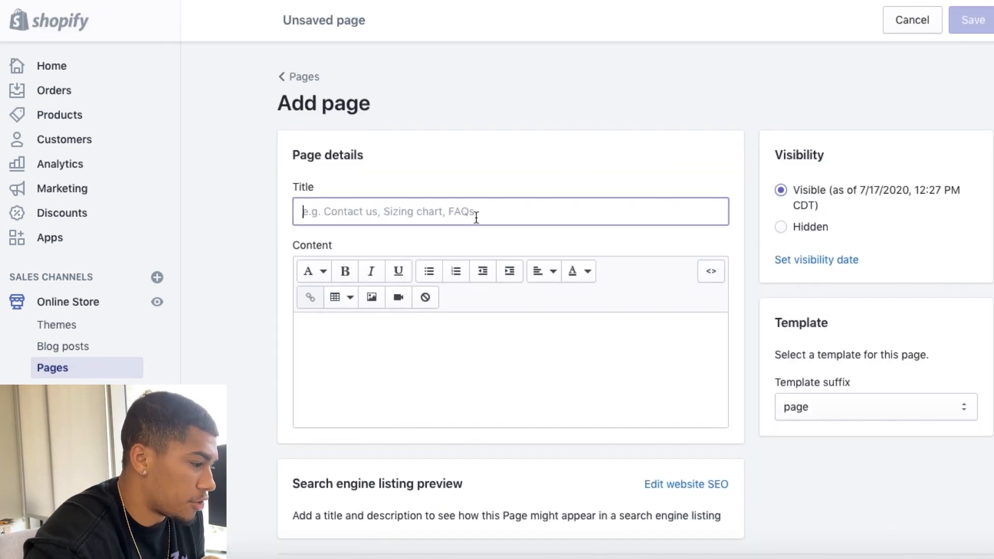
type("Contact Us")
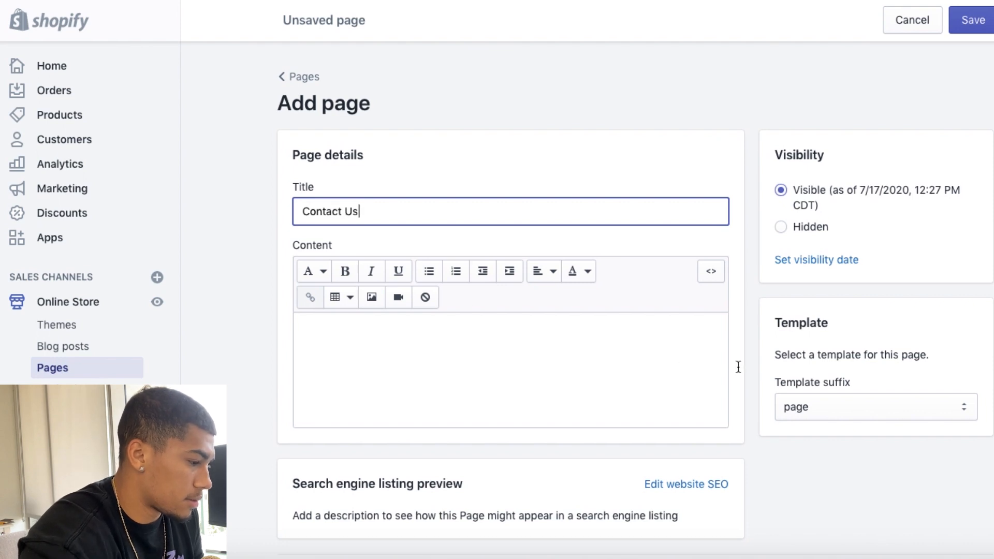
left_click(840, 404)
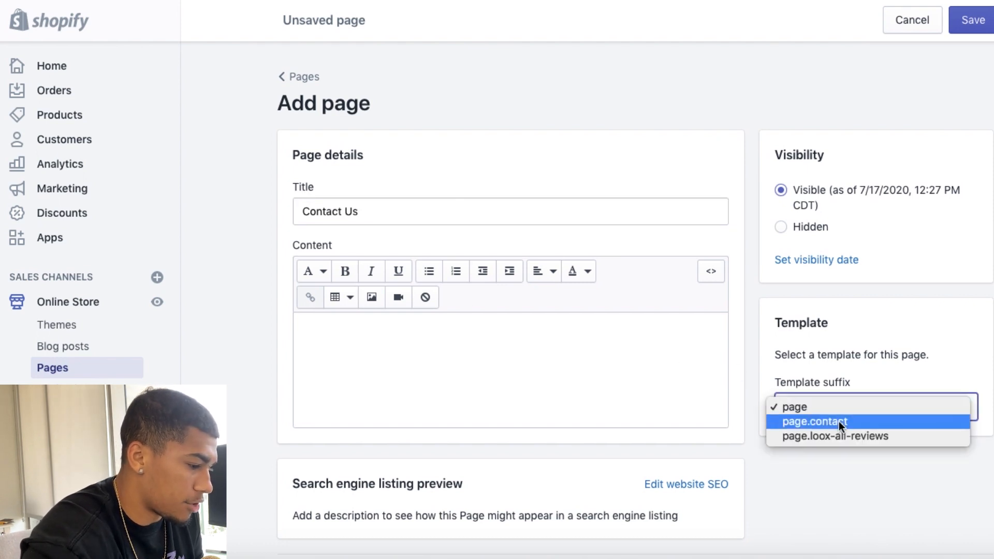
left_click(838, 422)
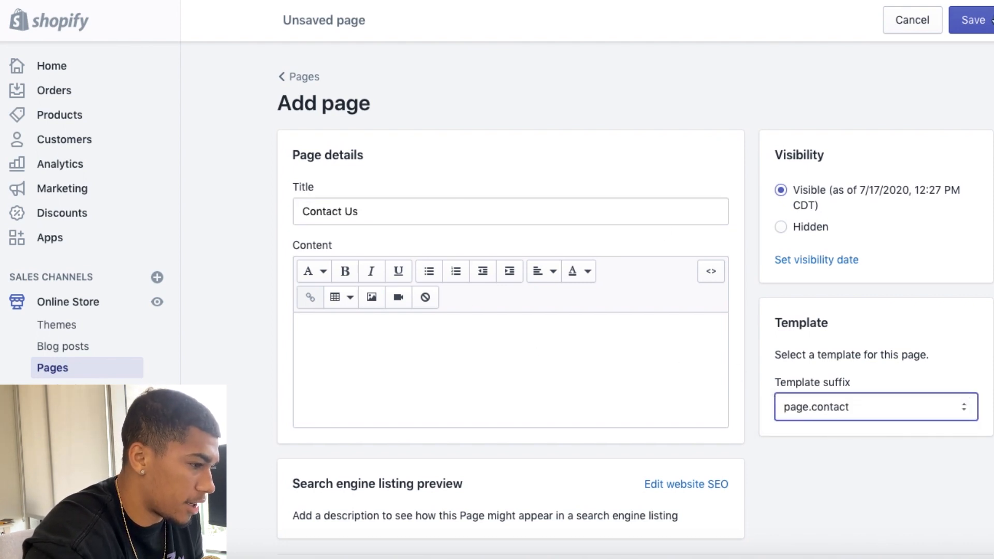
left_click(988, 21)
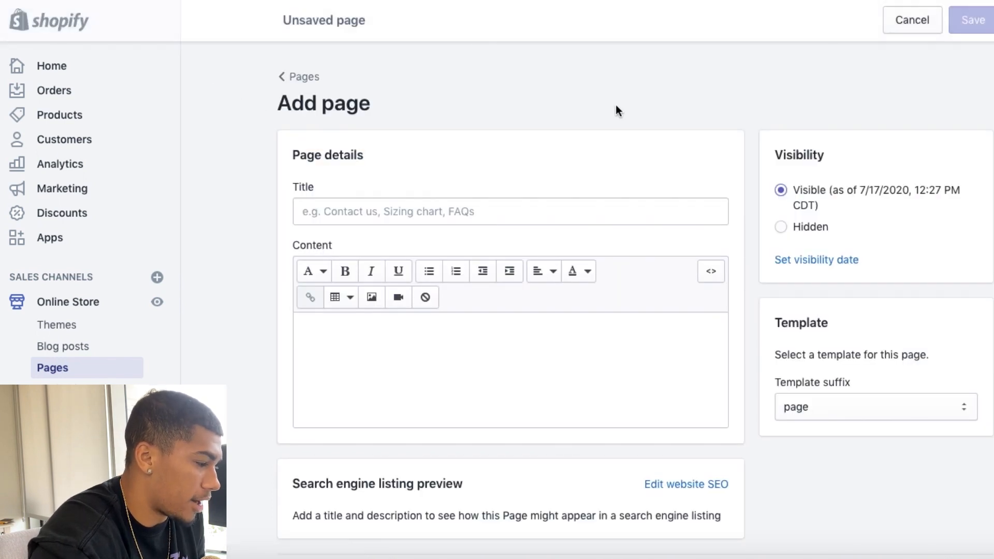
Step: Start another store page titled FAQ, ready for entering its content
left_click(539, 215)
type("FAQ")
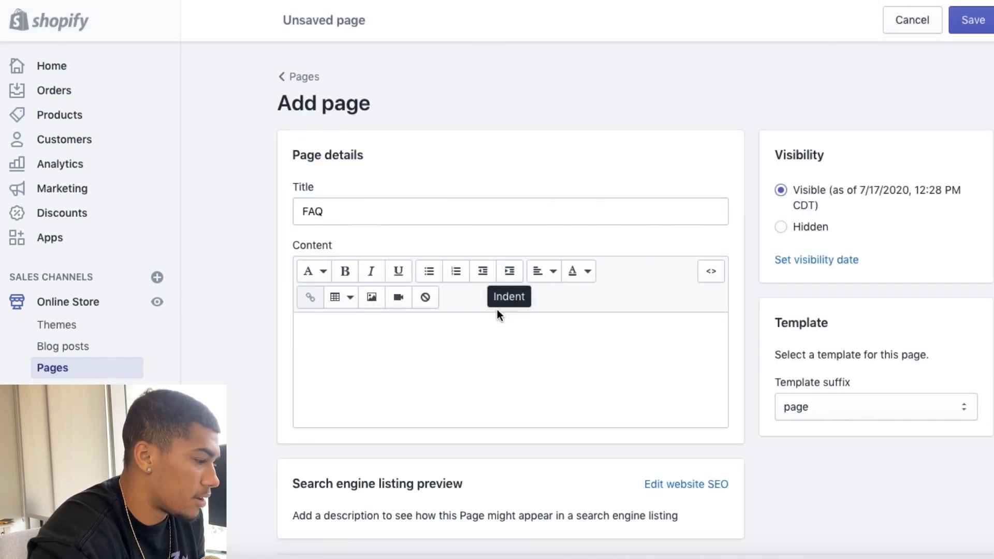
left_click(474, 334)
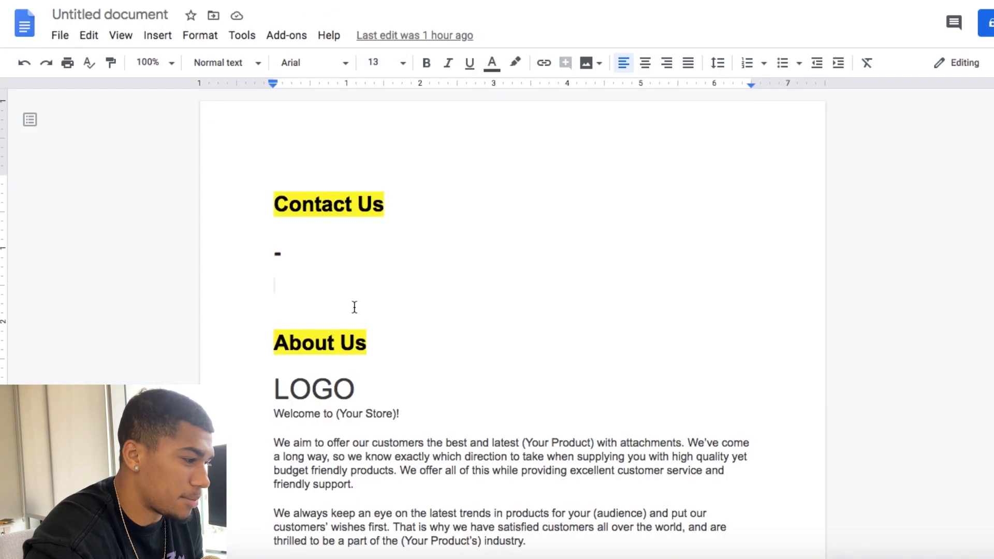
Step: Copy the Popular FAQs section from the Google Docs document and paste it into the FAQ page's content
scroll(355, 307, "down", 13)
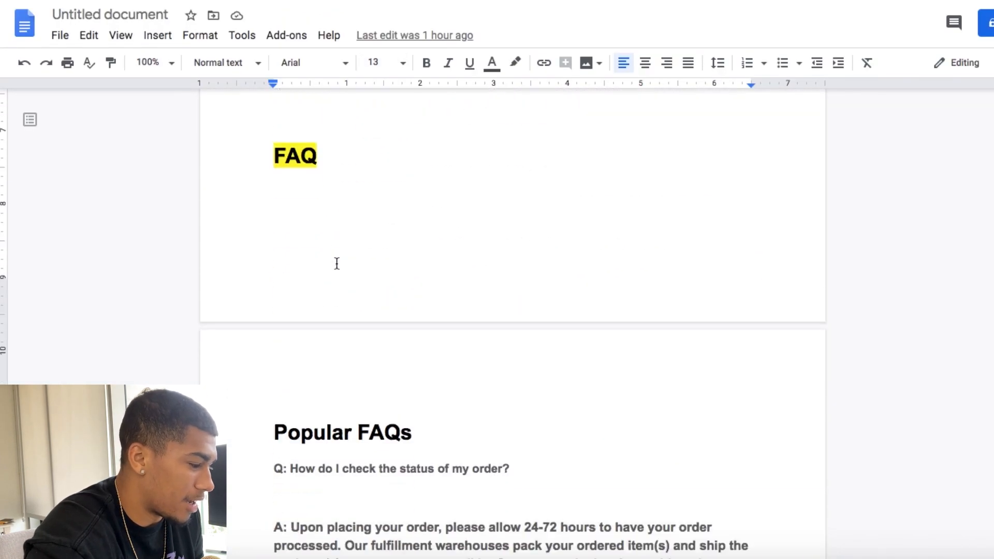
left_click(277, 331)
left_click_drag(468, 481, 687, 262)
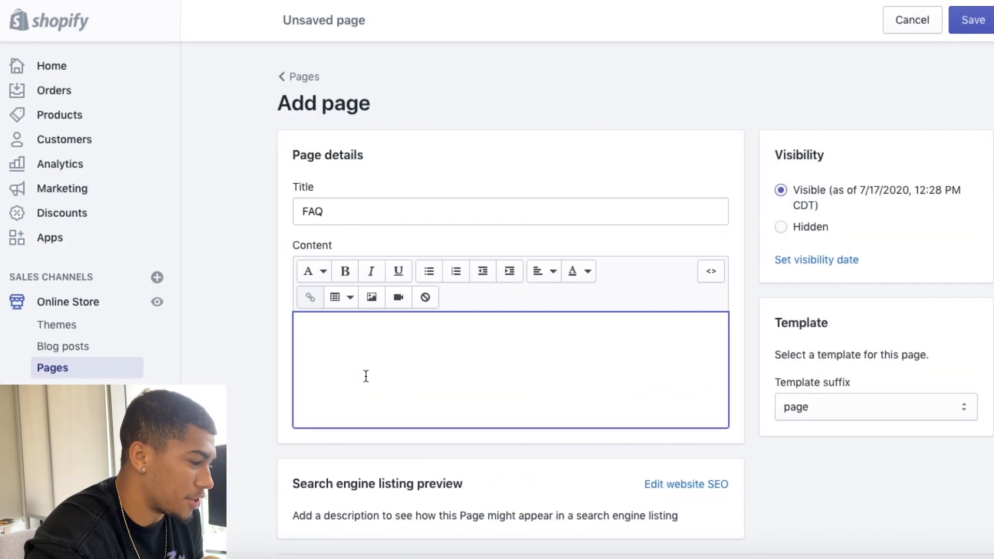
key("ctrl+v")
Step: Remove the Popular FAQs heading and the blank line above the first question, and save the FAQ page
left_click_drag(389, 328, 296, 329)
key("BackSpace")
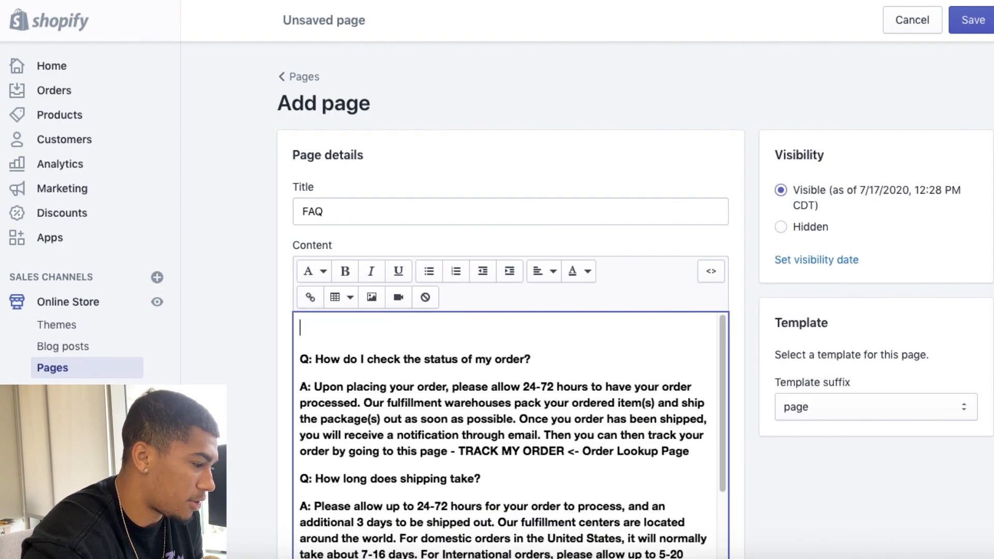
key("Delete")
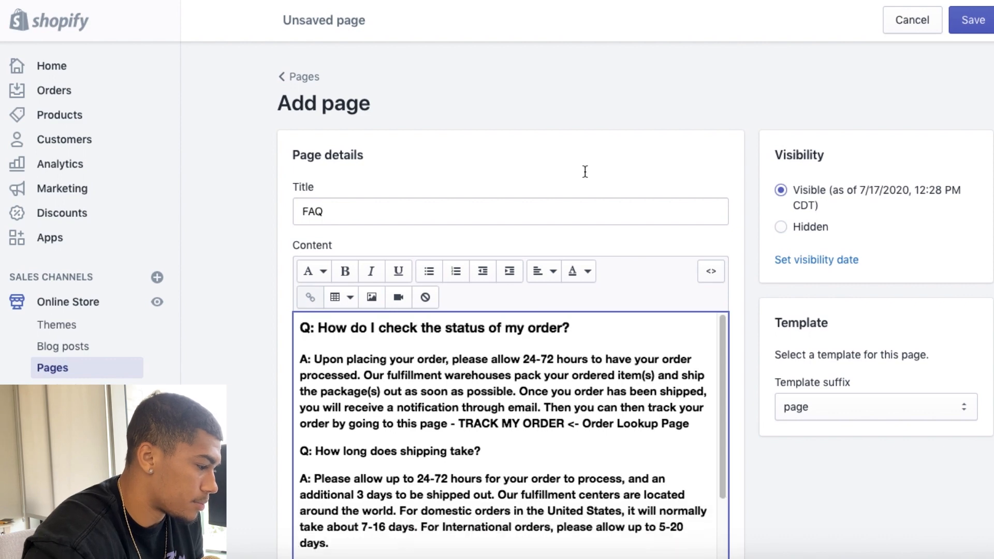
left_click(966, 30)
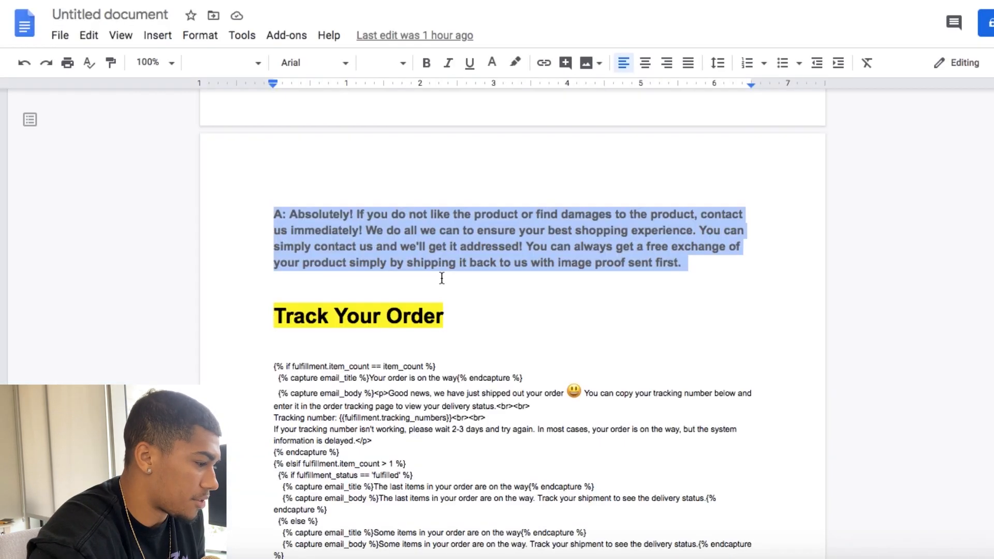
Step: Copy the Track Your Order code from the Google Docs document into the store, save it and preview the Track Your Order page
scroll(441, 278, "down", 1)
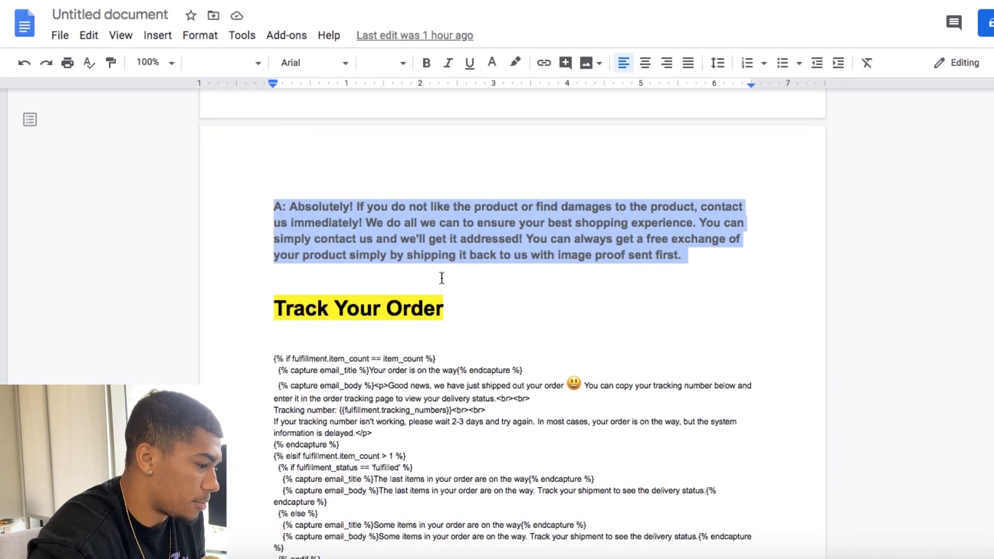
triple_click(365, 267)
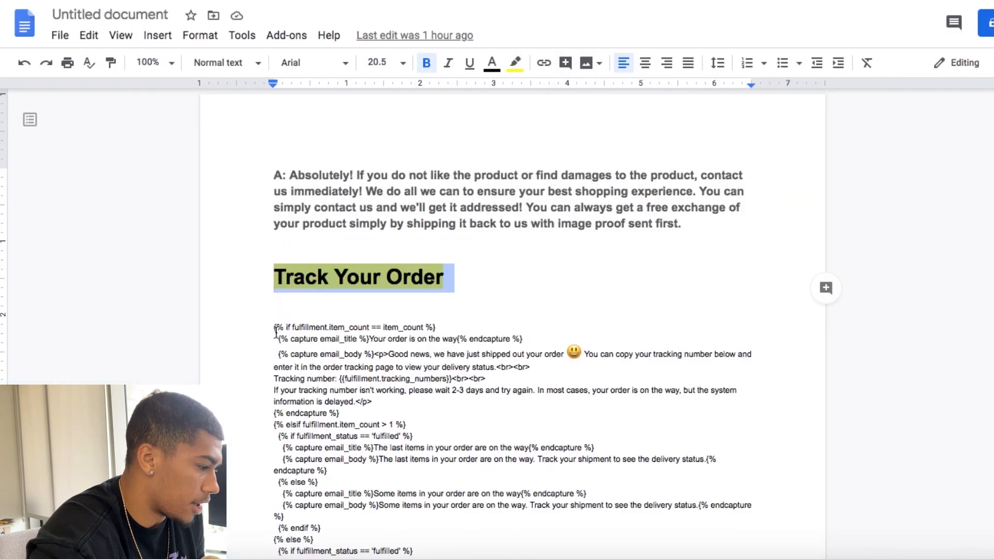
left_click_drag(274, 327, 549, 556)
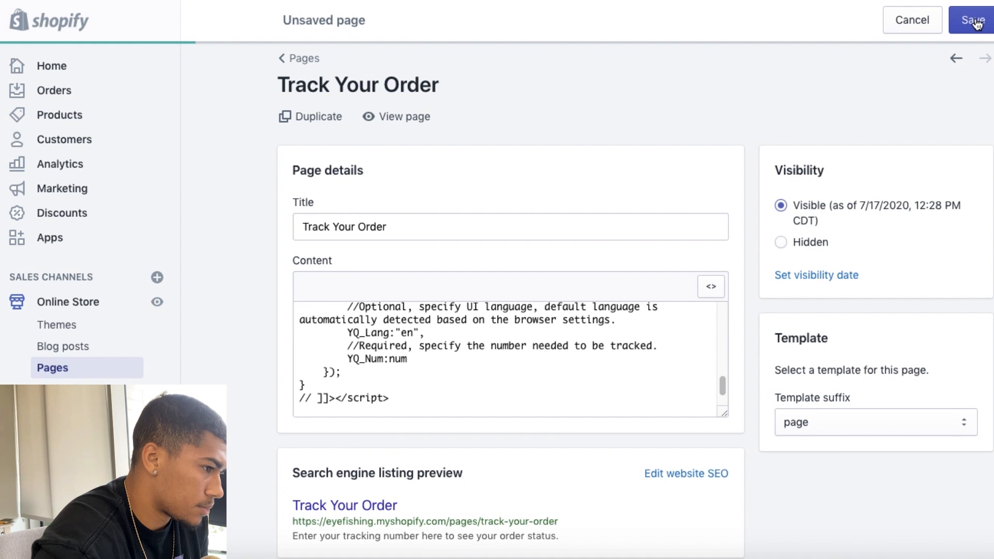
left_click(969, 17)
left_click(404, 121)
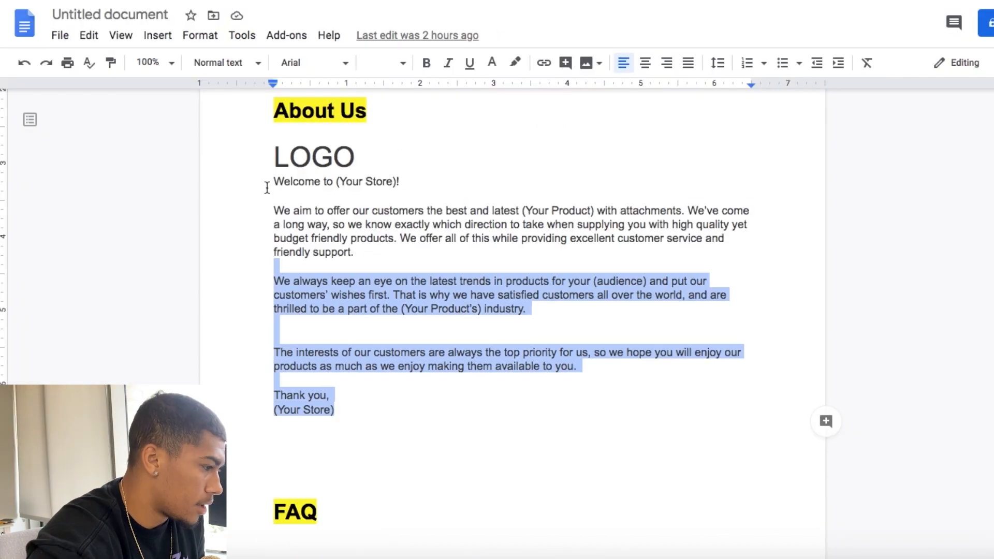
Step: Create a store page titled About Us with the copied welcome text as its content, and save it
left_click_drag(267, 184, 269, 155)
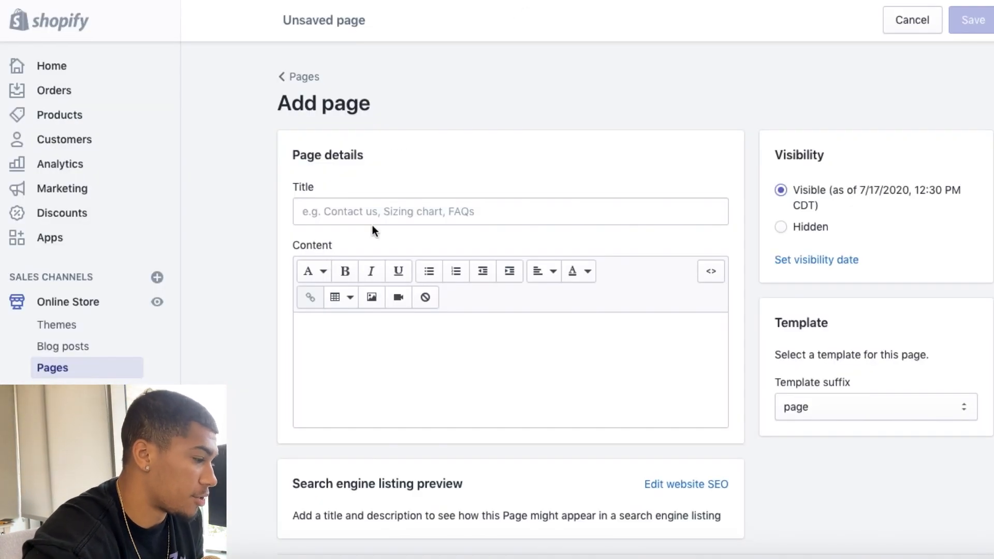
left_click(395, 218)
type("About Us")
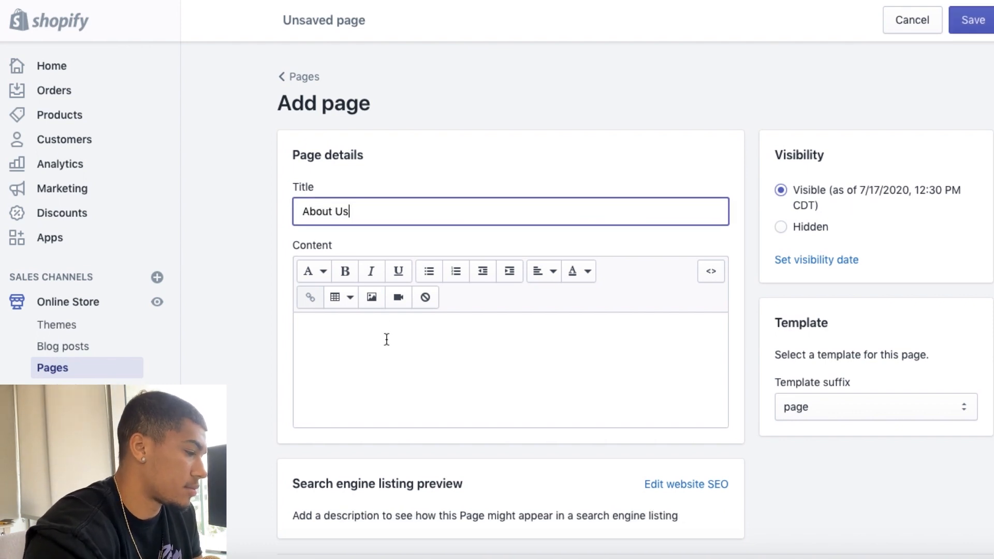
left_click(387, 339)
key("ctrl+v")
left_click(973, 19)
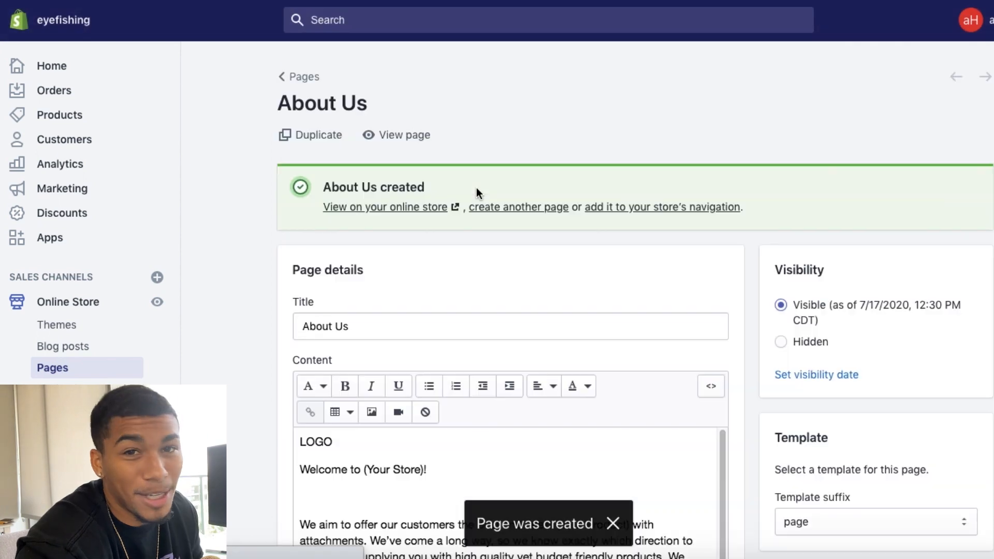
Step: Open the store's main menu for editing from the navigation settings
left_click(303, 78)
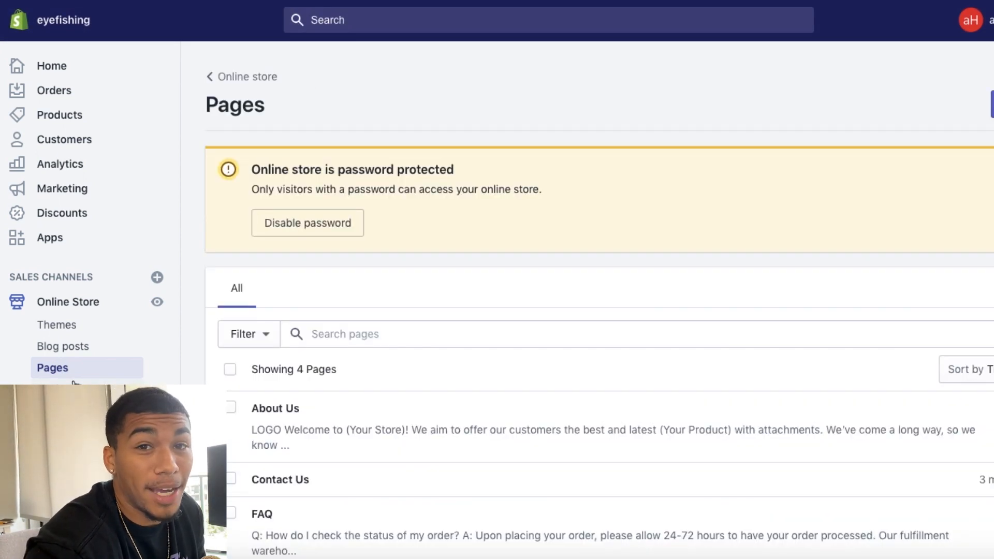
left_click(64, 390)
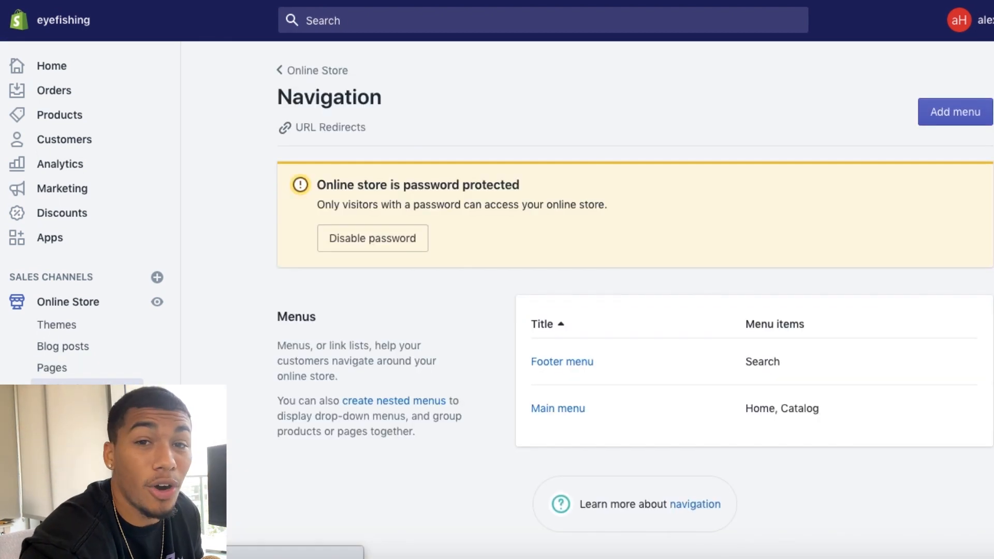
scroll(456, 293, "down", 1)
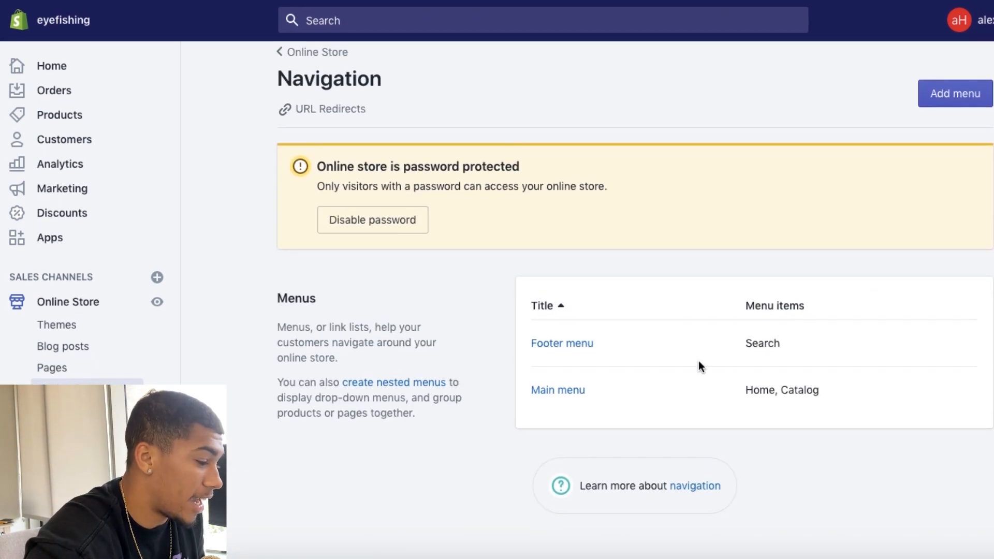
left_click(560, 393)
scroll(540, 281, "down", 1)
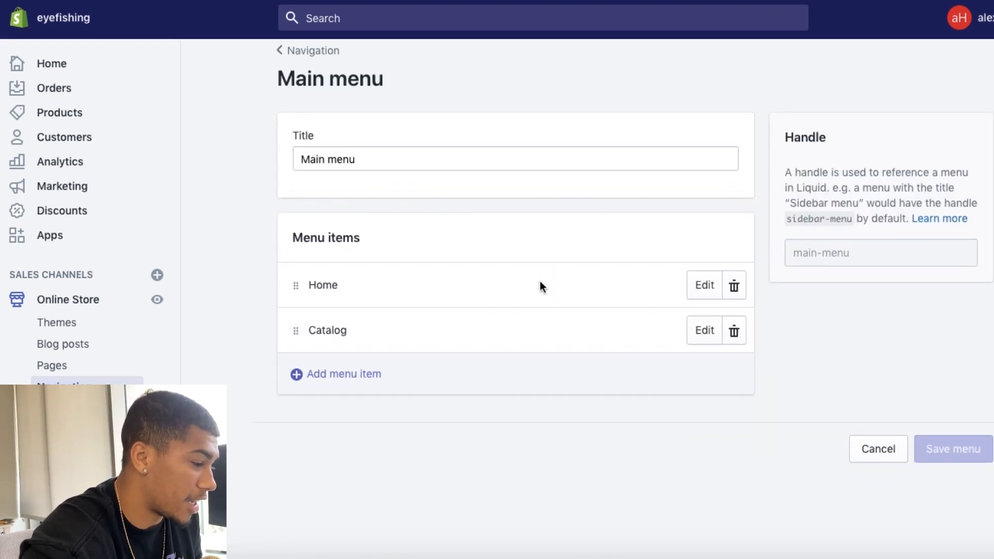
Step: Add a Track Orders item to the main menu, linked to the Track Your Order page
left_click(361, 371)
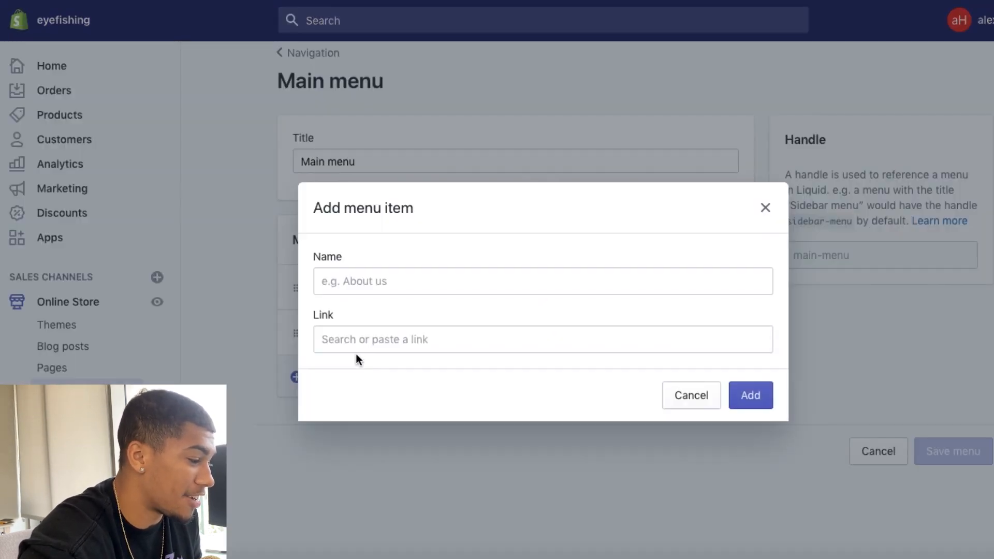
left_click(359, 282)
left_click(365, 324)
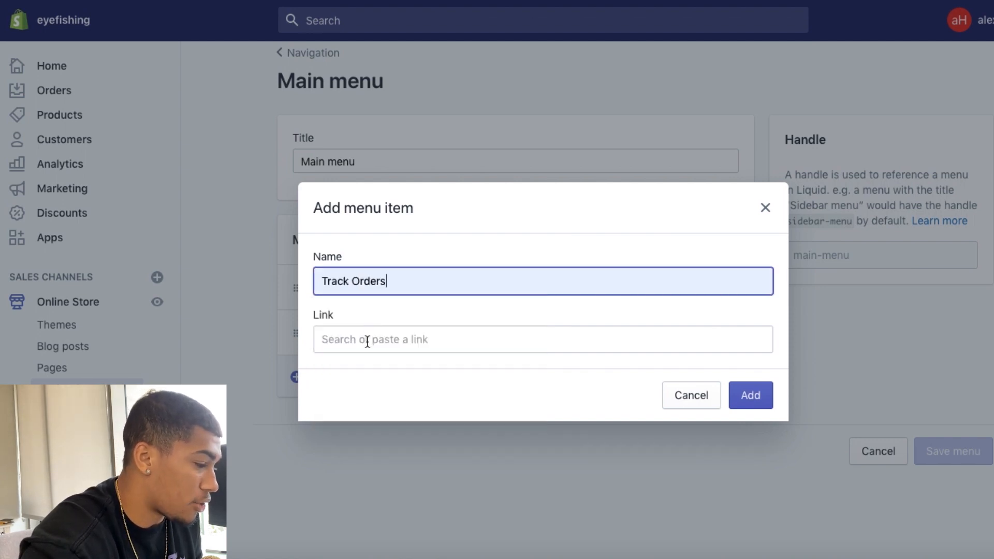
left_click(367, 341)
left_click(753, 398)
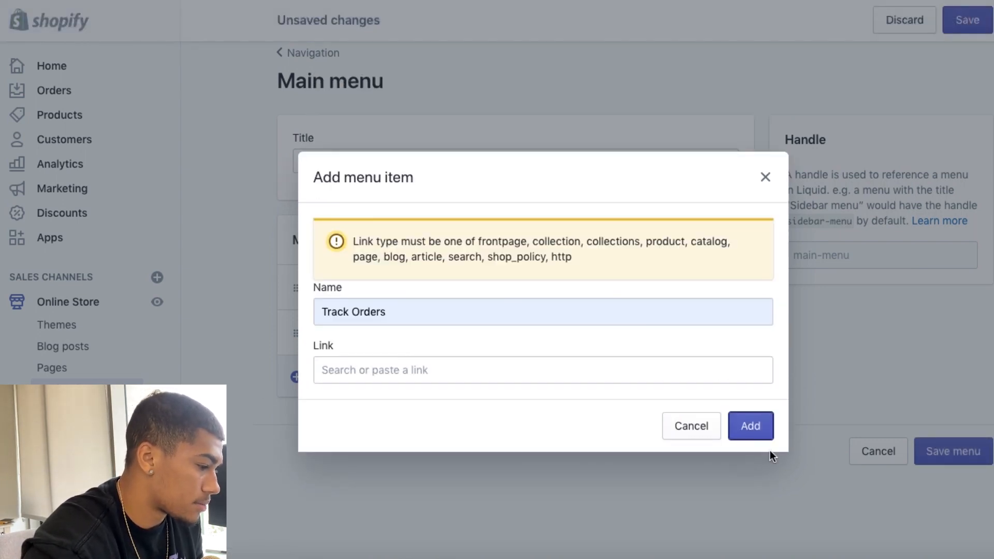
left_click(595, 368)
type("track order")
left_click(570, 315)
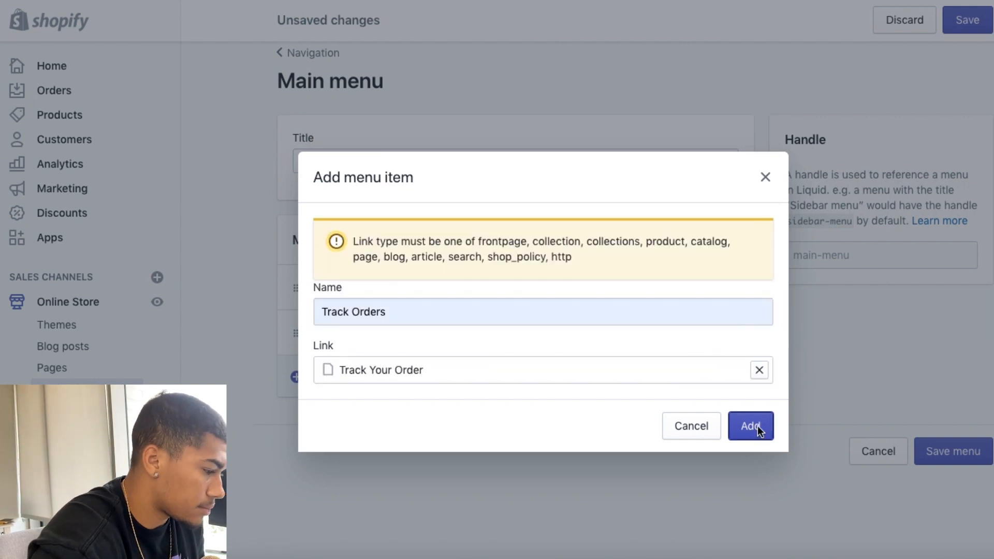
left_click(758, 429)
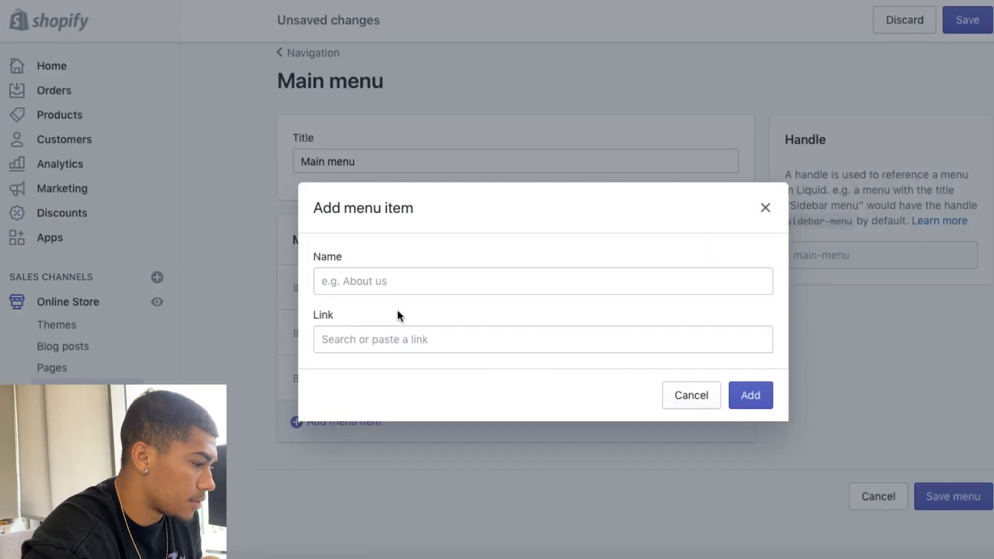
Step: Add an About Us item to the main menu, using about us as its link
left_click(400, 279)
type("abo")
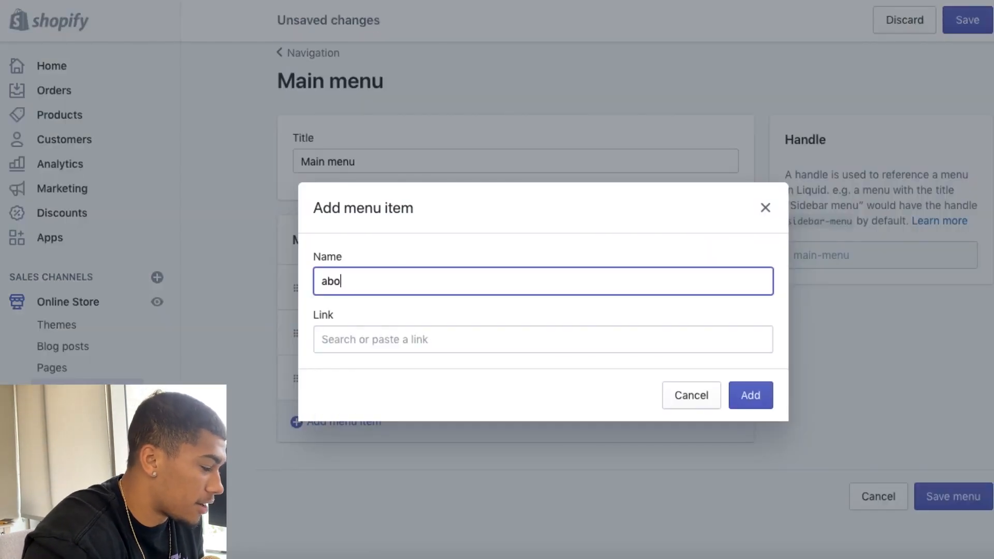
type("ut Us")
key("Tab")
type("about us")
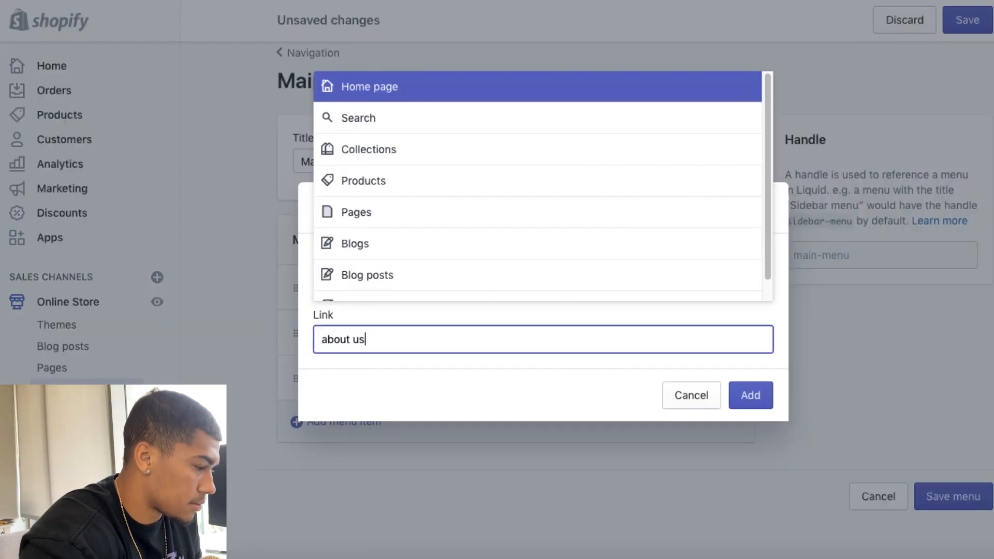
key("Return")
Step: Add a Contact Us item to the main menu, linked to the Contact Us page
left_click(441, 277)
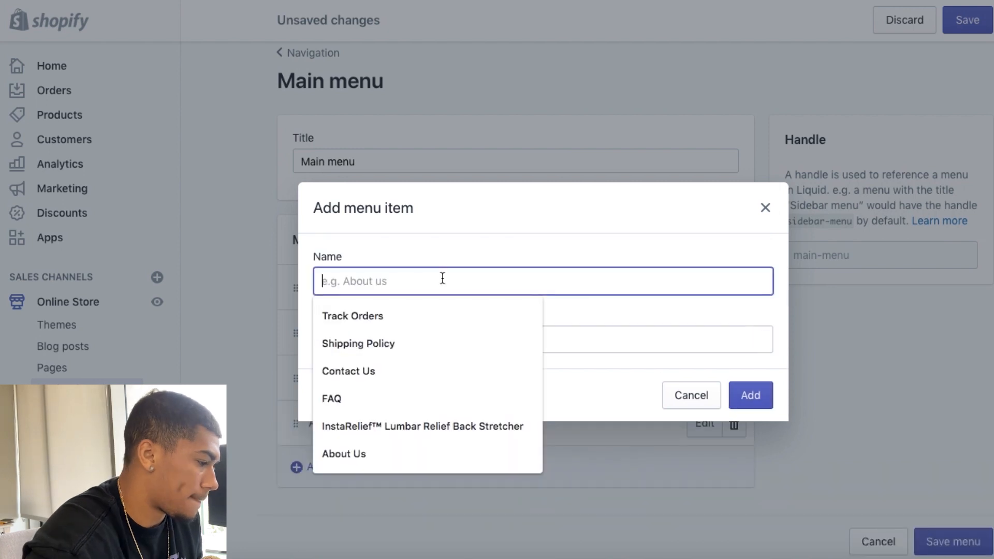
type("Cont")
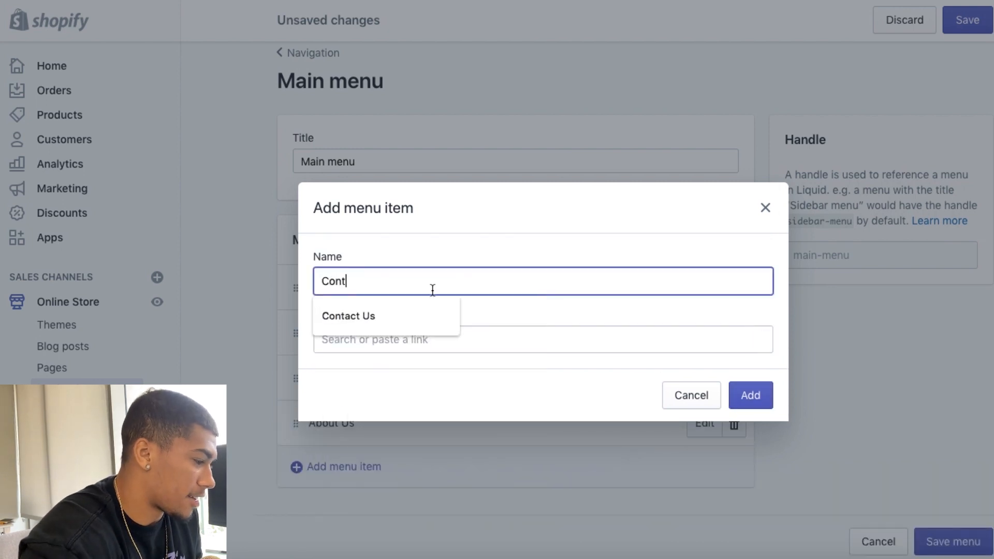
left_click(406, 319)
left_click(408, 338)
type("Contact")
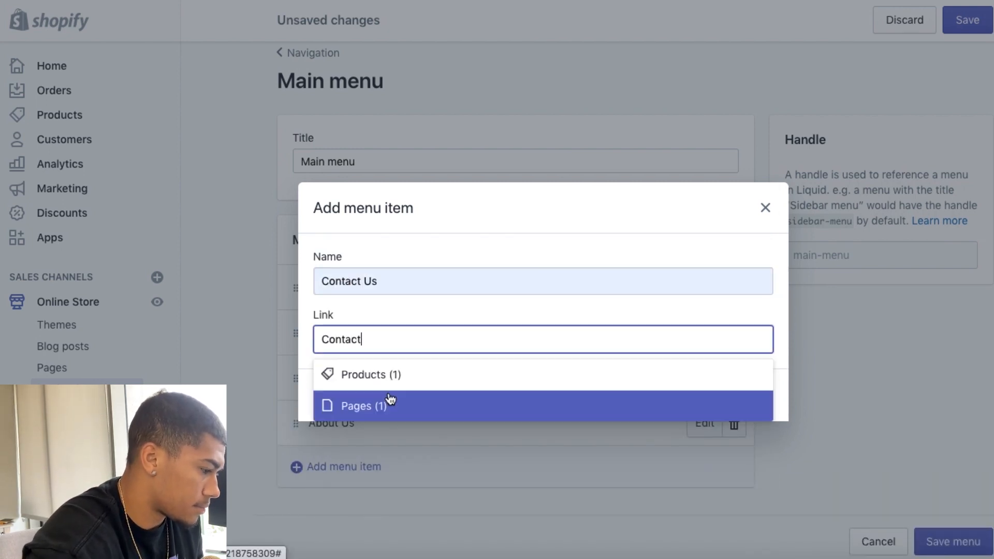
left_click(390, 401)
left_click(388, 394)
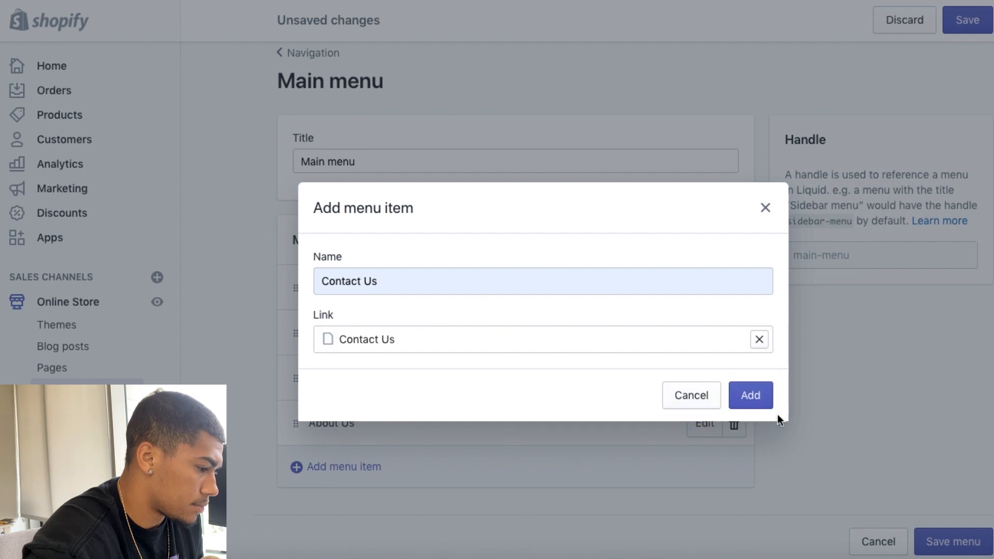
left_click(769, 406)
Step: Add an FAQ item to the main menu, linked to the FAQ page
scroll(562, 259, "down", 2)
left_click(343, 458)
left_click(381, 278)
type("f")
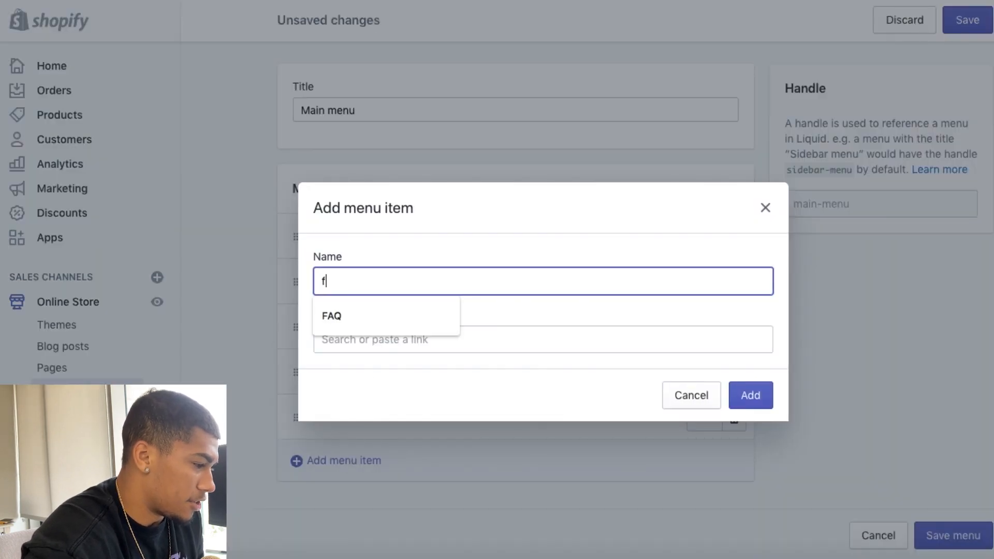
type("aq")
left_click(373, 315)
left_click(371, 339)
type("faq")
left_click(369, 298)
left_click(765, 399)
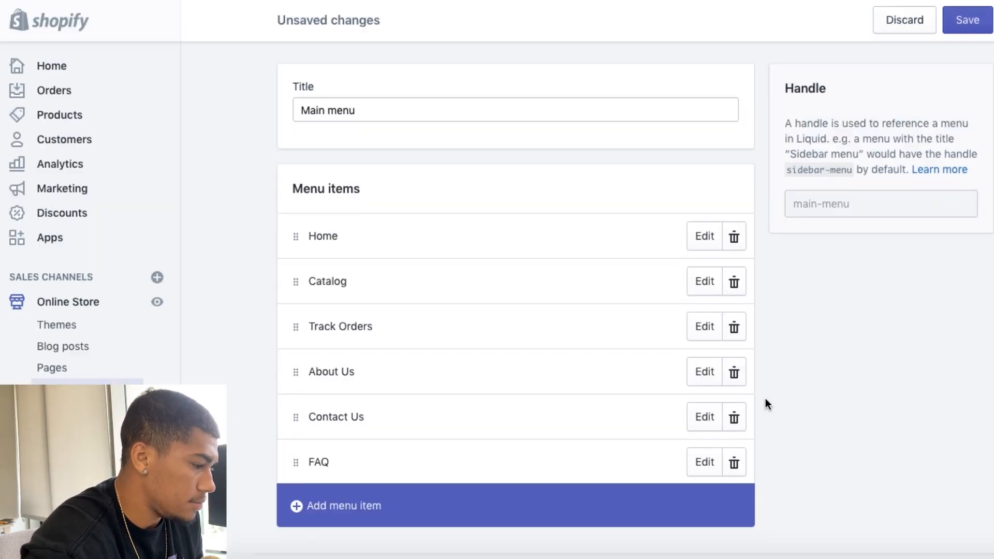
Step: Reorder the main menu so About Us and FAQ come directly after Catalog, and save the menu
left_click_drag(301, 371, 303, 282)
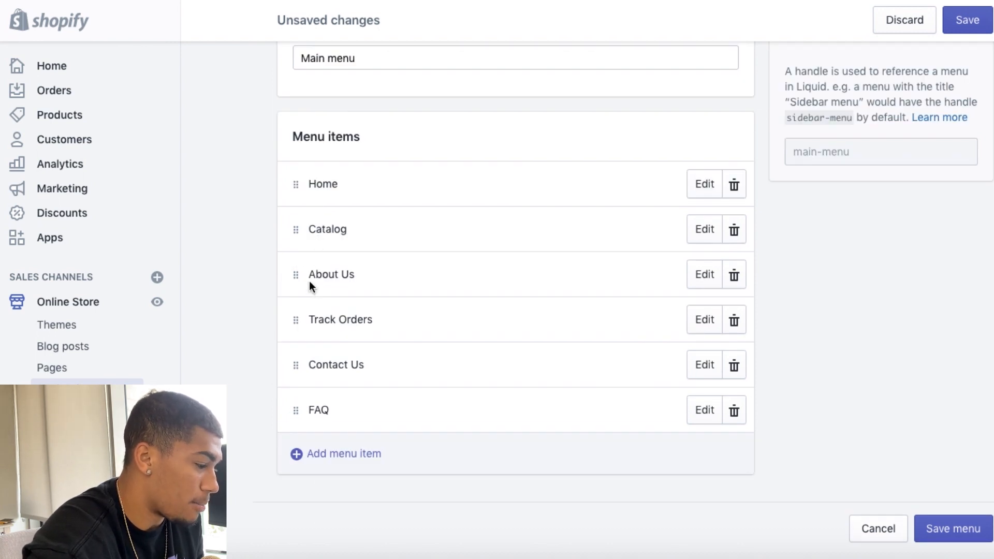
left_click_drag(293, 411, 310, 327)
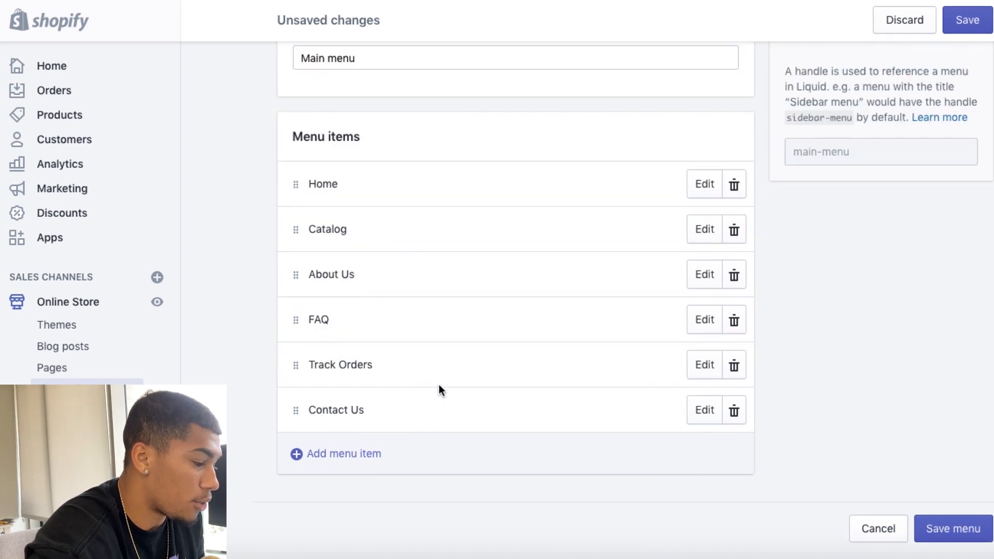
scroll(362, 344, "up", 2)
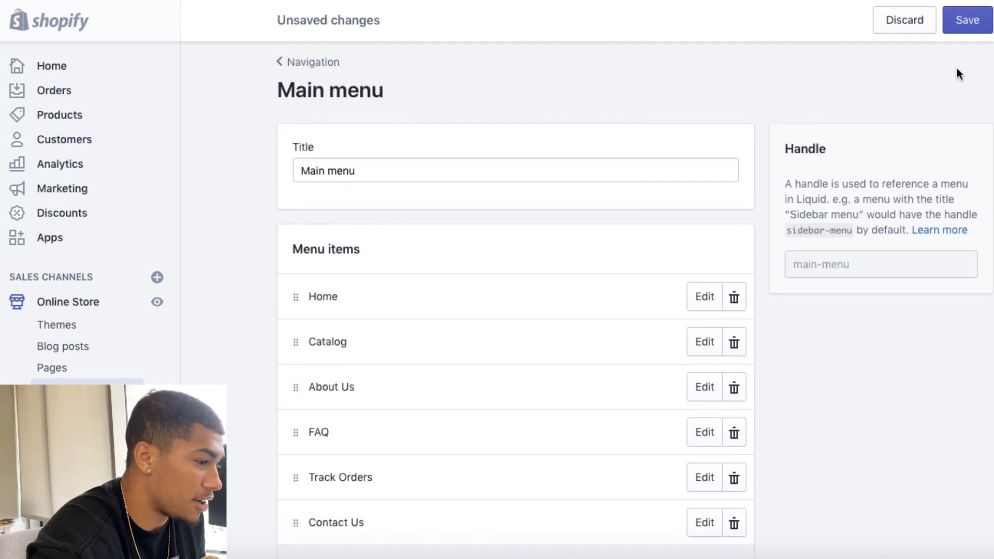
left_click(961, 26)
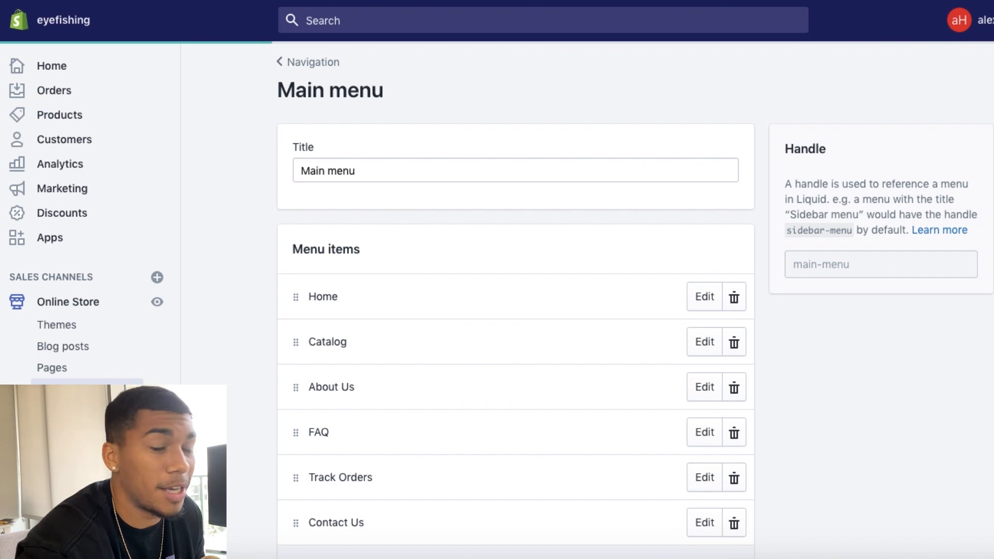
Step: Add a Track Orders item linked to the Track Your Order page to the footer menu, and save the menu
left_click(304, 78)
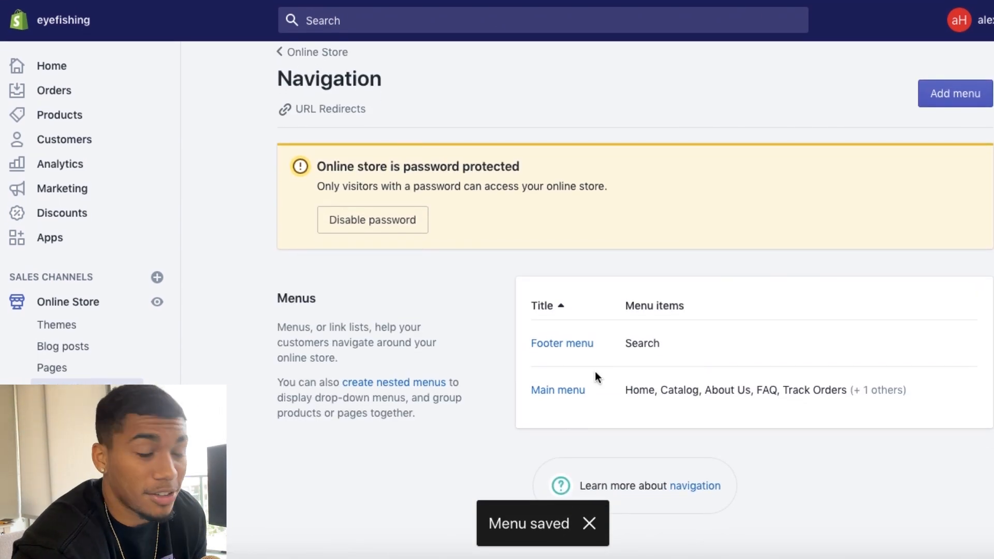
left_click(562, 344)
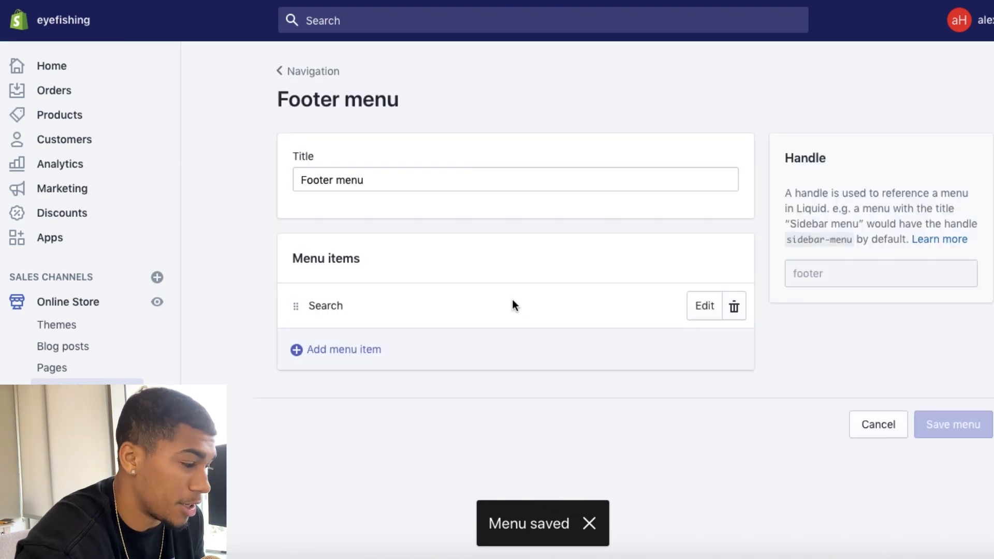
left_click(383, 346)
left_click(389, 280)
type("track")
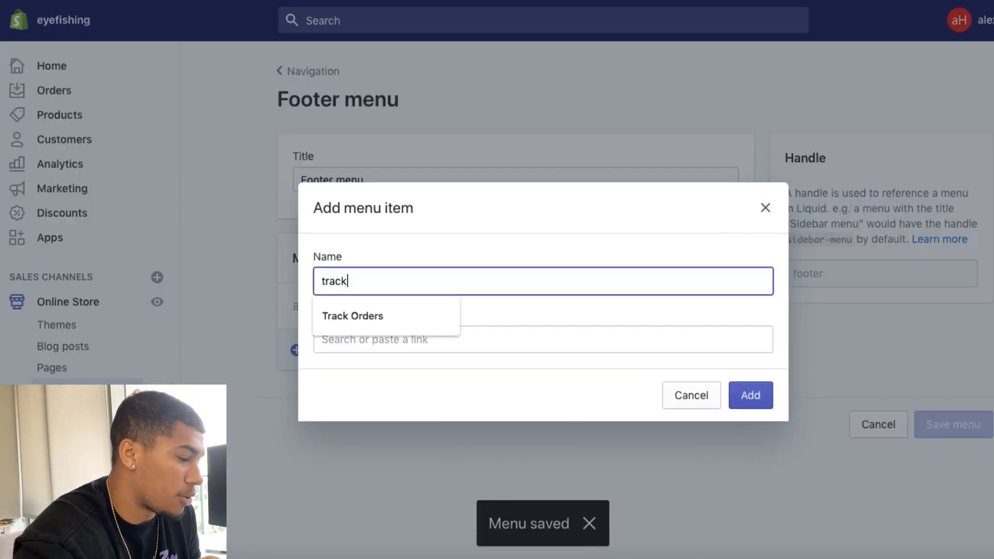
left_click(380, 319)
left_click(391, 339)
type("track or")
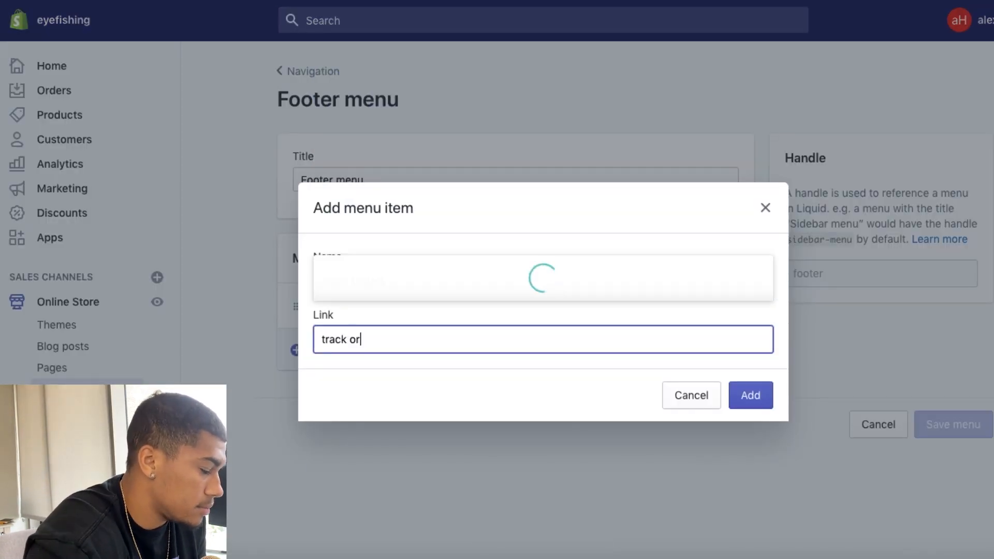
type("d")
left_click(395, 287)
left_click(751, 395)
left_click(967, 20)
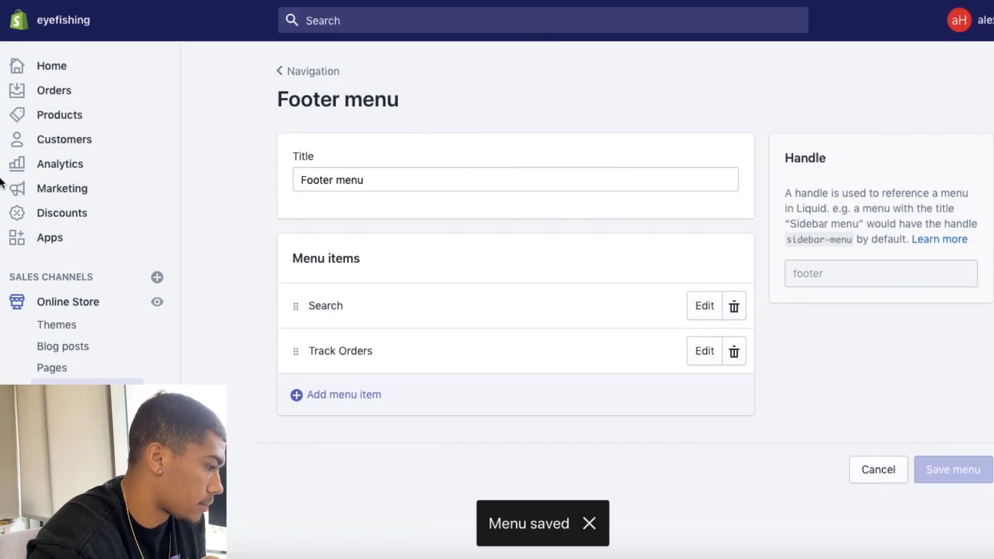
Step: Switch to the Ali Reviews app and open its Import Reviews page
left_click(46, 239)
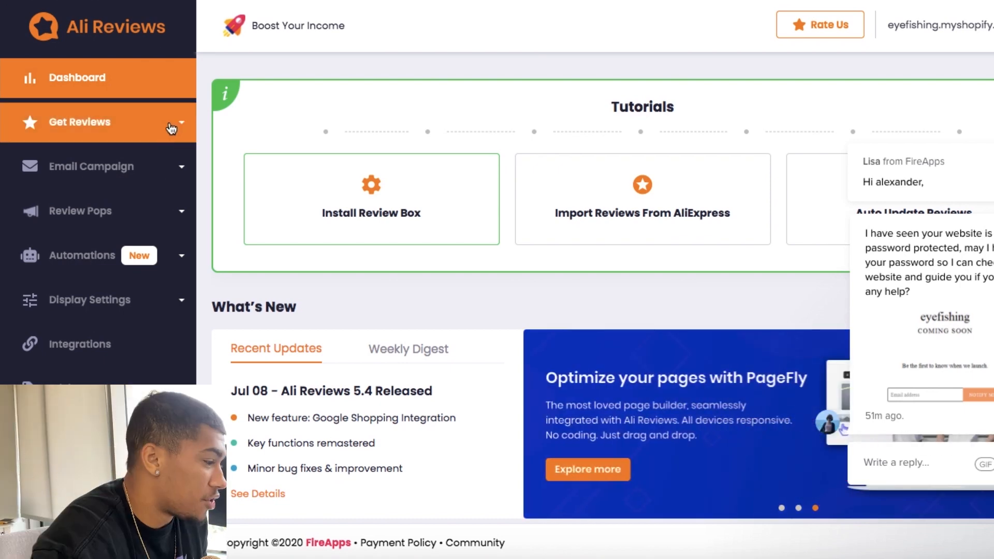
left_click(105, 122)
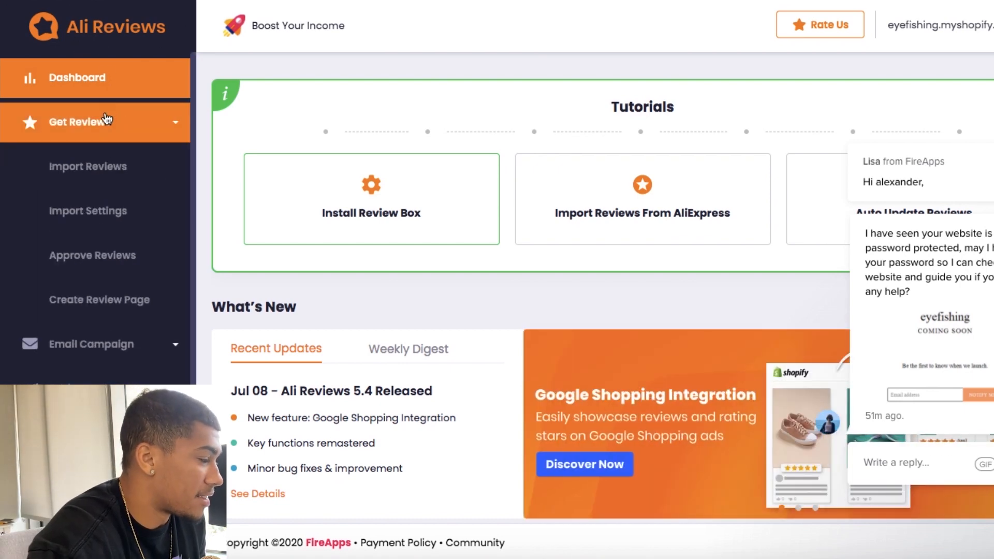
left_click(93, 168)
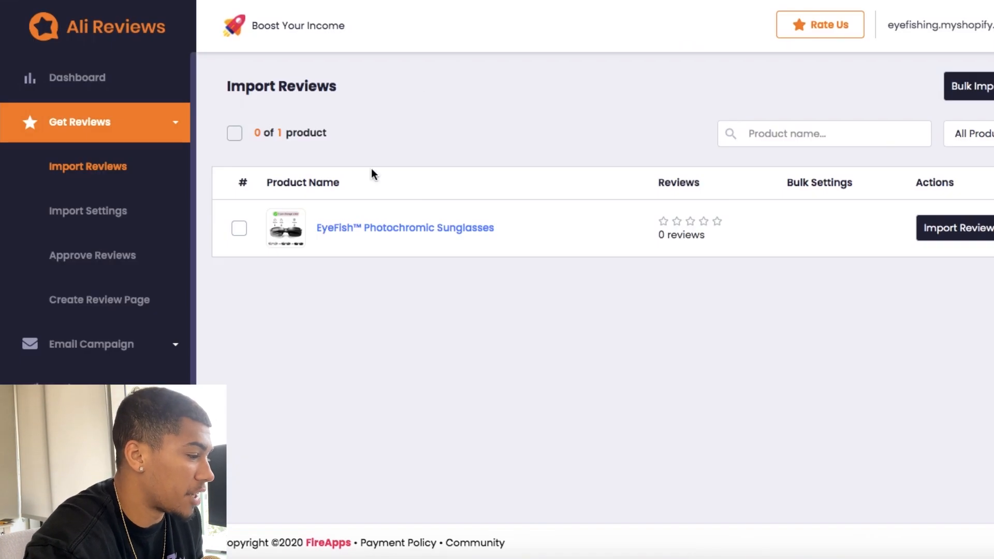
Step: Import AliExpress reviews for the EyeFish™ Photochromic Sunglasses using the AliExpress product's URL and the current import settings
left_click(978, 228)
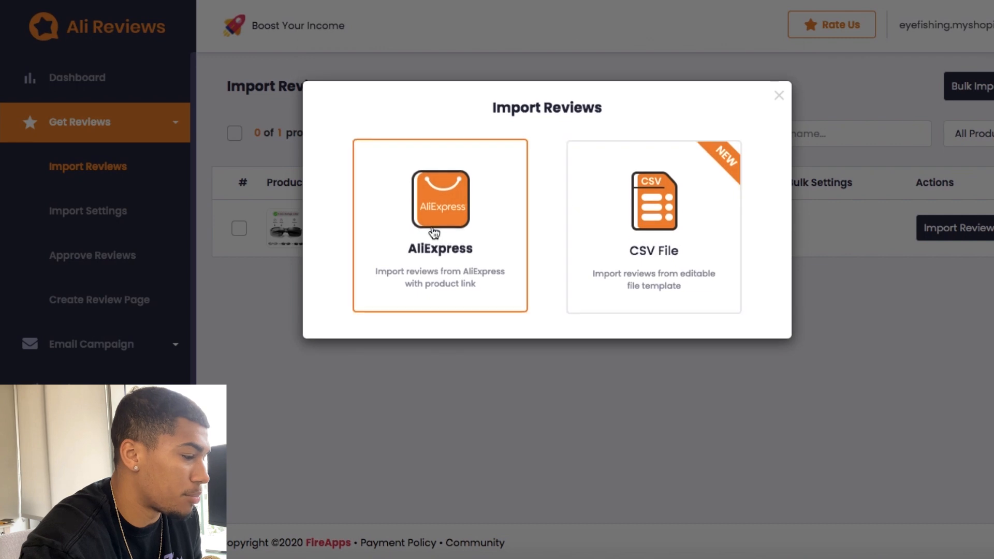
left_click(434, 232)
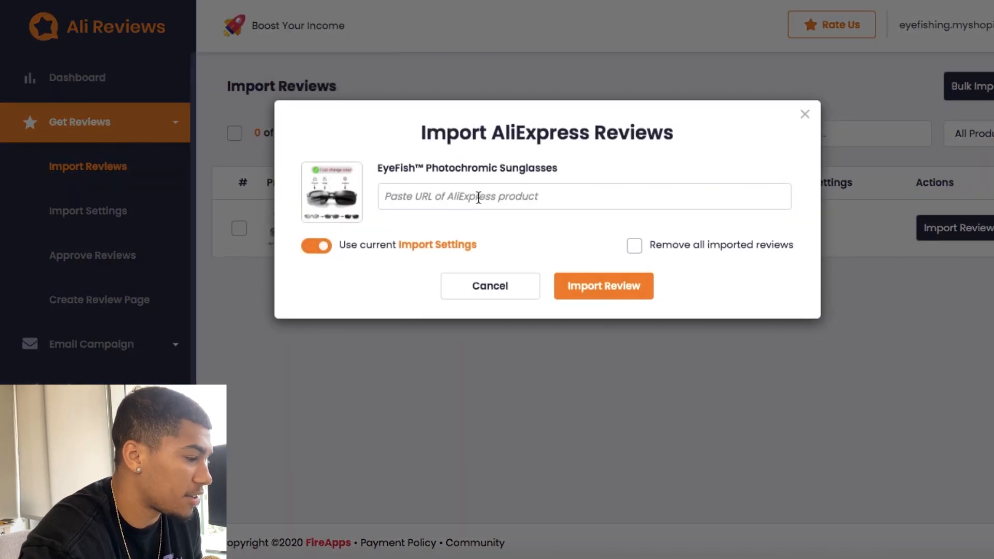
left_click(479, 198)
key("ctrl+v")
left_click(603, 286)
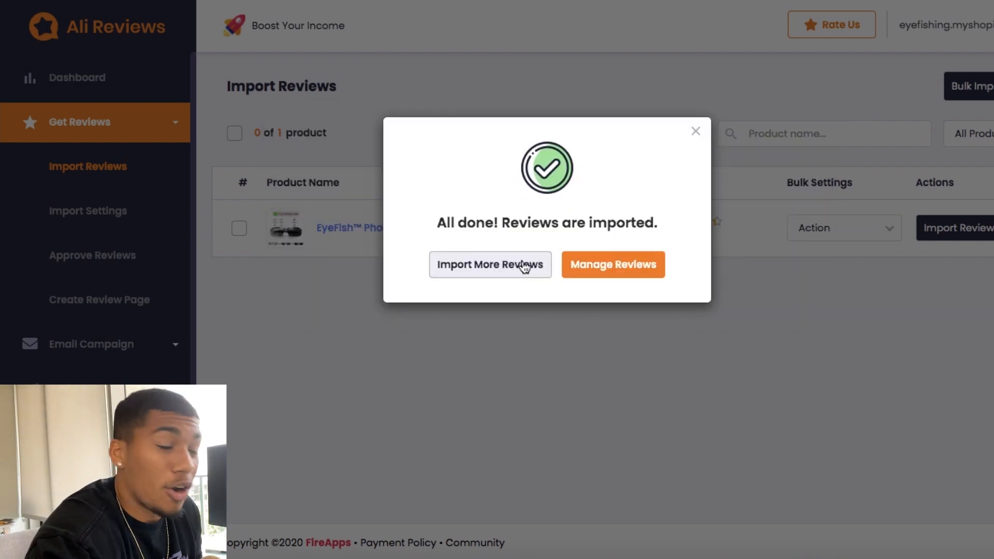
left_click(695, 134)
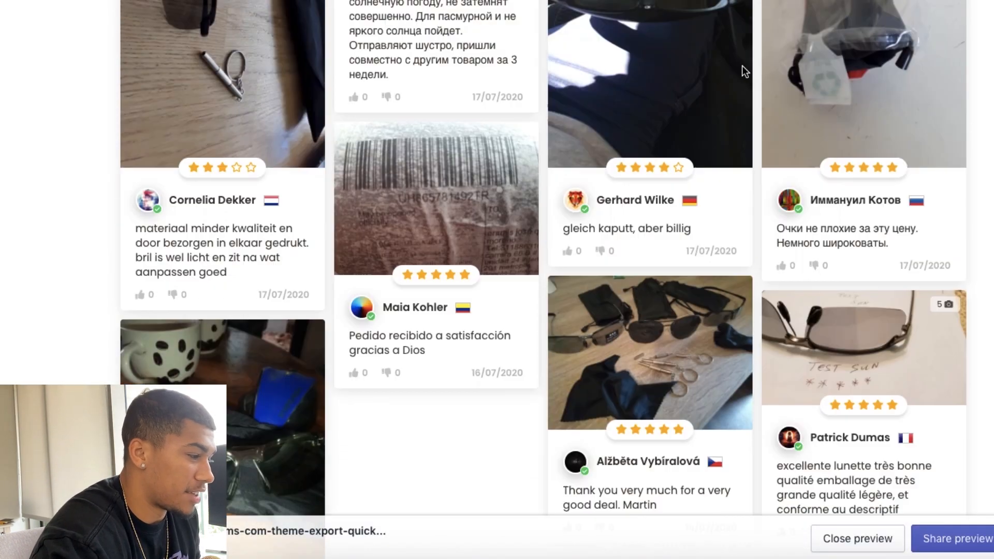
Step: Examine the imported sunglasses reviews in the storefront preview and in the Ali Reviews review list
scroll(742, 65, "up", 10)
scroll(741, 66, "down", 5)
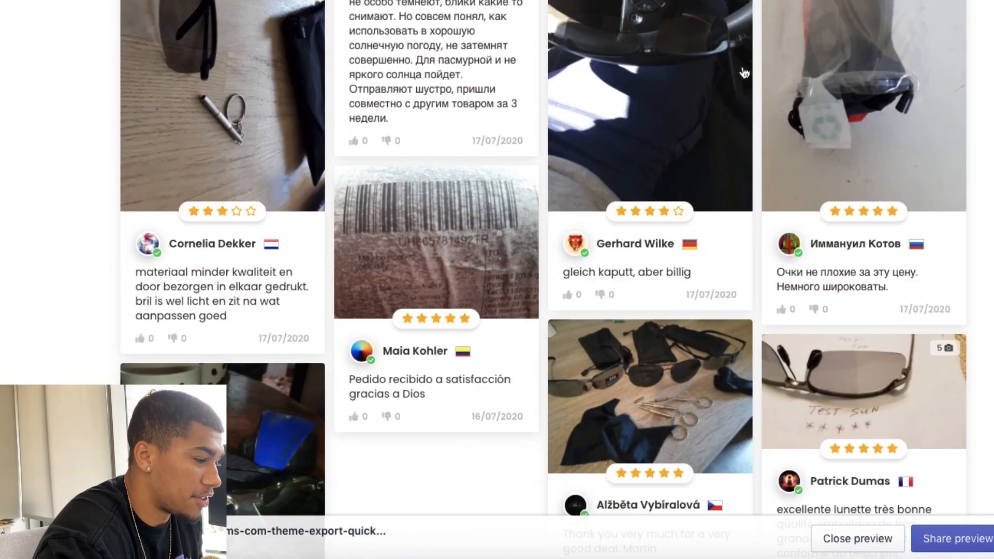
scroll(742, 65, "up", 7)
scroll(742, 66, "up", 15)
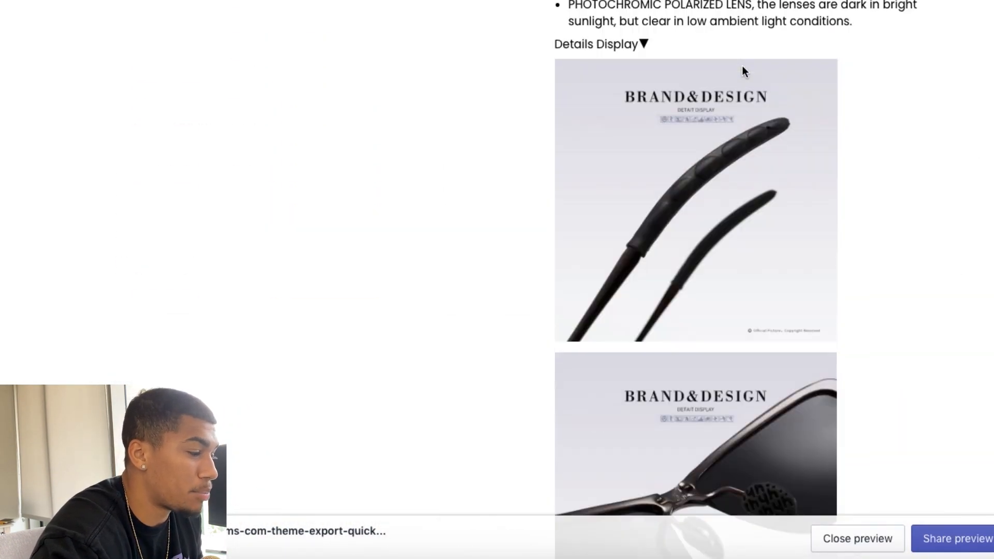
scroll(741, 66, "down", 8)
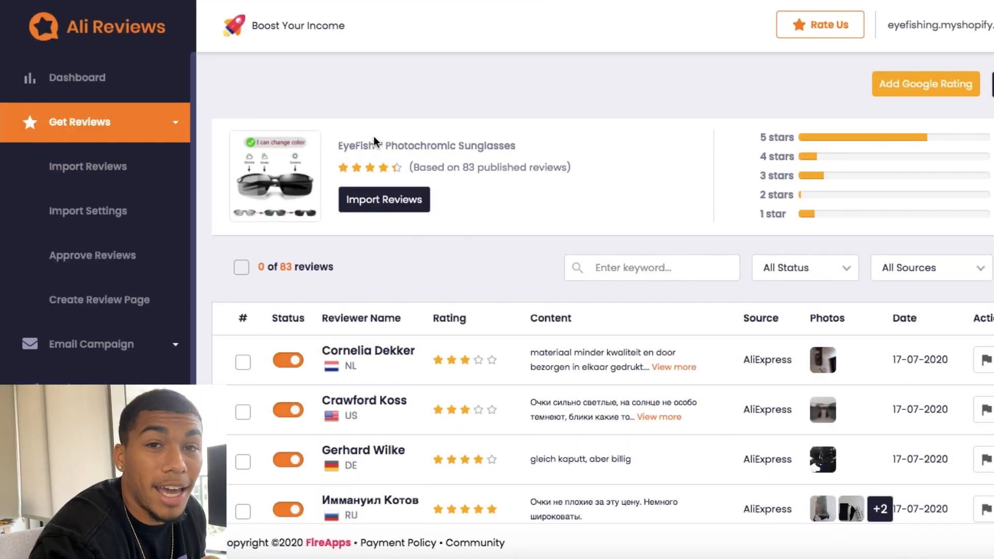
scroll(374, 135, "down", 3)
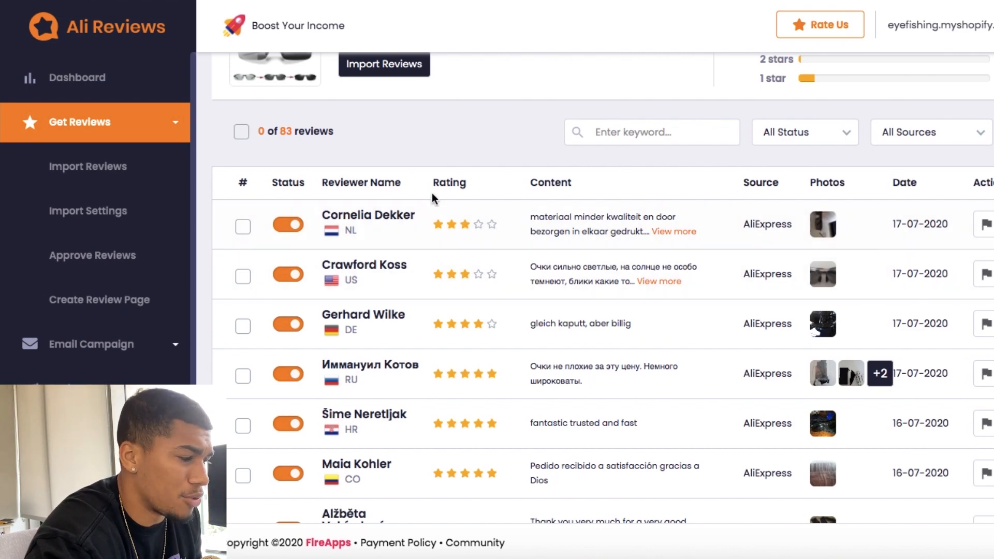
scroll(482, 223, "down", 4)
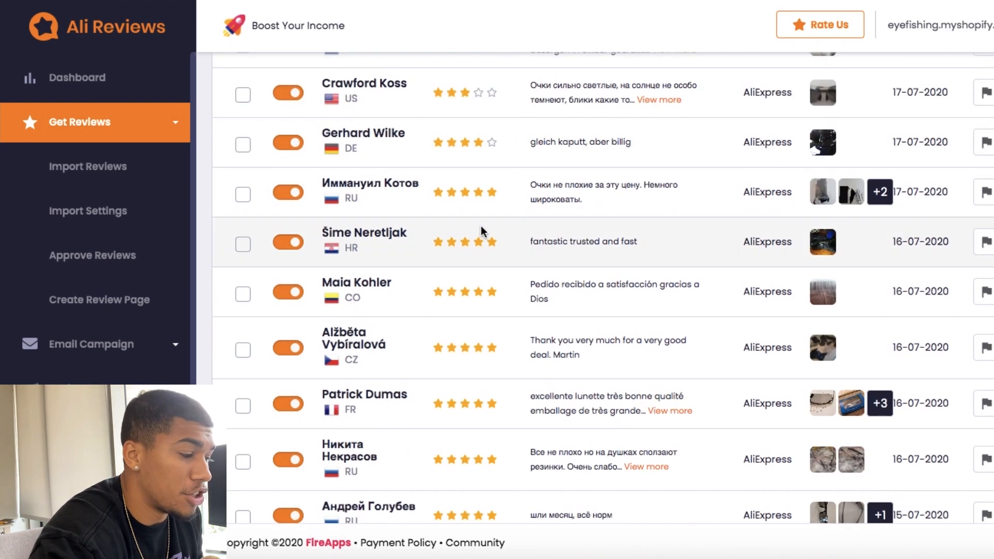
scroll(480, 225, "down", 2)
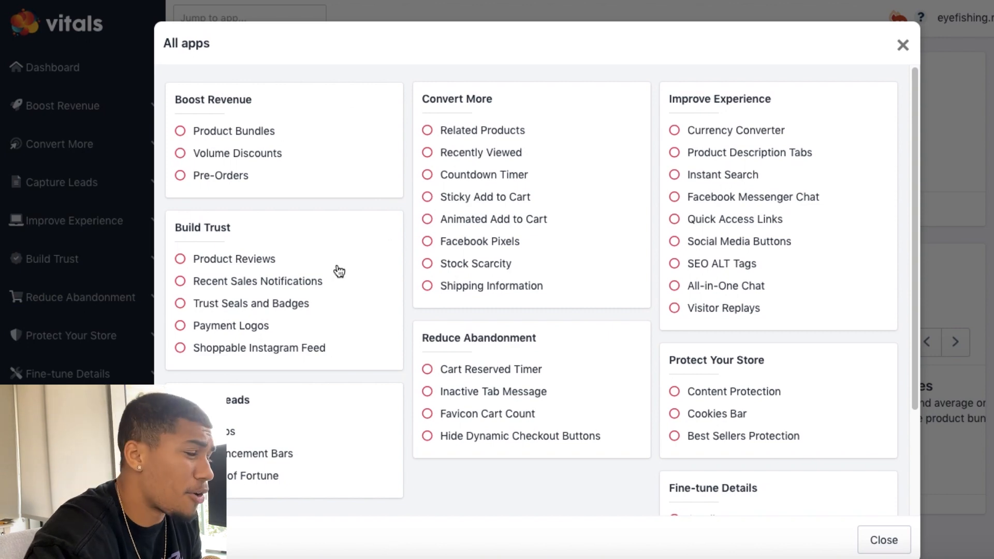
Step: Look over all available modules in VITALS and activate the Currency Converter
scroll(339, 270, "down", 2)
scroll(339, 271, "up", 1)
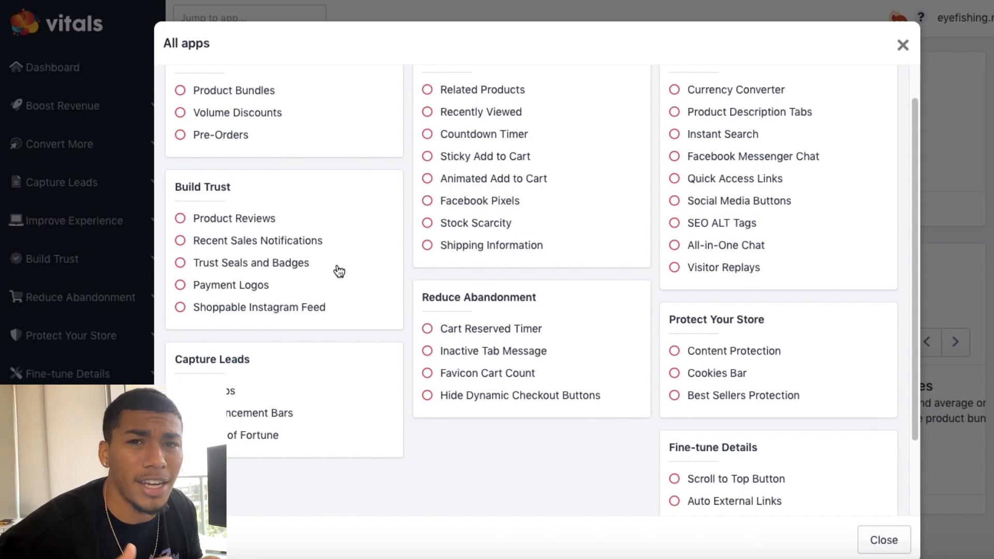
scroll(403, 284, "up", 1)
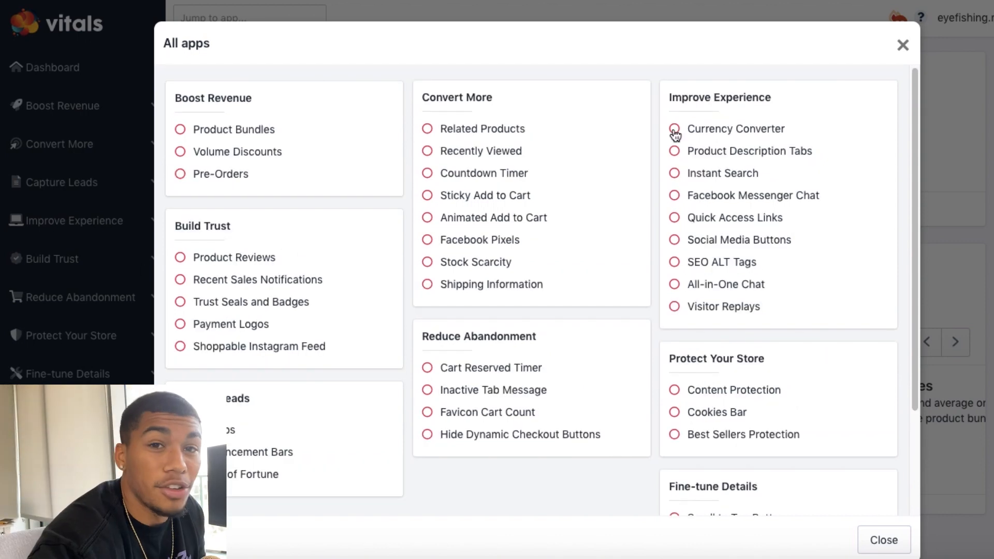
left_click(674, 129)
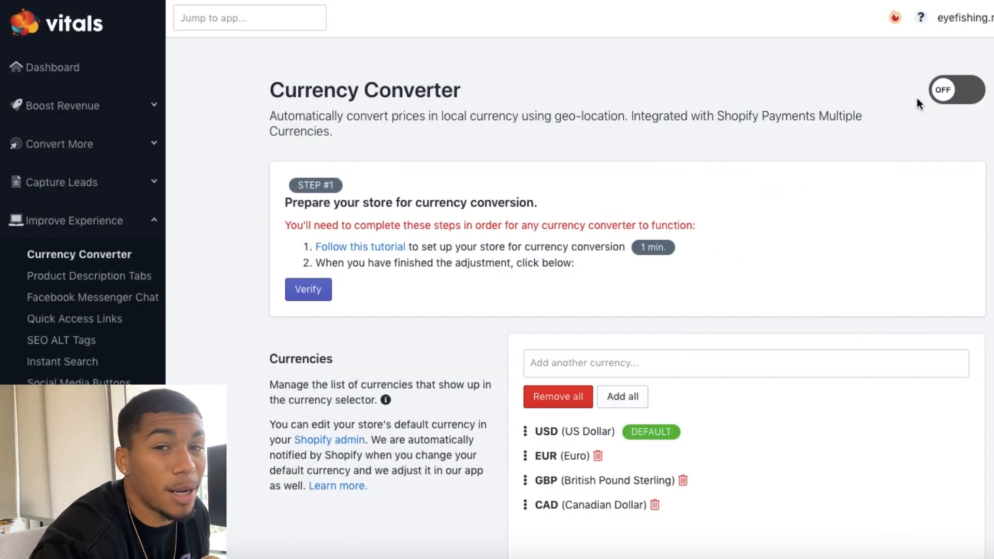
left_click(955, 89)
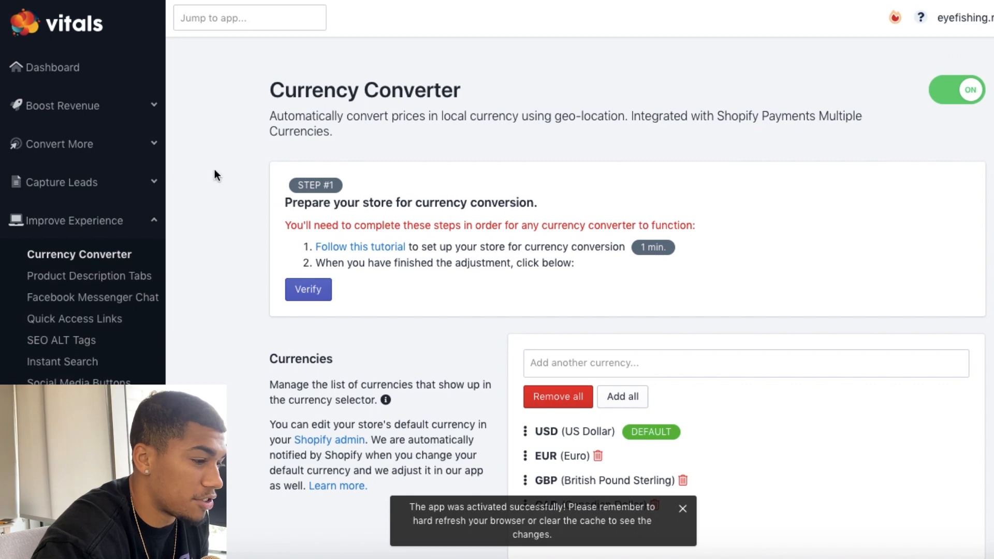
Step: Activate the Sticky Add to Cart module from the full VITALS app list and check its settings
left_click(62, 75)
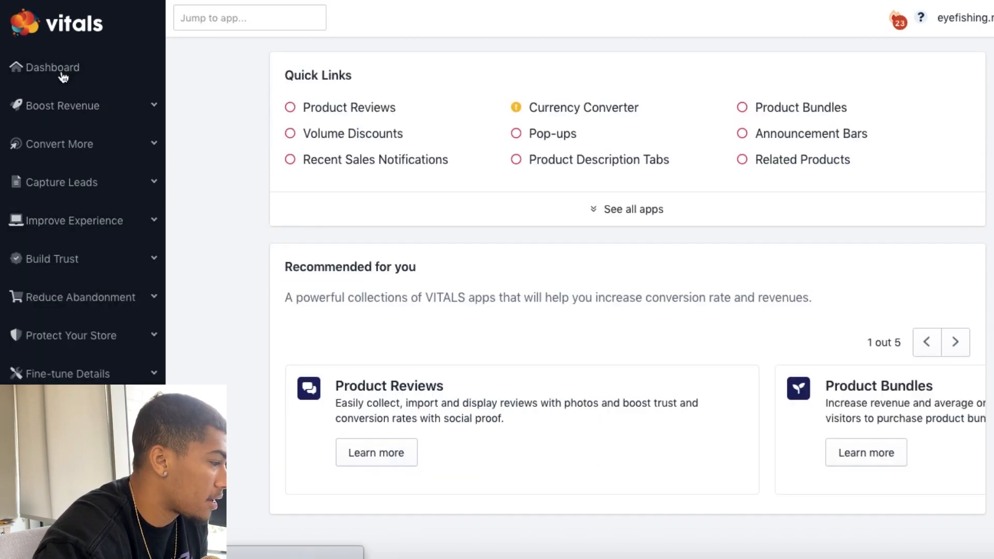
left_click(634, 218)
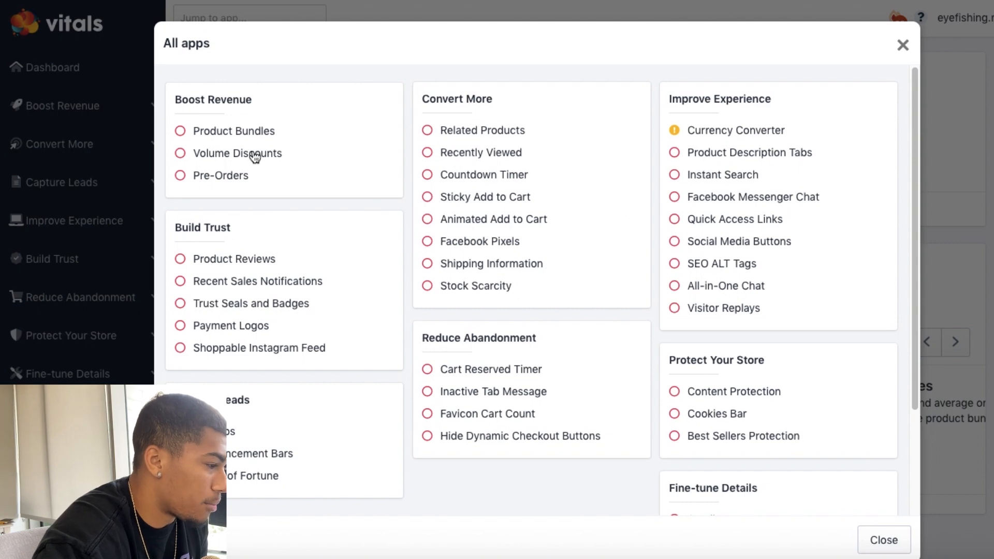
left_click(434, 206)
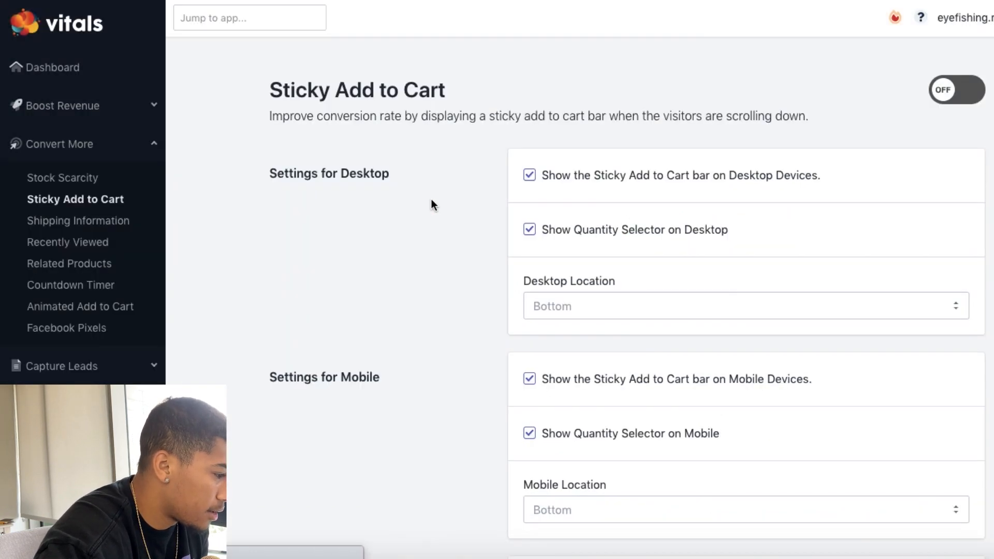
left_click(977, 85)
scroll(730, 212, "down", 10)
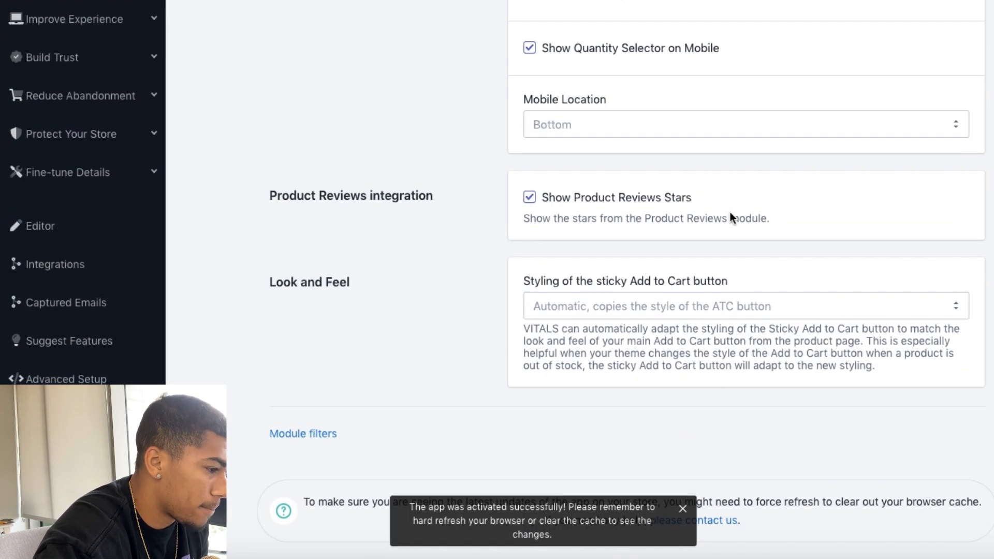
scroll(730, 212, "up", 10)
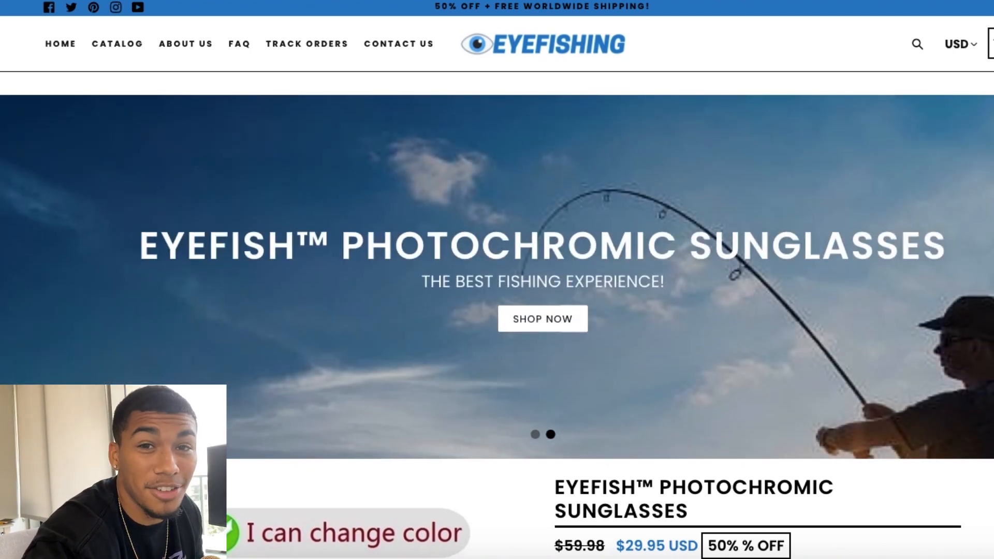
Step: Look over the storefront home page and open the sunglasses product from the catalog
scroll(497, 280, "down", 7)
scroll(497, 280, "up", 5)
scroll(497, 279, "up", 2)
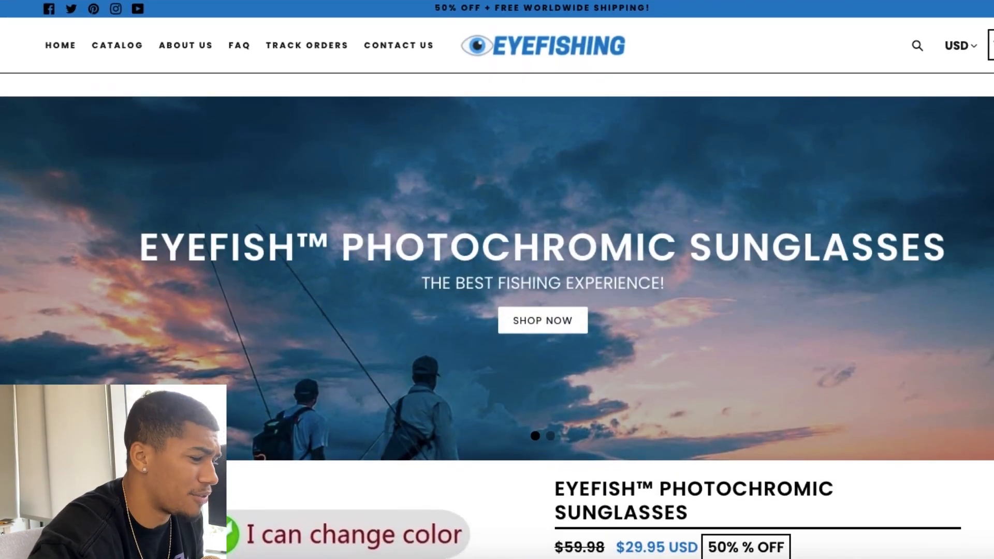
left_click(133, 48)
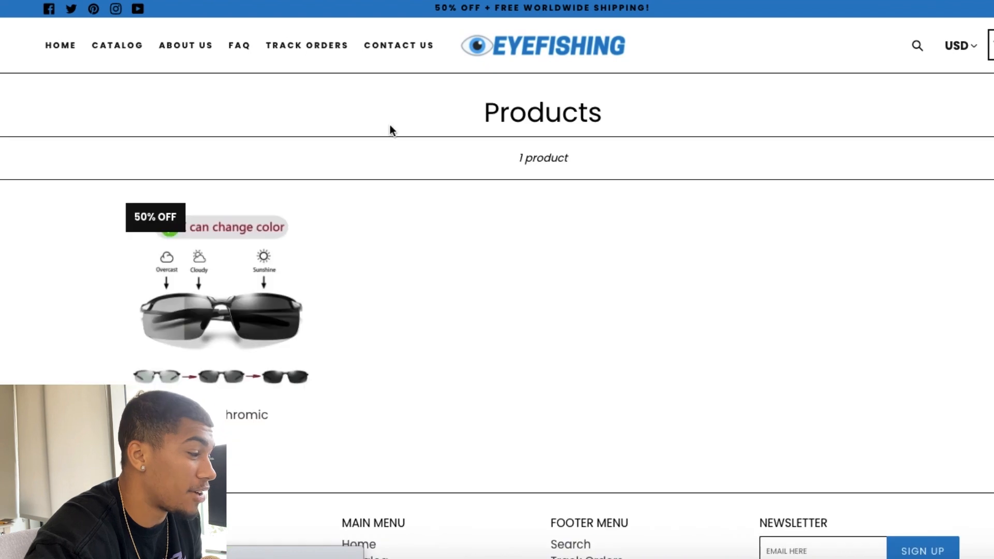
left_click(244, 286)
Step: Examine the sunglasses product page, including the sticky add-to-cart bar, the description and the customer reviews
scroll(532, 235, "down", 10)
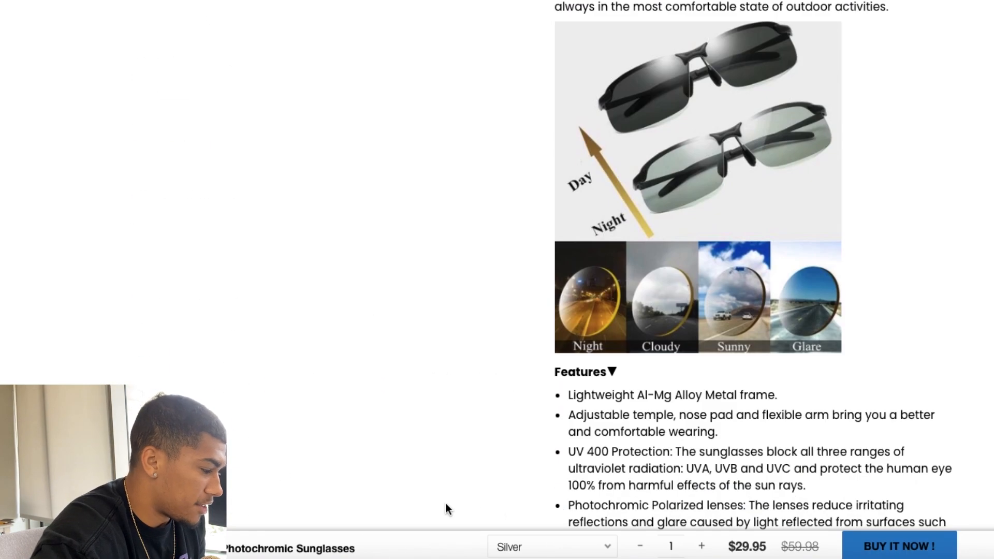
scroll(447, 504, "up", 1)
scroll(373, 503, "down", 7)
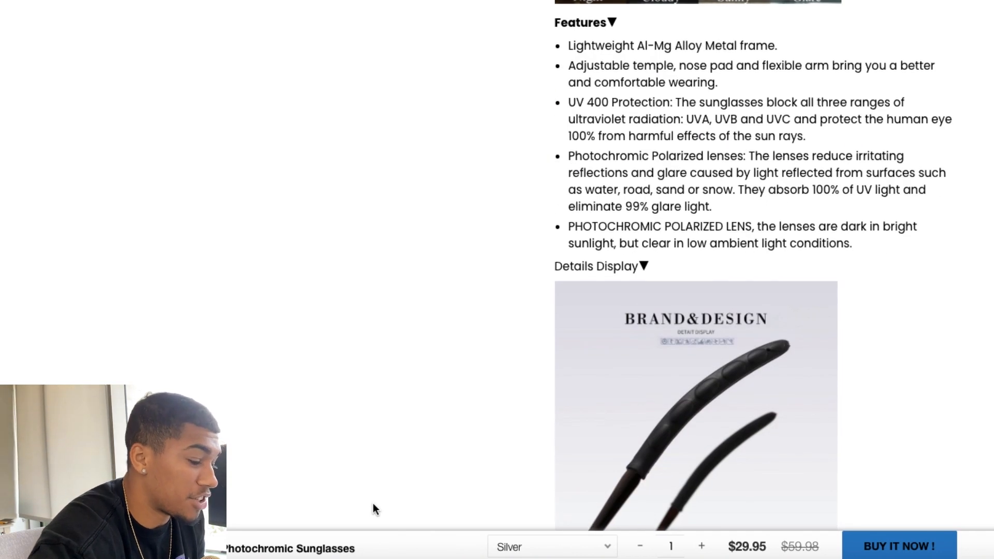
scroll(372, 503, "down", 2)
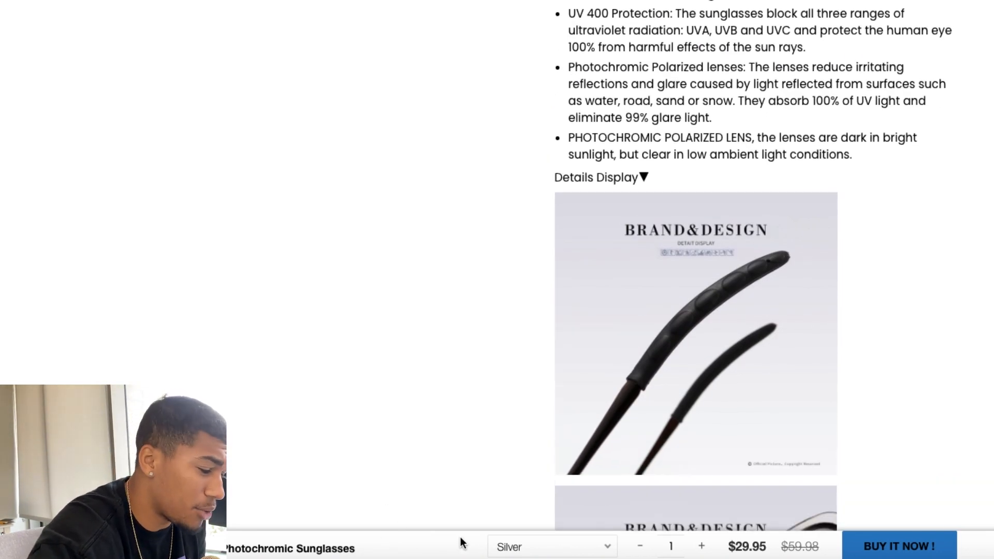
scroll(461, 537, "down", 5)
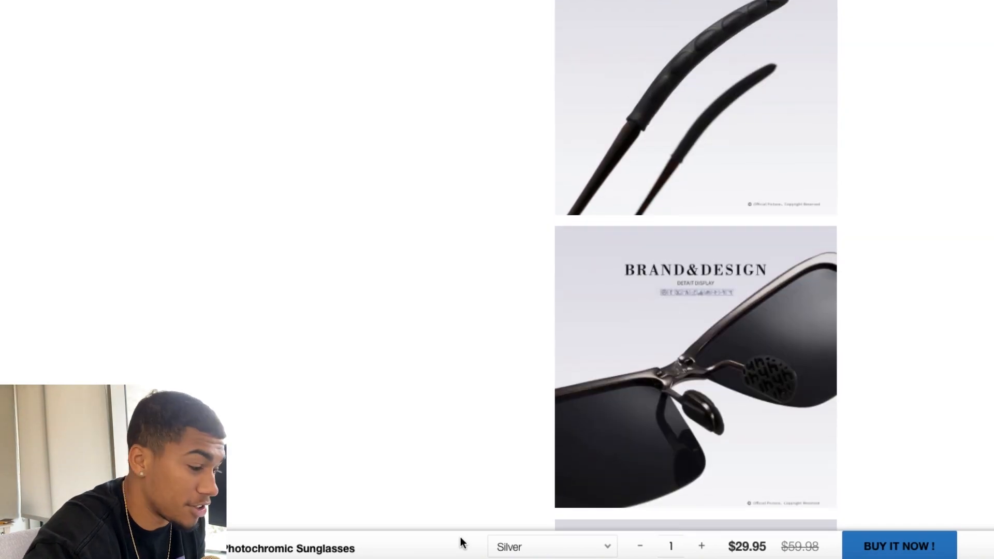
scroll(461, 536, "up", 15)
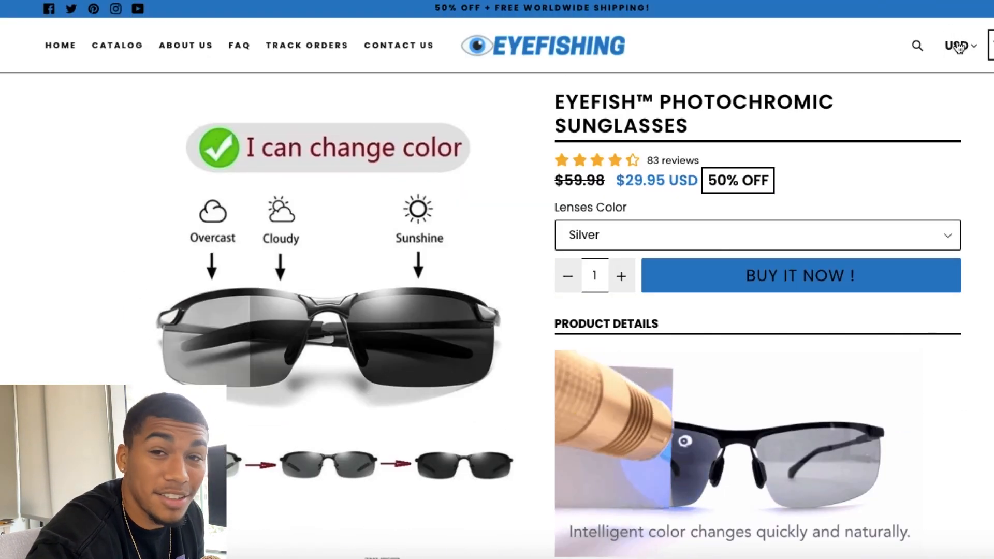
scroll(959, 46, "down", 20)
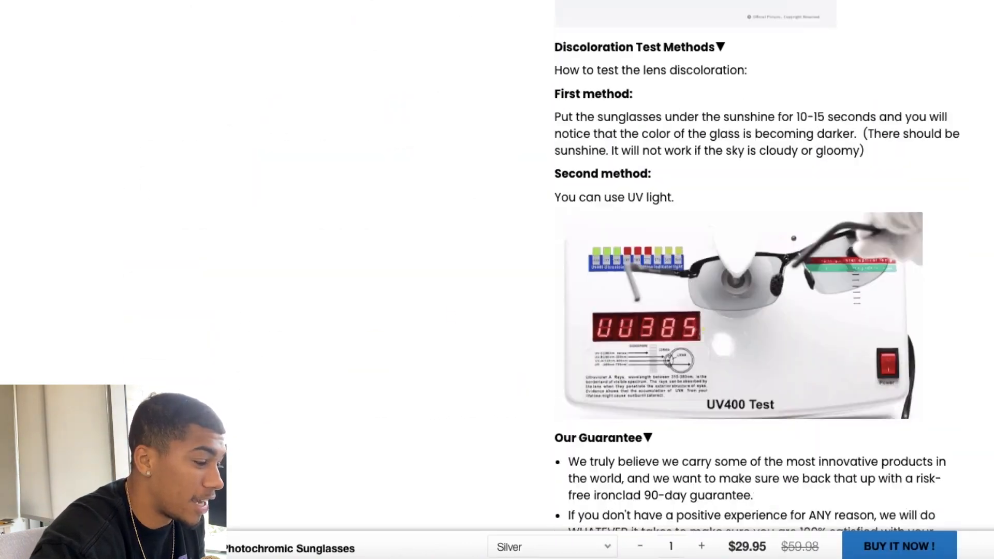
scroll(544, 266, "down", 15)
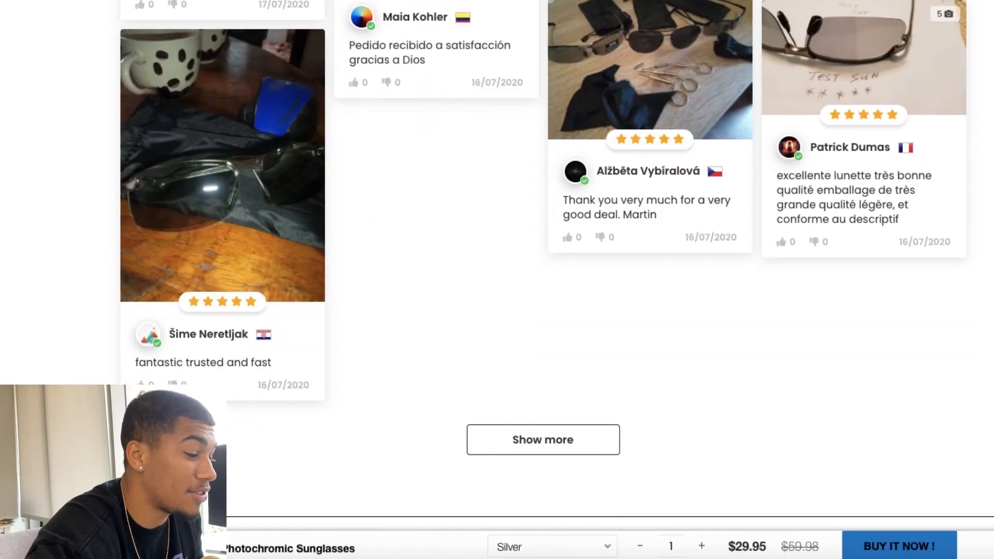
scroll(880, 21, "up", 12)
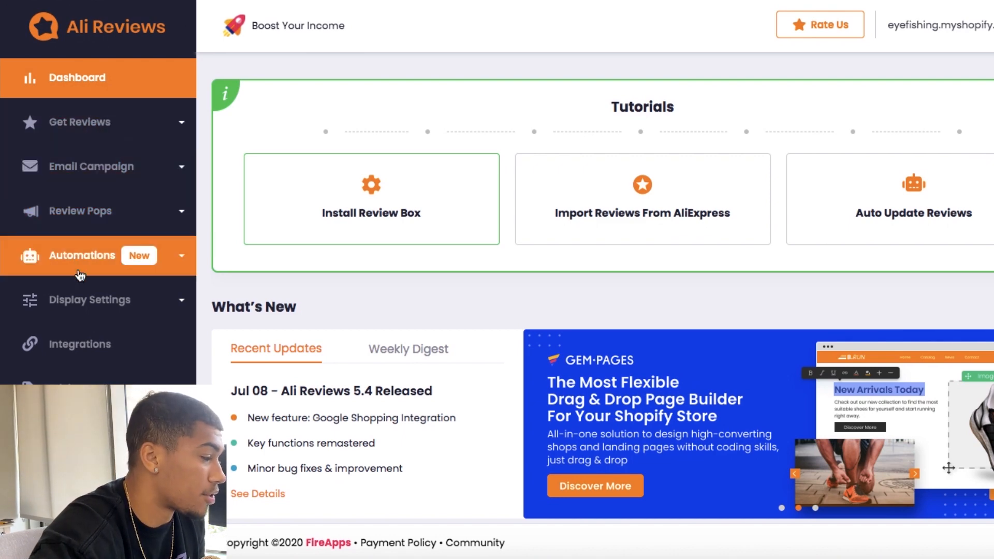
Step: Open the Ali Reviews theme settings and look through the review widget's layout and color options
left_click(77, 307)
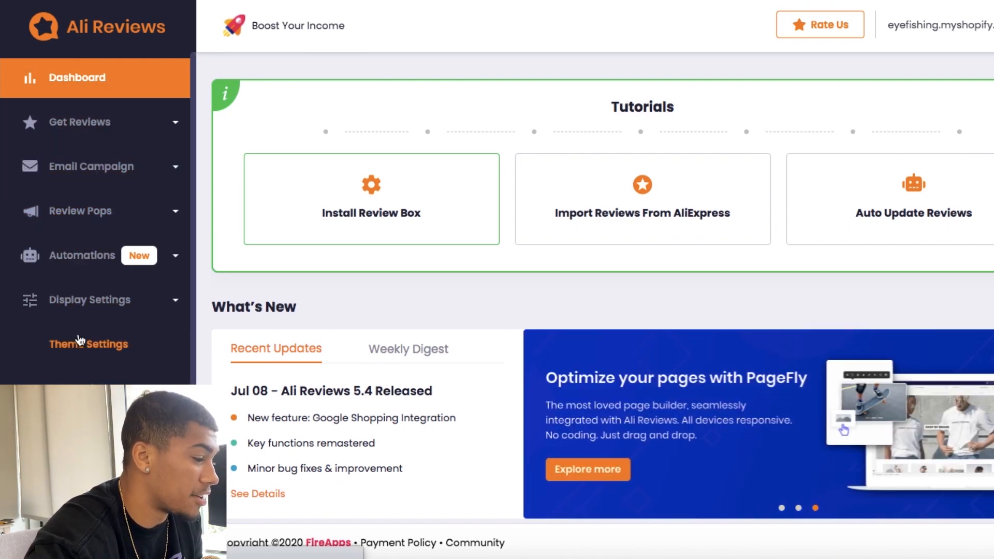
left_click(81, 343)
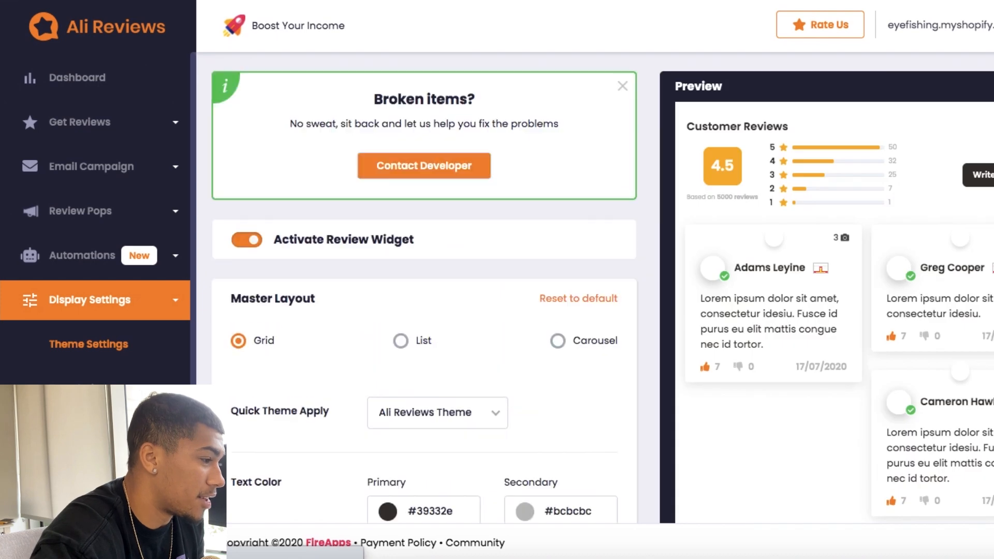
scroll(603, 191, "down", 5)
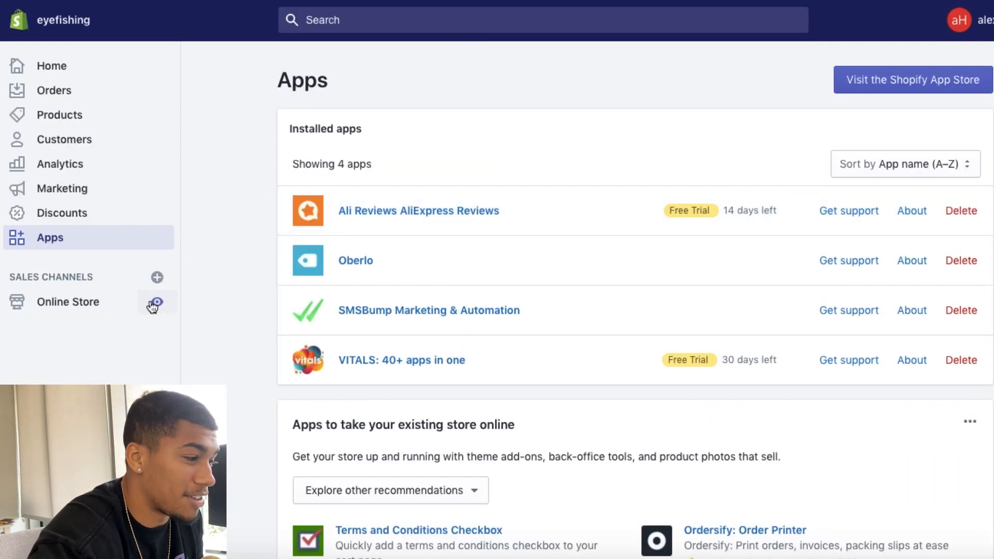
Step: Set the review summary's average rating color and the Write A Review button color to the store's blue, #007dc5
left_click(151, 301)
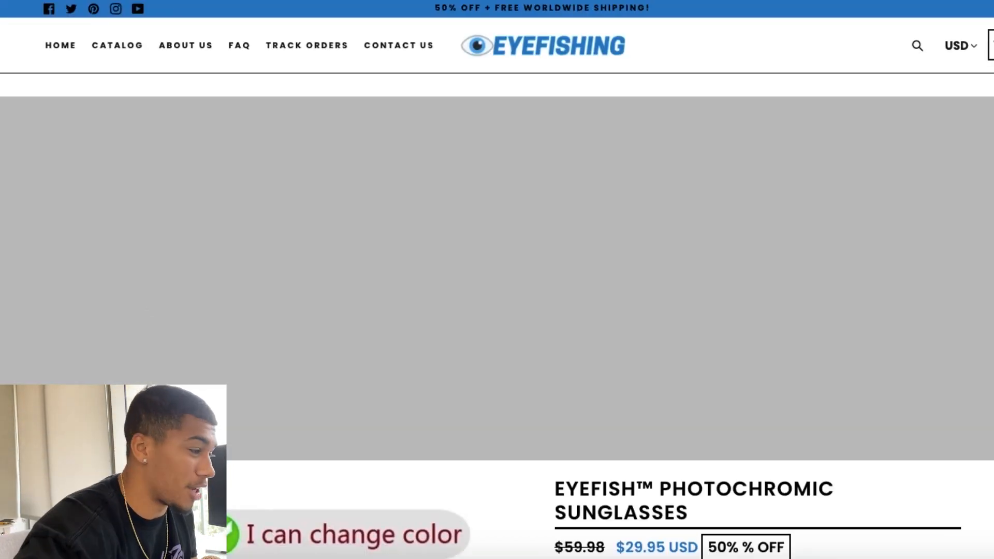
triple_click(559, 157)
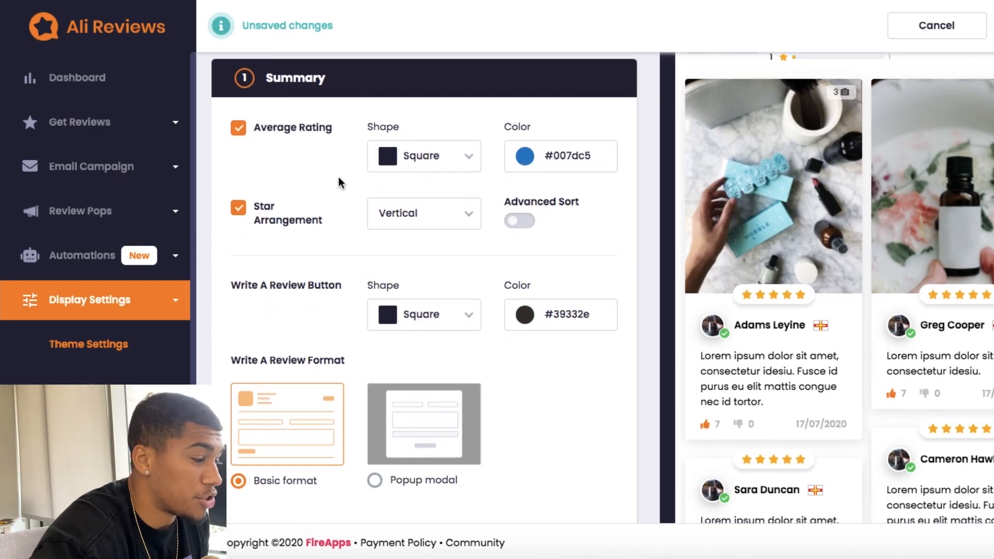
scroll(402, 181, "down", 2)
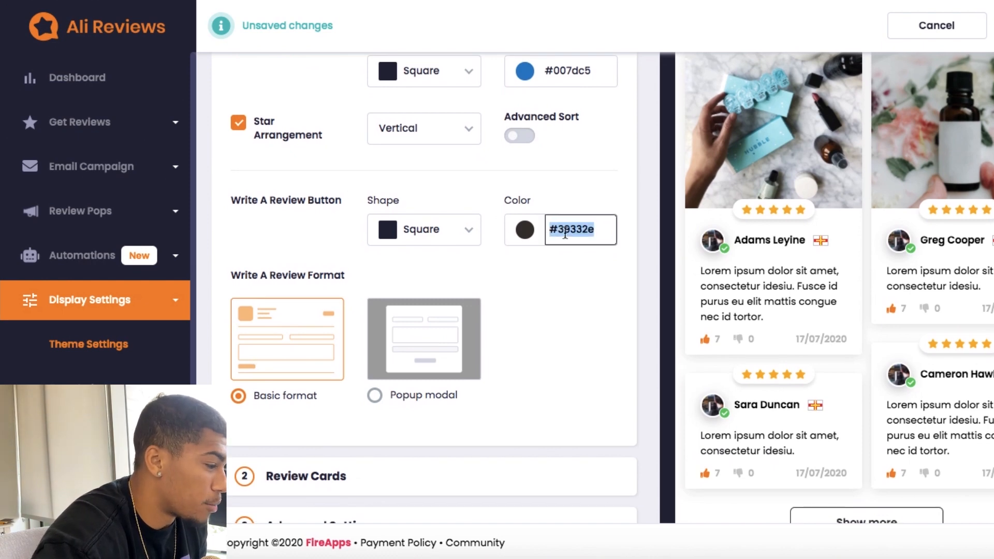
scroll(421, 395, "down", 2)
Step: Set the rating star and reaction icon colors of the review cards to #007dc5
left_click(421, 395)
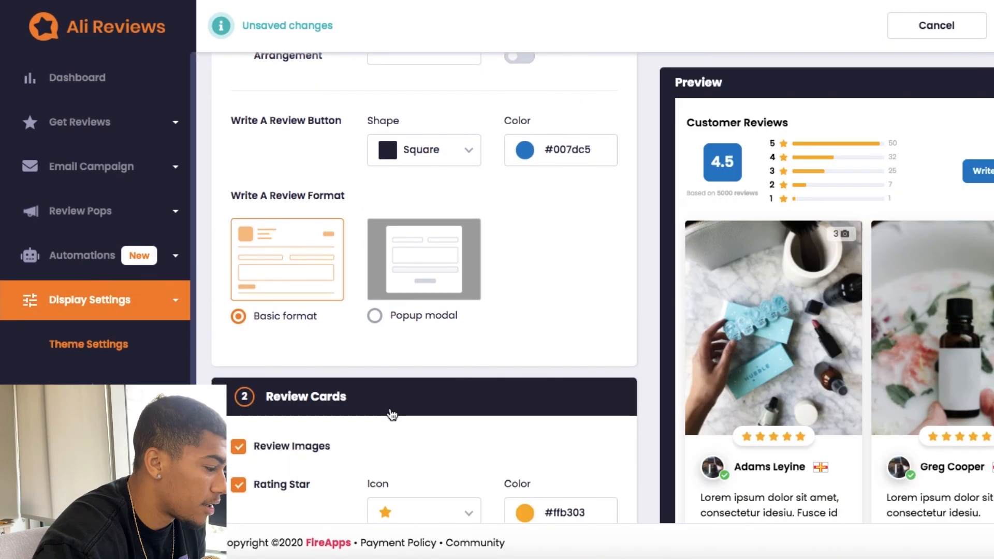
scroll(389, 362, "down", 4)
type("#007dc5")
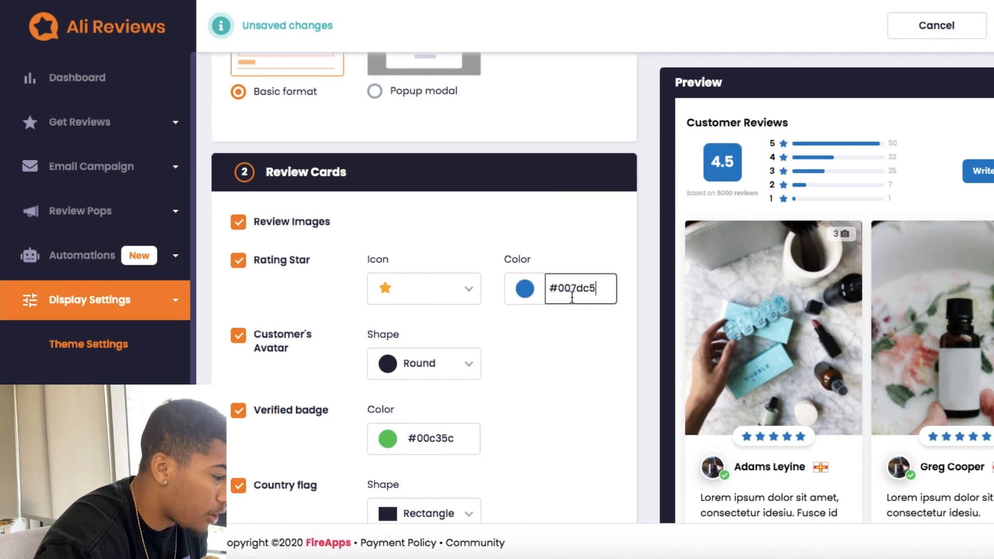
scroll(573, 301, "down", 3)
scroll(466, 258, "down", 4)
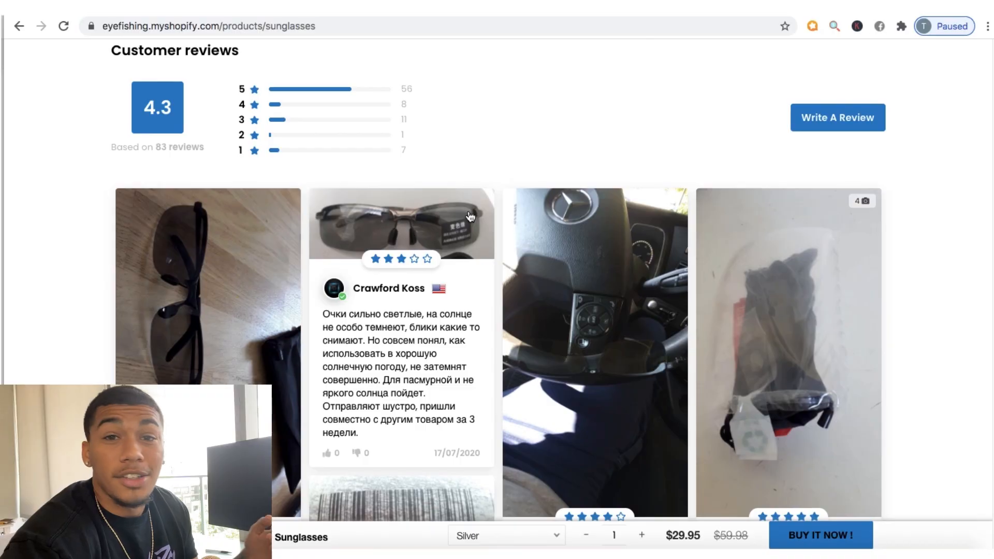
scroll(485, 67, "down", 5)
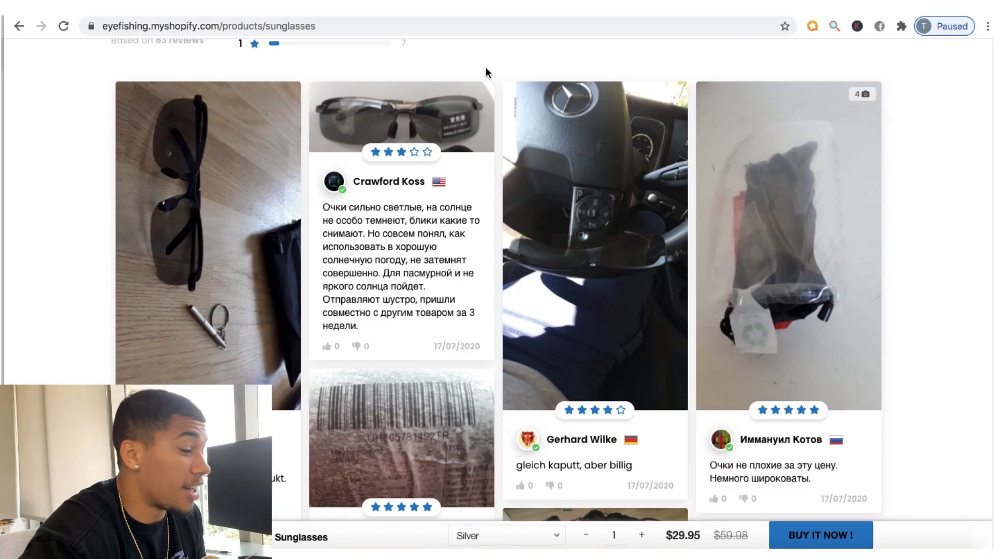
Step: Examine the restyled customer reviews, the description and the star rating near the price on the storefront's sunglasses page
scroll(58, 212, "up", 15)
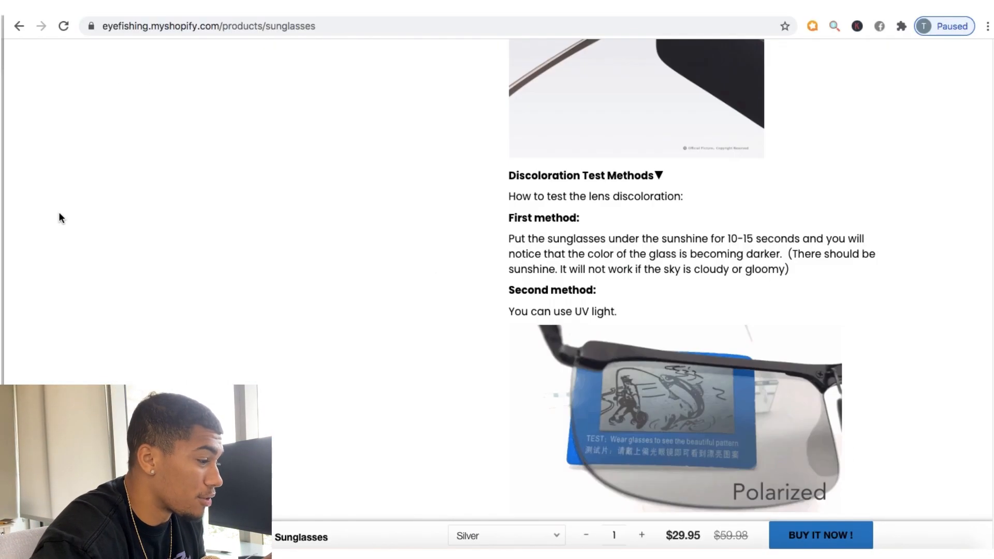
scroll(58, 213, "down", 10)
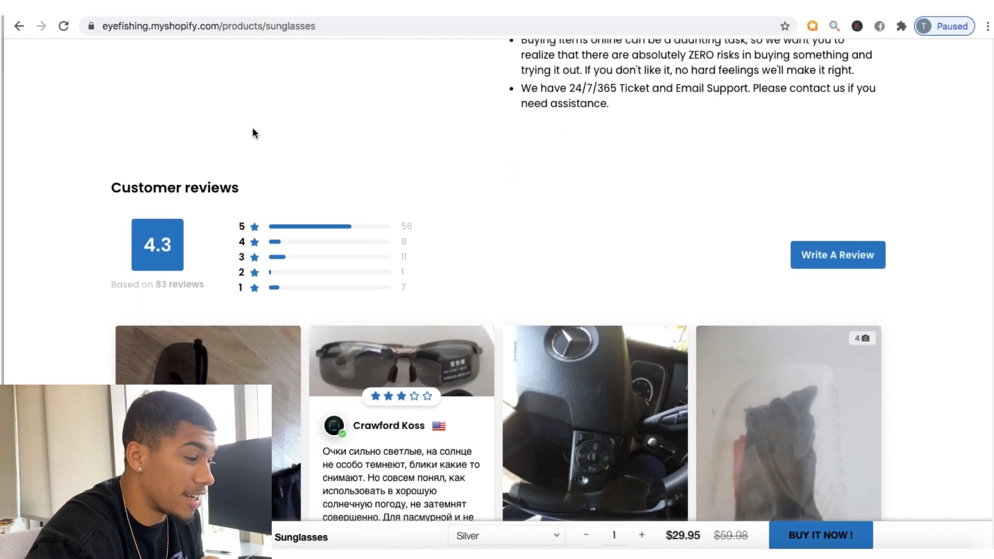
scroll(442, 202, "up", 20)
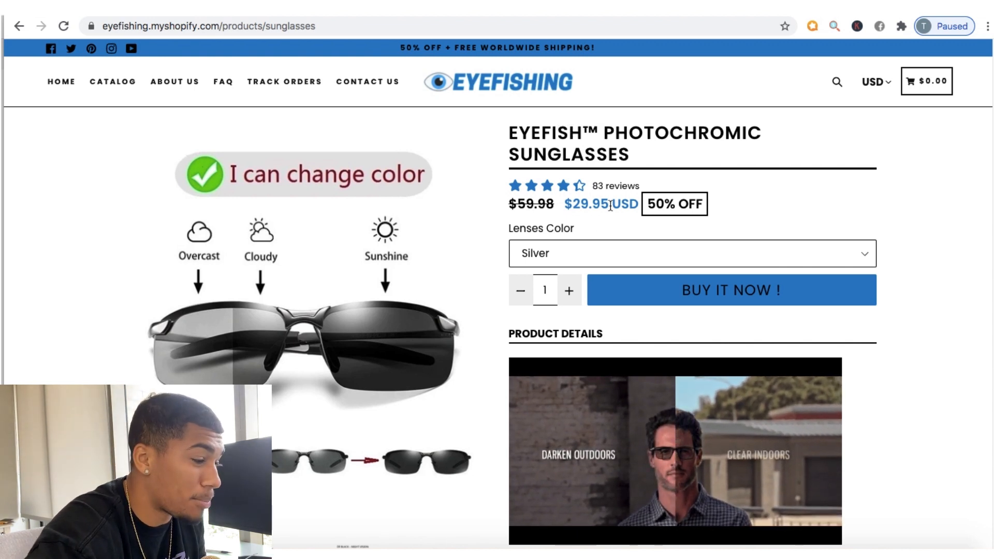
scroll(732, 246, "down", 1)
scroll(732, 245, "down", 3)
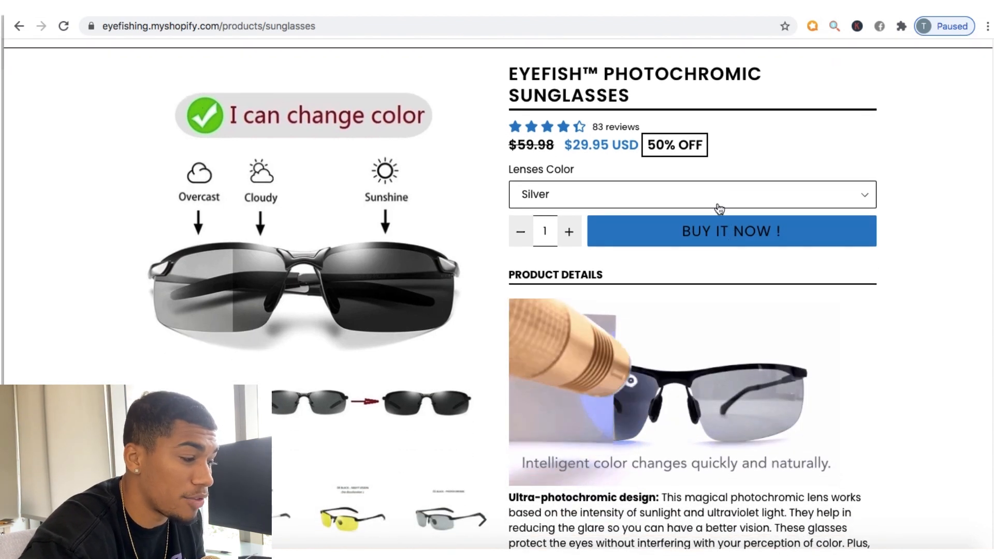
Step: Preview the sunglasses' Black and Yellow lens color variants on the product page
left_click(709, 204)
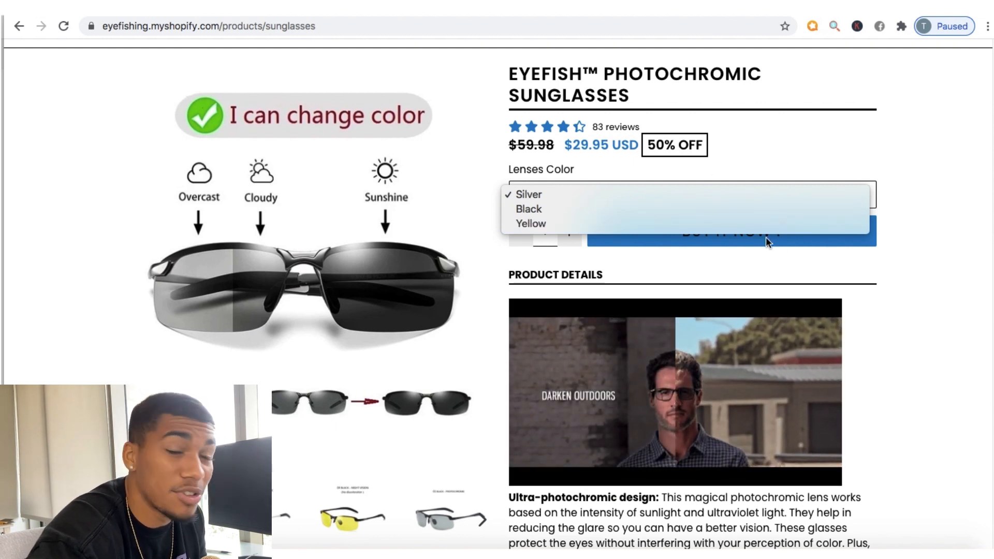
left_click(720, 209)
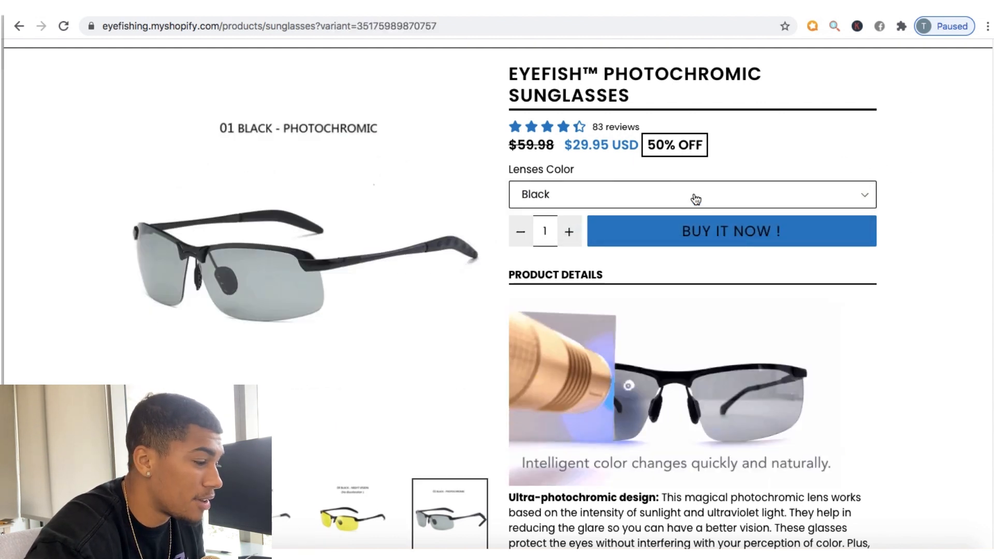
left_click(662, 199)
left_click(635, 213)
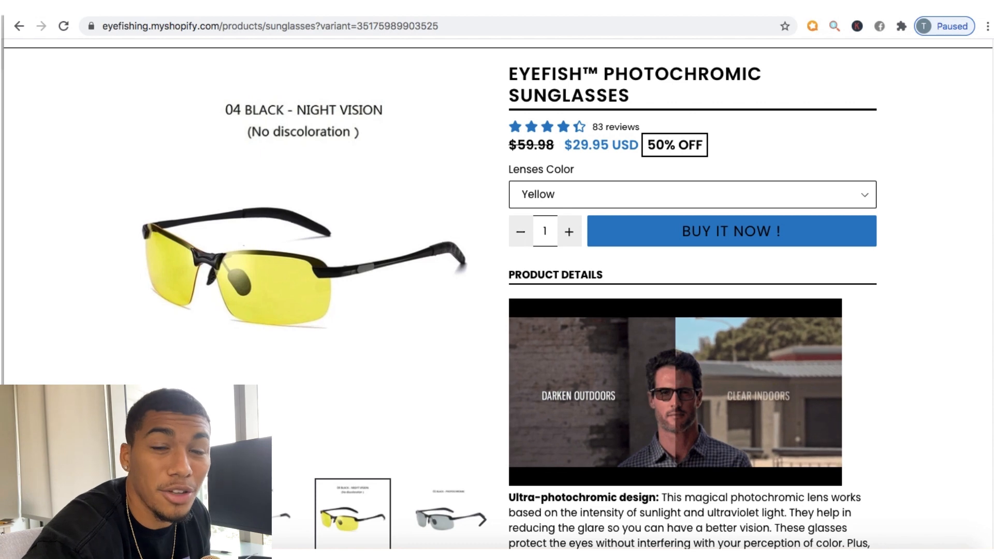
Step: Return to the storefront home page and look over its banner and featured sunglasses section
scroll(936, 266, "up", 2)
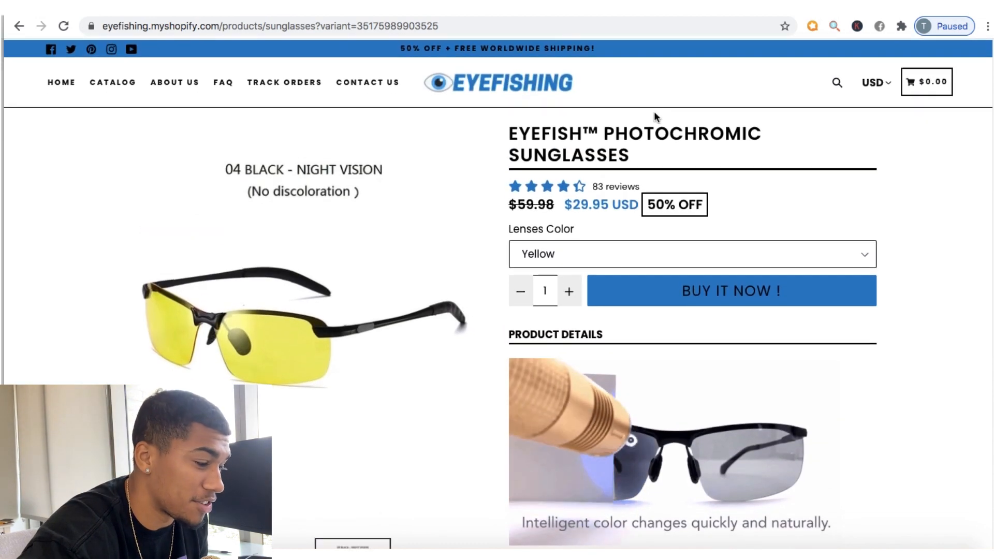
left_click(62, 83)
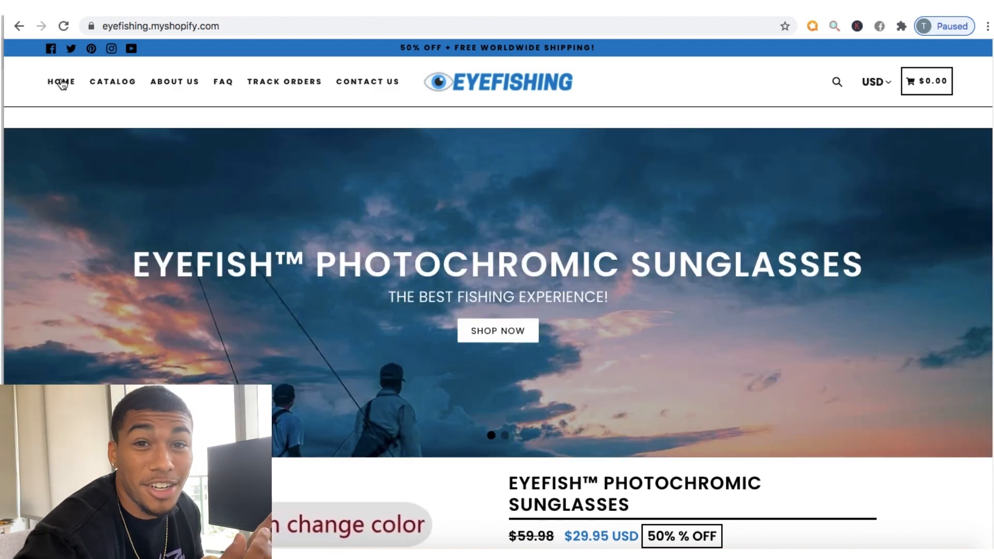
scroll(61, 83, "down", 6)
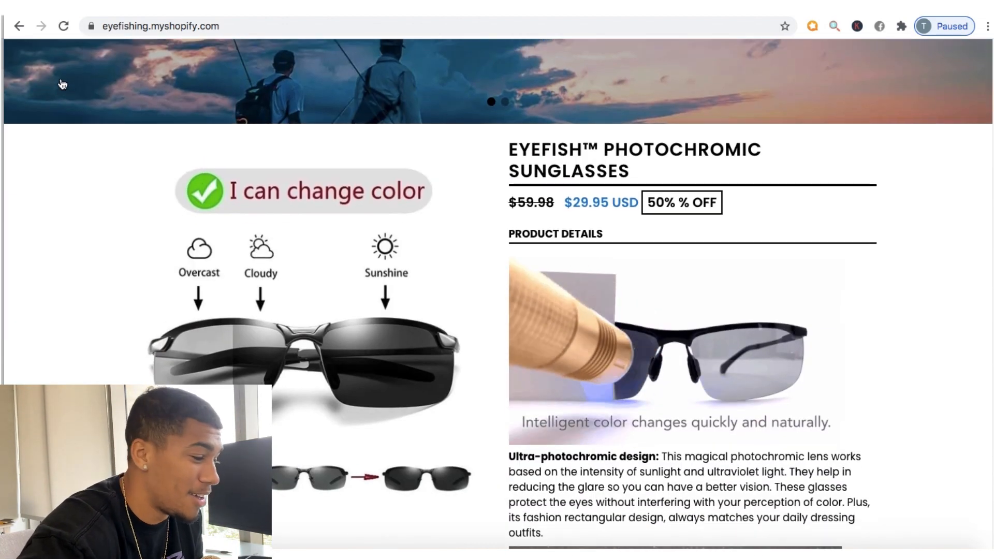